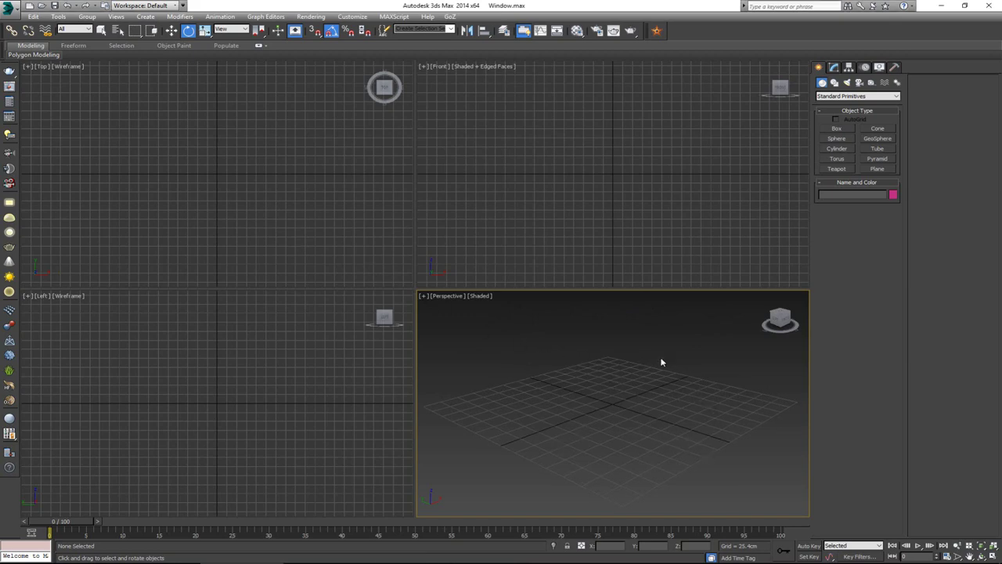
{"action": "middle_click_drag", "start_coordinate": [640, 342], "coordinate": [638, 360]}
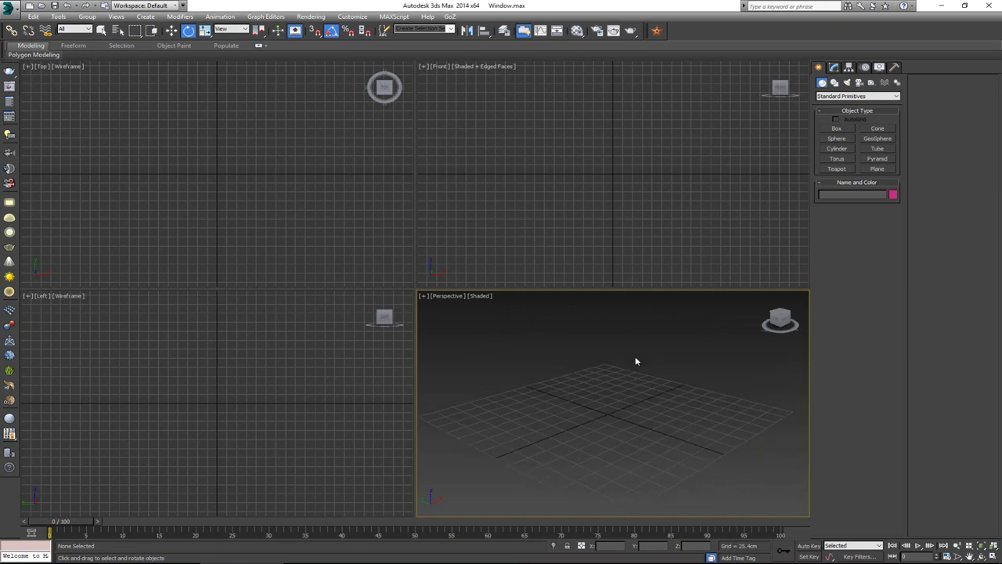
{"action": "scroll", "coordinate": [629, 379], "scroll_direction": "down", "scroll_amount": 2}
{"action": "scroll", "coordinate": [608, 382], "scroll_direction": "up", "scroll_amount": 2}
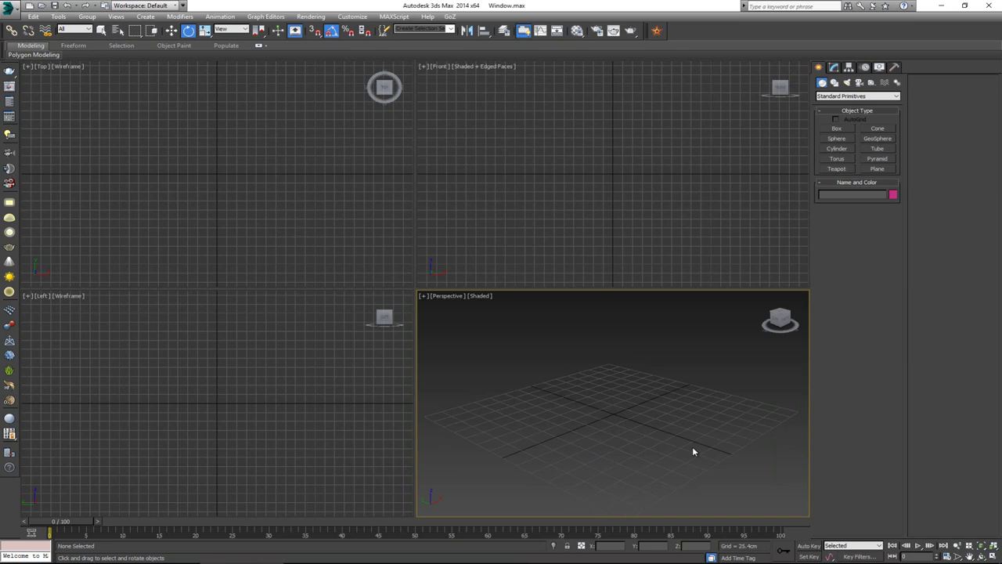
{"action": "middle_click_drag", "start_coordinate": [555, 439], "coordinate": [565, 409], "text": "alt"}
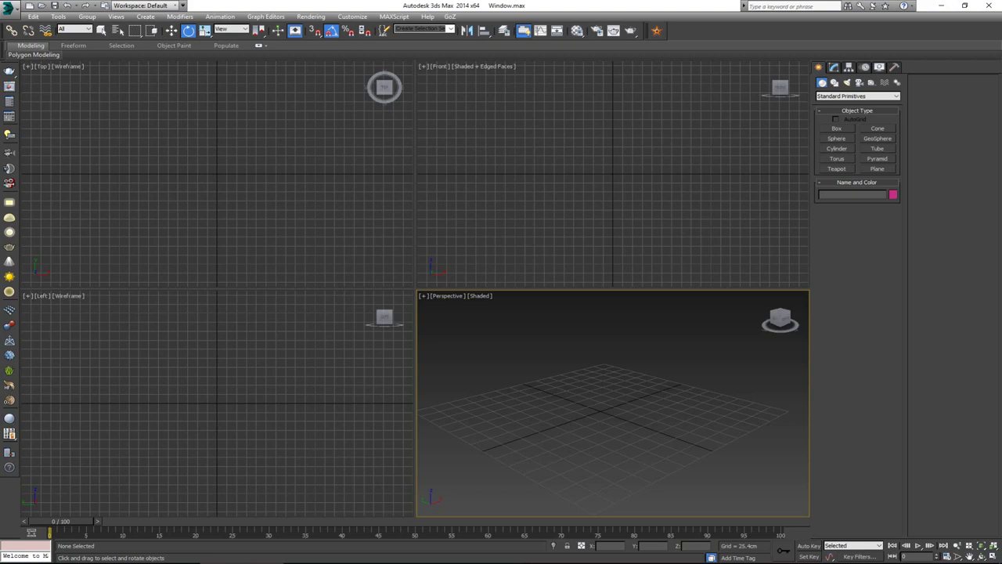
- Switch to the browser and look through the Google Images results for "window profile"
{"action": "left_click_drag", "start_coordinate": [0, 47], "coordinate": [562, 42]}
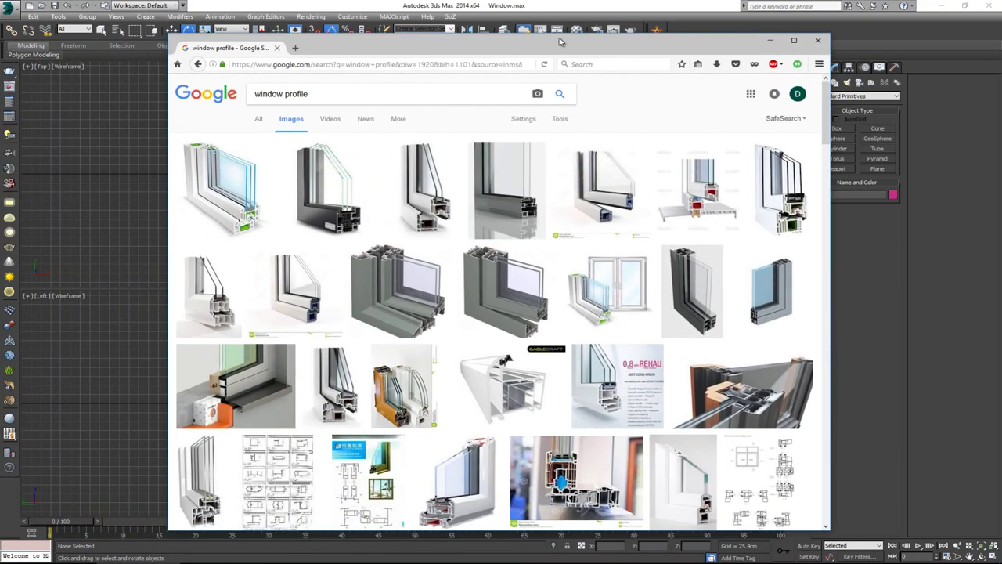
{"action": "double_click", "coordinate": [561, 43]}
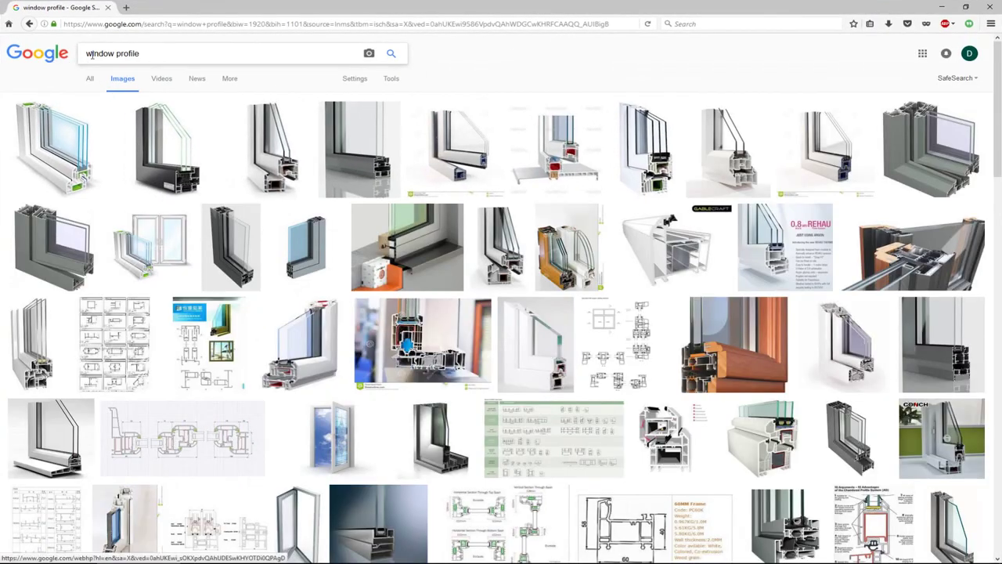
{"action": "left_click_drag", "start_coordinate": [87, 53], "coordinate": [177, 55]}
{"action": "left_click", "coordinate": [180, 53]}
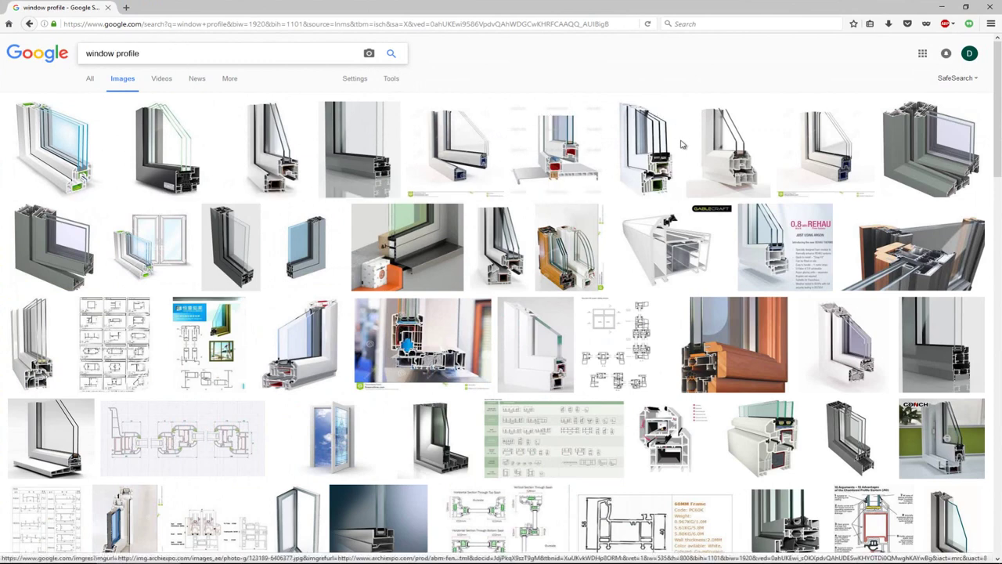
{"action": "scroll", "coordinate": [913, 167], "scroll_direction": "down", "scroll_amount": 3}
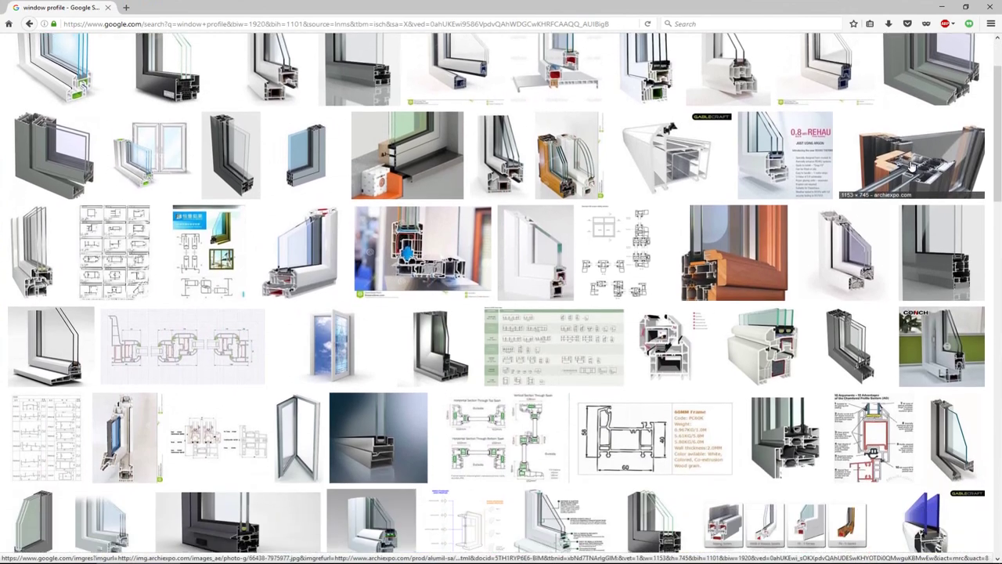
{"action": "scroll", "coordinate": [411, 220], "scroll_direction": "down", "scroll_amount": 3}
{"action": "scroll", "coordinate": [379, 302], "scroll_direction": "down", "scroll_amount": 3}
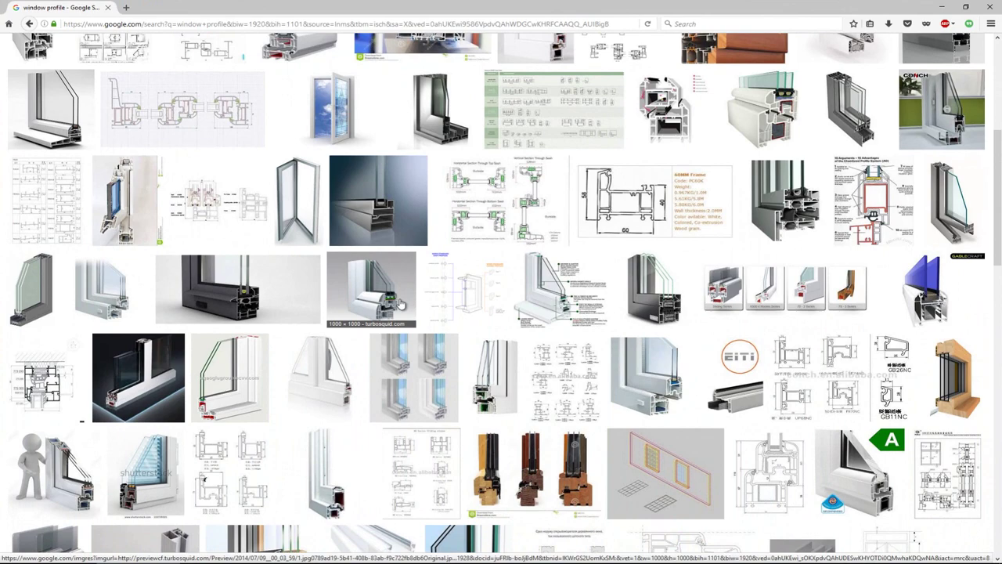
- Preview the TurboSquid "3d model window profile" image and examine its frame, glass panes and cut section
{"action": "left_click", "coordinate": [400, 304]}
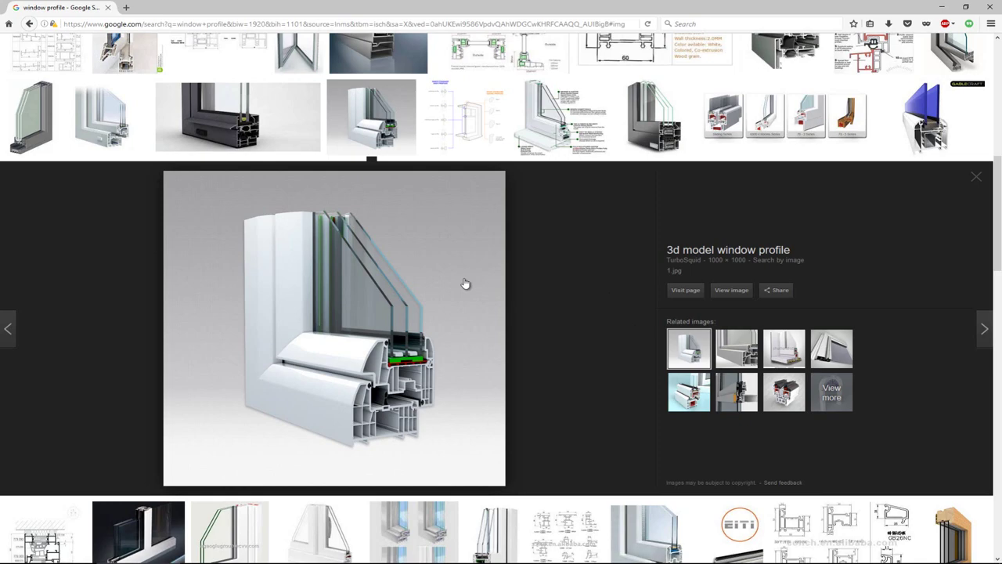
{"action": "scroll", "coordinate": [465, 284], "scroll_direction": "up", "scroll_amount": 1}
{"action": "scroll", "coordinate": [470, 311], "scroll_direction": "up", "scroll_amount": 2}
{"action": "scroll", "coordinate": [354, 503], "scroll_direction": "down", "scroll_amount": 1}
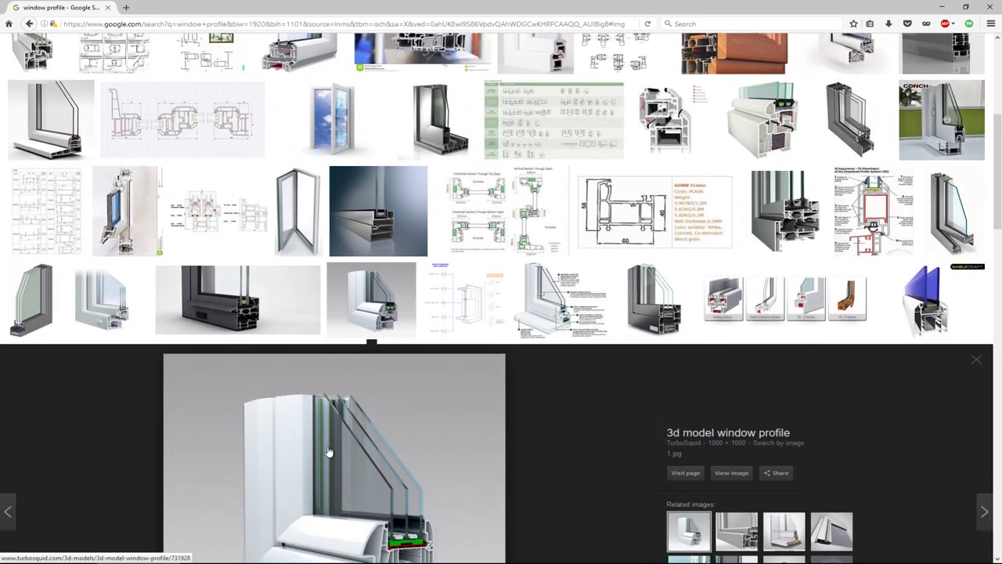
{"action": "scroll", "coordinate": [345, 439], "scroll_direction": "down", "scroll_amount": 2}
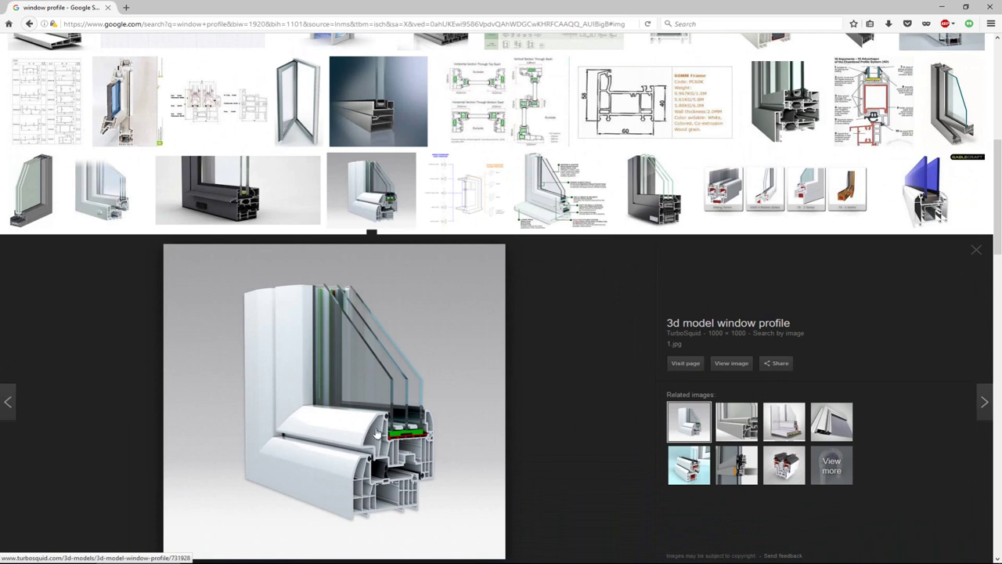
{"action": "scroll", "coordinate": [400, 431], "scroll_direction": "up", "scroll_amount": 1}
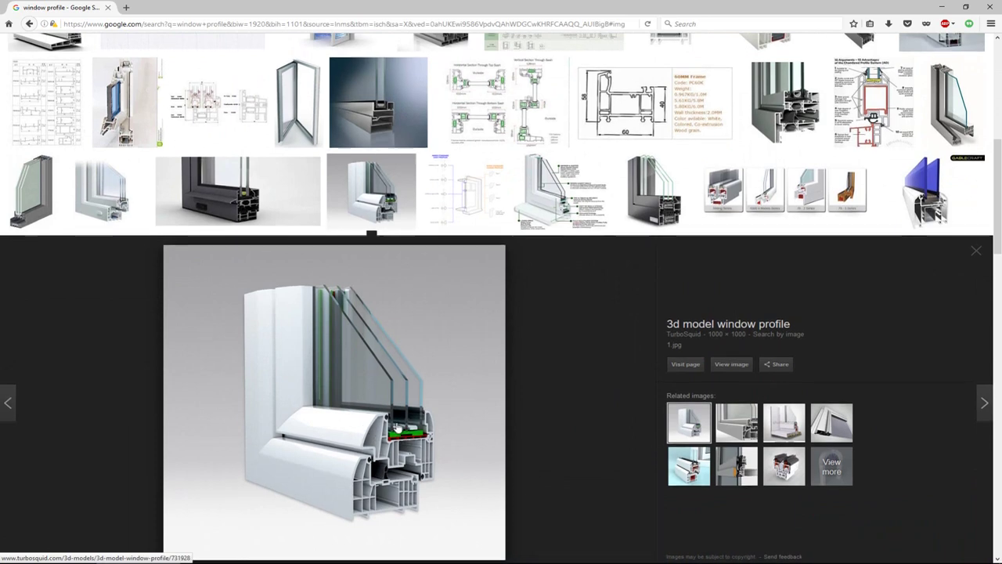
{"action": "scroll", "coordinate": [398, 427], "scroll_direction": "up", "scroll_amount": 1}
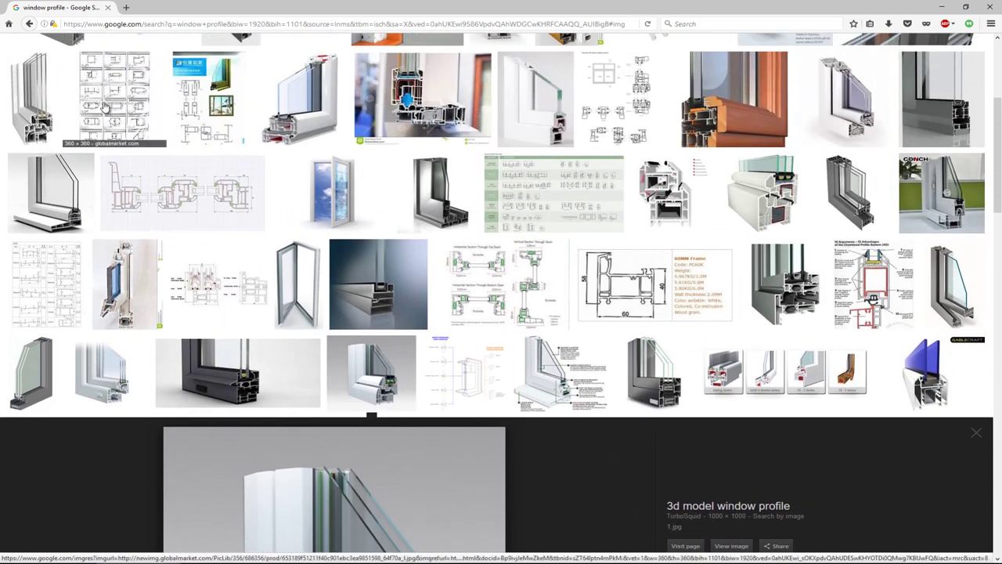
- Preview the CONCH 50 series and Xinli casement window section drawings, and close the browser to return to 3ds Max
{"action": "scroll", "coordinate": [686, 187], "scroll_direction": "down", "scroll_amount": 6}
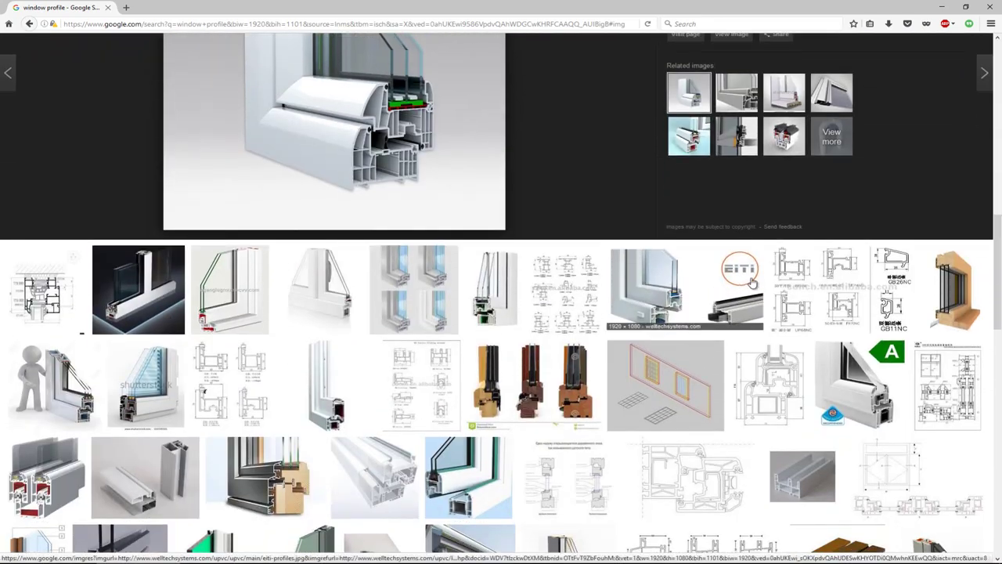
{"action": "left_click", "coordinate": [832, 280]}
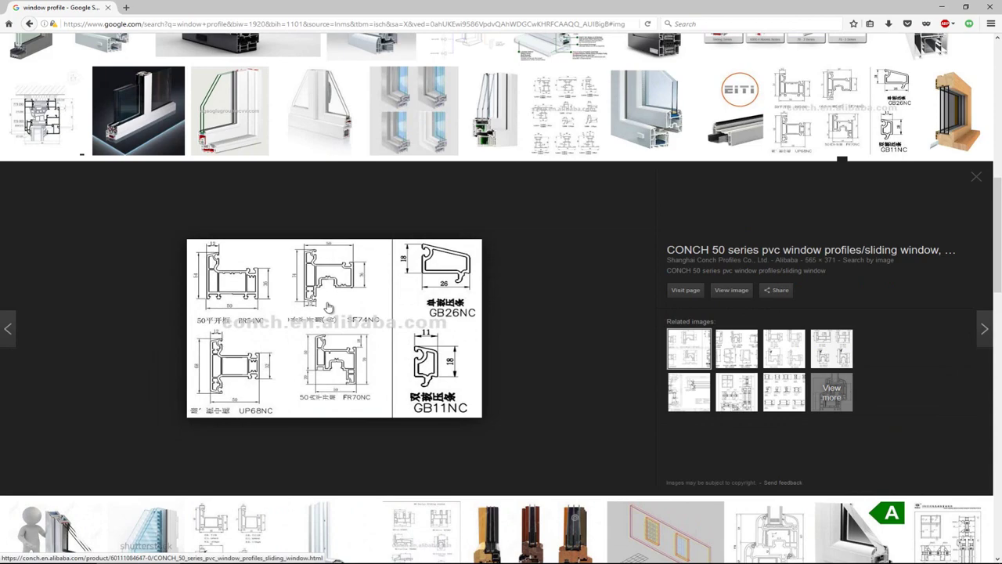
{"action": "scroll", "coordinate": [266, 398], "scroll_direction": "down", "scroll_amount": 2}
{"action": "left_click", "coordinate": [266, 398]}
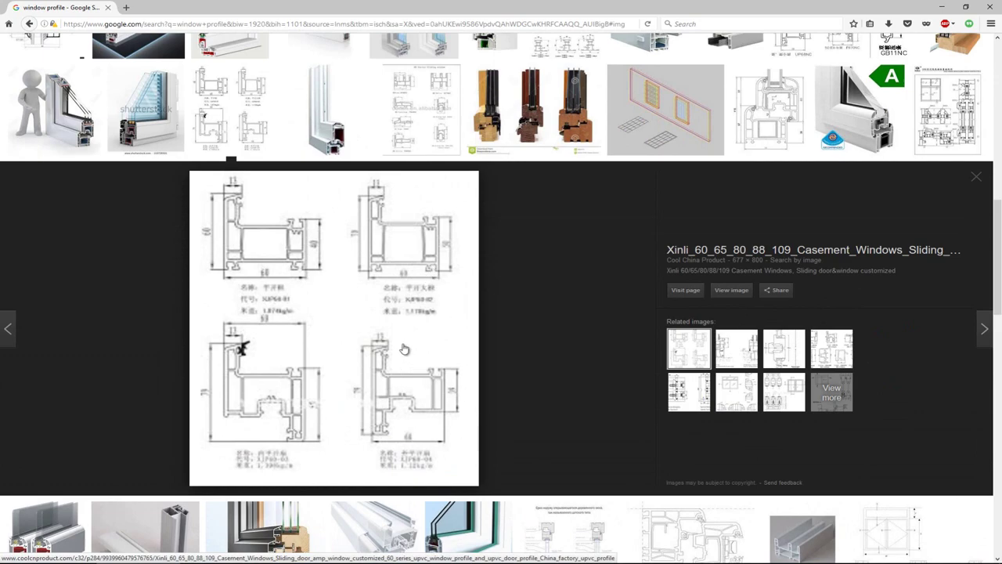
{"action": "scroll", "coordinate": [624, 237], "scroll_direction": "up", "scroll_amount": 5}
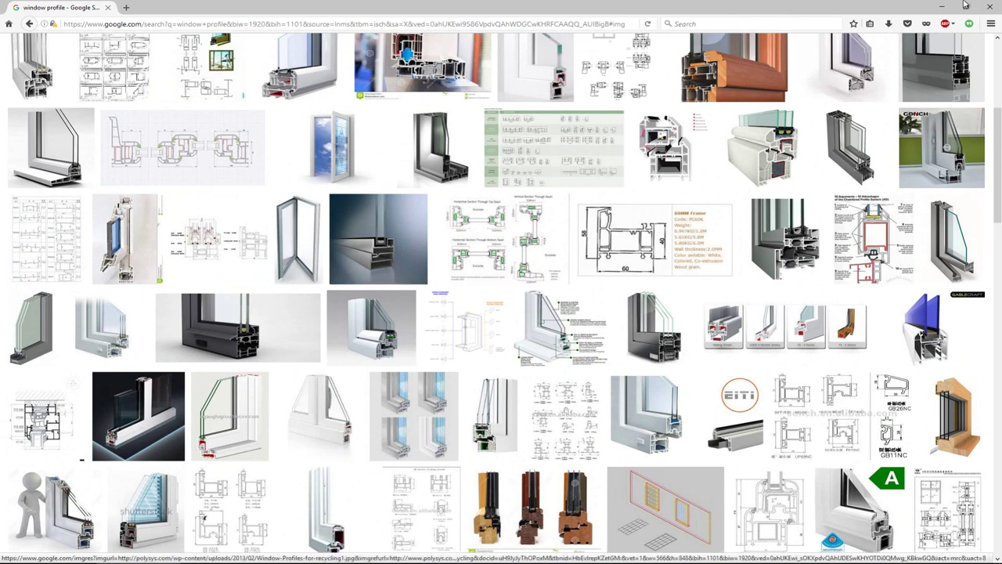
{"action": "left_click", "coordinate": [993, 6]}
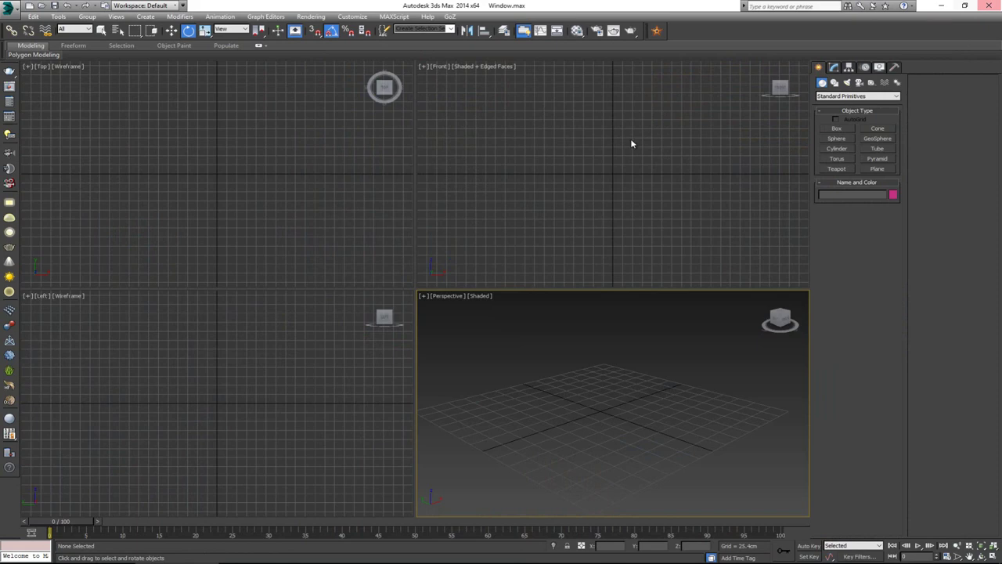
- Unhide all objects in the scene and maximize the Front viewport on the window profile reference image
{"action": "right_click", "coordinate": [546, 328]}
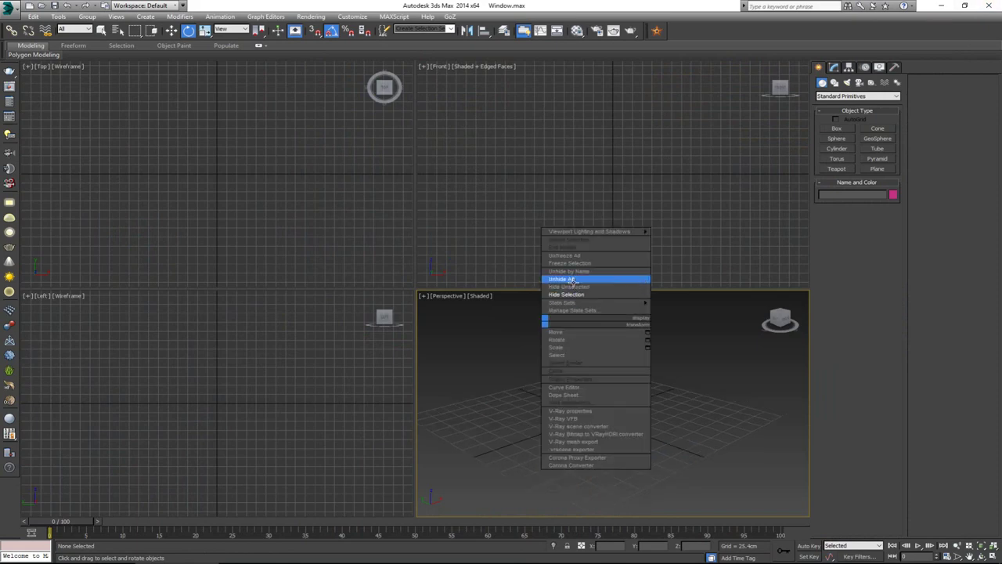
{"action": "left_click", "coordinate": [573, 281]}
{"action": "middle_click", "coordinate": [607, 210]}
{"action": "scroll", "coordinate": [607, 209], "scroll_direction": "down", "scroll_amount": 5}
{"action": "scroll", "coordinate": [603, 200], "scroll_direction": "up", "scroll_amount": 3}
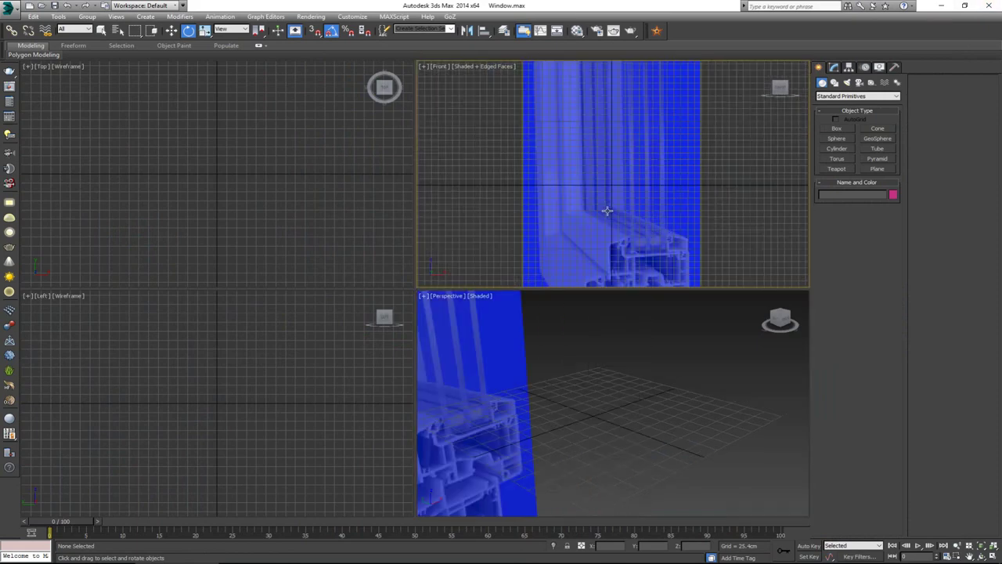
{"action": "key", "text": "alt+w"}
{"action": "scroll", "coordinate": [478, 148], "scroll_direction": "down", "scroll_amount": 4}
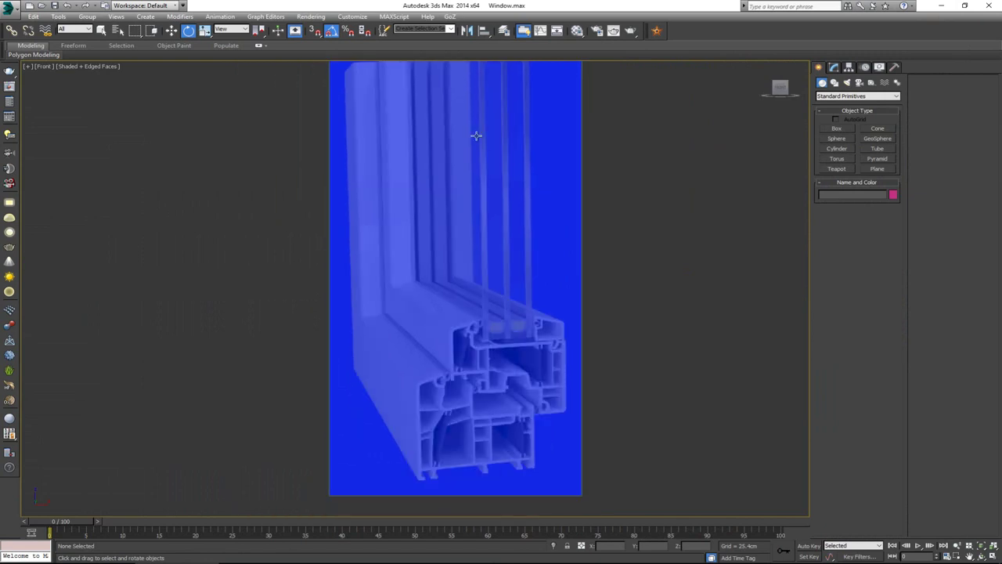
- Freeze the plane that carries the window profile reference image
{"action": "left_click", "coordinate": [495, 149]}
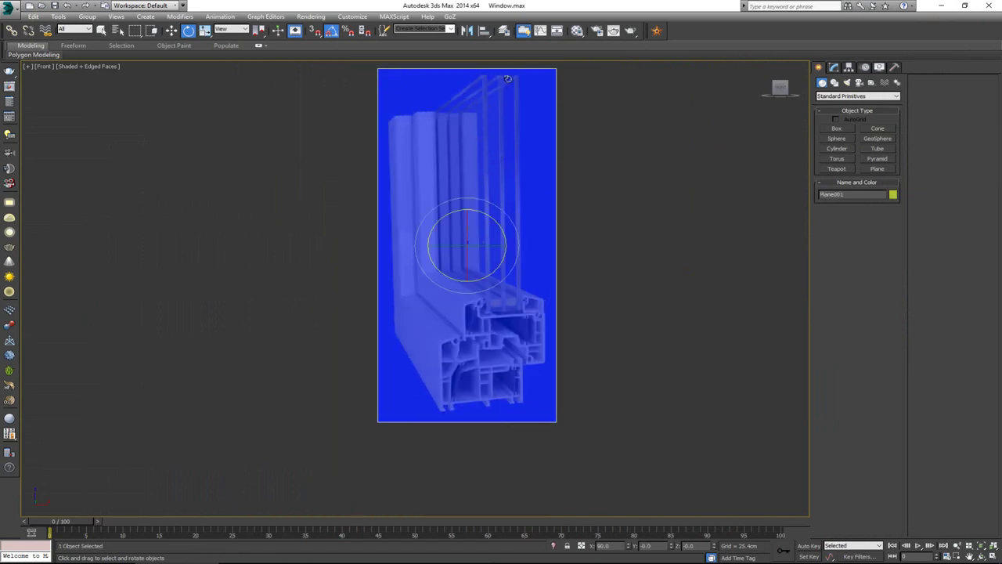
{"action": "middle_click_drag", "start_coordinate": [501, 149], "coordinate": [506, 170]}
{"action": "right_click", "coordinate": [491, 171]}
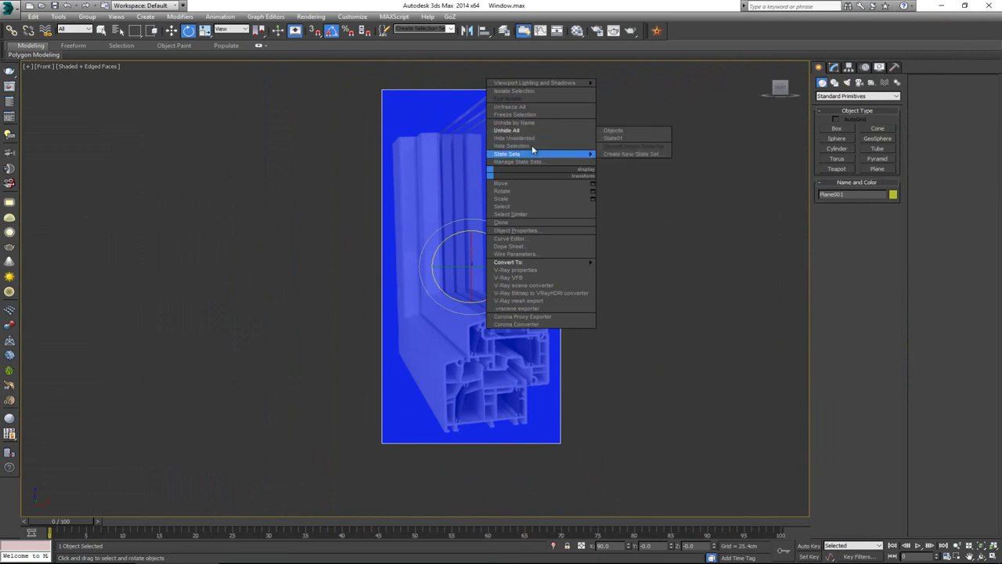
{"action": "left_click", "coordinate": [532, 115]}
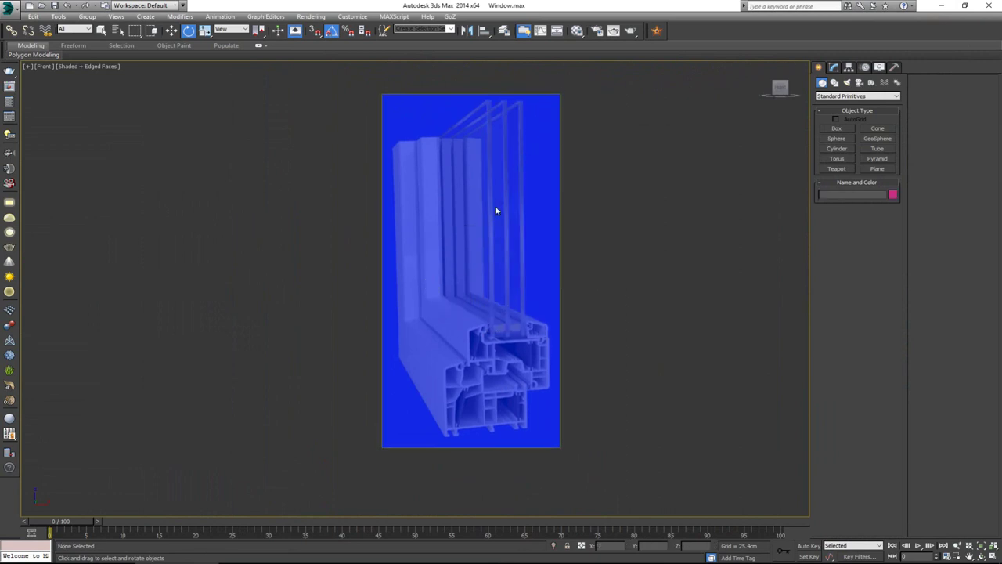
- Examine the outer frame, sash and triple glazing in the reference image, including the chambers of the cut section
{"action": "scroll", "coordinate": [495, 208], "scroll_direction": "down", "scroll_amount": 2}
{"action": "scroll", "coordinate": [499, 252], "scroll_direction": "up", "scroll_amount": 2}
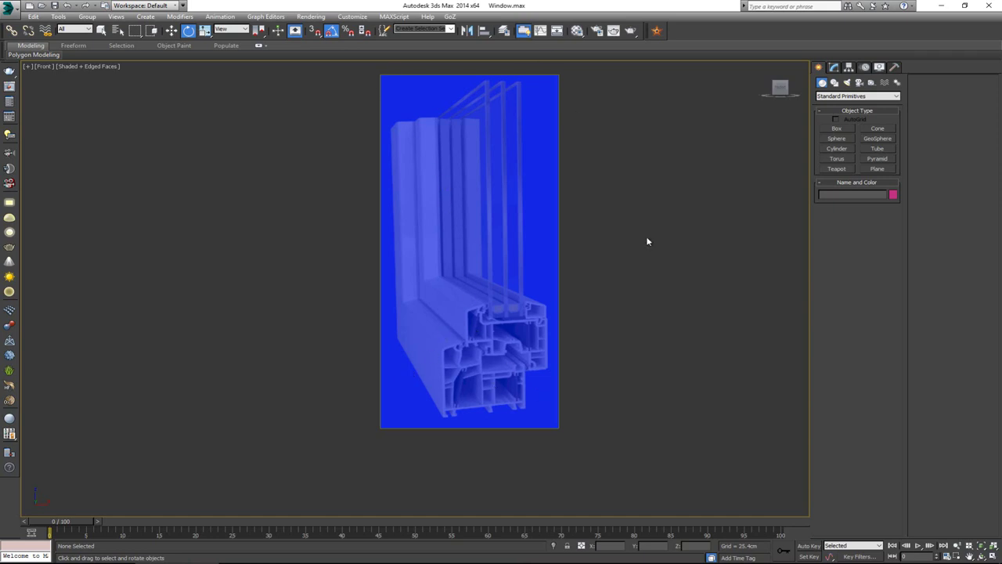
{"action": "middle_click_drag", "start_coordinate": [369, 363], "coordinate": [353, 386]}
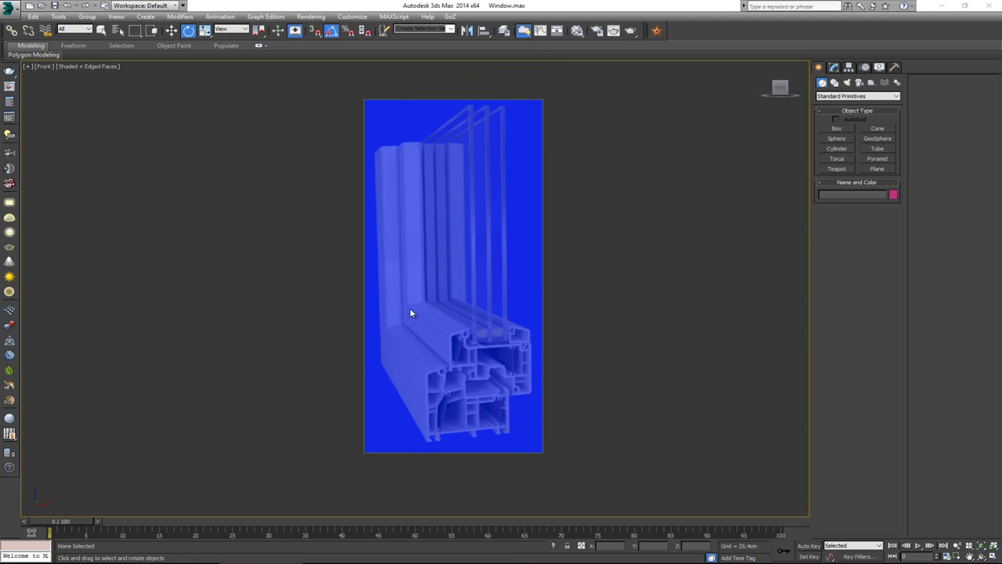
{"action": "scroll", "coordinate": [415, 316], "scroll_direction": "up", "scroll_amount": 4}
{"action": "middle_click_drag", "start_coordinate": [383, 227], "coordinate": [355, 191]}
{"action": "scroll", "coordinate": [352, 192], "scroll_direction": "down", "scroll_amount": 2}
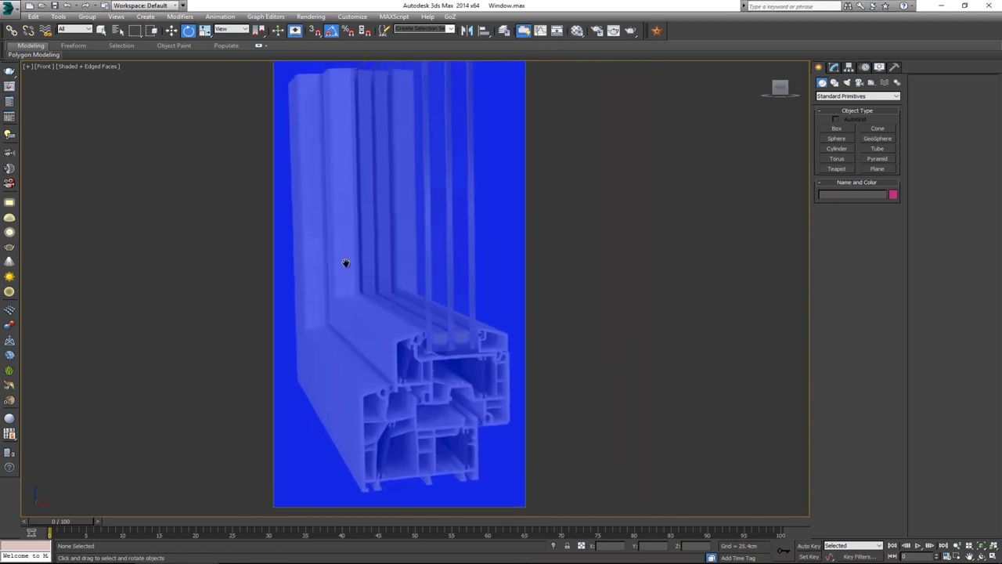
{"action": "scroll", "coordinate": [346, 251], "scroll_direction": "down", "scroll_amount": 2}
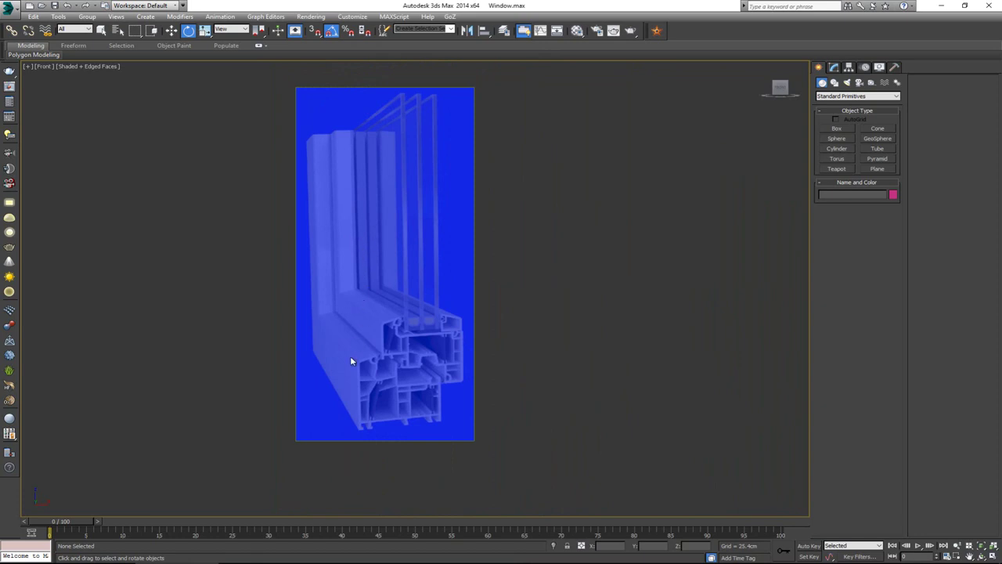
{"action": "scroll", "coordinate": [361, 318], "scroll_direction": "up", "scroll_amount": 2}
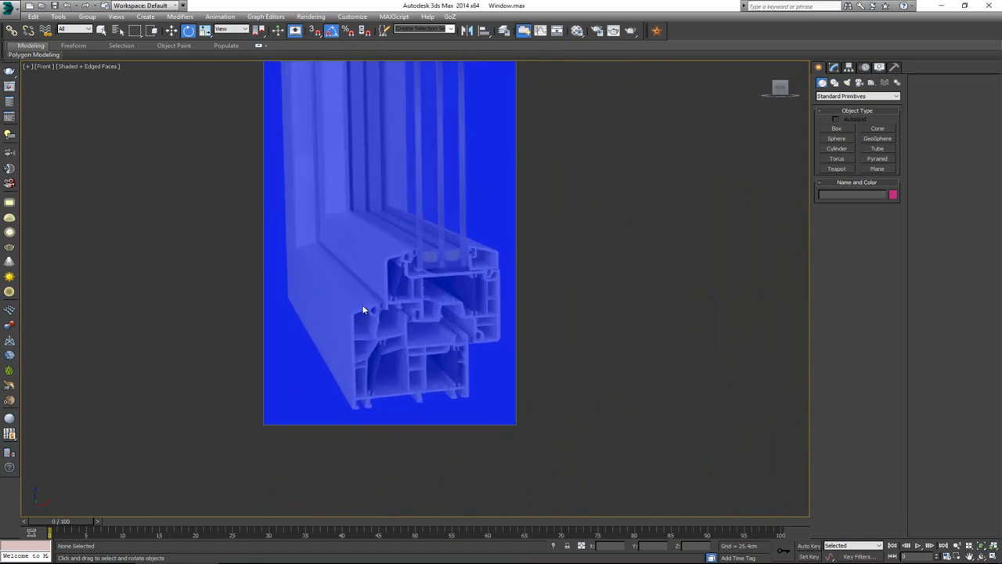
{"action": "scroll", "coordinate": [430, 290], "scroll_direction": "down", "scroll_amount": 2}
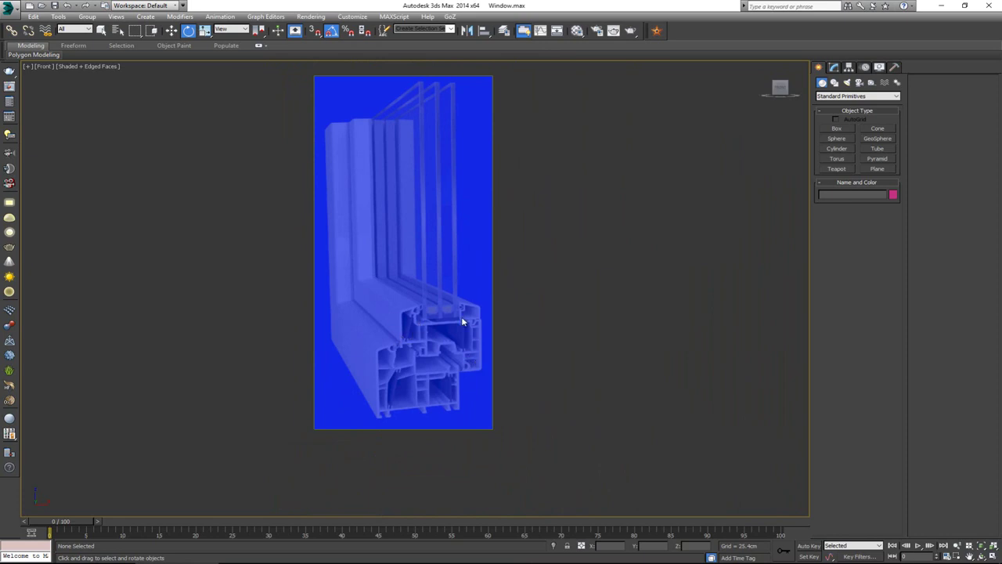
{"action": "scroll", "coordinate": [438, 314], "scroll_direction": "up", "scroll_amount": 3}
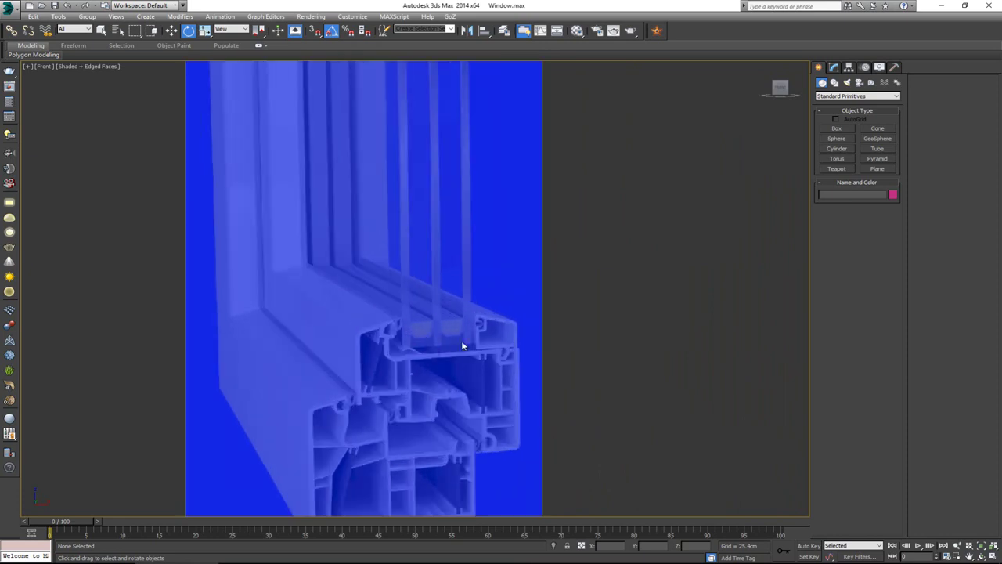
{"action": "scroll", "coordinate": [396, 349], "scroll_direction": "down", "scroll_amount": 2}
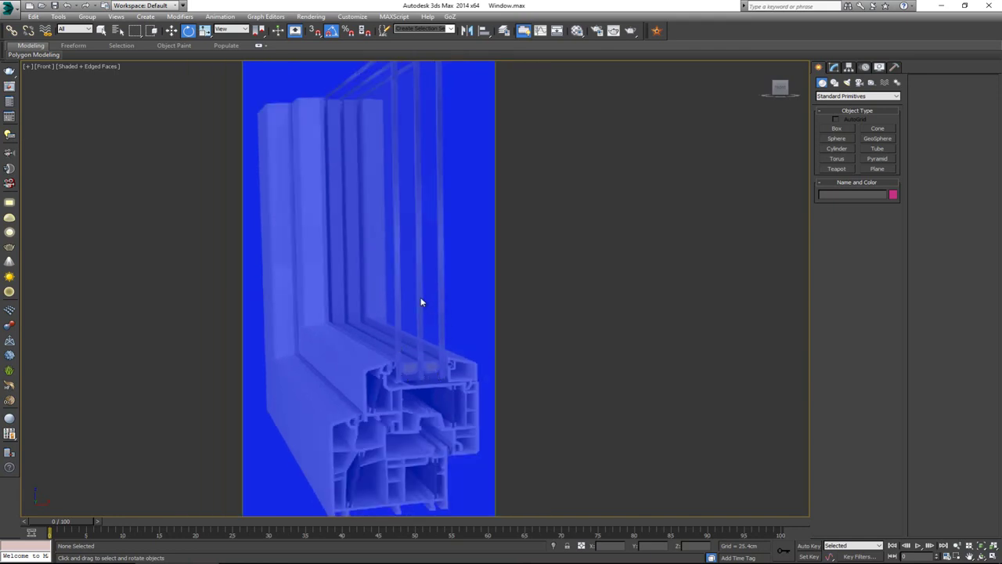
{"action": "scroll", "coordinate": [407, 296], "scroll_direction": "down", "scroll_amount": 2}
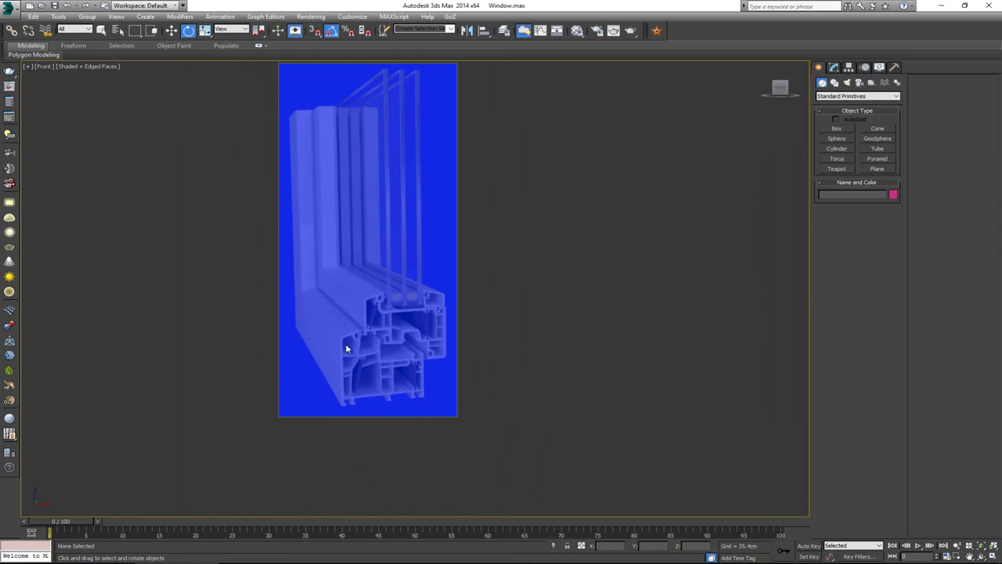
{"action": "scroll", "coordinate": [350, 346], "scroll_direction": "up", "scroll_amount": 6}
{"action": "scroll", "coordinate": [361, 327], "scroll_direction": "down", "scroll_amount": 2}
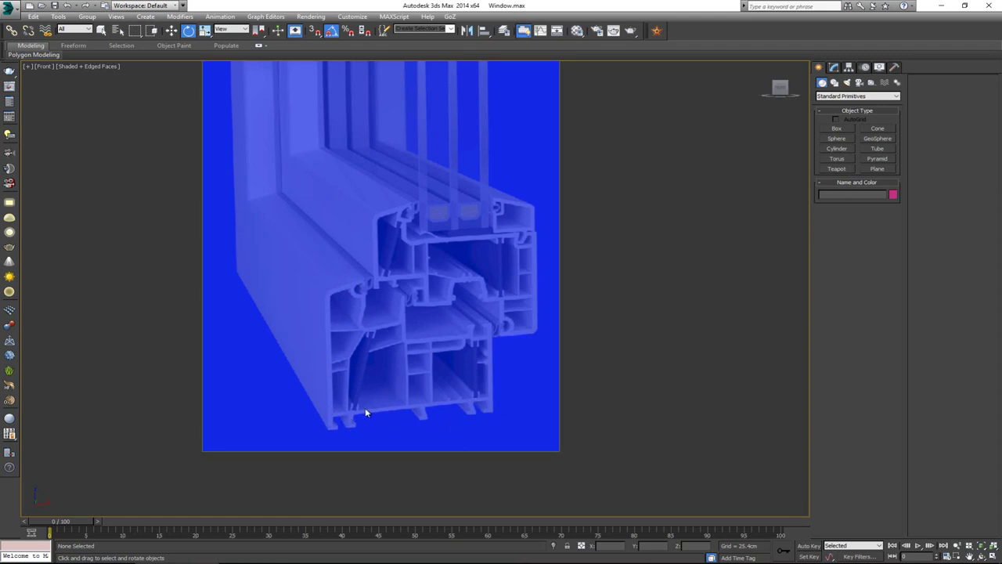
{"action": "scroll", "coordinate": [367, 288], "scroll_direction": "up", "scroll_amount": 3}
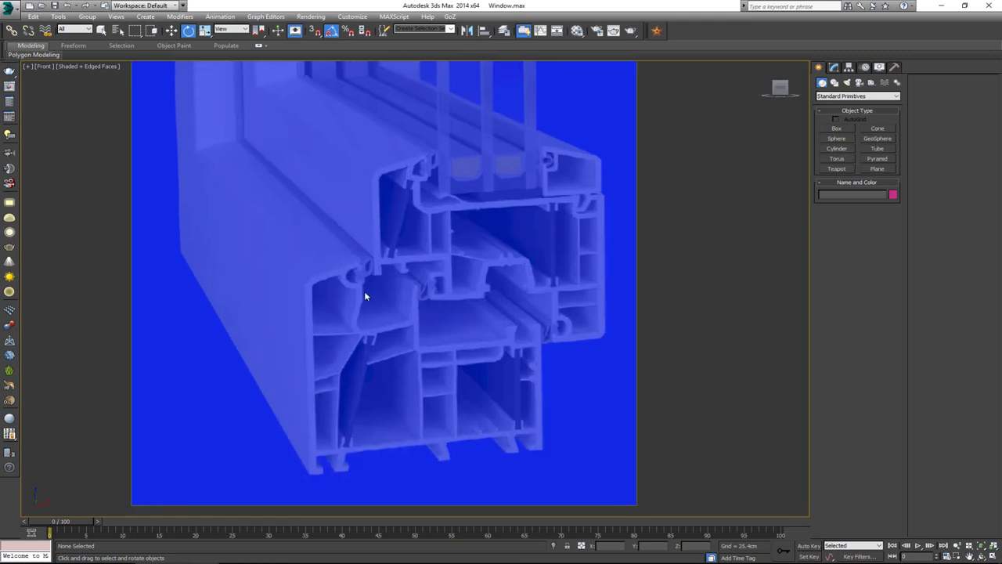
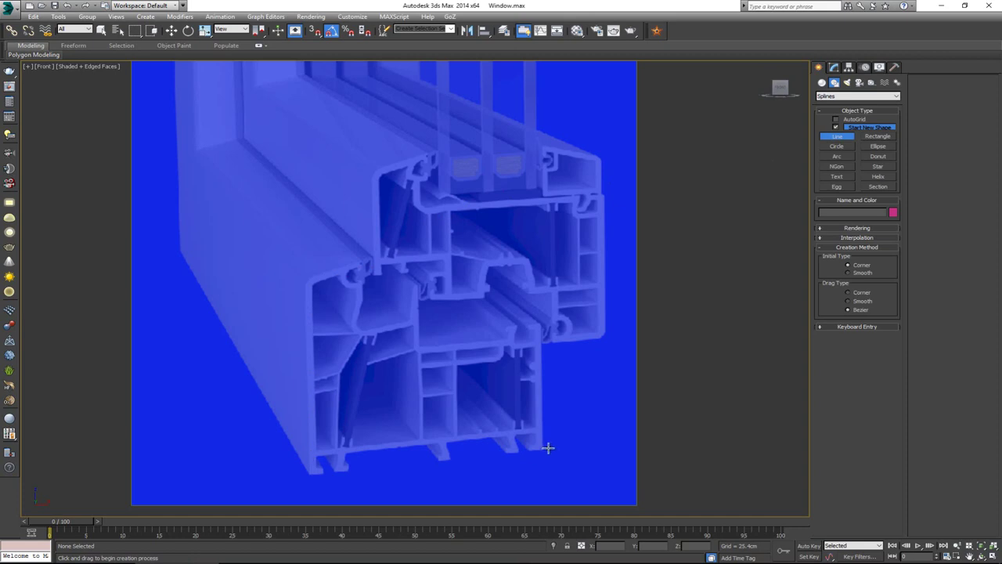
- Start a line spline on the outer frame section, tracing its sloped top edge, vertical outer side, straight base and opposite vertical side
{"action": "scroll", "coordinate": [396, 266], "scroll_direction": "down", "scroll_amount": 6}
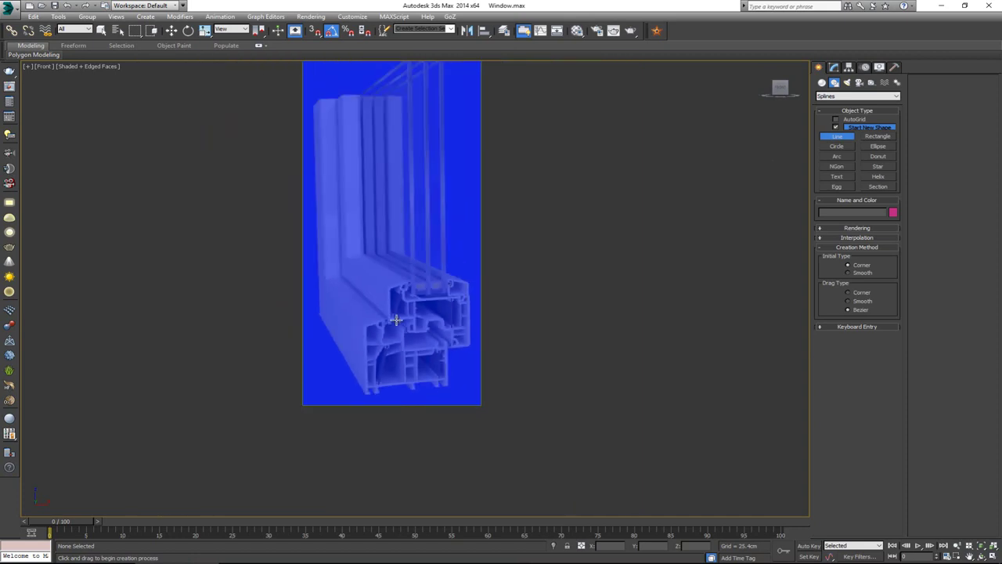
{"action": "scroll", "coordinate": [397, 320], "scroll_direction": "up", "scroll_amount": 5}
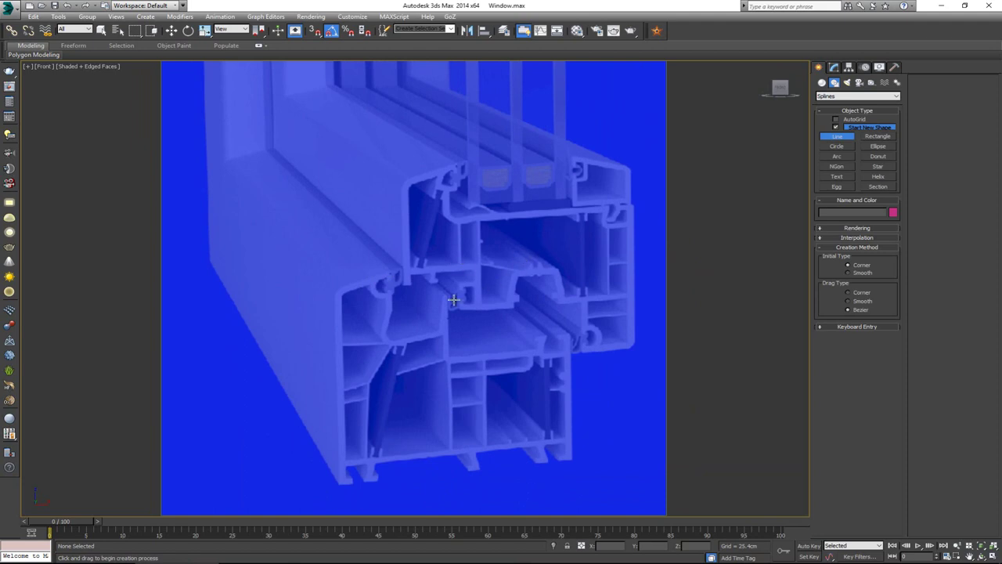
{"action": "scroll", "coordinate": [402, 286], "scroll_direction": "down", "scroll_amount": 4}
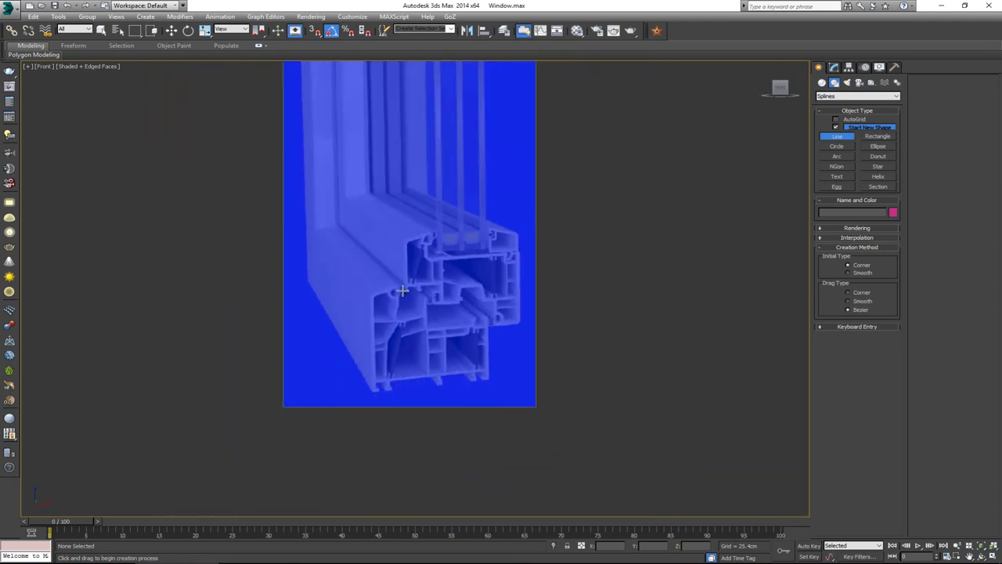
{"action": "scroll", "coordinate": [402, 290], "scroll_direction": "up", "scroll_amount": 4}
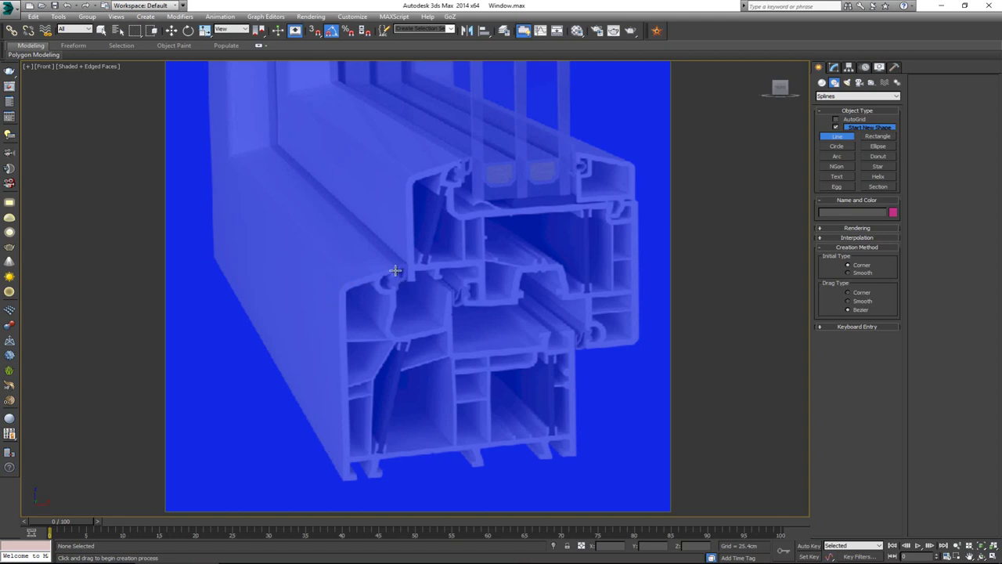
{"action": "left_click", "coordinate": [396, 271]}
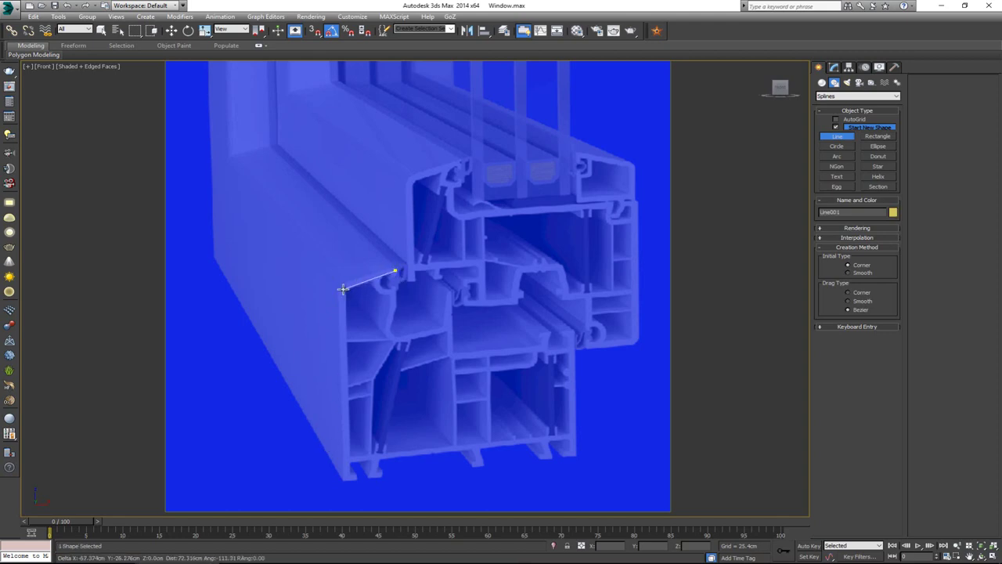
{"action": "left_click", "coordinate": [343, 288]}
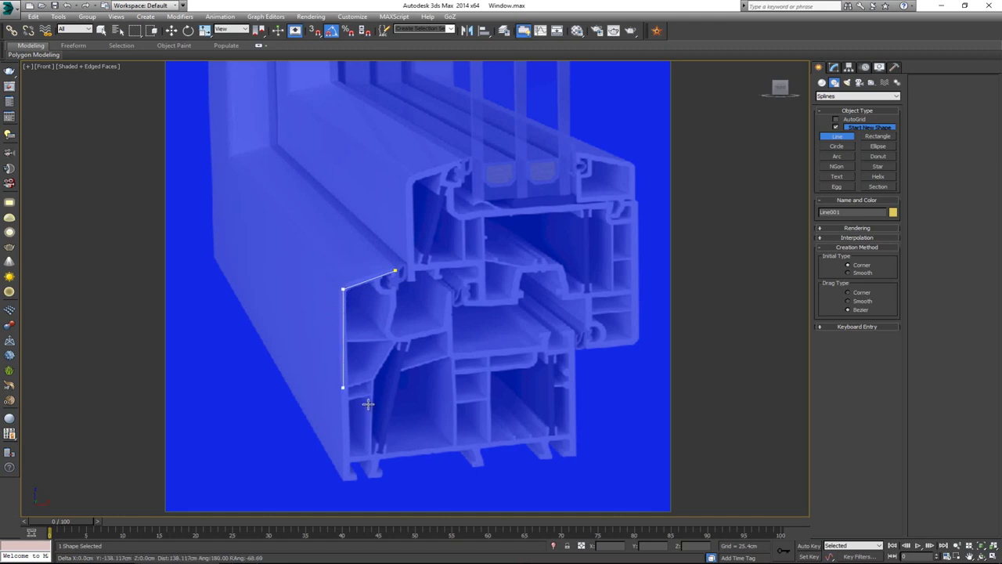
{"action": "left_click", "coordinate": [371, 479], "text": "shift"}
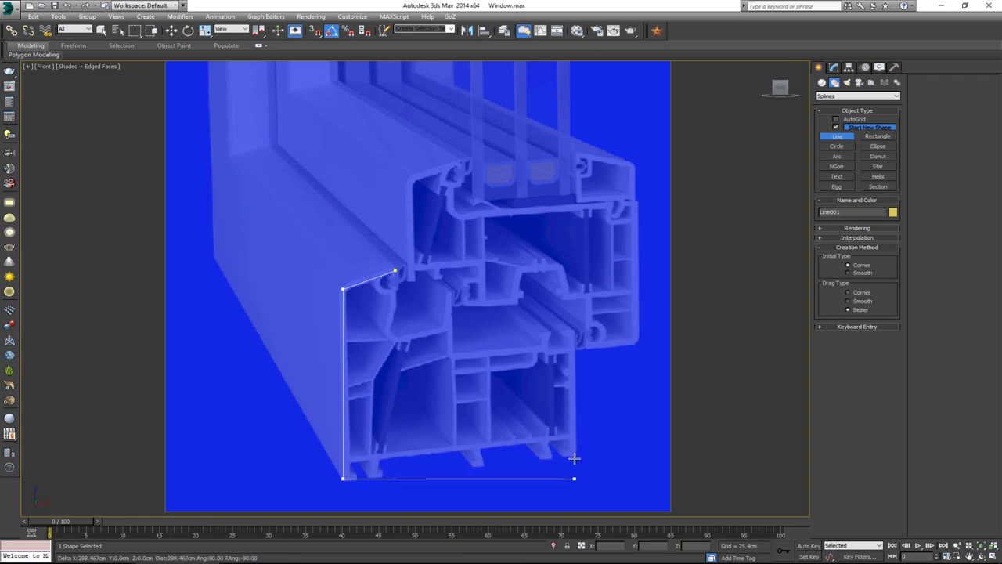
{"action": "left_click", "coordinate": [575, 333]}
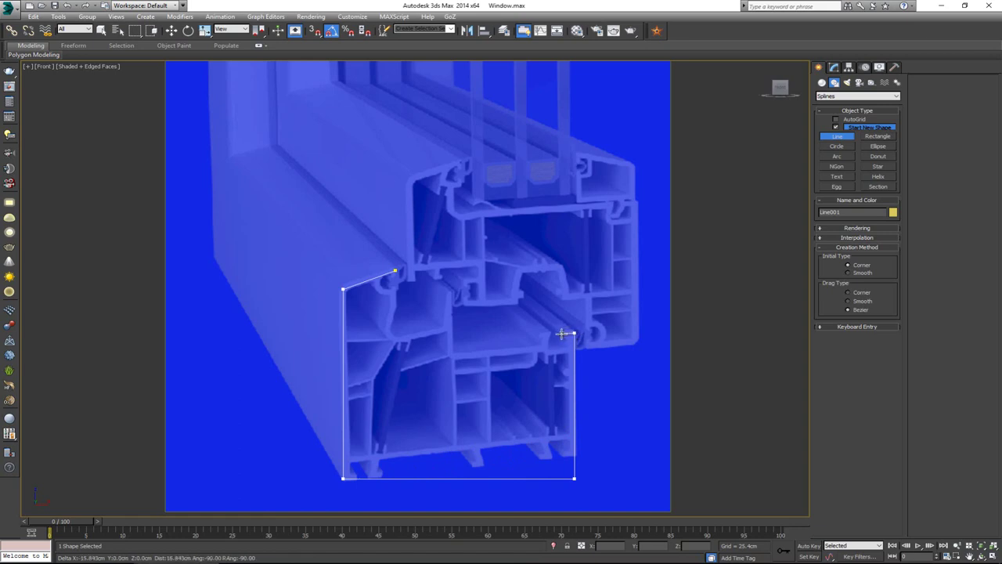
- Continue the spline around the small gasket groove at the top of the frame's shorter vertical side, down to the adjoining ledge
{"action": "left_click", "coordinate": [561, 333]}
{"action": "left_click", "coordinate": [567, 340]}
{"action": "left_click", "coordinate": [567, 348]}
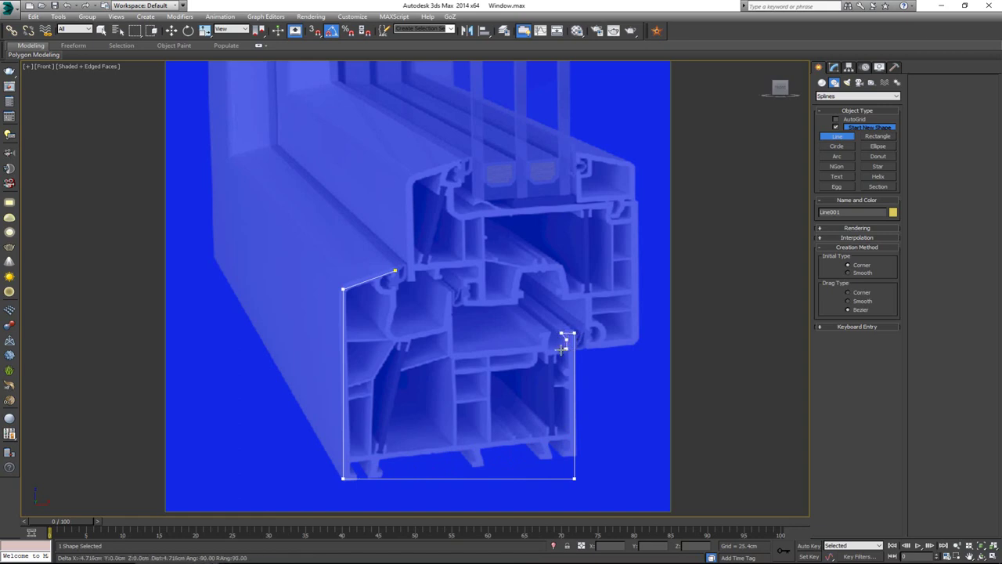
{"action": "left_click", "coordinate": [565, 348]}
{"action": "left_click", "coordinate": [547, 348]}
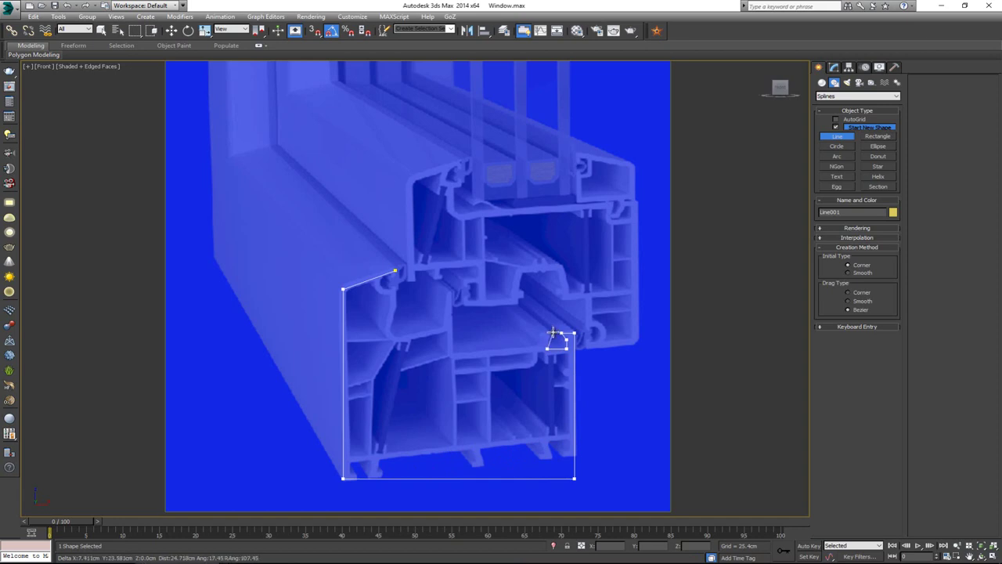
{"action": "left_click", "coordinate": [551, 333]}
{"action": "left_click", "coordinate": [539, 333]}
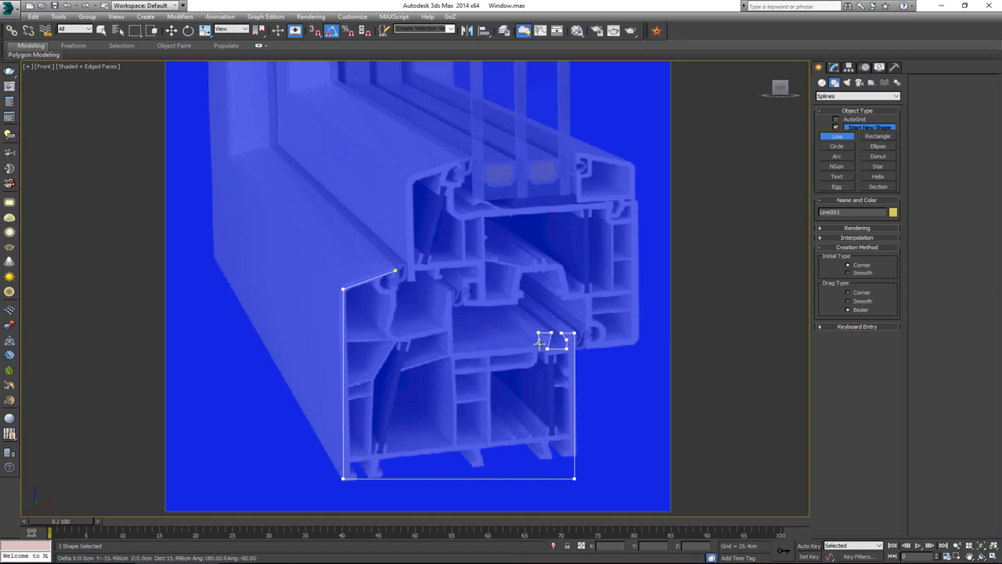
{"action": "left_click", "coordinate": [538, 346]}
- Trace the flat ledge, the narrow upright rib and the slanted recess, and close the spline at its first vertex
{"action": "left_click", "coordinate": [452, 345]}
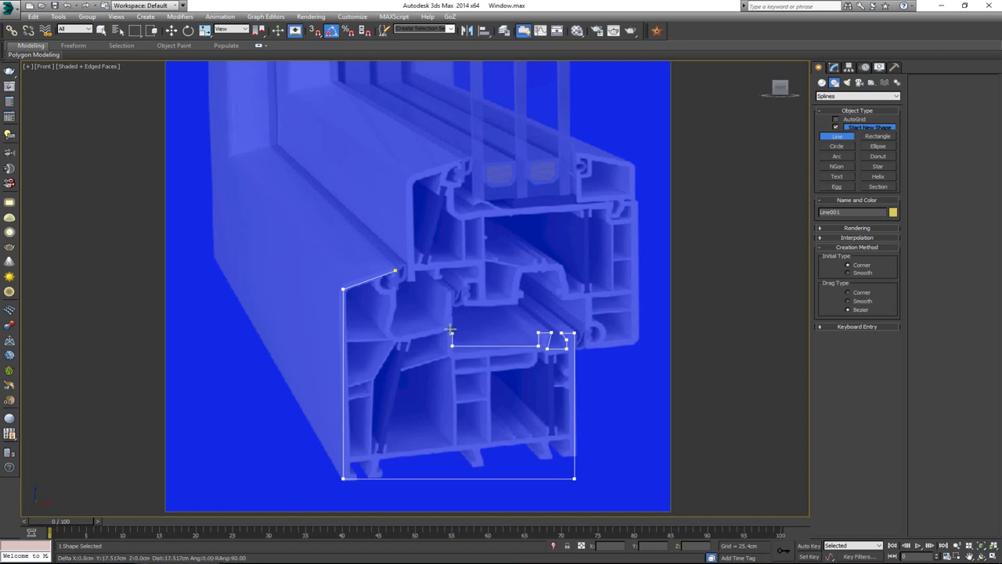
{"action": "left_click", "coordinate": [452, 289]}
{"action": "left_click", "coordinate": [442, 289]}
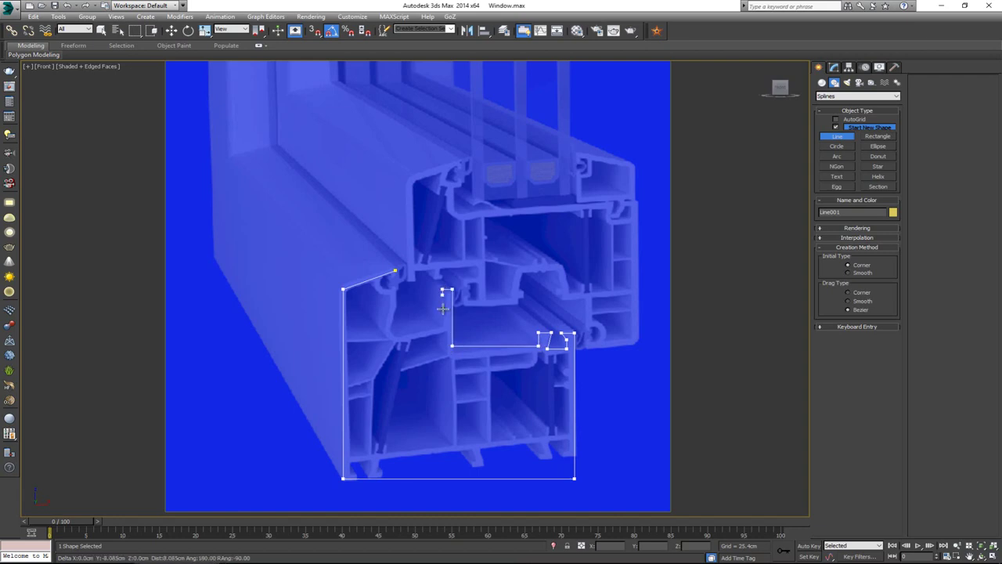
{"action": "left_click", "coordinate": [442, 326]}
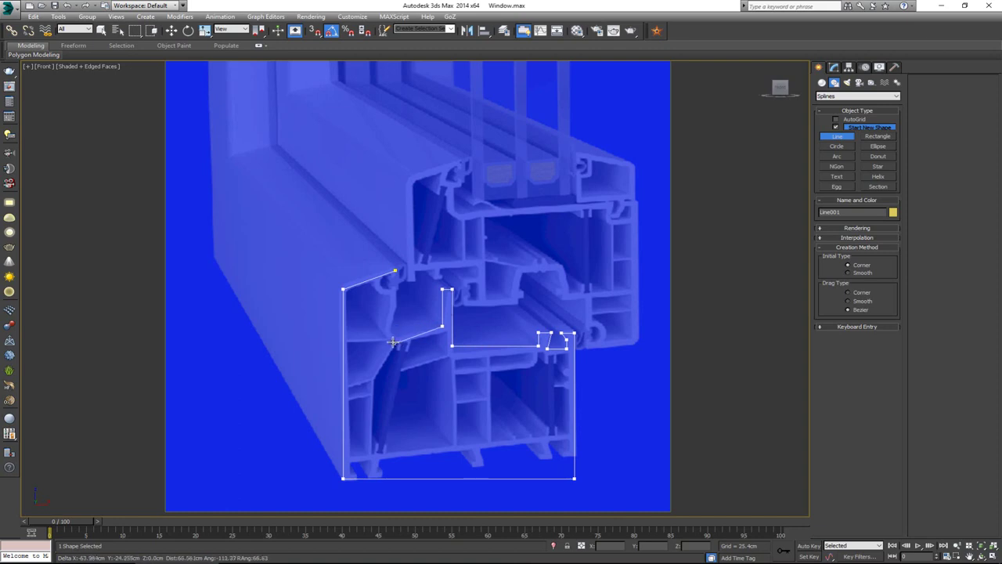
{"action": "left_click", "coordinate": [389, 335]}
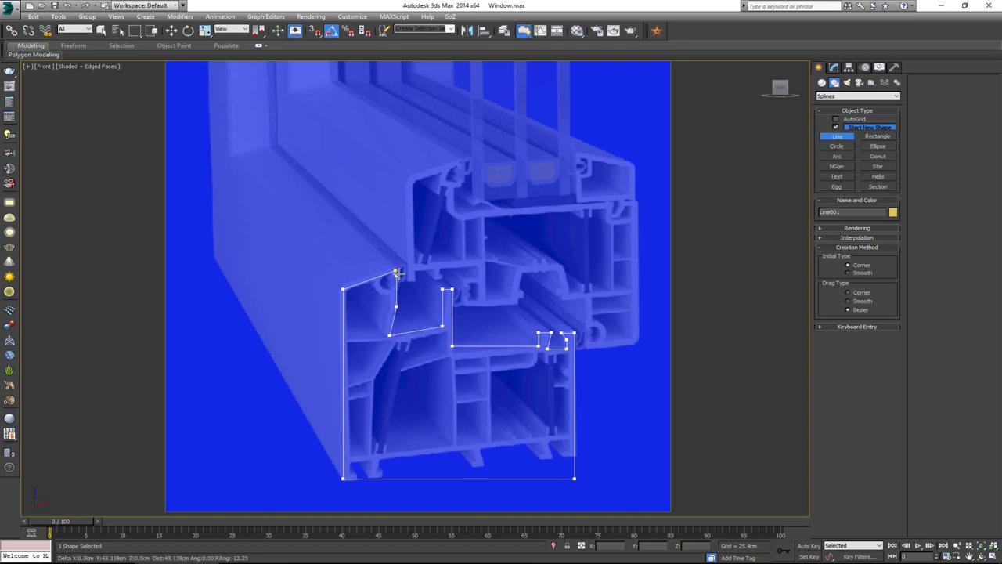
{"action": "left_click", "coordinate": [396, 272]}
{"action": "left_click", "coordinate": [480, 311]}
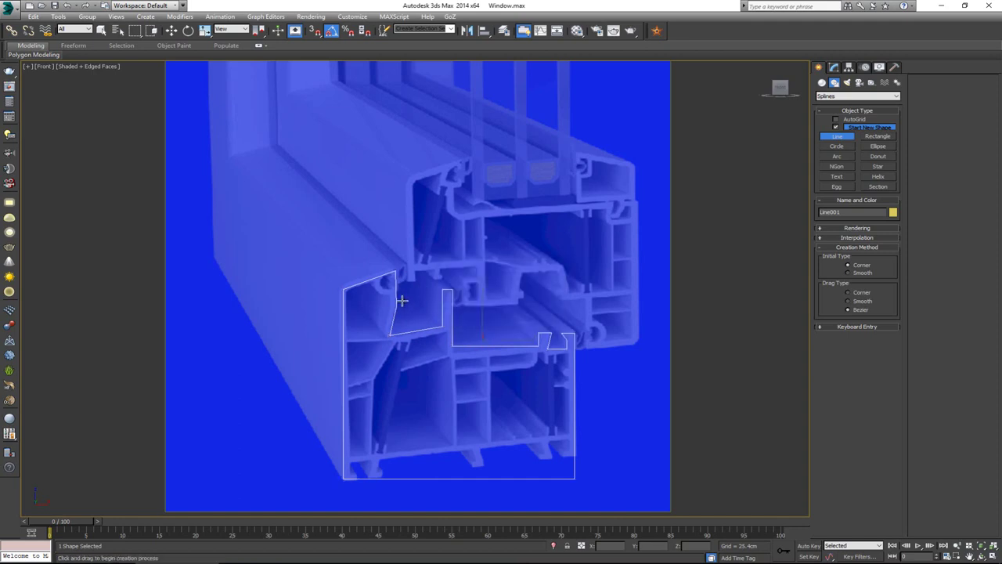
- Snap the recess-wall vertex into vertical alignment with the profile's top corner vertex
{"action": "scroll", "coordinate": [402, 299], "scroll_direction": "up", "scroll_amount": 3}
{"action": "key", "text": "1"}
{"action": "left_click_drag", "start_coordinate": [415, 197], "coordinate": [381, 236]}
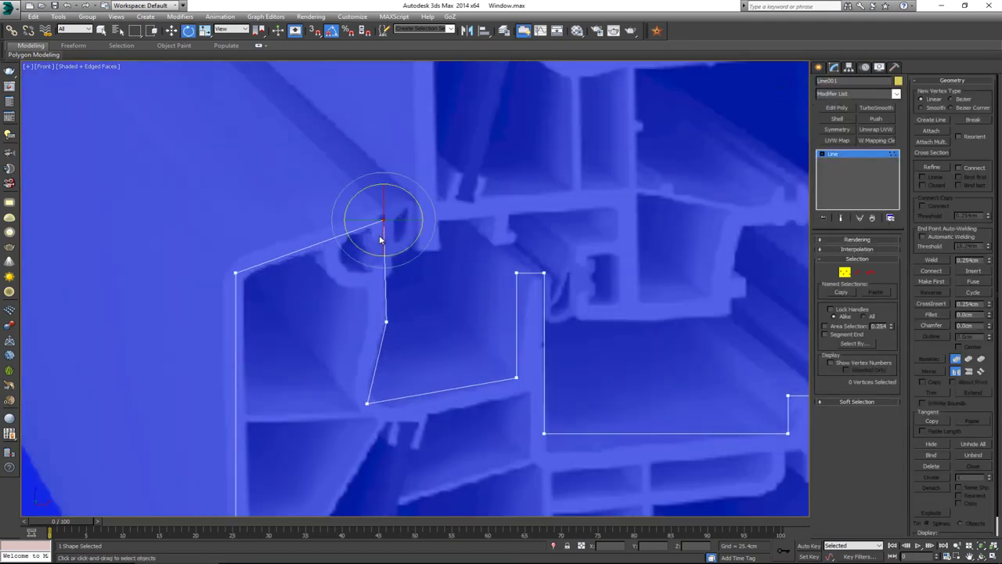
{"action": "left_click_drag", "start_coordinate": [413, 310], "coordinate": [386, 235]}
{"action": "key", "text": "w"}
{"action": "key", "text": "s"}
{"action": "middle_click_drag", "start_coordinate": [395, 324], "coordinate": [387, 292]}
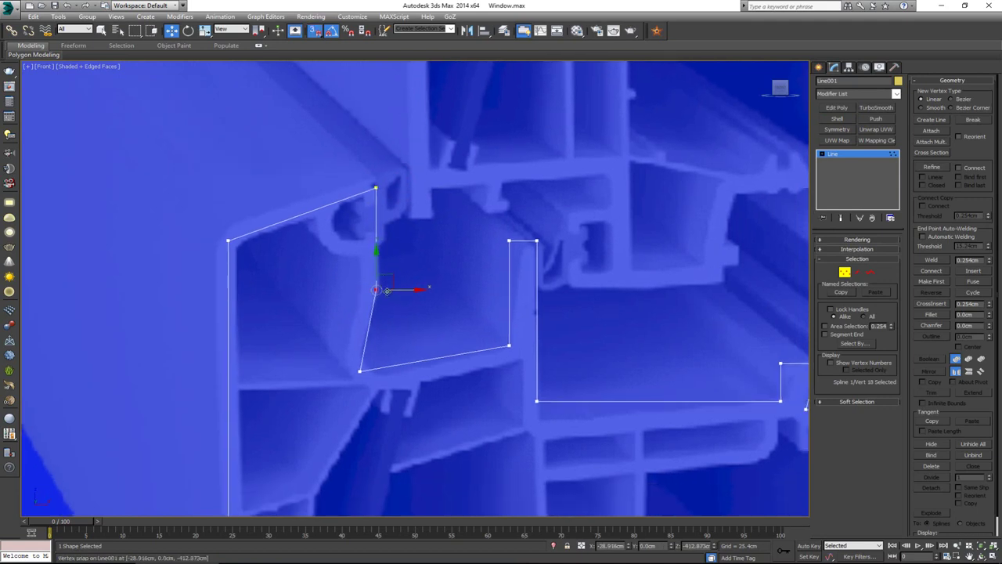
- Fillet the bend vertex on the gasket groove's outer wall into a smooth curve
{"action": "scroll", "coordinate": [390, 337], "scroll_direction": "down", "scroll_amount": 6}
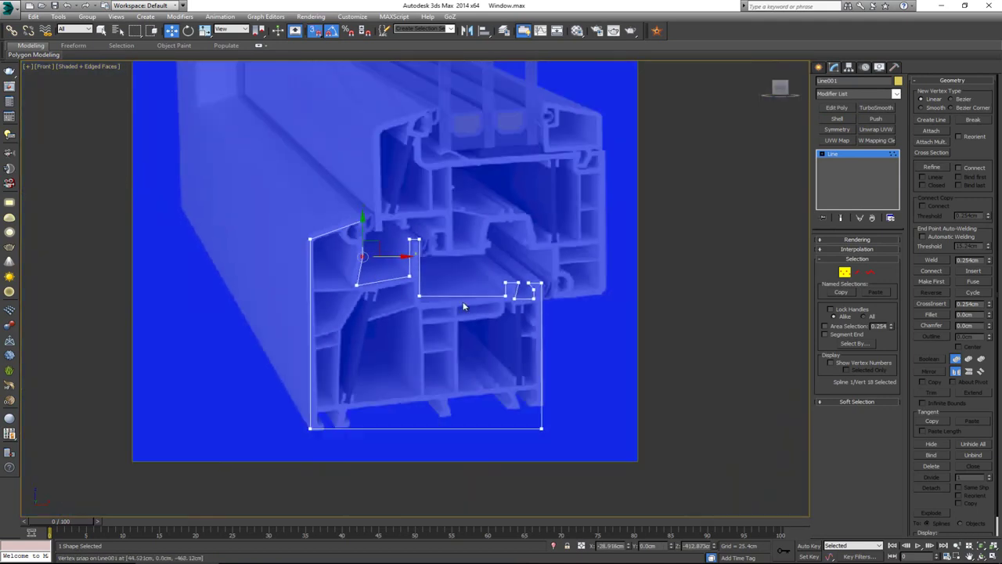
{"action": "scroll", "coordinate": [463, 306], "scroll_direction": "up", "scroll_amount": 6}
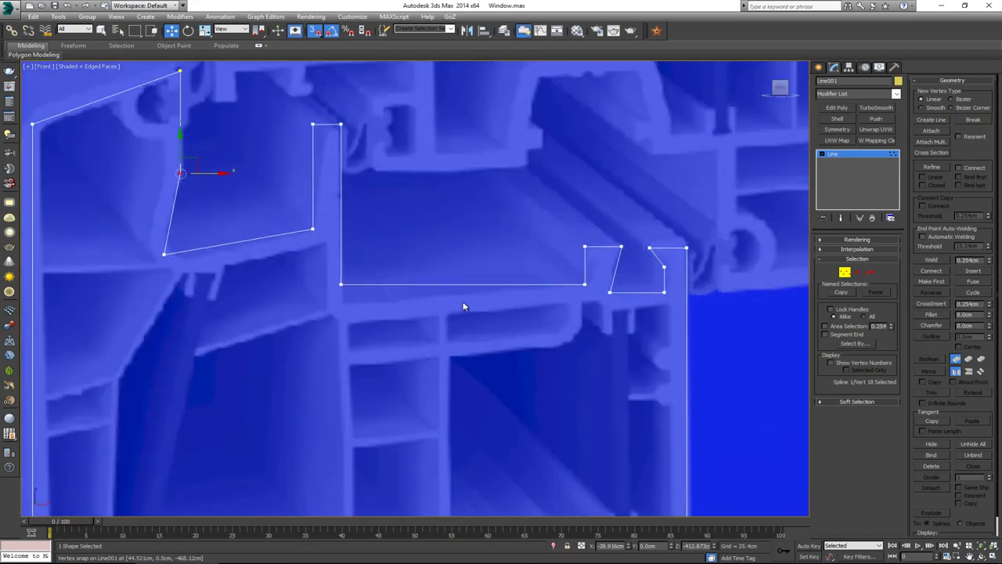
{"action": "middle_click_drag", "start_coordinate": [519, 290], "coordinate": [309, 289]}
{"action": "scroll", "coordinate": [309, 289], "scroll_direction": "up", "scroll_amount": 2}
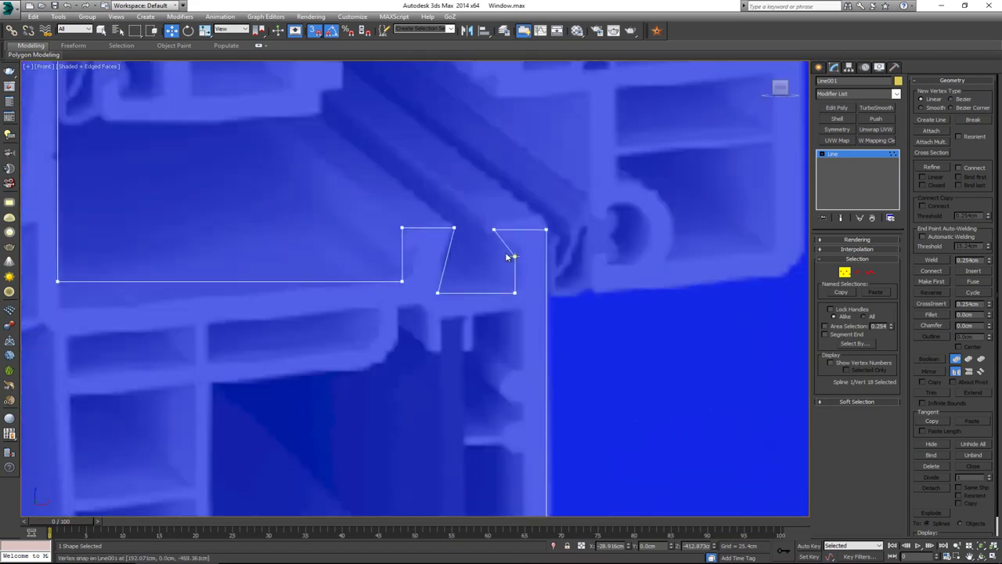
{"action": "left_click_drag", "start_coordinate": [523, 267], "coordinate": [526, 271]}
{"action": "key", "text": "s"}
{"action": "middle_click_drag", "start_coordinate": [512, 276], "coordinate": [503, 281]}
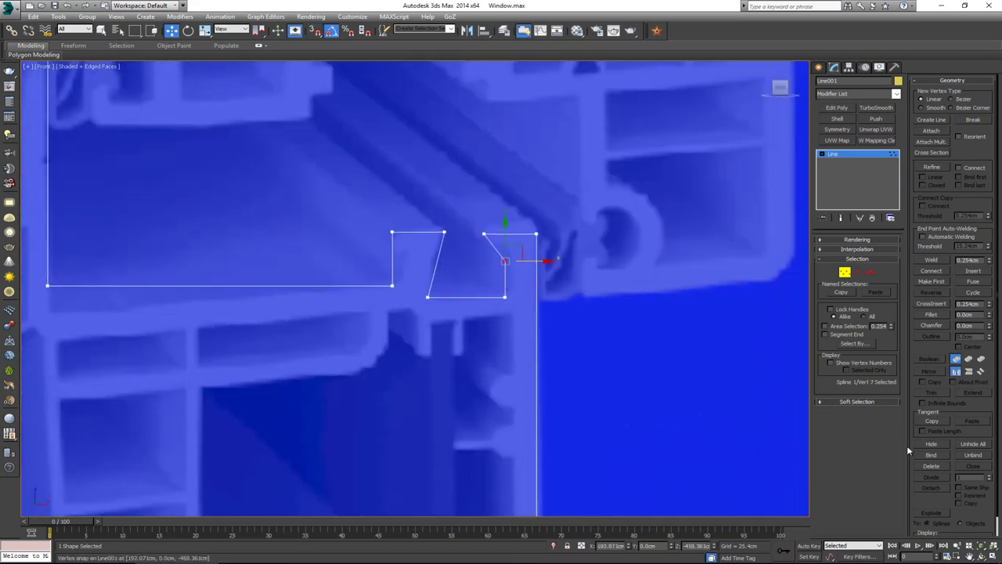
{"action": "left_click", "coordinate": [942, 316]}
{"action": "mouse_move", "coordinate": [507, 262]}
{"action": "left_mouse_down"}
{"action": "mouse_move", "coordinate": [506, 239]}
{"action": "mouse_move", "coordinate": [505, 252]}
{"action": "left_mouse_up"}
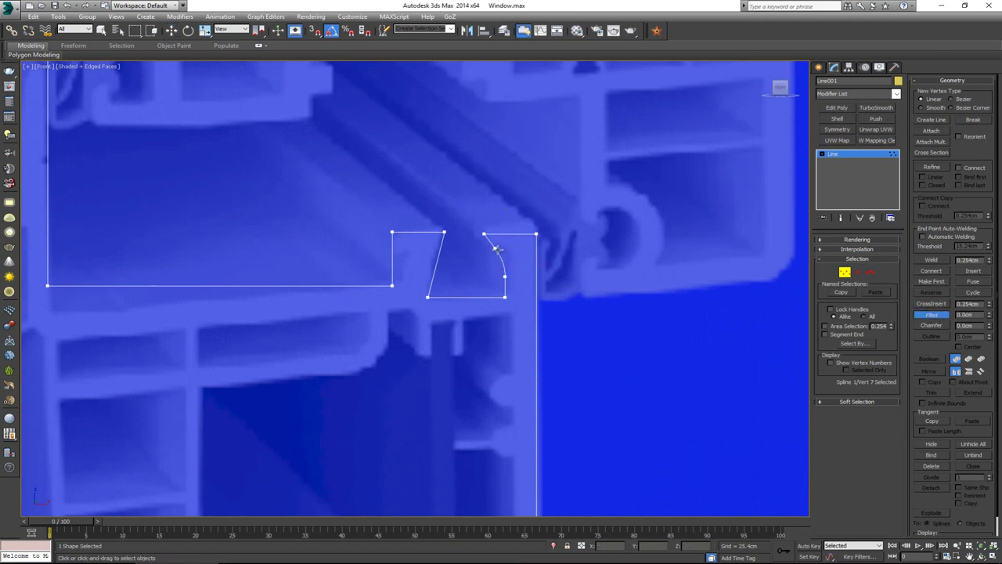
{"action": "middle_click_drag", "start_coordinate": [446, 255], "coordinate": [480, 266]}
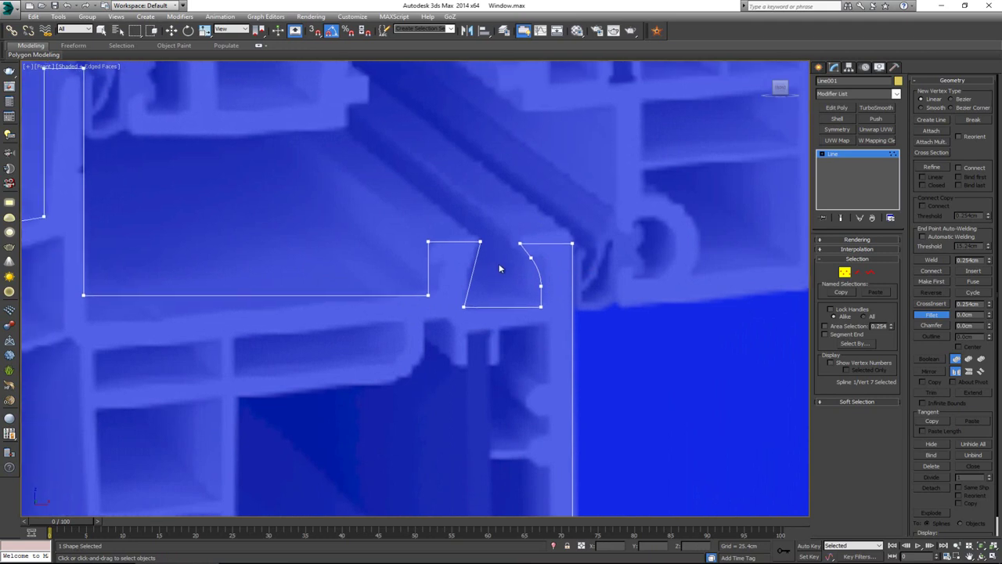
- Convert the gasket groove's inner top vertex to Bezier Corner and bend the groove's slanted wall into a curve
{"action": "key", "text": "1"}
{"action": "key", "text": "1"}
{"action": "left_click_drag", "start_coordinate": [495, 233], "coordinate": [474, 267]}
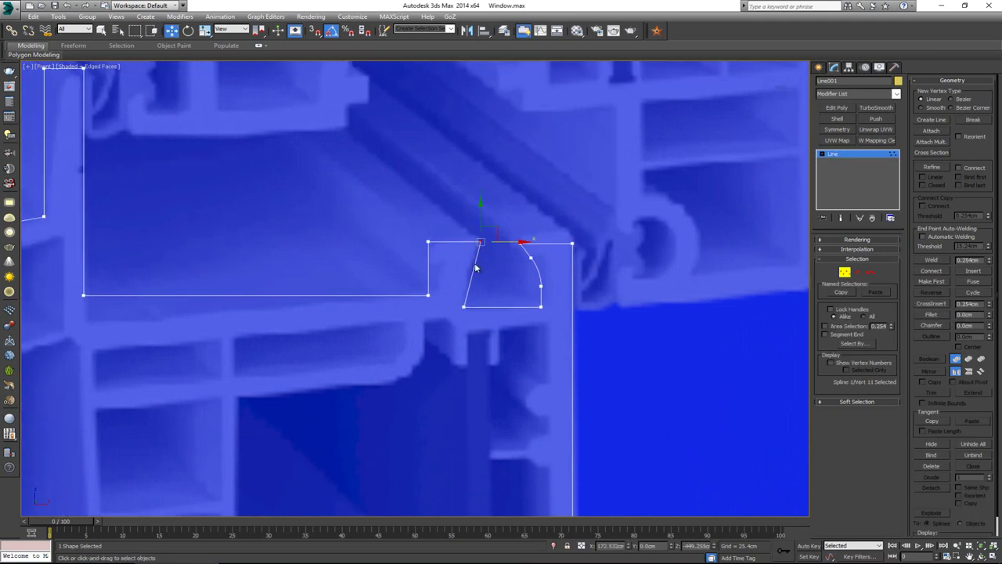
{"action": "right_click", "coordinate": [481, 242]}
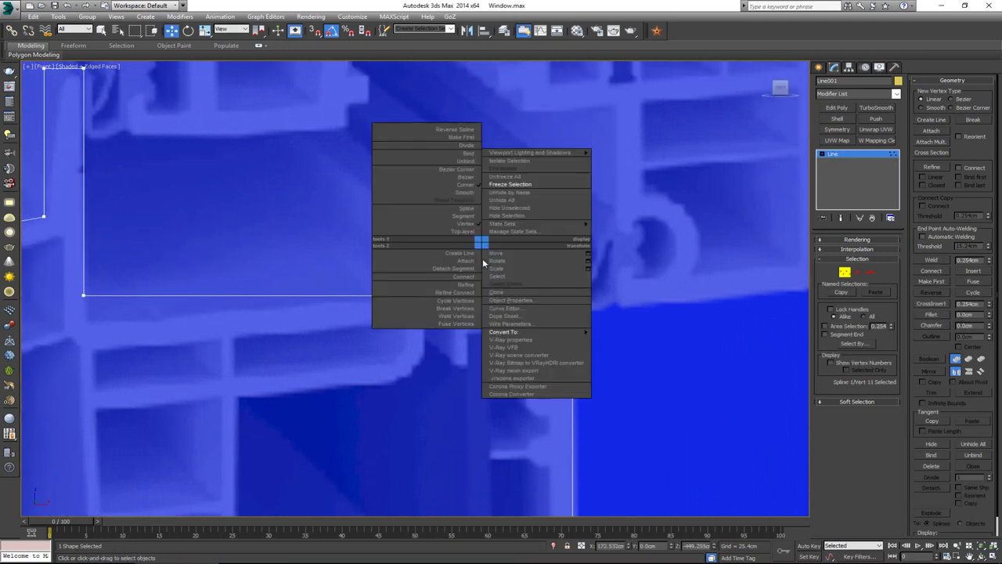
{"action": "left_click", "coordinate": [458, 170]}
{"action": "left_click_drag", "start_coordinate": [472, 264], "coordinate": [466, 262]}
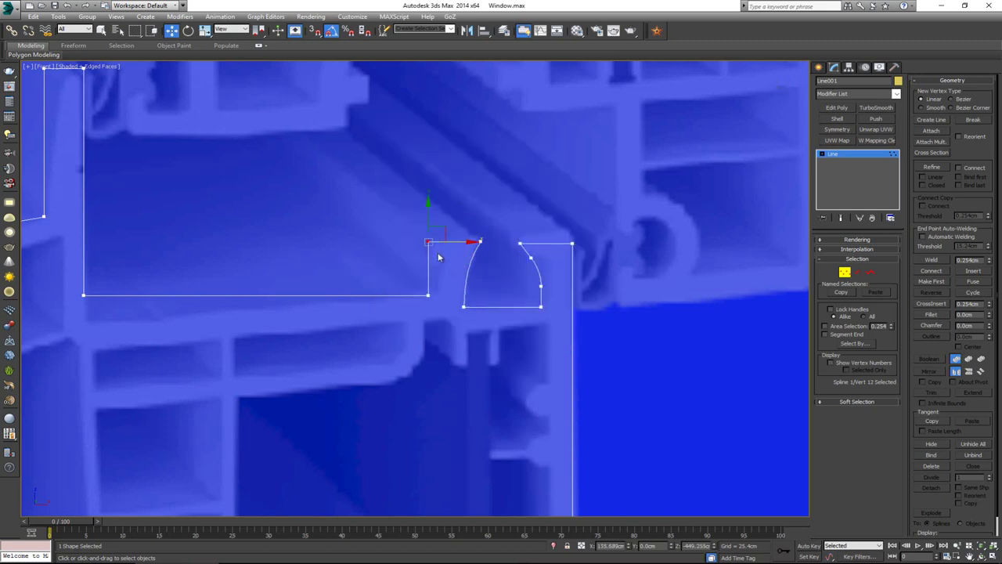
- Convert the top vertex above the ledge's end to Bezier Corner and curve the short edge inward toward the groove
{"action": "right_click", "coordinate": [425, 246]}
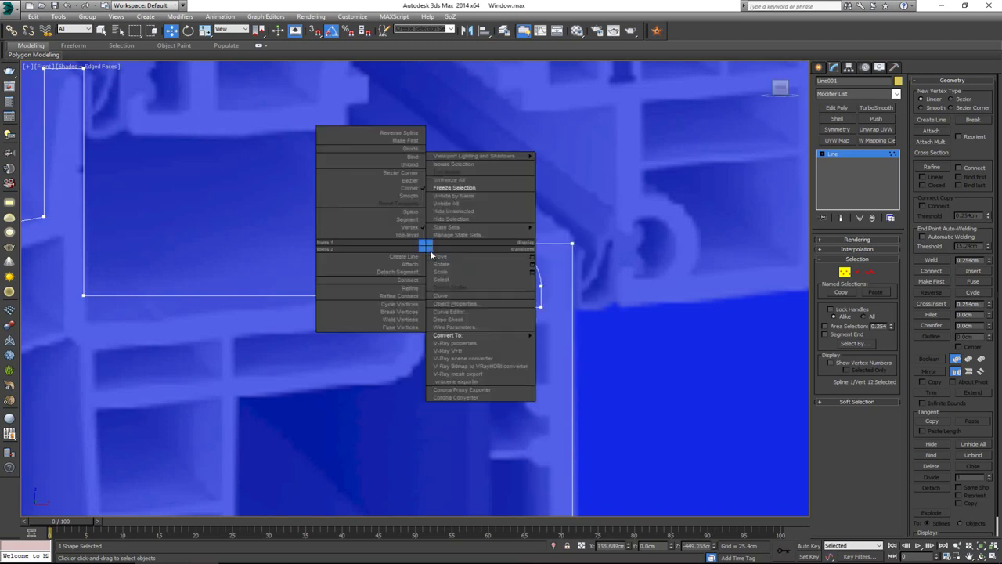
{"action": "left_click", "coordinate": [408, 172]}
{"action": "left_click_drag", "start_coordinate": [426, 260], "coordinate": [436, 261]}
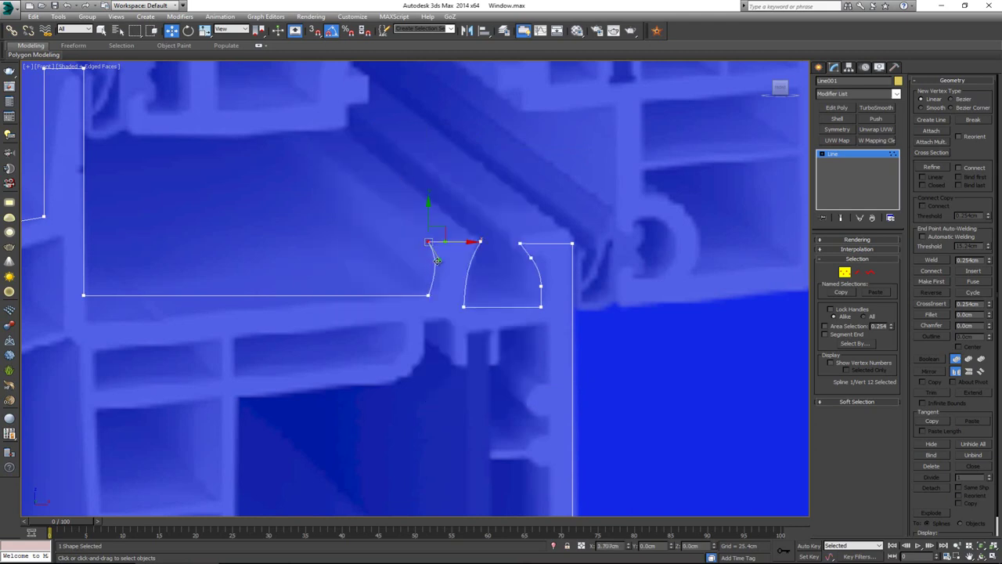
- Compare the traced frame outline with the reference image around the recess, upright rib, ledge and gasket groove
{"action": "scroll", "coordinate": [435, 274], "scroll_direction": "down", "scroll_amount": 5}
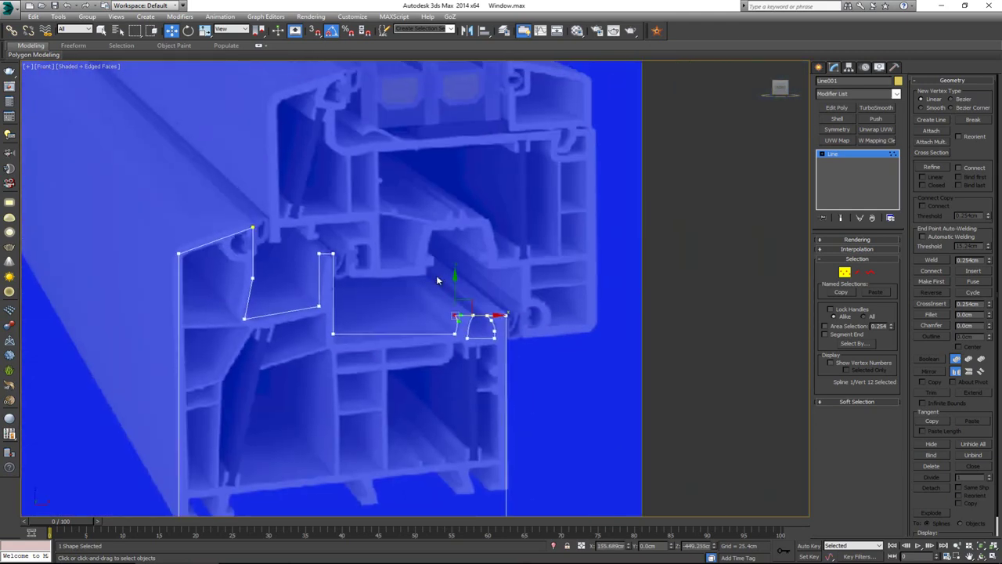
{"action": "scroll", "coordinate": [398, 295], "scroll_direction": "up", "scroll_amount": 3}
{"action": "scroll", "coordinate": [372, 243], "scroll_direction": "down", "scroll_amount": 3}
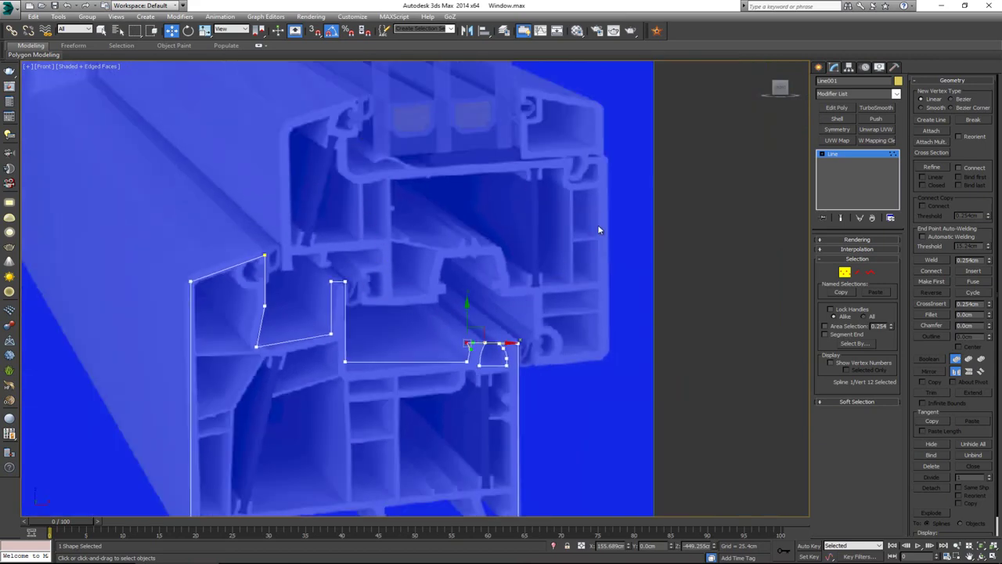
{"action": "scroll", "coordinate": [429, 297], "scroll_direction": "down", "scroll_amount": 2}
{"action": "scroll", "coordinate": [416, 284], "scroll_direction": "up", "scroll_amount": 4}
{"action": "scroll", "coordinate": [384, 274], "scroll_direction": "down", "scroll_amount": 3}
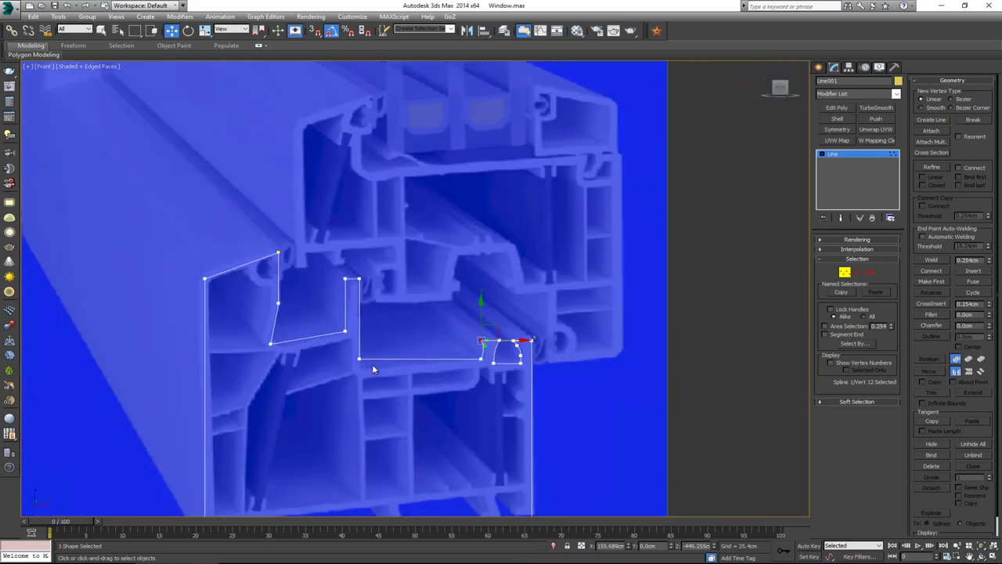
{"action": "scroll", "coordinate": [364, 343], "scroll_direction": "up", "scroll_amount": 2}
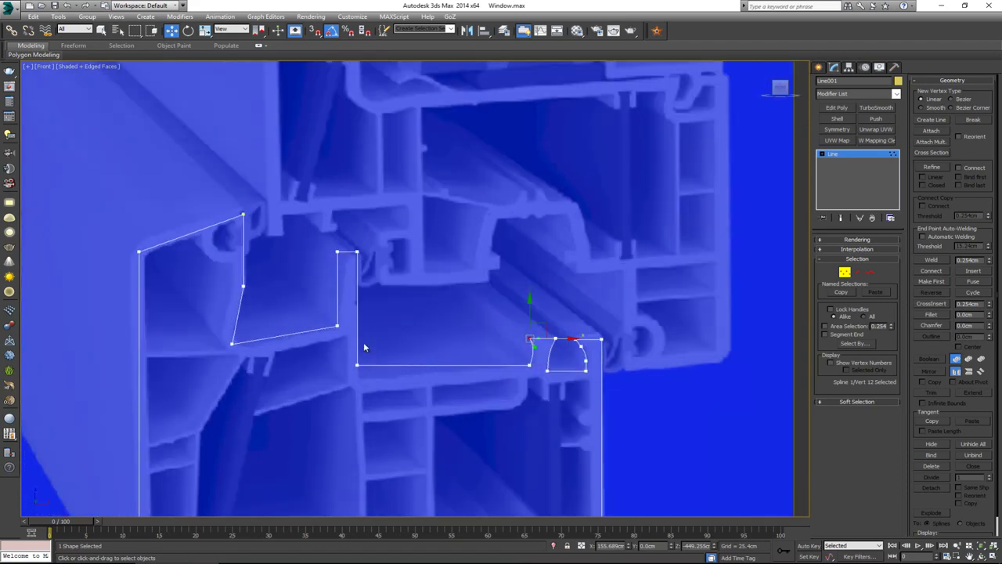
{"action": "scroll", "coordinate": [363, 340], "scroll_direction": "up", "scroll_amount": 3}
{"action": "middle_click_drag", "start_coordinate": [353, 330], "coordinate": [382, 341]}
{"action": "scroll", "coordinate": [383, 341], "scroll_direction": "down", "scroll_amount": 2}
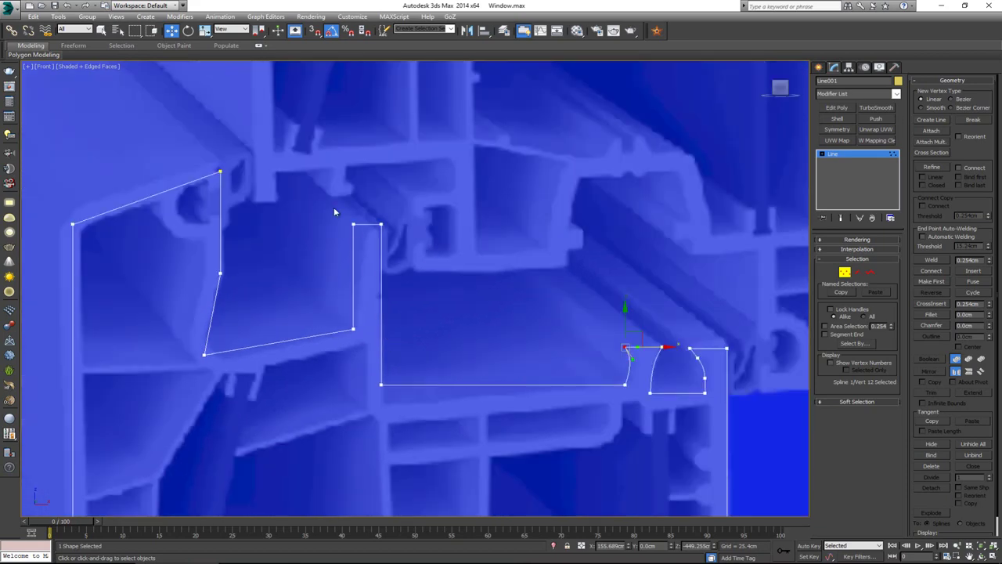
- Fillet the upper corner of the upright rib on the side facing the recess
{"action": "left_click", "coordinate": [353, 225]}
{"action": "left_click", "coordinate": [932, 314]}
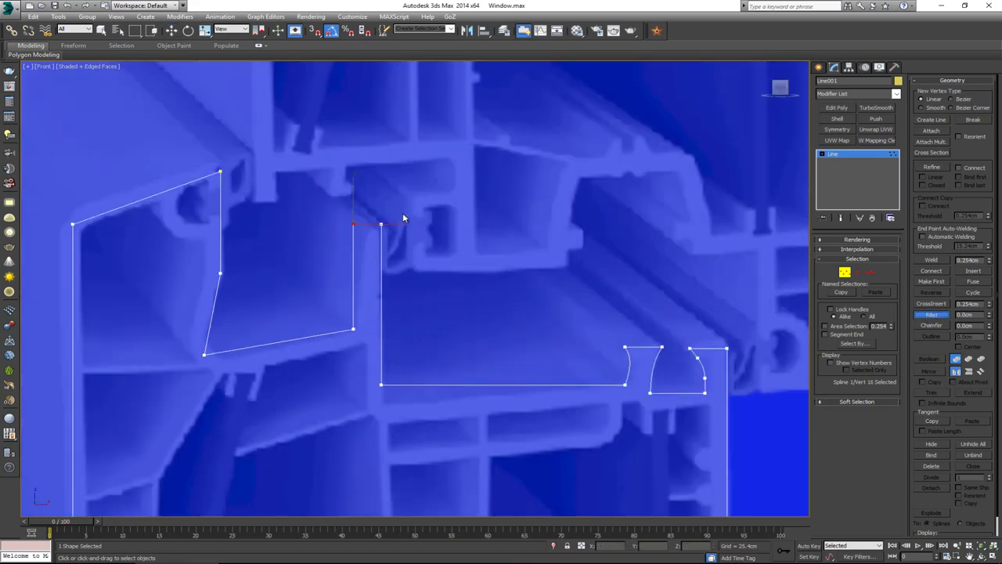
{"action": "left_click_drag", "start_coordinate": [356, 224], "coordinate": [353, 205]}
- Fillet the recess's lowest corner, where the slanted wall meets the sloping floor
{"action": "middle_click_drag", "start_coordinate": [346, 223], "coordinate": [450, 200]}
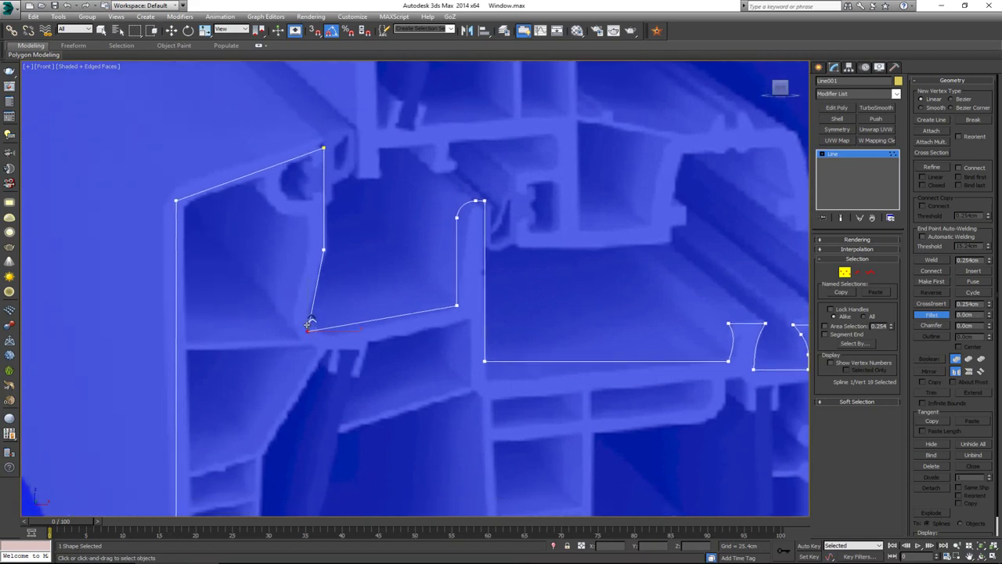
{"action": "left_click_drag", "start_coordinate": [313, 326], "coordinate": [349, 319]}
{"action": "key", "text": "w"}
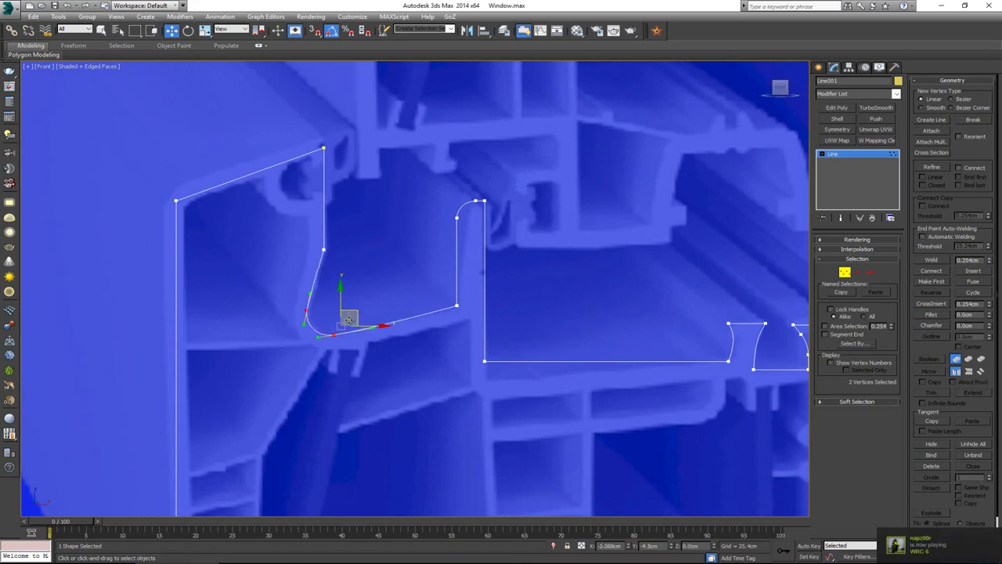
{"action": "left_click", "coordinate": [365, 273]}
{"action": "middle_click_drag", "start_coordinate": [331, 274], "coordinate": [344, 313]}
{"action": "middle_click_drag", "start_coordinate": [338, 202], "coordinate": [352, 253]}
{"action": "scroll", "coordinate": [352, 253], "scroll_direction": "down", "scroll_amount": 2}
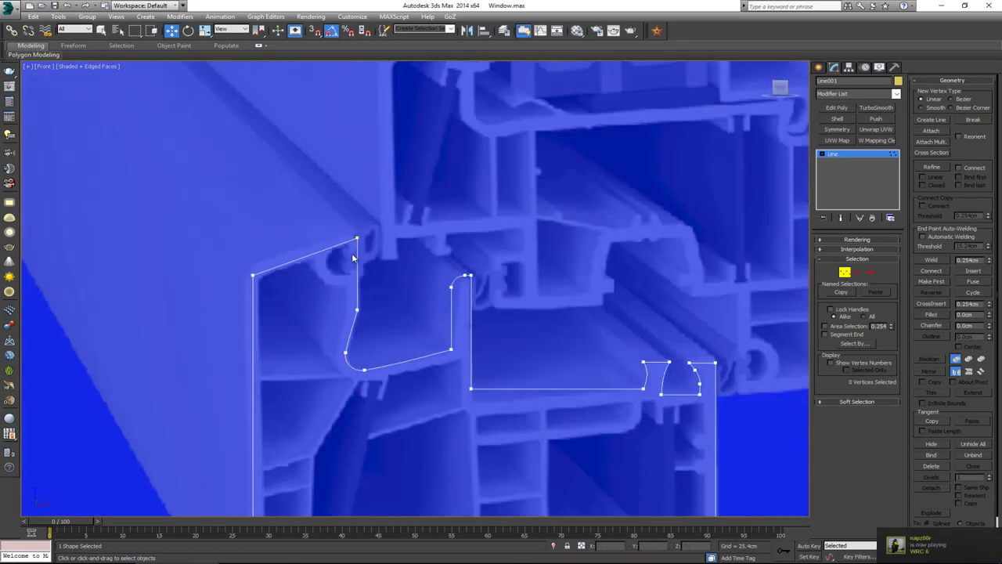
- Apply a small fillet to the frame outline's outer corner, where the vertical face meets the sloped top
{"action": "scroll", "coordinate": [352, 253], "scroll_direction": "down", "scroll_amount": 5}
{"action": "scroll", "coordinate": [415, 281], "scroll_direction": "up", "scroll_amount": 5}
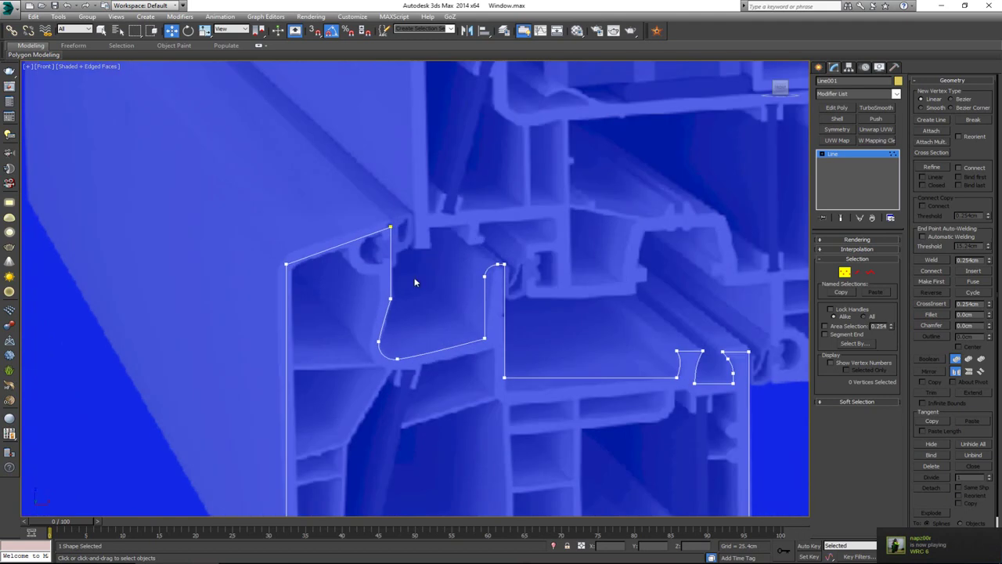
{"action": "left_click", "coordinate": [937, 325]}
{"action": "left_click", "coordinate": [931, 314]}
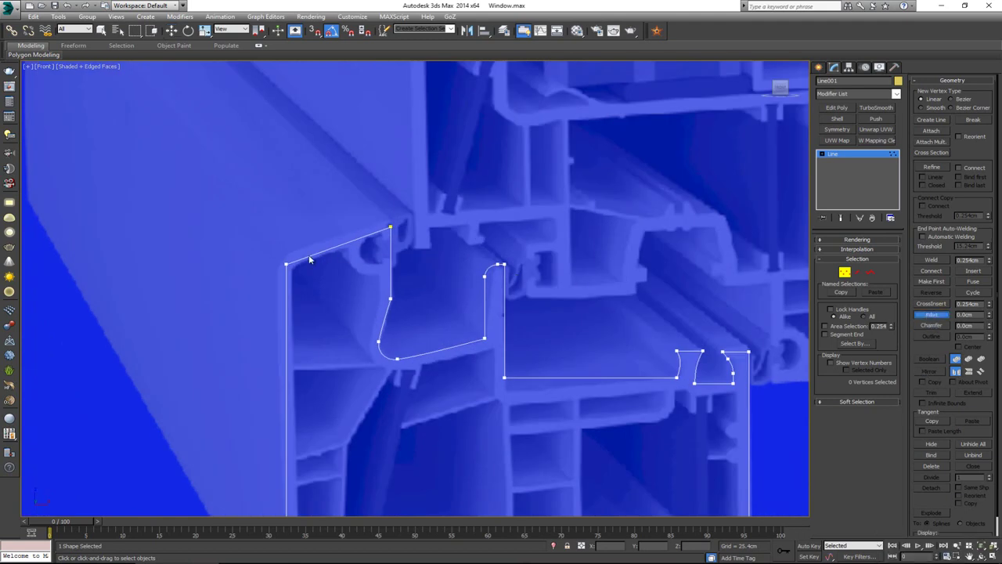
{"action": "left_click_drag", "start_coordinate": [286, 263], "coordinate": [314, 280]}
{"action": "scroll", "coordinate": [314, 280], "scroll_direction": "down", "scroll_amount": 4}
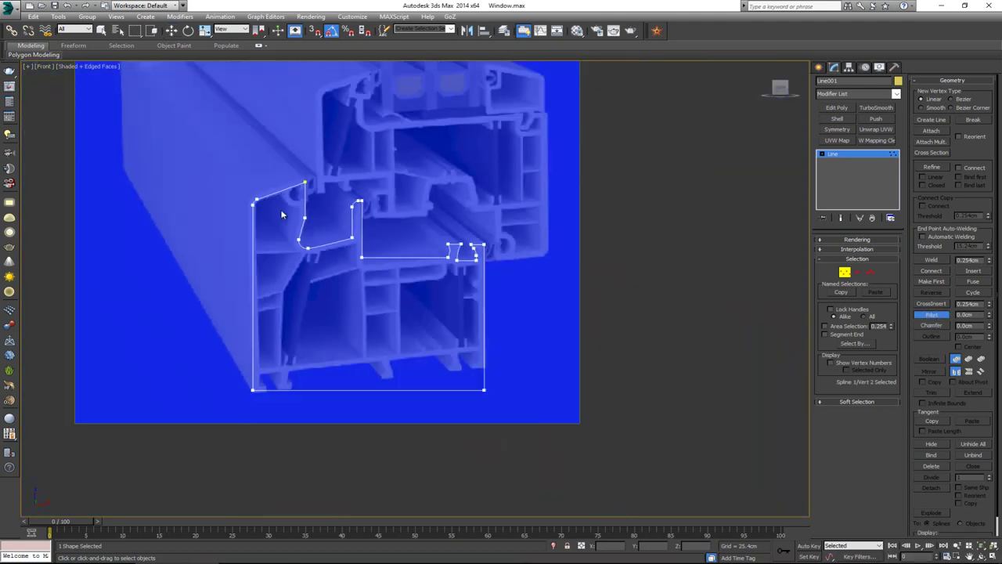
- Slightly fillet the peak vertex at the end of the frame's sloped top and leave vertex editing
{"action": "scroll", "coordinate": [323, 260], "scroll_direction": "up", "scroll_amount": 5}
{"action": "scroll", "coordinate": [304, 242], "scroll_direction": "up", "scroll_amount": 2}
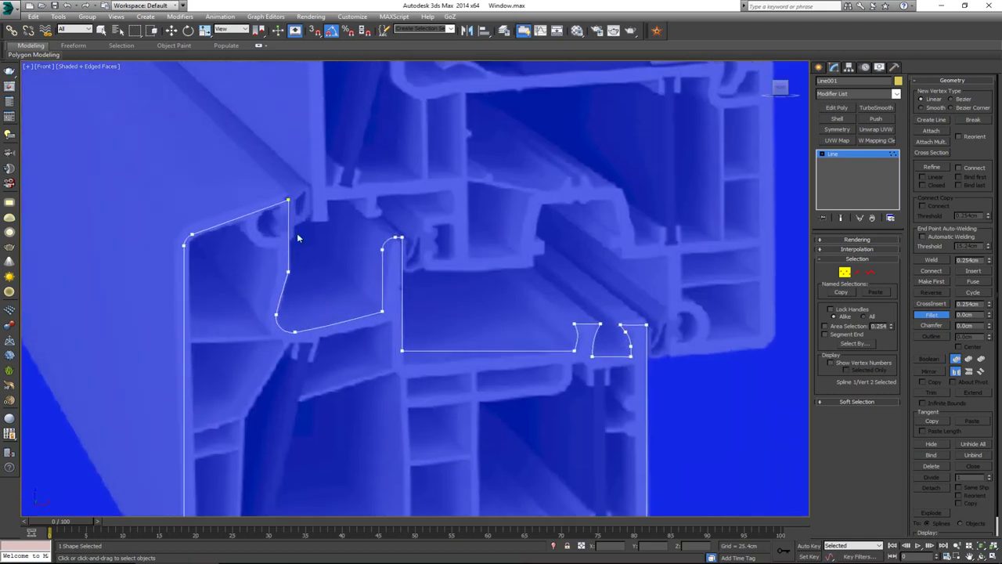
{"action": "left_click_drag", "start_coordinate": [288, 200], "coordinate": [293, 191]}
{"action": "left_click", "coordinate": [846, 273]}
{"action": "scroll", "coordinate": [249, 228], "scroll_direction": "up", "scroll_amount": 2}
{"action": "middle_click_drag", "start_coordinate": [249, 228], "coordinate": [267, 294]}
{"action": "scroll", "coordinate": [266, 294], "scroll_direction": "down", "scroll_amount": 4}
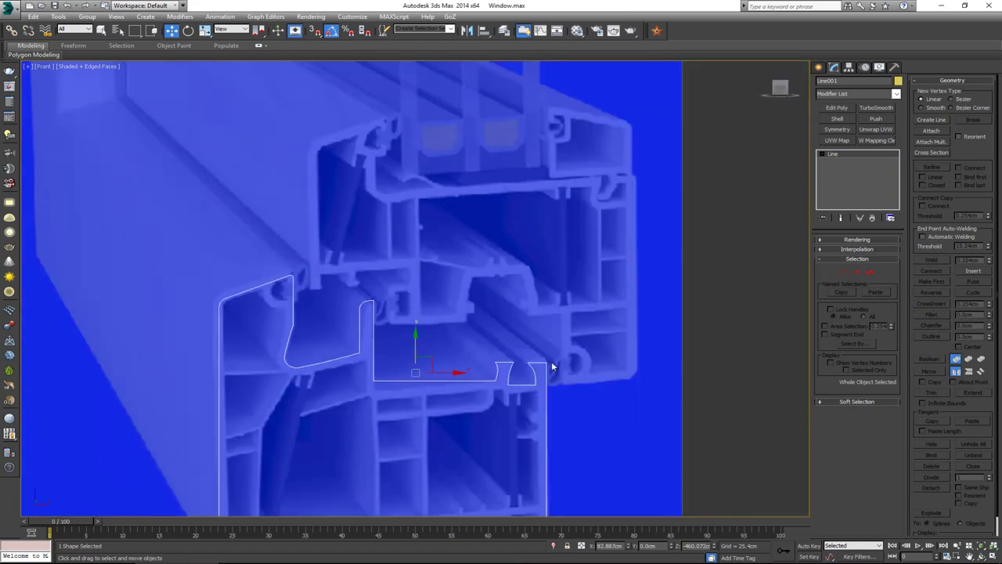
- Start a new line on the sash profile, tracing its outer vertical face from the lower edge and its sloped top
{"action": "scroll", "coordinate": [301, 282], "scroll_direction": "up", "scroll_amount": 2}
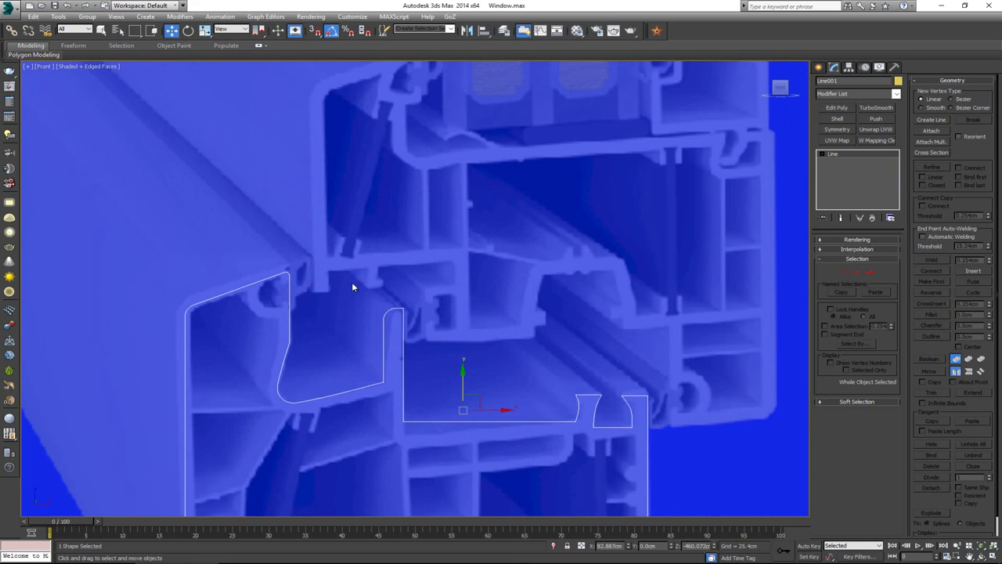
{"action": "scroll", "coordinate": [345, 287], "scroll_direction": "down", "scroll_amount": 5}
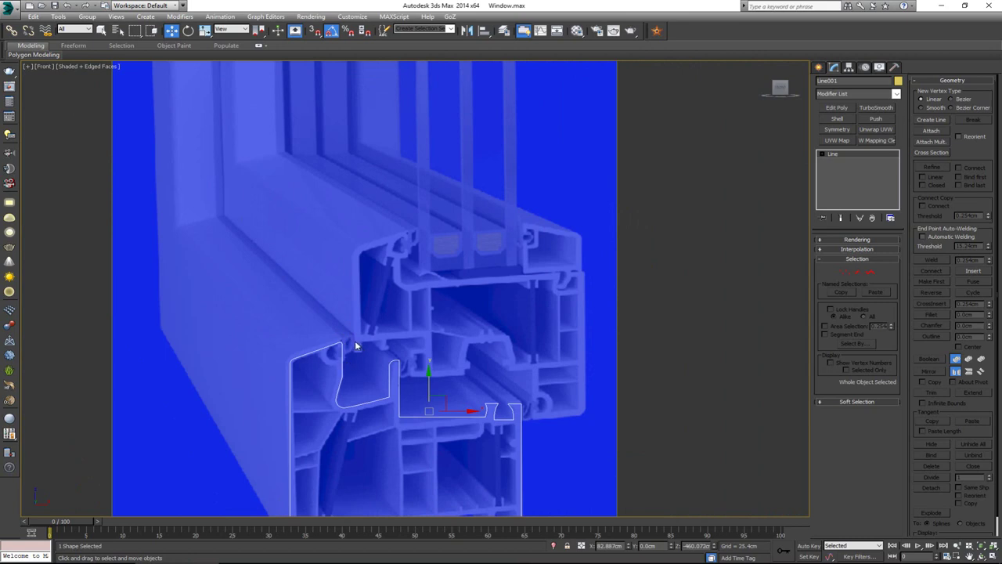
{"action": "scroll", "coordinate": [355, 341], "scroll_direction": "up", "scroll_amount": 3}
{"action": "scroll", "coordinate": [352, 344], "scroll_direction": "down", "scroll_amount": 2}
{"action": "right_click", "coordinate": [397, 323]}
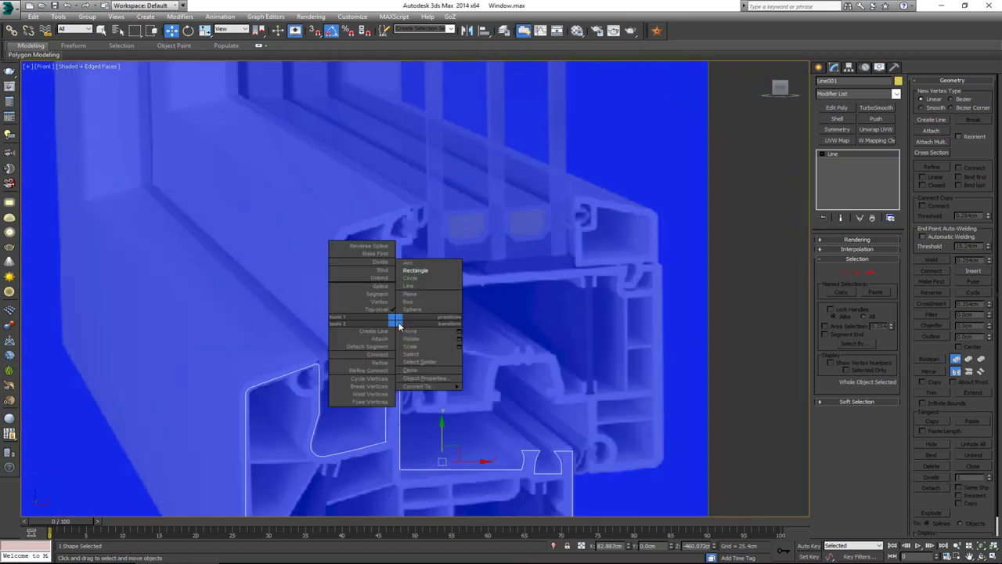
{"action": "left_click", "coordinate": [820, 68]}
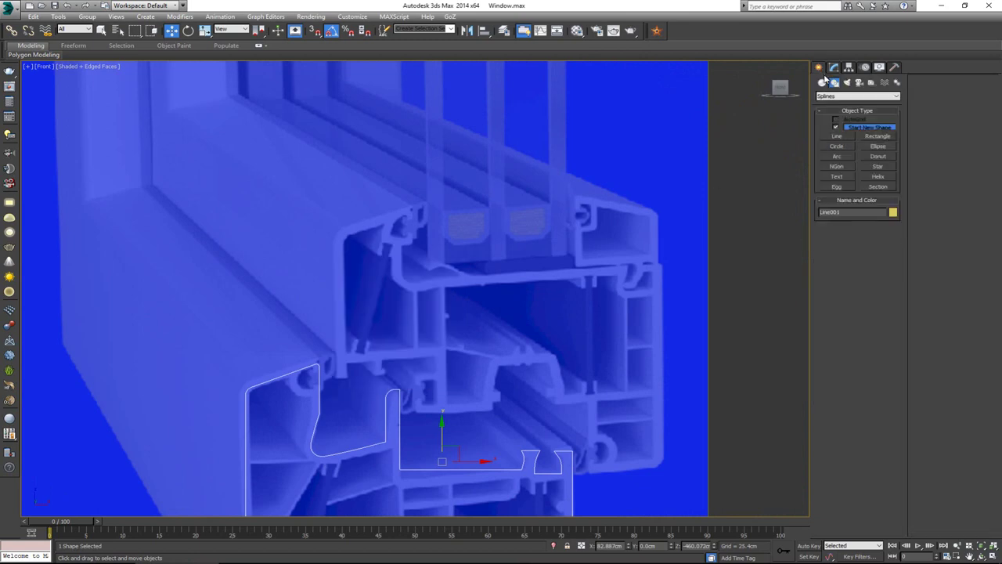
{"action": "left_click", "coordinate": [837, 136]}
{"action": "middle_click_drag", "start_coordinate": [483, 266], "coordinate": [424, 271]}
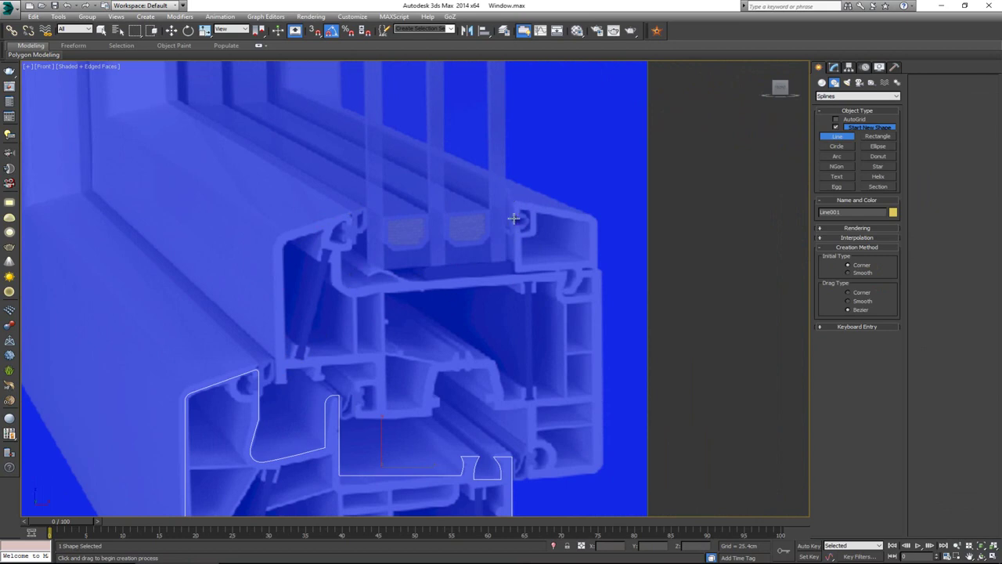
{"action": "left_click", "coordinate": [276, 382]}
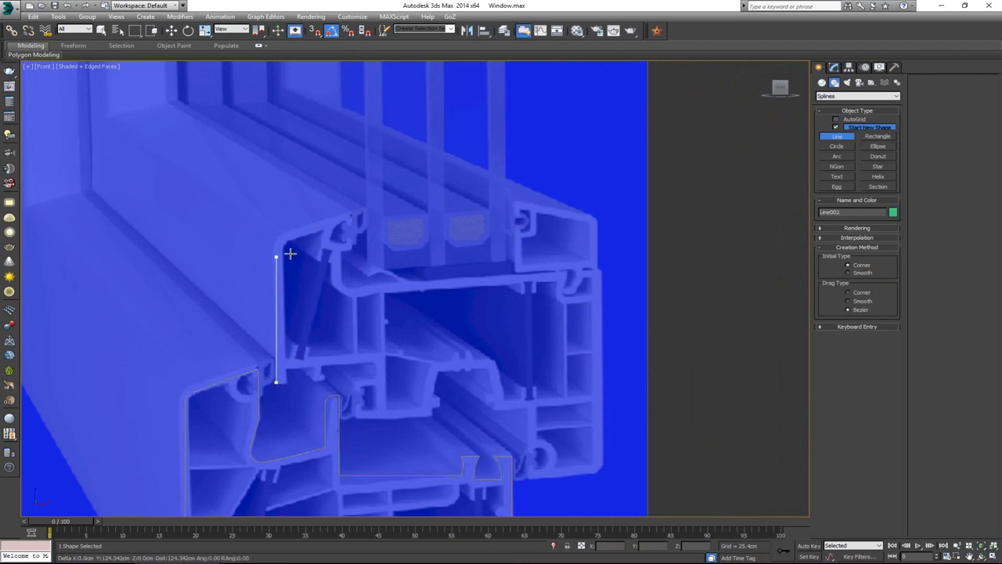
{"action": "left_click", "coordinate": [277, 240]}
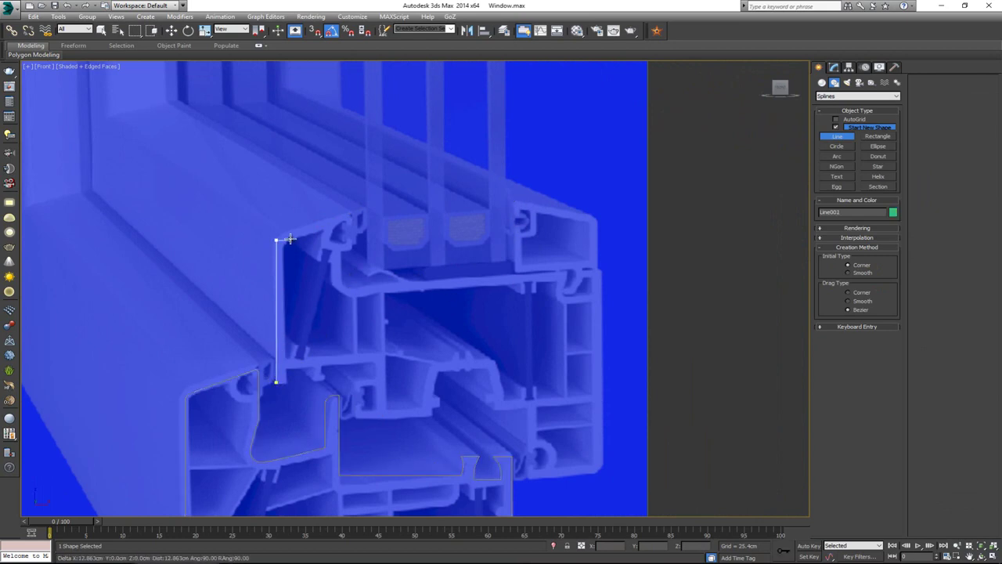
{"action": "left_click", "coordinate": [353, 213]}
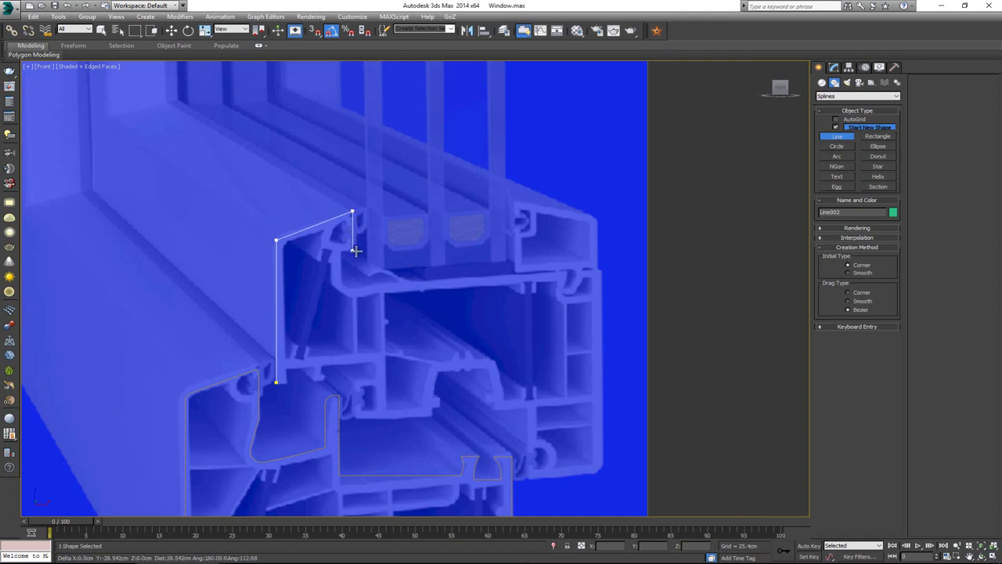
- Continue the sash line down the stepped glazing rebate, straight across its floor and up to the glazing bead's top corner
{"action": "left_click", "coordinate": [352, 250]}
{"action": "left_click", "coordinate": [341, 250]}
{"action": "left_click", "coordinate": [342, 288]}
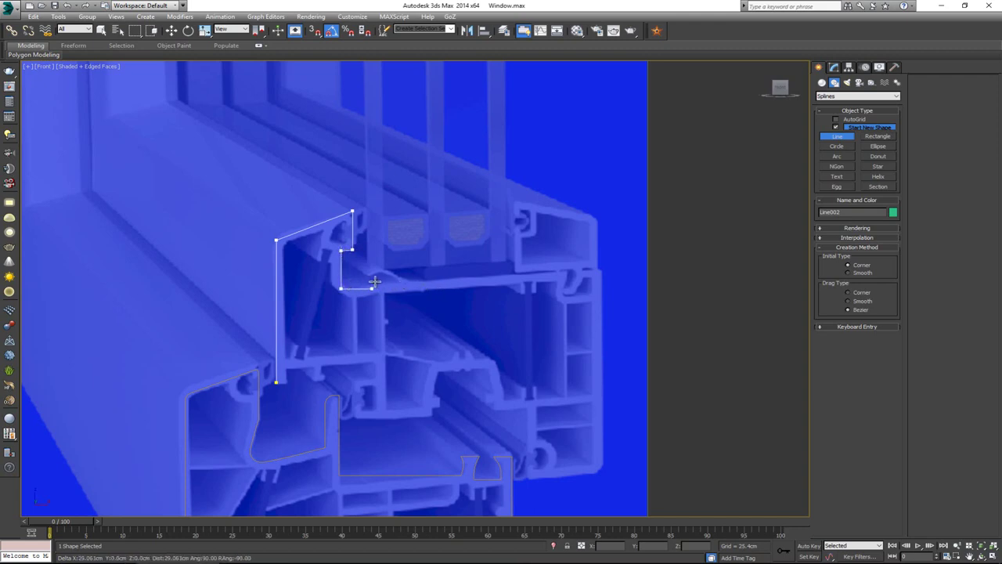
{"action": "left_click", "coordinate": [517, 279], "text": "shift"}
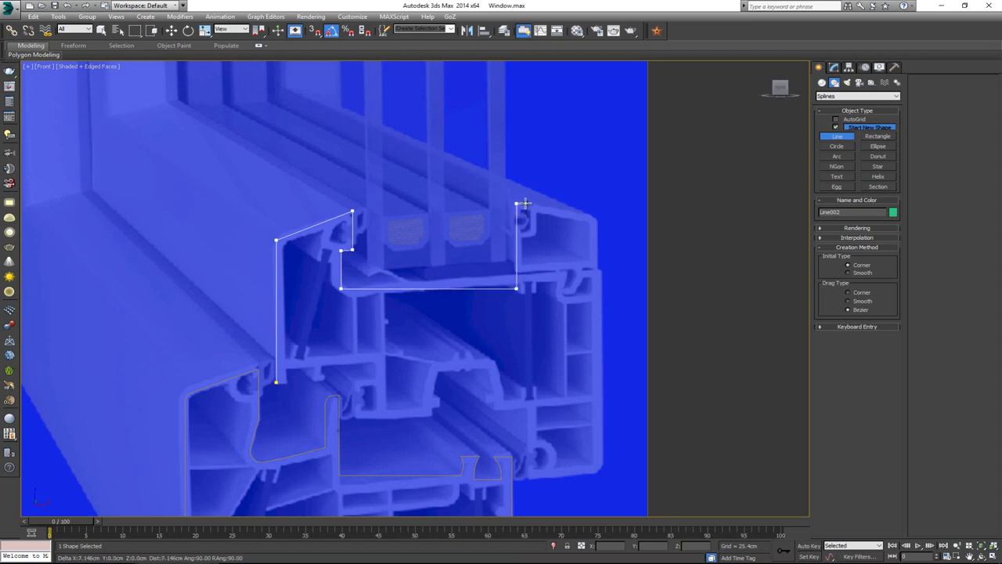
{"action": "left_click", "coordinate": [524, 202], "text": "shift"}
- Trace the glazing bead's sloped top and side, the small step outward, the sash's far vertical face and its bottom edge
{"action": "left_click", "coordinate": [597, 218]}
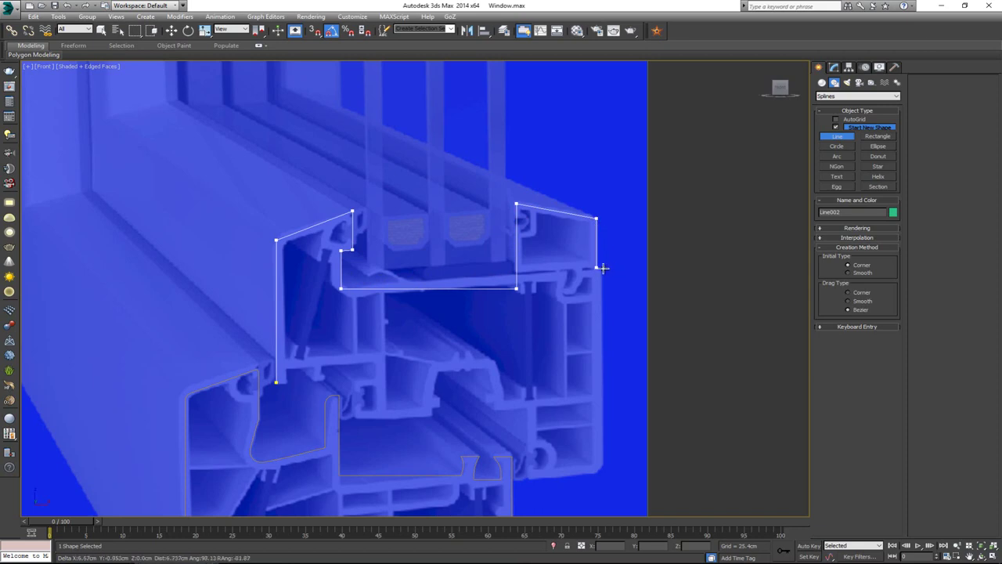
{"action": "left_click", "coordinate": [603, 268], "text": "shift"}
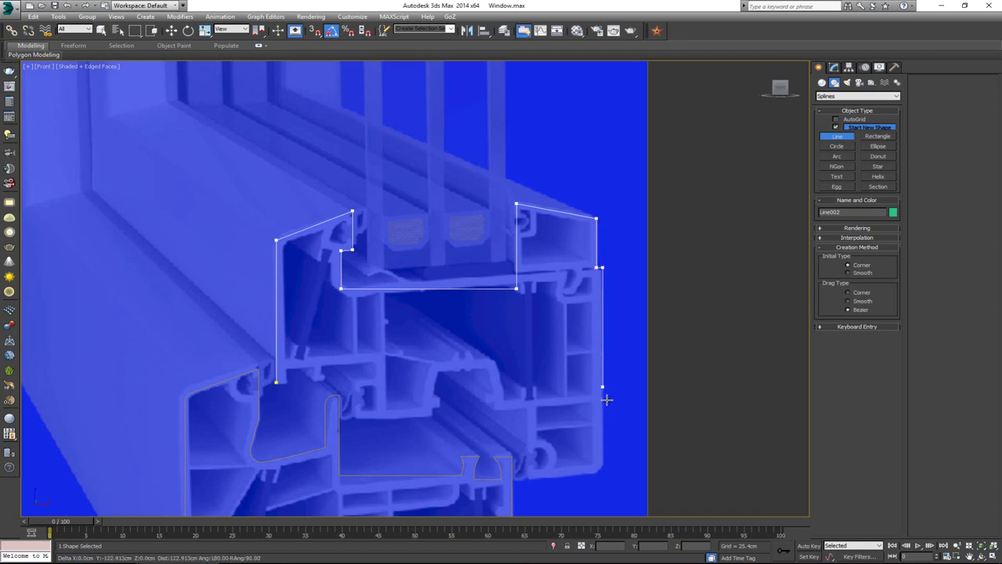
{"action": "left_click", "coordinate": [607, 474], "text": "shift"}
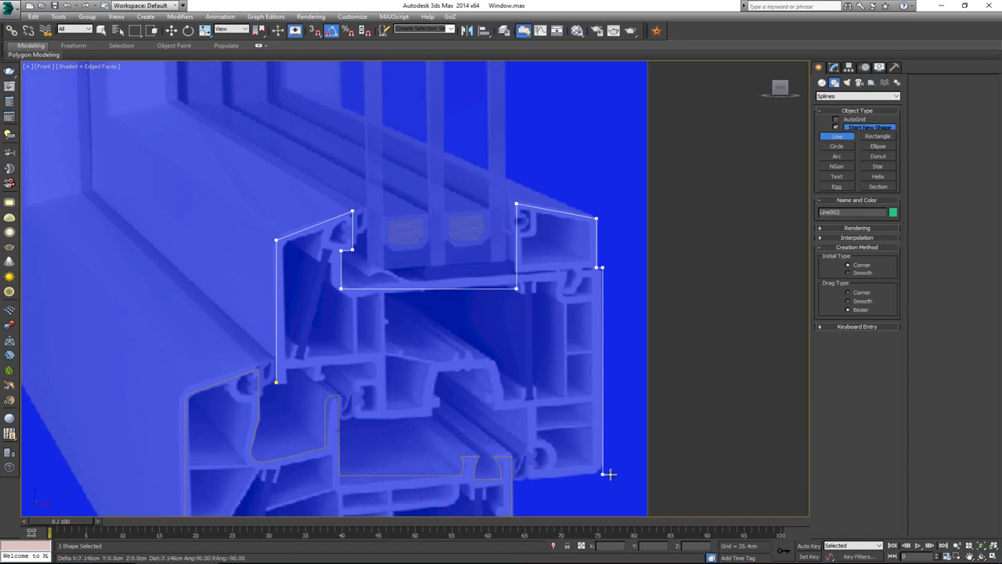
{"action": "left_click", "coordinate": [528, 474], "text": "shift"}
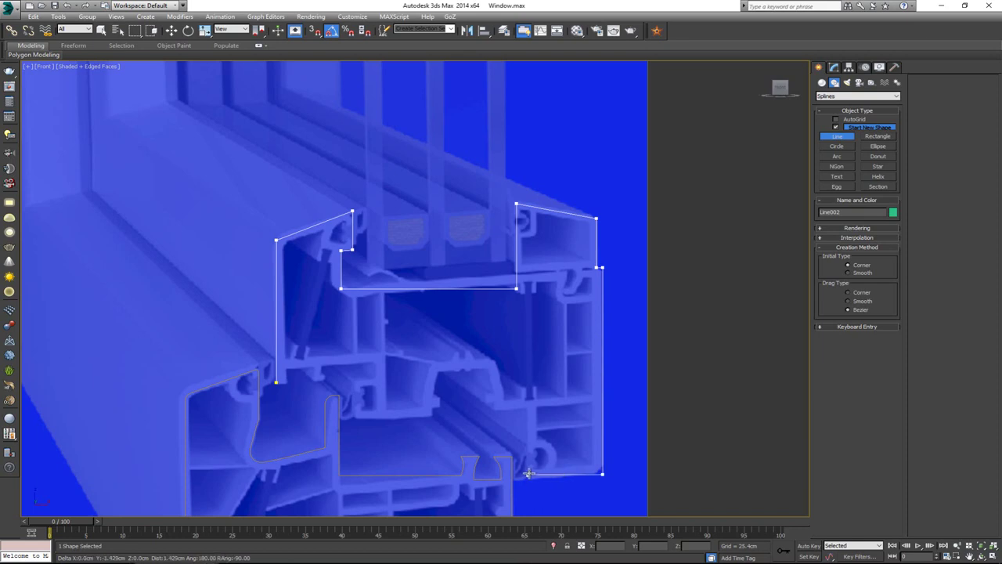
- Trace the sash's underside up and inward, then around the tapered hardware groove with a small notch on each side
{"action": "left_click", "coordinate": [530, 409]}
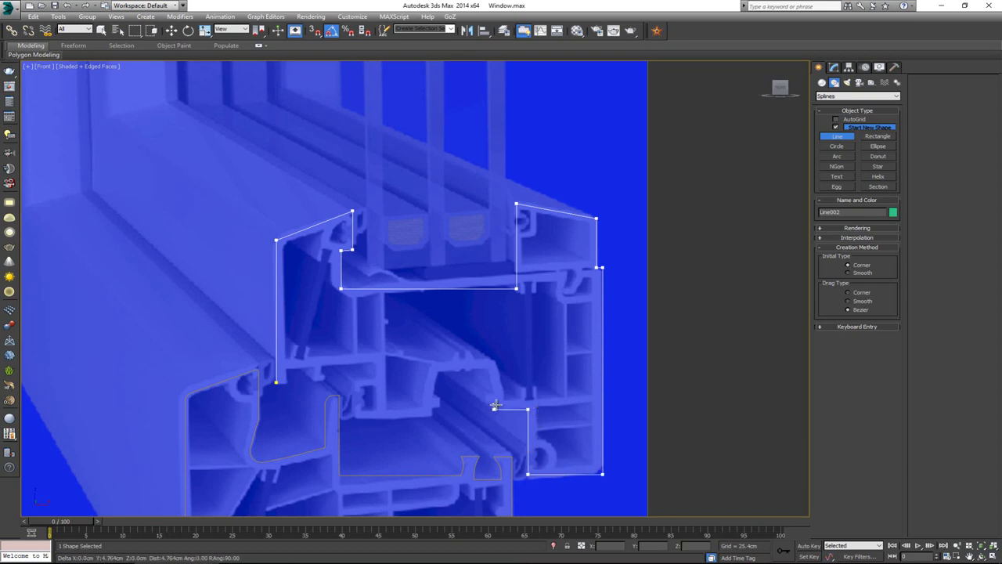
{"action": "left_click", "coordinate": [495, 407]}
{"action": "left_click", "coordinate": [494, 393]}
{"action": "left_click", "coordinate": [487, 367]}
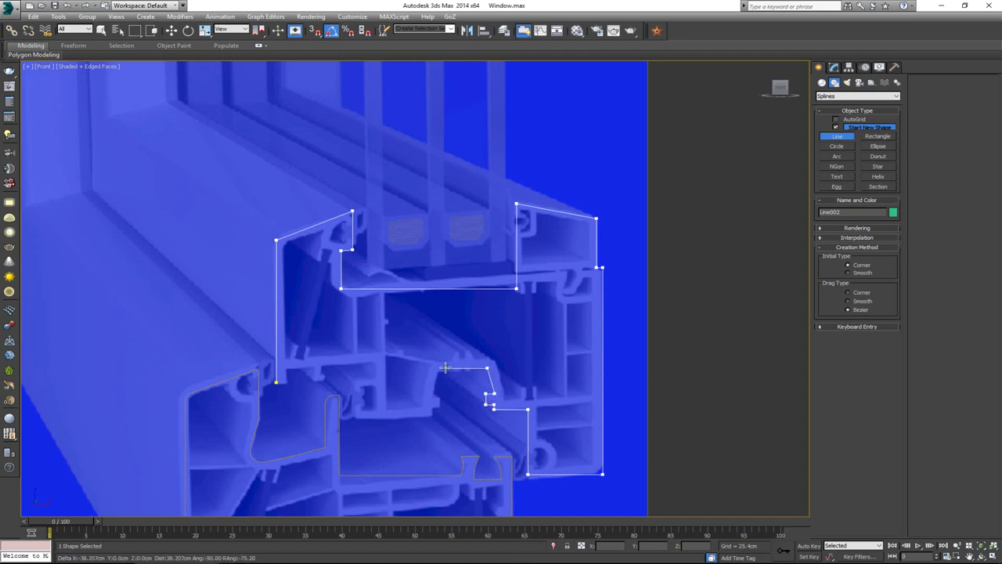
{"action": "left_click", "coordinate": [440, 367]}
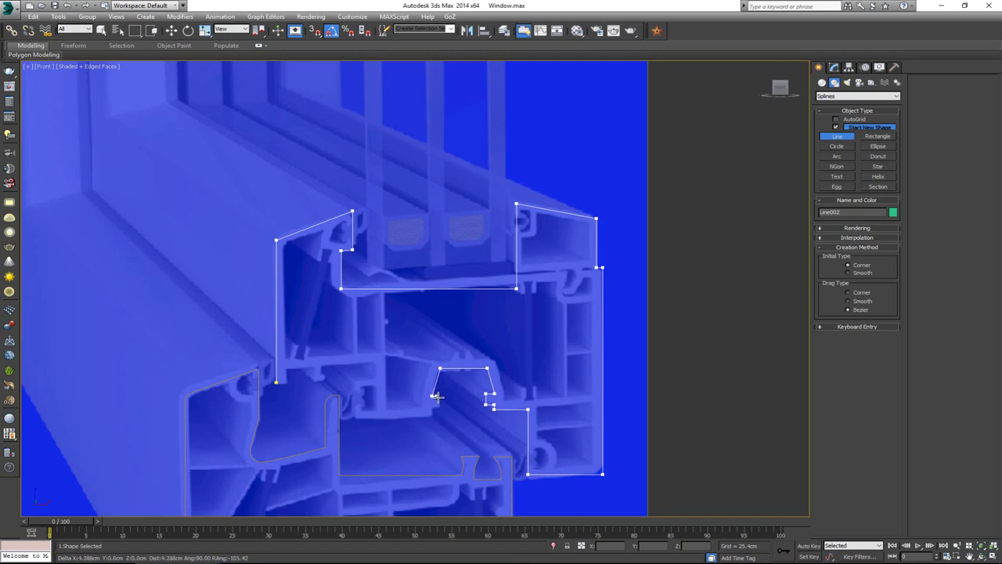
{"action": "left_click", "coordinate": [434, 396]}
{"action": "left_click", "coordinate": [436, 405]}
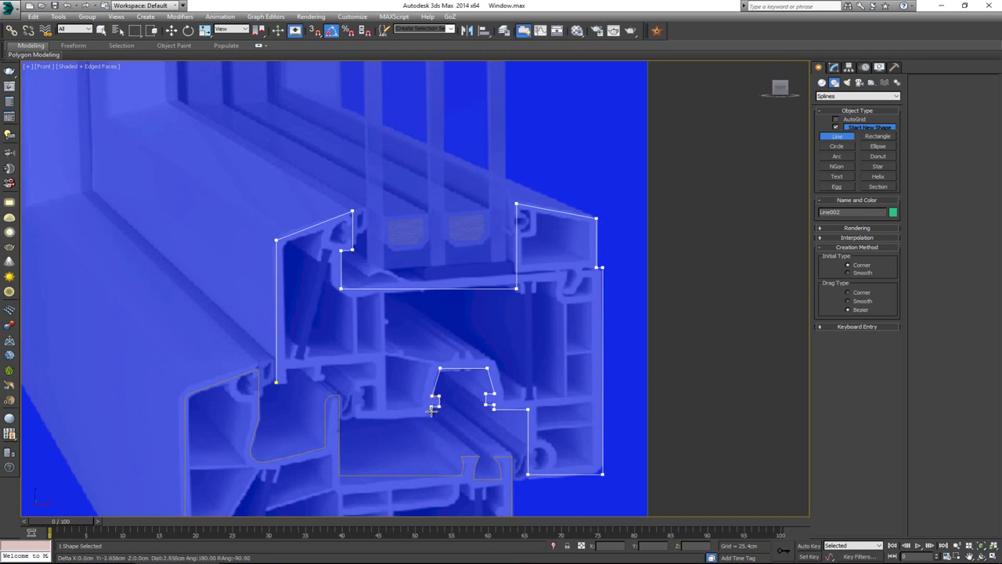
{"action": "left_click", "coordinate": [431, 416]}
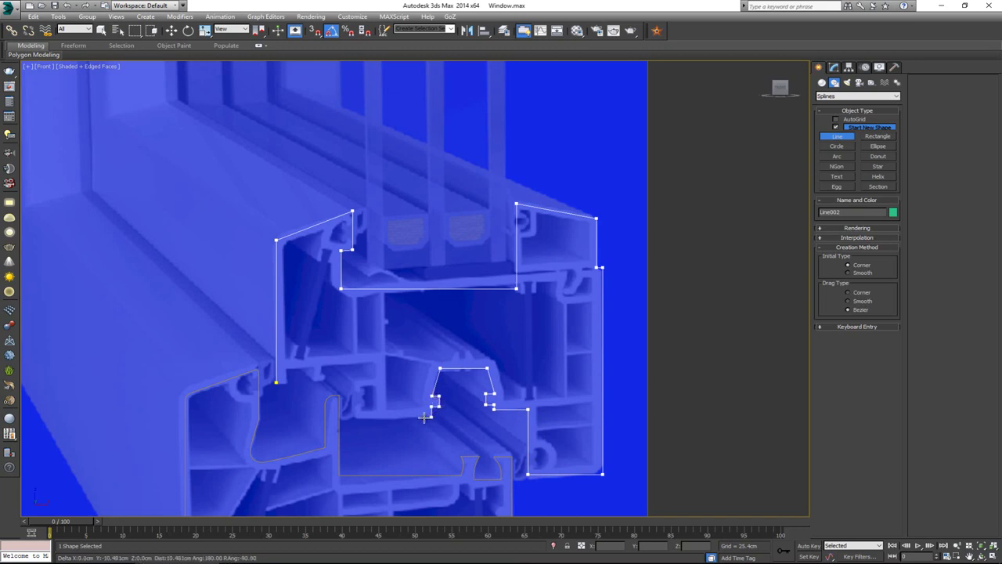
- Trace the sash's lower edge past the hardware groove and the stepped gasket recess up to the underside of the web
{"action": "left_click", "coordinate": [355, 415]}
{"action": "left_click", "coordinate": [355, 382]}
{"action": "left_click", "coordinate": [376, 382]}
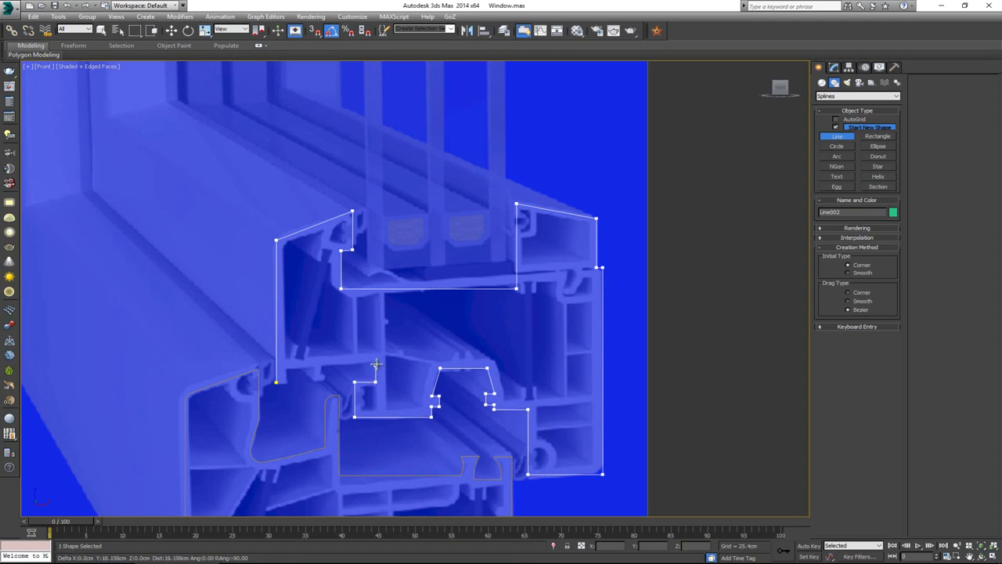
{"action": "left_click", "coordinate": [375, 362]}
{"action": "left_click", "coordinate": [322, 368], "text": "shift"}
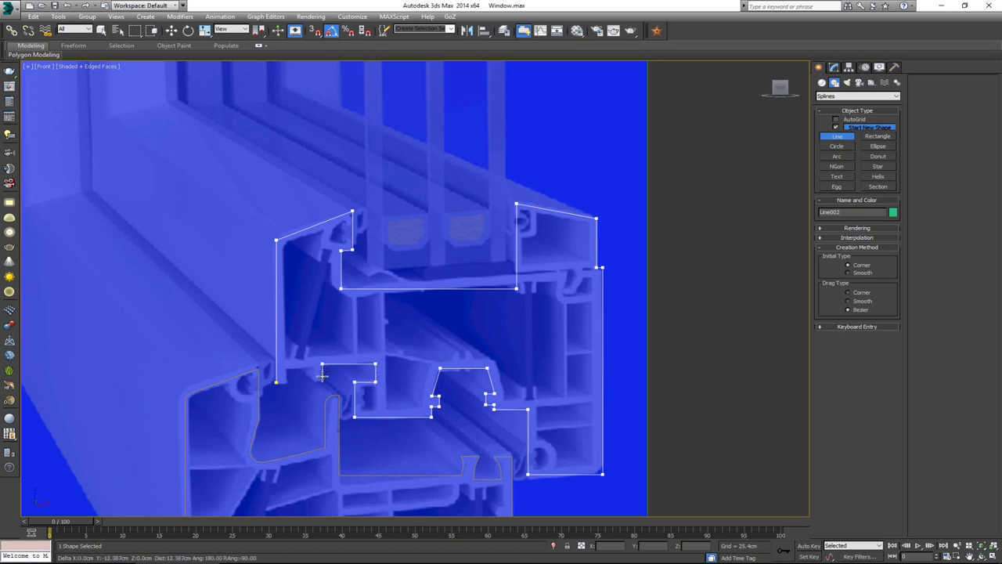
- Trace the small hooked lip and the outer leg's bottom, ending on the first vertex, and close the sash spline
{"action": "left_click", "coordinate": [321, 376], "text": "shift"}
{"action": "left_click", "coordinate": [327, 376], "text": "shift"}
{"action": "left_click", "coordinate": [326, 382], "text": "shift"}
{"action": "left_click", "coordinate": [313, 380]}
{"action": "left_click", "coordinate": [312, 368]}
{"action": "left_click", "coordinate": [287, 369]}
{"action": "left_click", "coordinate": [277, 383]}
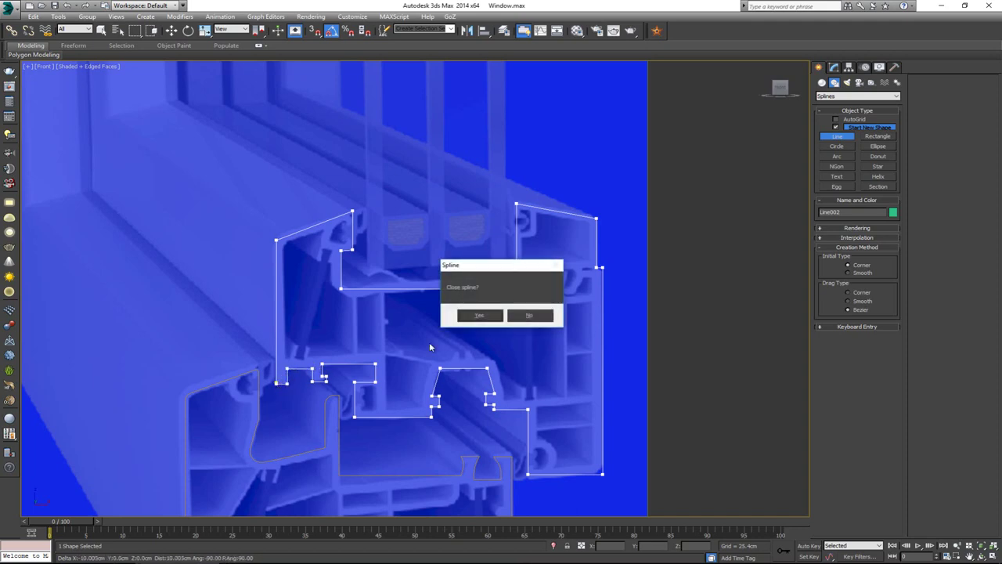
{"action": "left_click", "coordinate": [480, 315]}
- Level the sash outline's first vertex with the adjacent bottom vertex of the outer leg using vertex snapping
{"action": "scroll", "coordinate": [259, 423], "scroll_direction": "up", "scroll_amount": 3}
{"action": "key", "text": "1"}
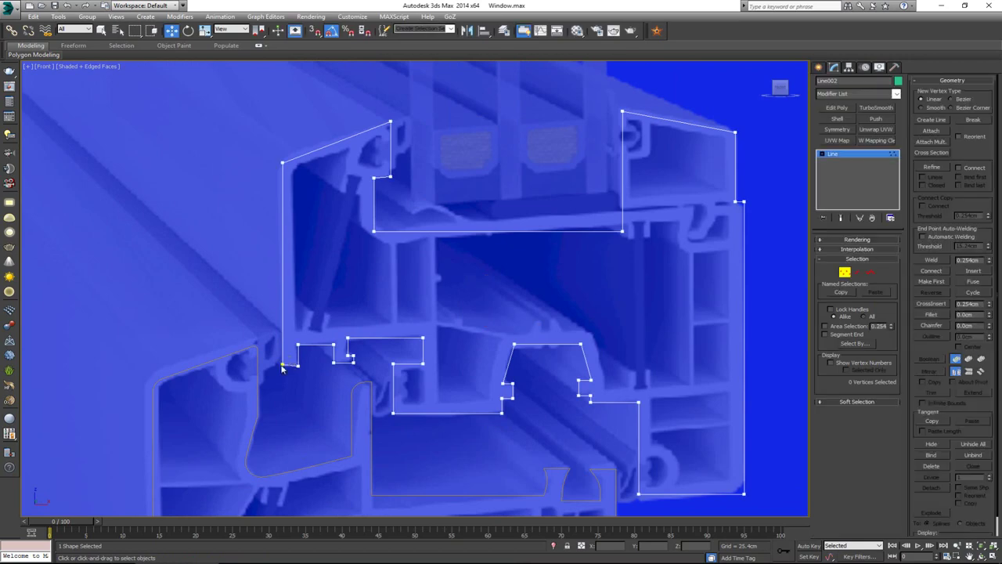
{"action": "left_click", "coordinate": [283, 364]}
{"action": "left_click_drag", "start_coordinate": [282, 333], "coordinate": [303, 368]}
{"action": "key", "text": "s"}
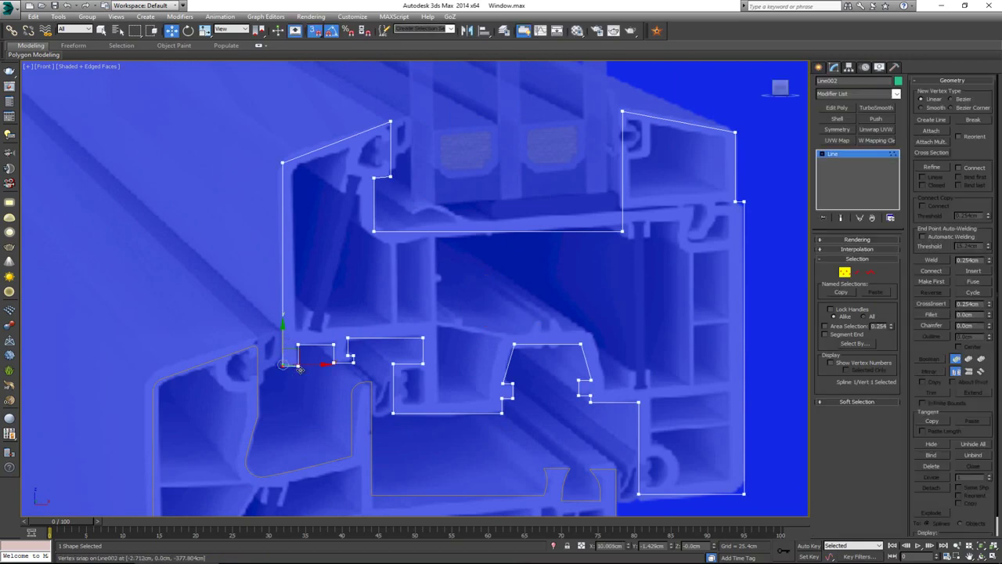
{"action": "scroll", "coordinate": [368, 388], "scroll_direction": "up", "scroll_amount": 2}
{"action": "scroll", "coordinate": [380, 395], "scroll_direction": "down", "scroll_amount": 5}
{"action": "middle_click_drag", "start_coordinate": [385, 398], "coordinate": [388, 370]}
{"action": "scroll", "coordinate": [390, 363], "scroll_direction": "down", "scroll_amount": 2}
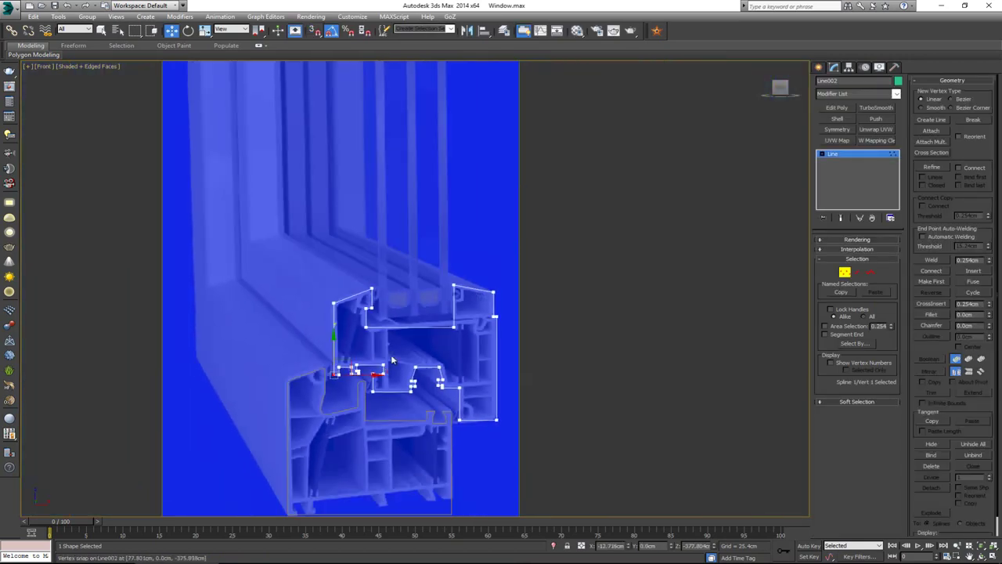
{"action": "scroll", "coordinate": [396, 290], "scroll_direction": "up", "scroll_amount": 4}
{"action": "middle_click_drag", "start_coordinate": [396, 285], "coordinate": [376, 292]}
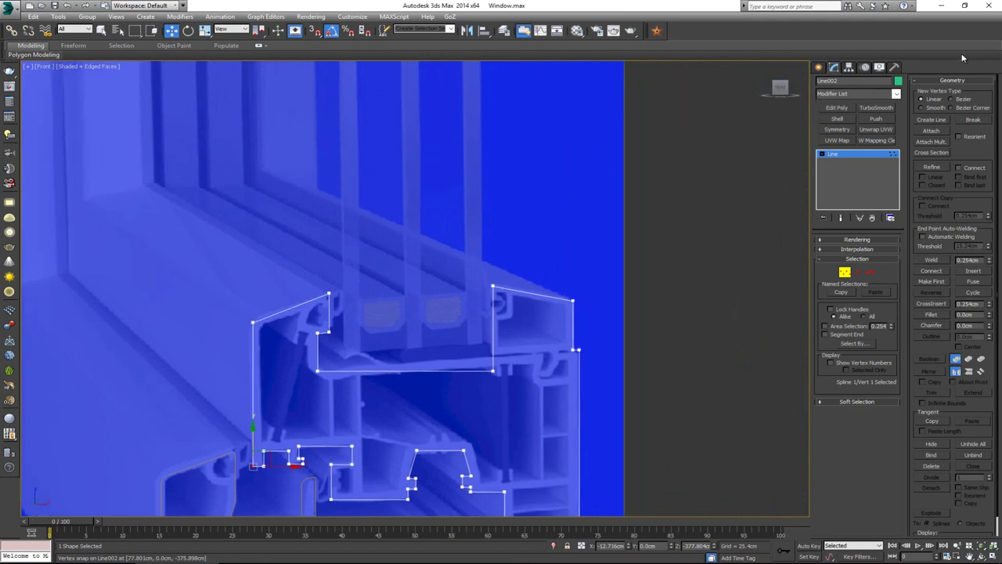
- Chamfer the tip vertex at the top of the sash's left arm
{"action": "left_click", "coordinate": [932, 325]}
{"action": "scroll", "coordinate": [320, 294], "scroll_direction": "up", "scroll_amount": 3}
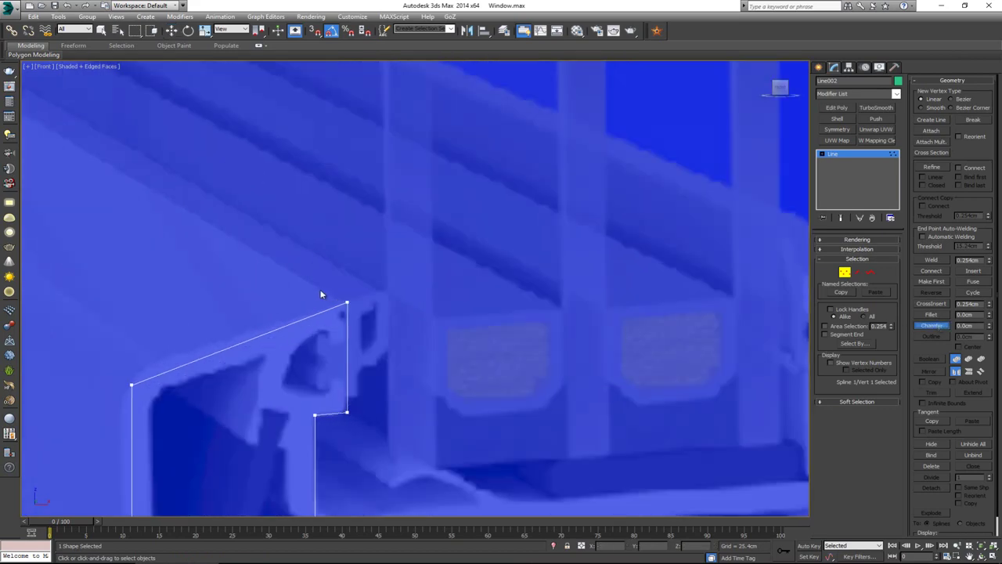
{"action": "left_click_drag", "start_coordinate": [346, 304], "coordinate": [356, 292]}
{"action": "scroll", "coordinate": [330, 312], "scroll_direction": "down", "scroll_amount": 4}
{"action": "scroll", "coordinate": [396, 234], "scroll_direction": "up", "scroll_amount": 6}
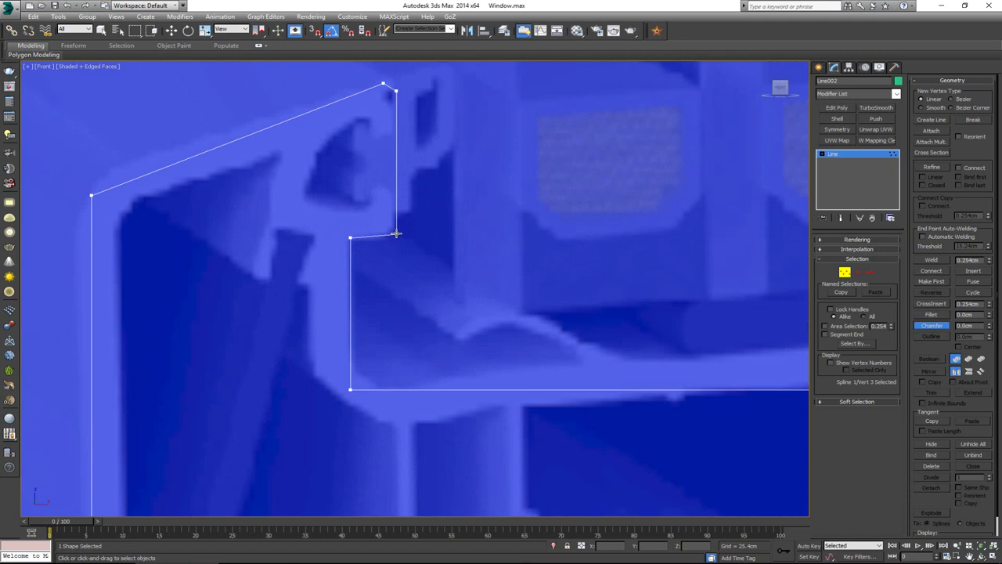
- Level and chamfer the vertex at the lower end of the arm's tip, and convert the chamfer's lower vertex to Corner
{"action": "mouse_move", "coordinate": [397, 234]}
{"action": "left_mouse_down"}
{"action": "mouse_move", "coordinate": [403, 216]}
{"action": "mouse_move", "coordinate": [380, 246]}
{"action": "mouse_move", "coordinate": [351, 238]}
{"action": "left_mouse_up"}
{"action": "key", "text": "w"}
{"action": "key", "text": "s"}
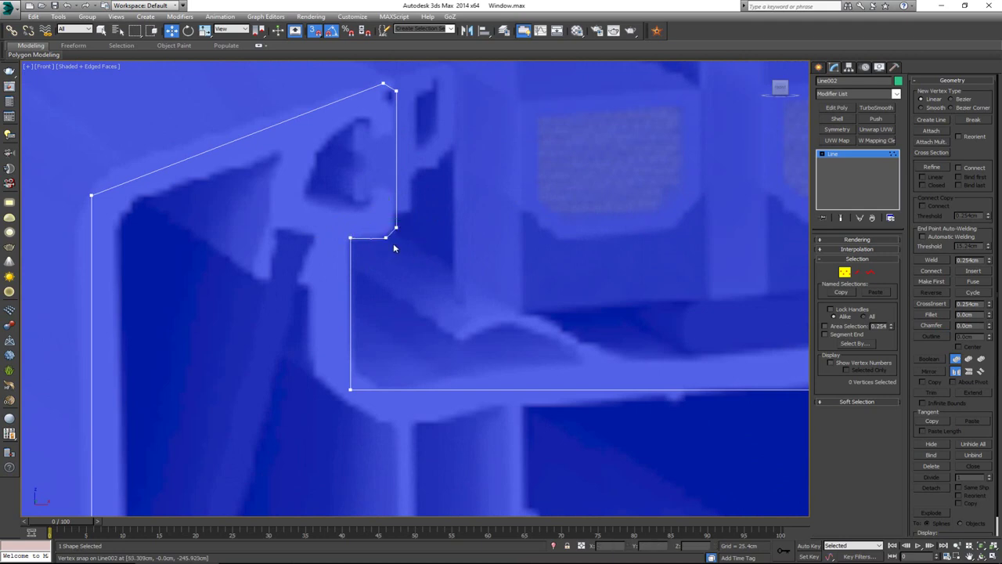
{"action": "left_click", "coordinate": [386, 237]}
{"action": "right_click", "coordinate": [381, 238]}
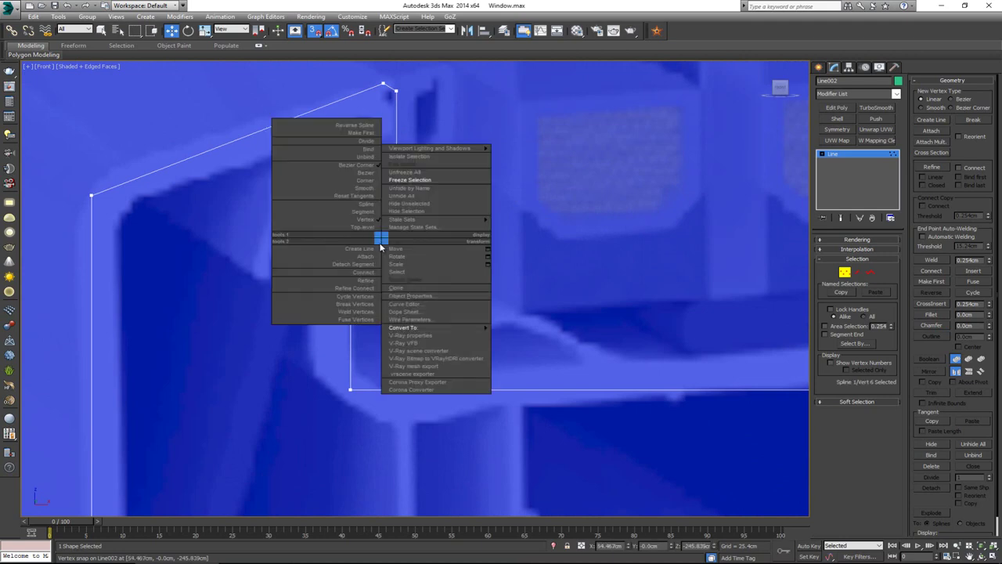
{"action": "left_click", "coordinate": [370, 181]}
{"action": "left_click", "coordinate": [475, 240]}
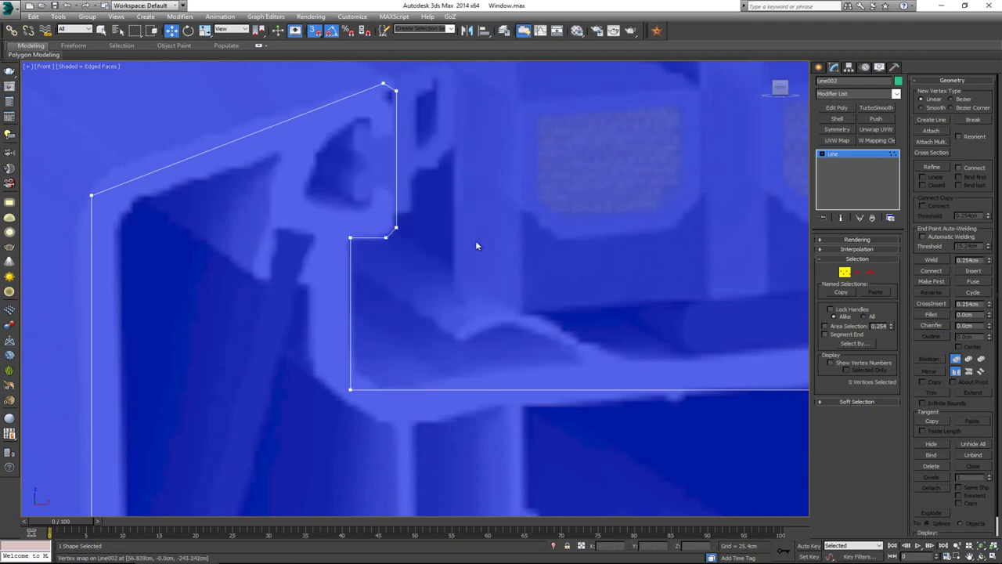
- Fillet the inner left corner of the sash's glazing recess to follow the reference curve
{"action": "middle_click_drag", "start_coordinate": [419, 246], "coordinate": [354, 237]}
{"action": "scroll", "coordinate": [354, 237], "scroll_direction": "down", "scroll_amount": 3}
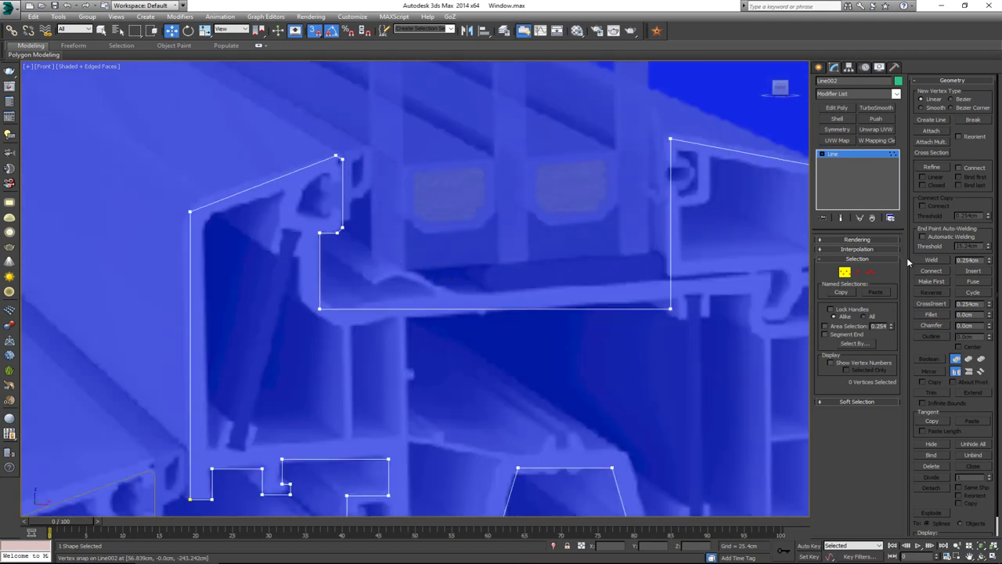
{"action": "left_click", "coordinate": [934, 315]}
{"action": "left_click_drag", "start_coordinate": [319, 307], "coordinate": [333, 282]}
{"action": "middle_click_drag", "start_coordinate": [537, 169], "coordinate": [368, 217]}
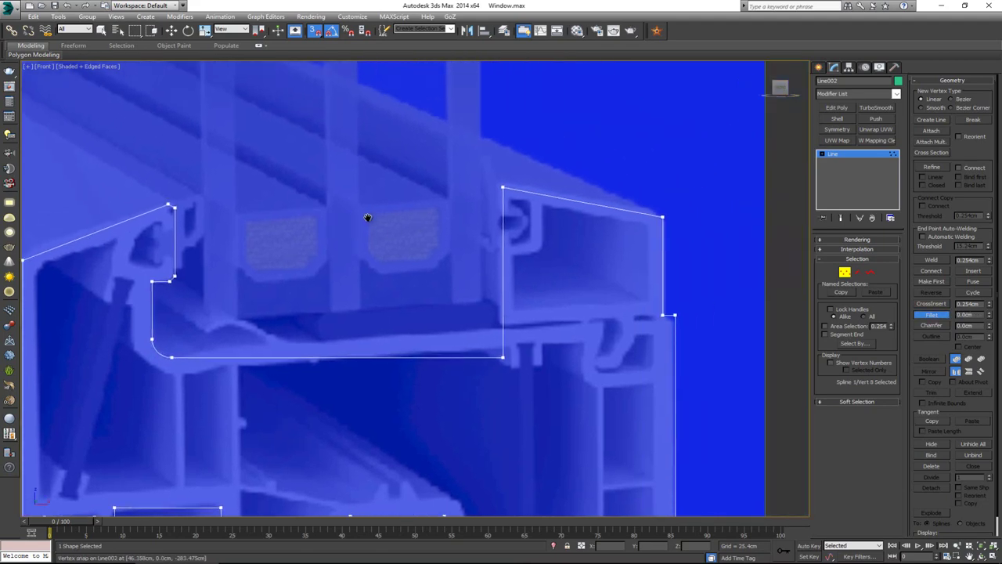
- Fillet the outer leg's lower right corner and the sash's upper left outer corner, and exit vertex editing
{"action": "scroll", "coordinate": [390, 218], "scroll_direction": "down", "scroll_amount": 2}
{"action": "scroll", "coordinate": [464, 320], "scroll_direction": "up", "scroll_amount": 2}
{"action": "middle_click_drag", "start_coordinate": [473, 342], "coordinate": [473, 206]}
{"action": "scroll", "coordinate": [473, 207], "scroll_direction": "down", "scroll_amount": 2}
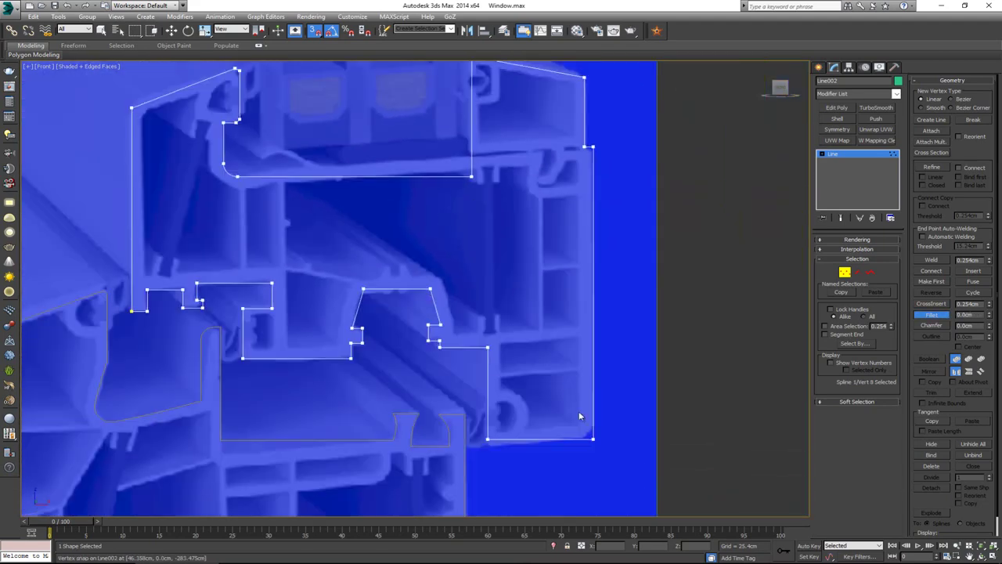
{"action": "left_click_drag", "start_coordinate": [597, 447], "coordinate": [595, 421]}
{"action": "middle_click_drag", "start_coordinate": [341, 333], "coordinate": [443, 446]}
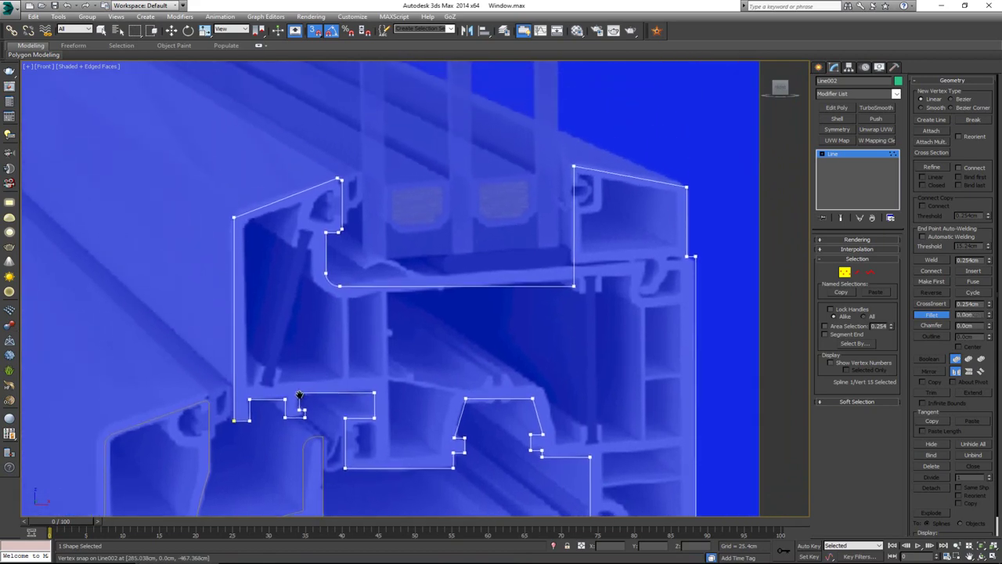
{"action": "left_click_drag", "start_coordinate": [235, 221], "coordinate": [243, 202]}
{"action": "left_click", "coordinate": [844, 272]}
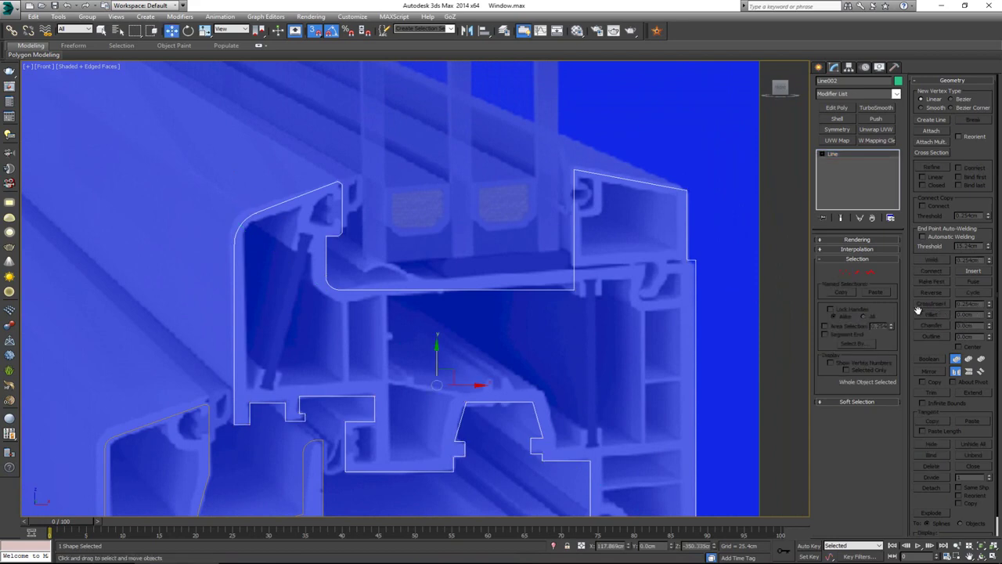
- Turn off snapping and leave the sash spline deselected
{"action": "left_click", "coordinate": [564, 327]}
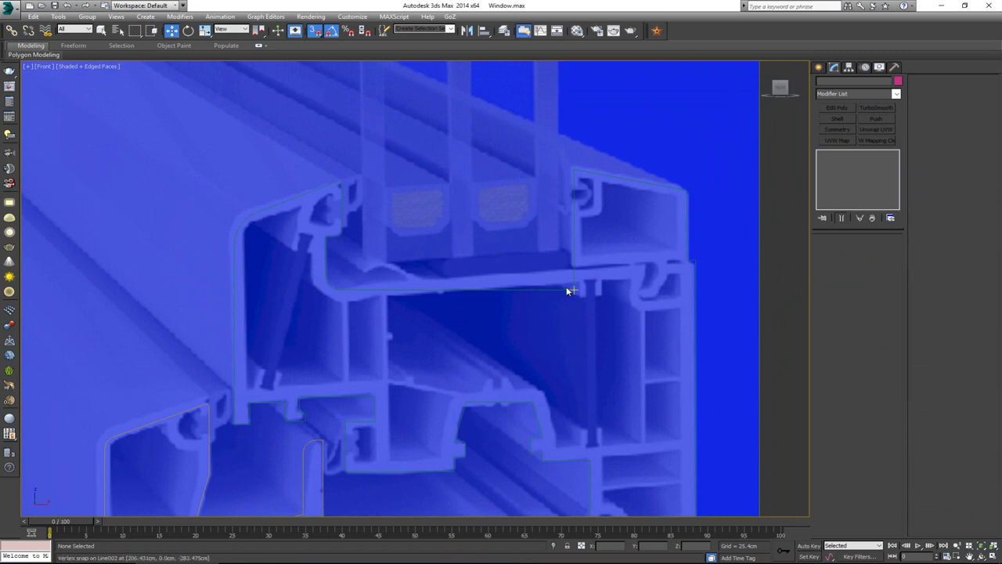
{"action": "left_click", "coordinate": [570, 290]}
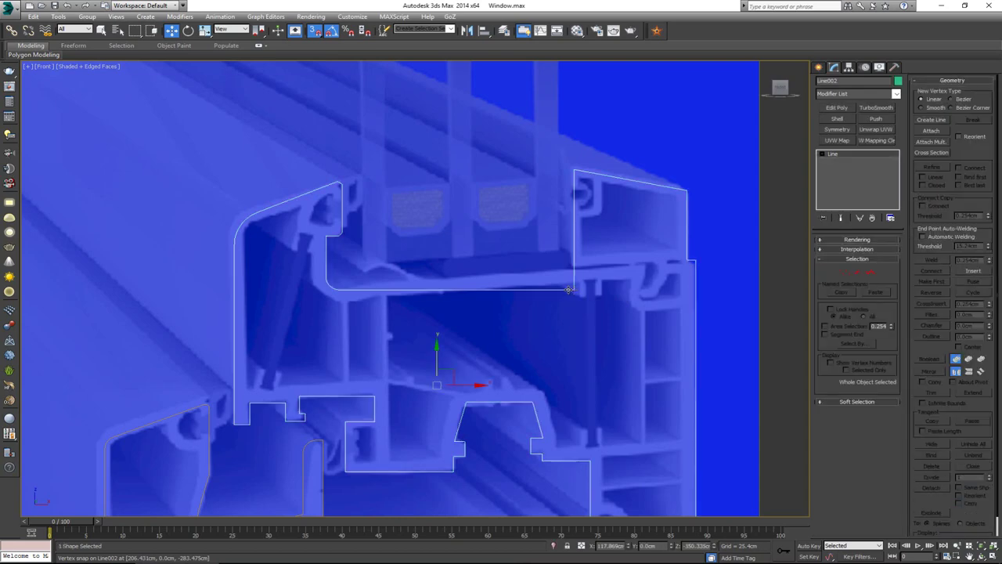
{"action": "key", "text": "s"}
{"action": "scroll", "coordinate": [451, 240], "scroll_direction": "down", "scroll_amount": 2}
{"action": "middle_click_drag", "start_coordinate": [442, 244], "coordinate": [466, 193]}
{"action": "left_click", "coordinate": [467, 220]}
{"action": "scroll", "coordinate": [467, 197], "scroll_direction": "down", "scroll_amount": 2}
{"action": "scroll", "coordinate": [437, 201], "scroll_direction": "up", "scroll_amount": 2}
- Maximize the Perspective view, hide its grid and inspect the frame and sash splines beside the reference plane
{"action": "key", "text": "alt+w"}
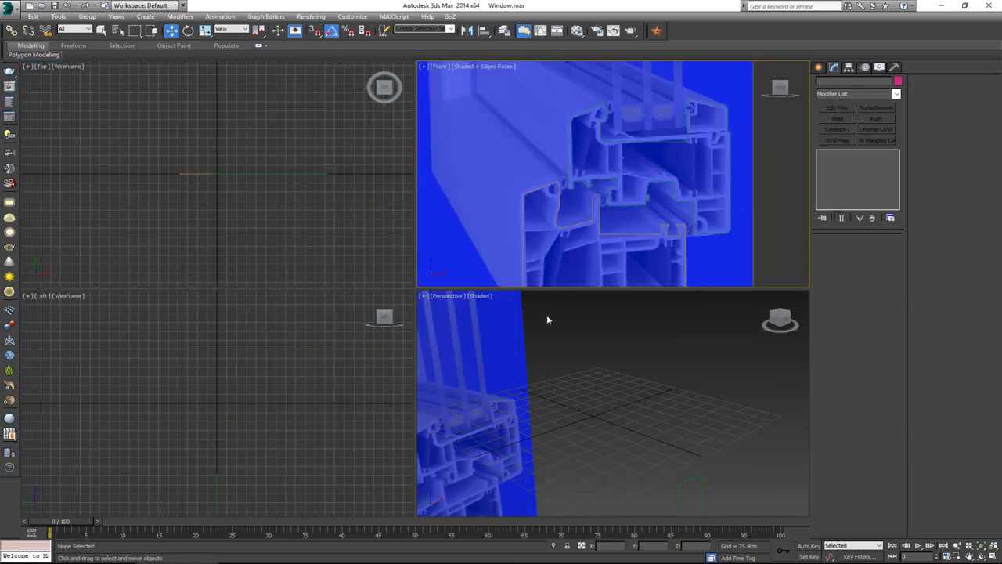
{"action": "middle_click_drag", "start_coordinate": [546, 315], "coordinate": [570, 336]}
{"action": "key", "text": "alt+w"}
{"action": "scroll", "coordinate": [517, 297], "scroll_direction": "down", "scroll_amount": 2}
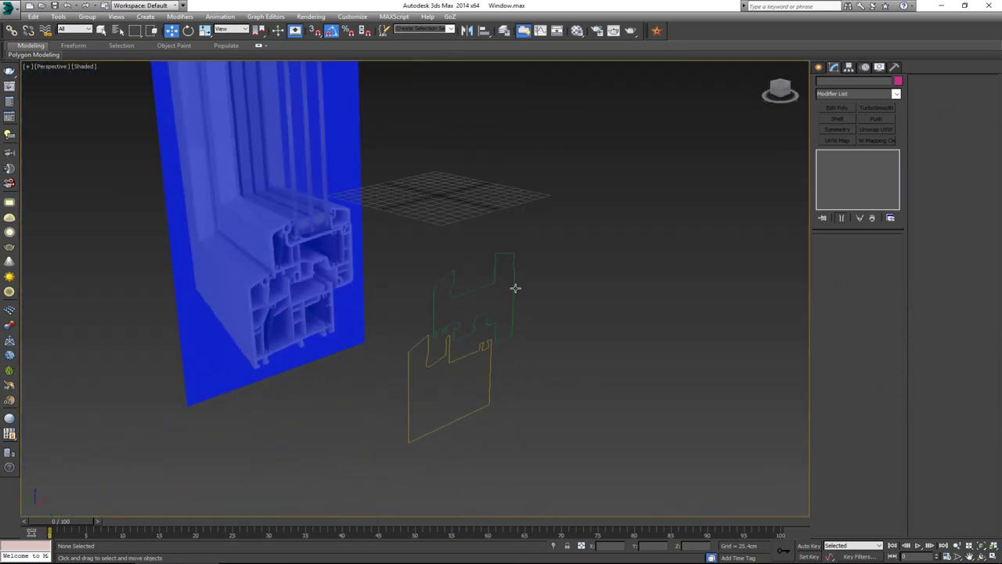
{"action": "key", "text": "g"}
{"action": "middle_click_drag", "start_coordinate": [459, 262], "coordinate": [424, 279], "text": "alt"}
{"action": "middle_click_drag", "start_coordinate": [431, 317], "coordinate": [450, 316], "text": "alt"}
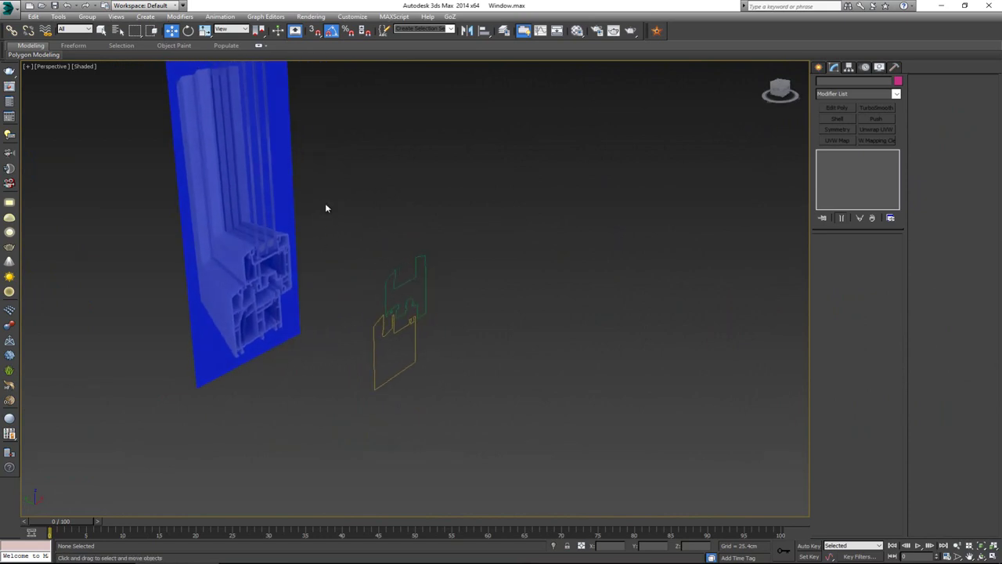
{"action": "key", "text": "alt+Tab"}
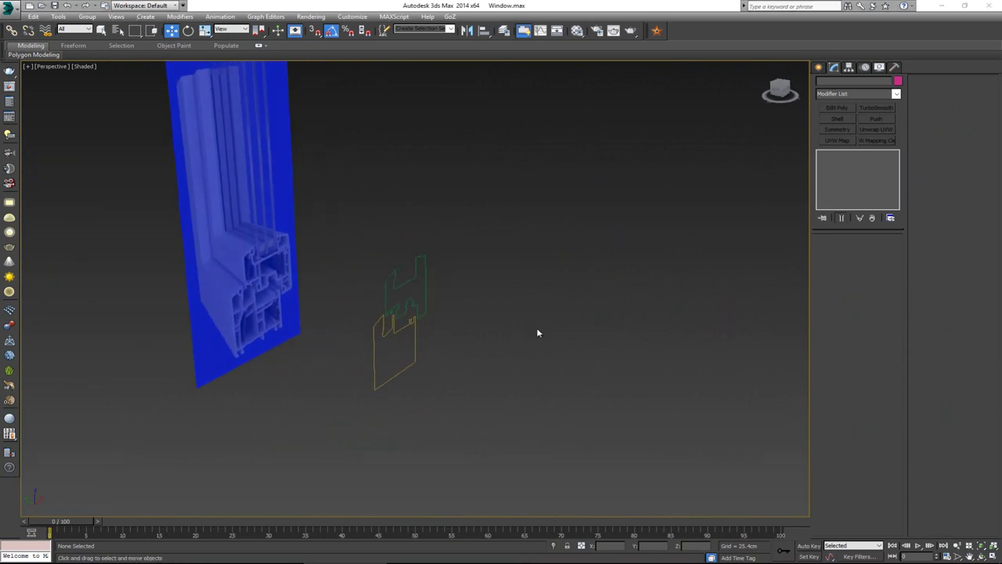
- Draw a rectangle spline about 2700 cm long in the maximized Left view, beside the edge-on profiles
{"action": "key", "text": "alt+w"}
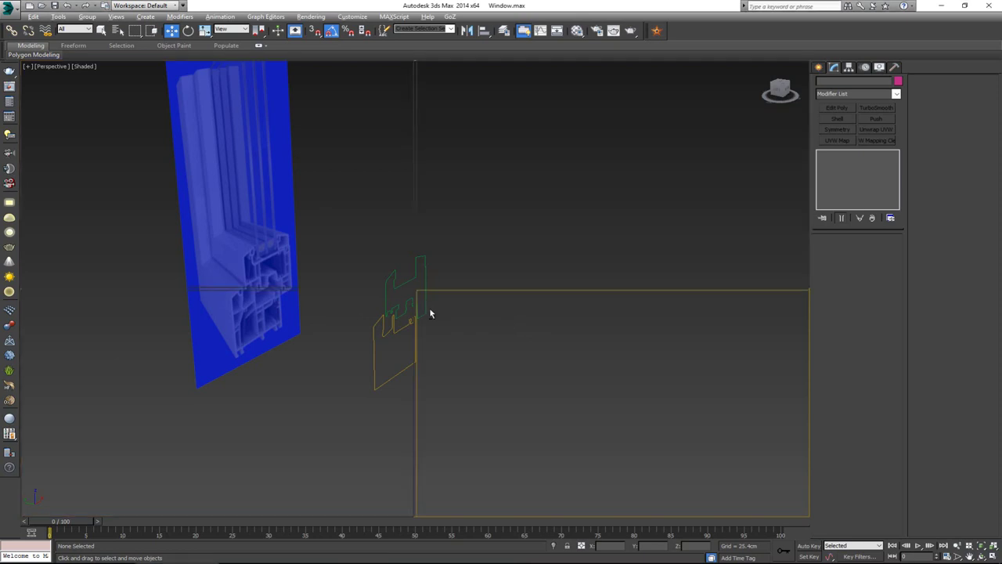
{"action": "scroll", "coordinate": [518, 198], "scroll_direction": "down", "scroll_amount": 2}
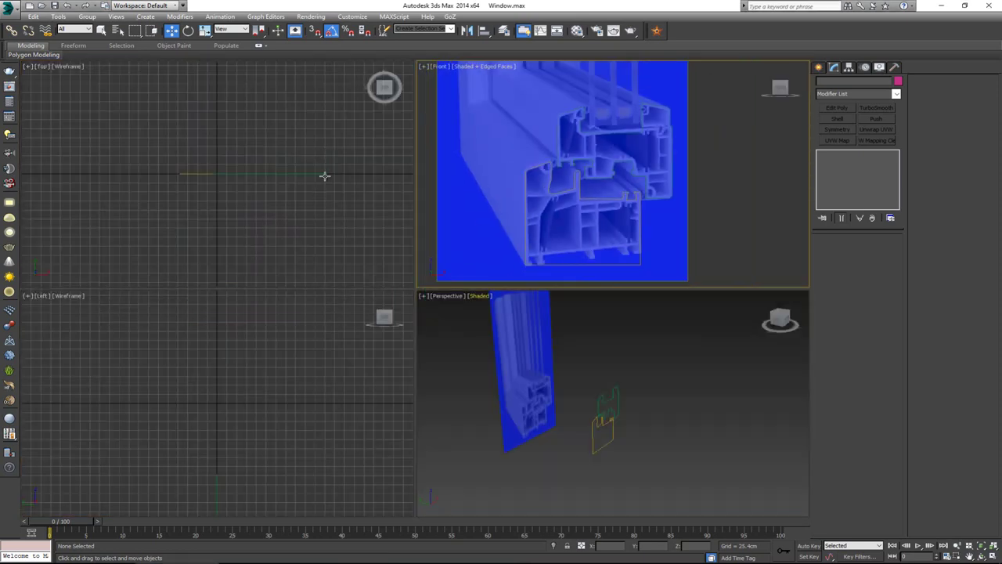
{"action": "left_click", "coordinate": [302, 350]}
{"action": "scroll", "coordinate": [302, 351], "scroll_direction": "down", "scroll_amount": 5}
{"action": "middle_click_drag", "start_coordinate": [302, 351], "coordinate": [154, 382]}
{"action": "scroll", "coordinate": [232, 378], "scroll_direction": "down", "scroll_amount": 2}
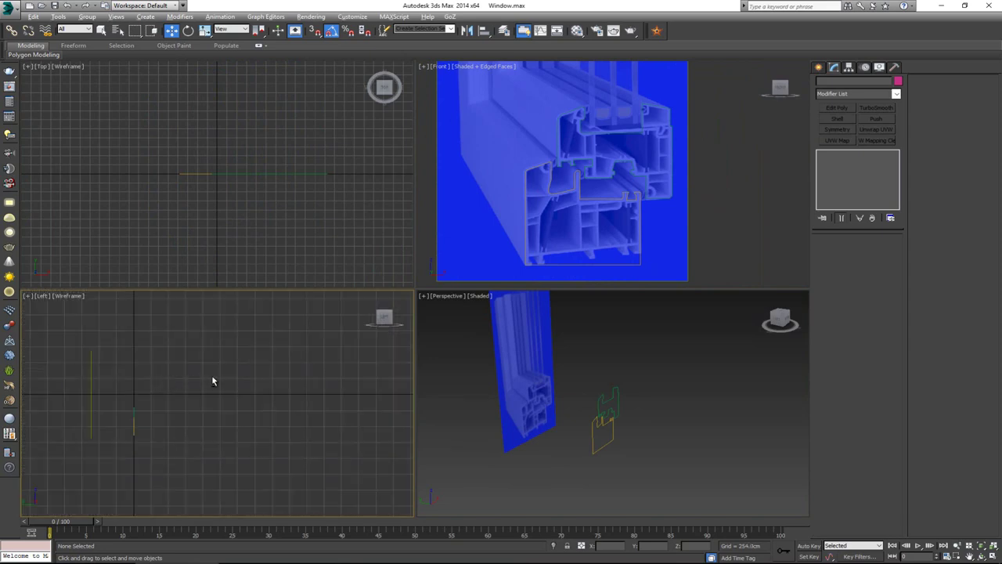
{"action": "key", "text": "alt+w"}
{"action": "middle_click_drag", "start_coordinate": [428, 335], "coordinate": [357, 410]}
{"action": "scroll", "coordinate": [358, 409], "scroll_direction": "down", "scroll_amount": 2}
{"action": "middle_click_drag", "start_coordinate": [300, 341], "coordinate": [388, 335]}
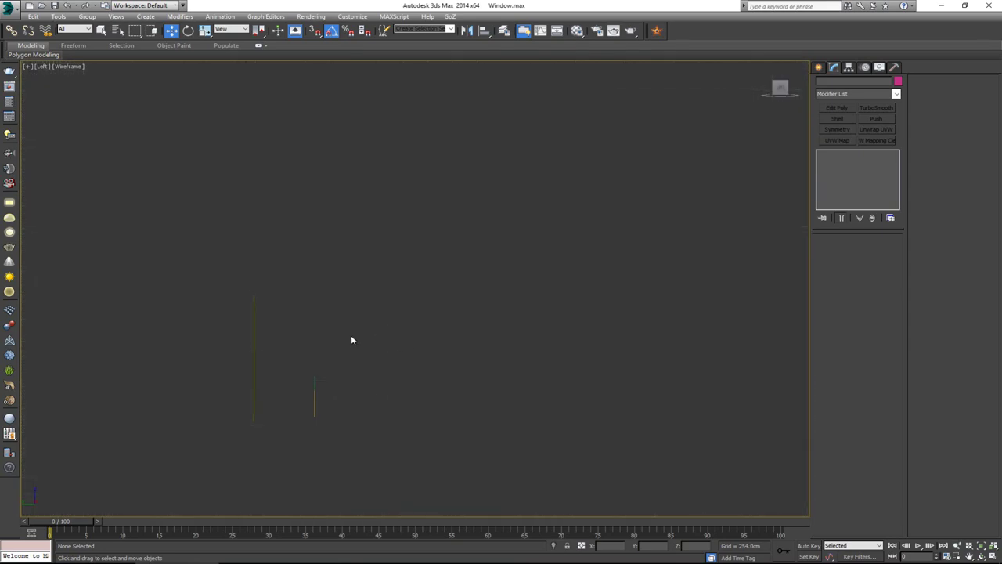
{"action": "middle_click_drag", "start_coordinate": [155, 199], "coordinate": [162, 195]}
{"action": "left_click", "coordinate": [819, 66]}
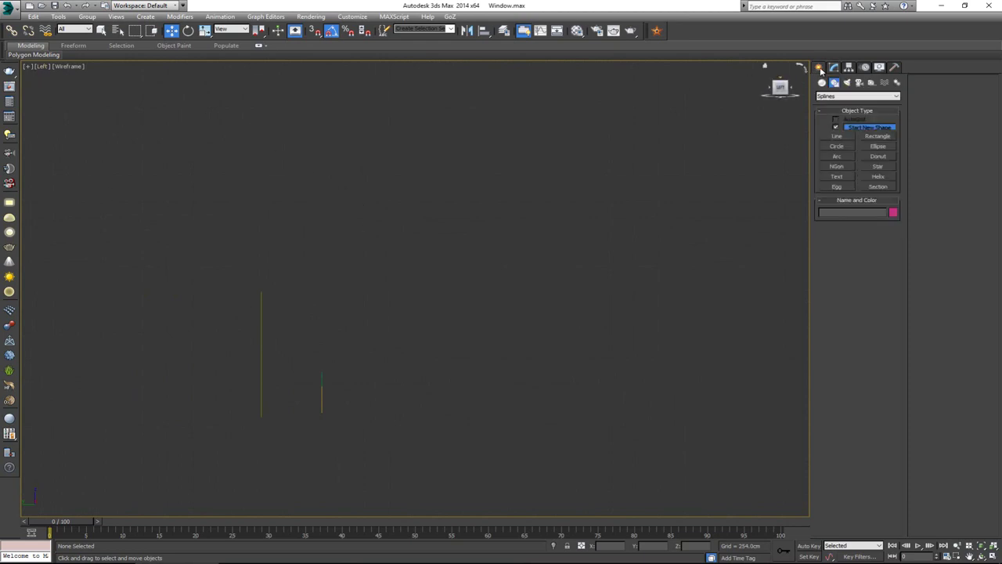
{"action": "left_click", "coordinate": [871, 137]}
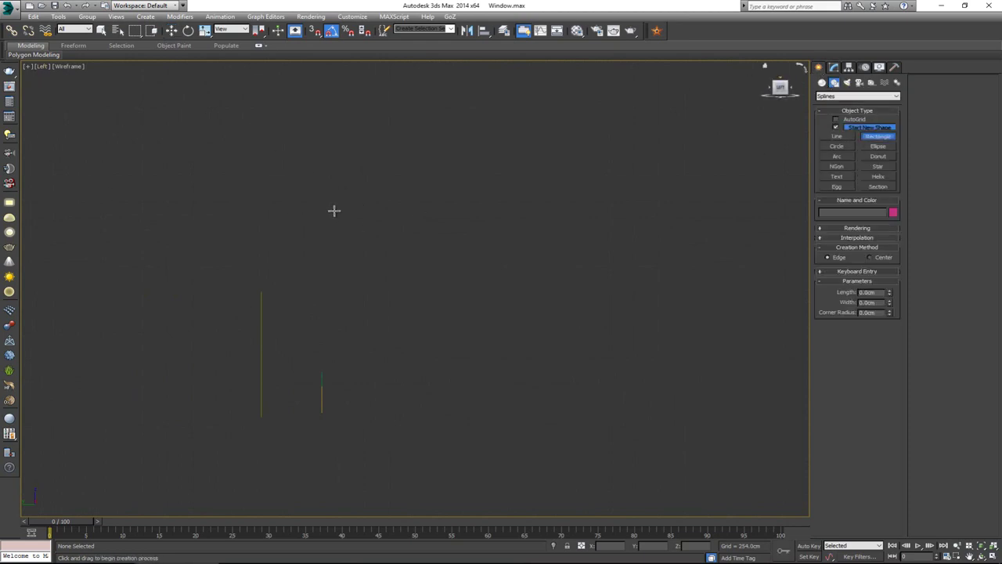
{"action": "mouse_move", "coordinate": [352, 162]}
{"action": "left_mouse_down"}
{"action": "mouse_move", "coordinate": [374, 205]}
{"action": "mouse_move", "coordinate": [535, 367]}
{"action": "mouse_move", "coordinate": [540, 401]}
{"action": "left_mouse_up"}
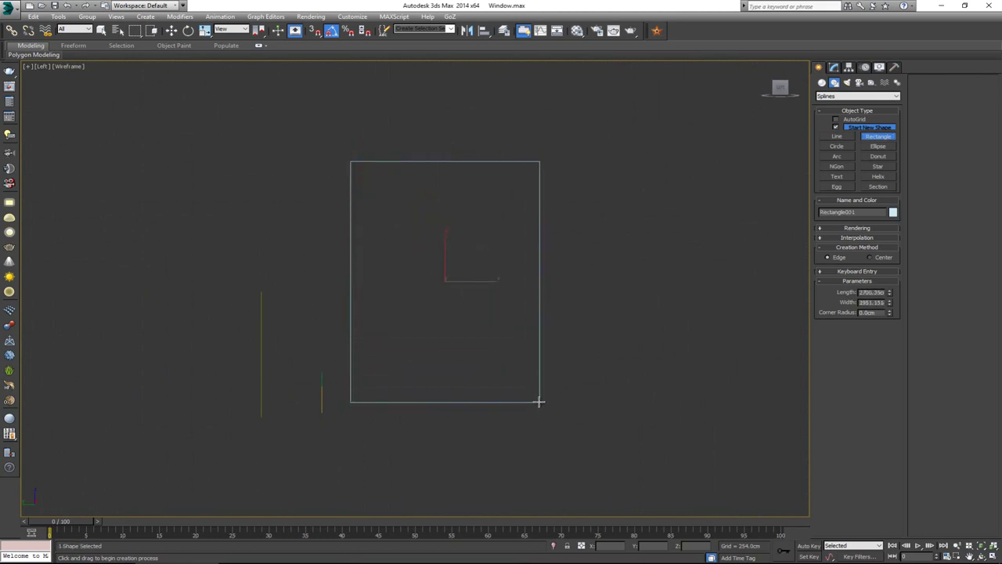
{"action": "right_click", "coordinate": [539, 400]}
- In the Perspective view, move the rectangle along Y to about -1431 cm, farther away from the profiles
{"action": "key", "text": "alt+w"}
{"action": "right_click", "coordinate": [652, 411]}
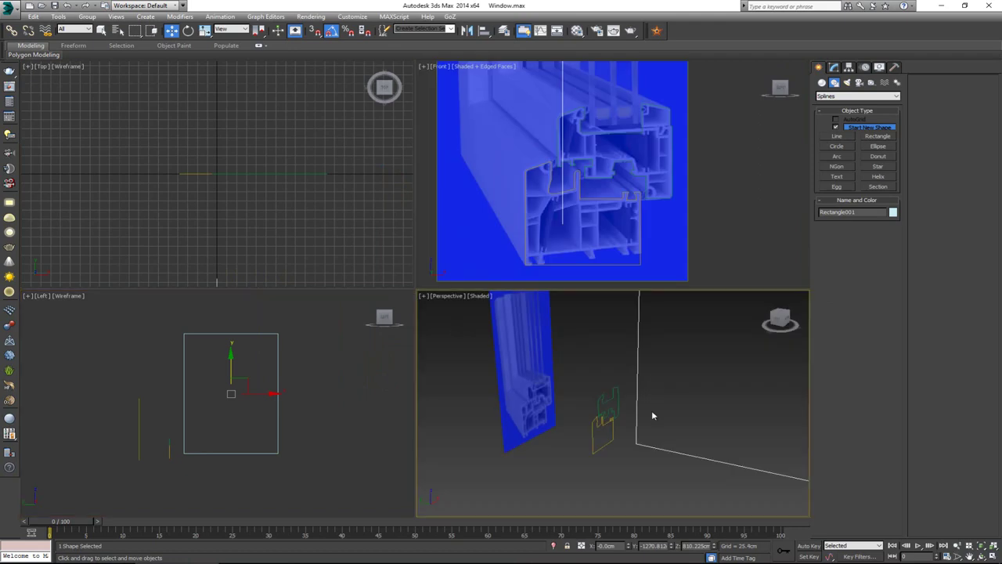
{"action": "key", "text": "z"}
{"action": "key", "text": "alt+w"}
{"action": "middle_click_drag", "start_coordinate": [492, 369], "coordinate": [460, 380], "text": "alt"}
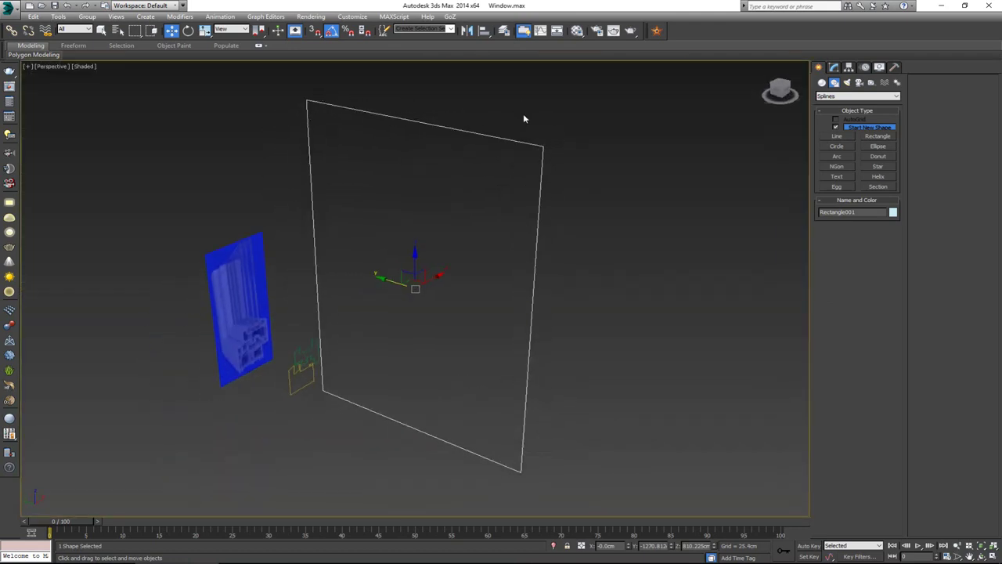
{"action": "middle_click_drag", "start_coordinate": [355, 383], "coordinate": [354, 362], "text": "alt"}
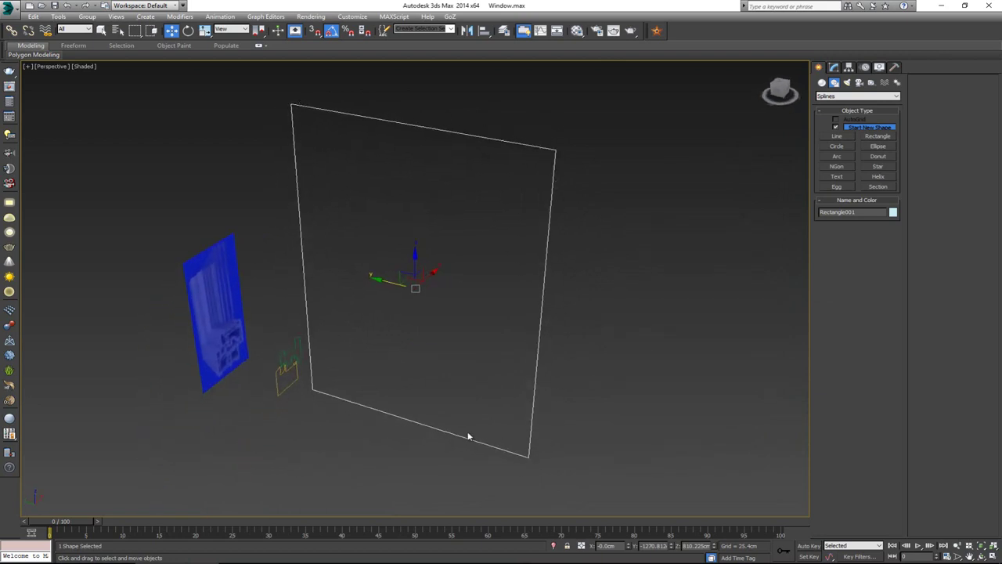
{"action": "mouse_move", "coordinate": [369, 264]}
{"action": "middle_mouse_down", "text": "alt"}
{"action": "mouse_move", "coordinate": [440, 260]}
{"action": "mouse_move", "coordinate": [366, 264]}
{"action": "middle_mouse_up", "text": "alt"}
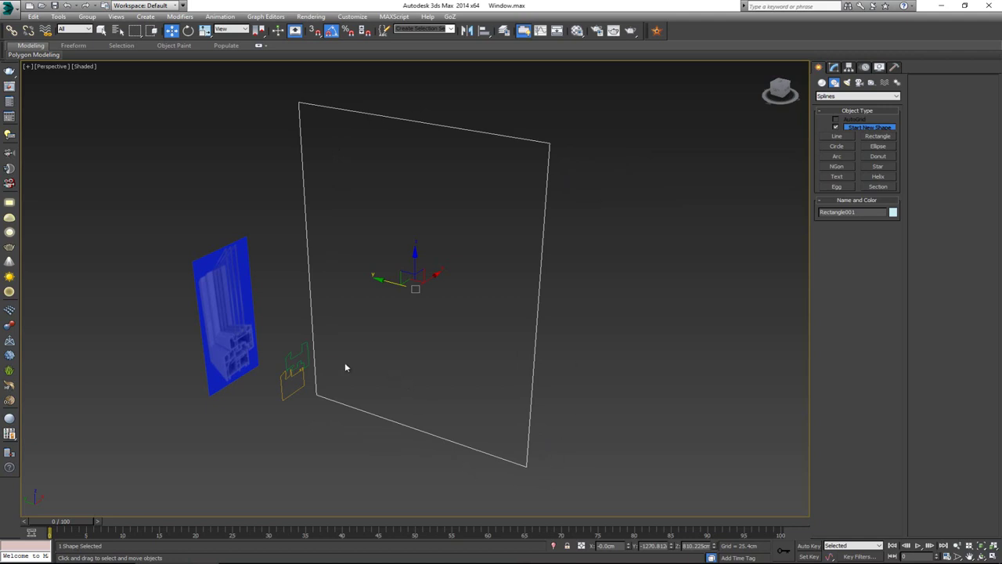
{"action": "scroll", "coordinate": [332, 364], "scroll_direction": "up", "scroll_amount": 3}
{"action": "scroll", "coordinate": [330, 361], "scroll_direction": "down", "scroll_amount": 2}
{"action": "middle_click_drag", "start_coordinate": [362, 326], "coordinate": [376, 330], "text": "alt"}
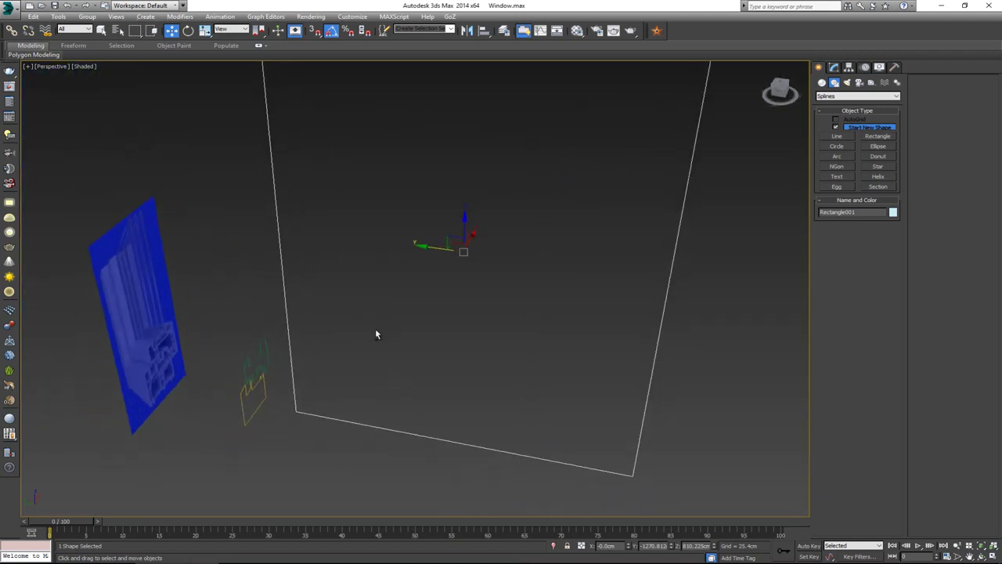
{"action": "left_click_drag", "start_coordinate": [445, 249], "coordinate": [477, 265]}
{"action": "middle_click_drag", "start_coordinate": [553, 242], "coordinate": [537, 263]}
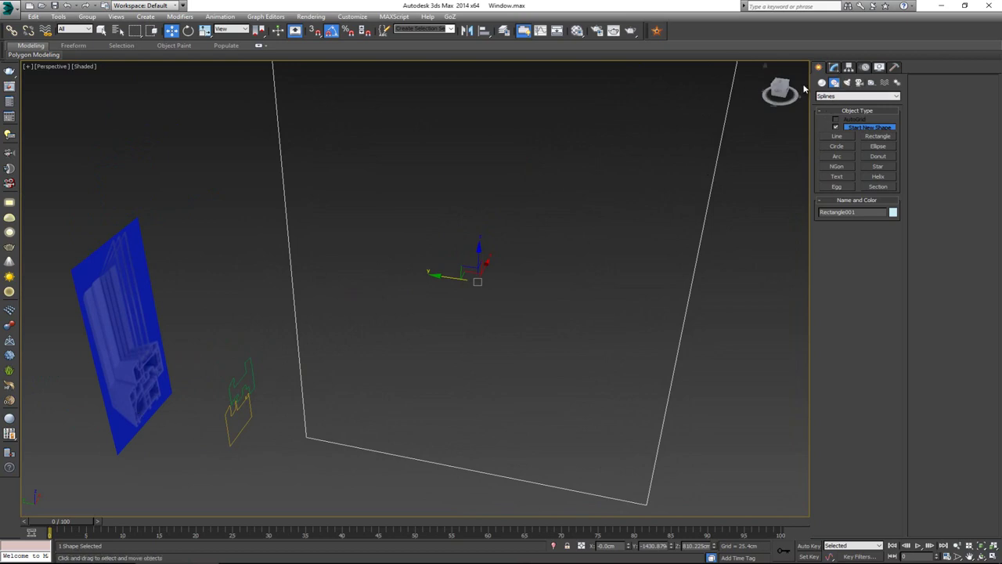
- Add a Bevel Profile modifier to the rectangle
{"action": "left_click", "coordinate": [835, 68]}
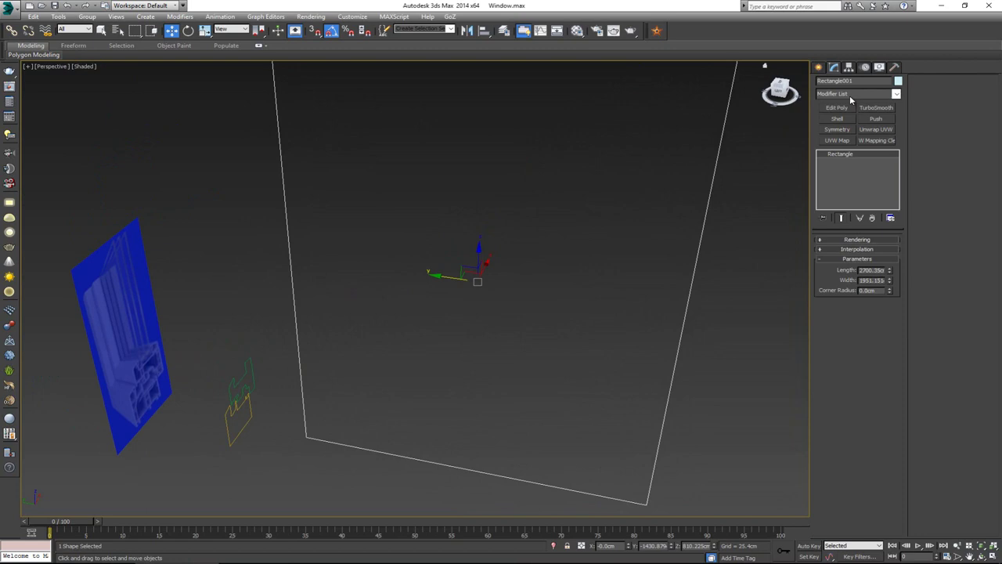
{"action": "left_click", "coordinate": [851, 96]}
{"action": "key", "text": "b"}
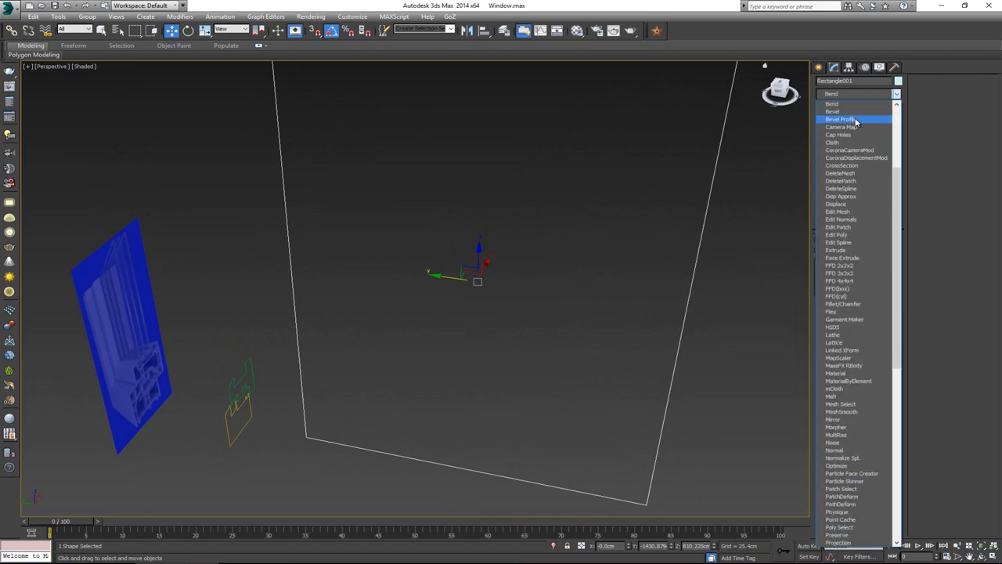
{"action": "left_click", "coordinate": [855, 120]}
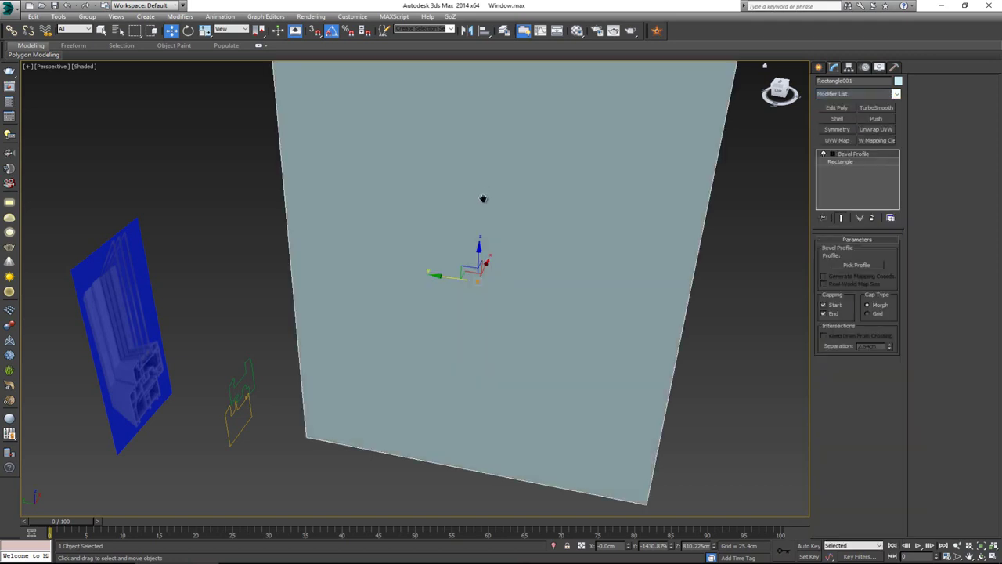
- Pick the yellow outer-frame spline as the profile for the rectangle's Bevel Profile modifier
{"action": "scroll", "coordinate": [474, 235], "scroll_direction": "down", "scroll_amount": 3}
{"action": "mouse_move", "coordinate": [426, 271]}
{"action": "middle_mouse_down", "text": "alt"}
{"action": "mouse_move", "coordinate": [546, 264]}
{"action": "mouse_move", "coordinate": [417, 260]}
{"action": "middle_mouse_up", "text": "alt"}
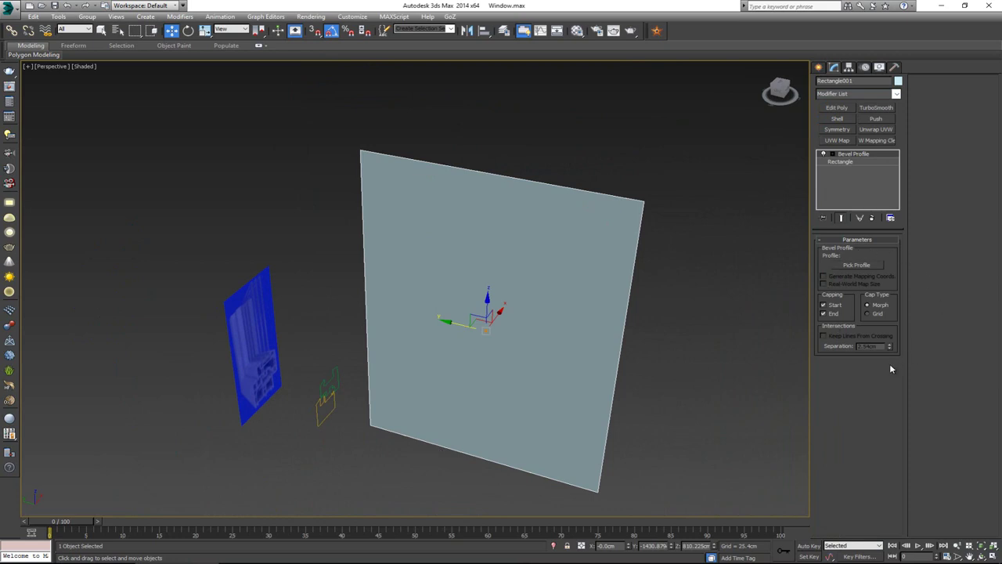
{"action": "left_click", "coordinate": [857, 266]}
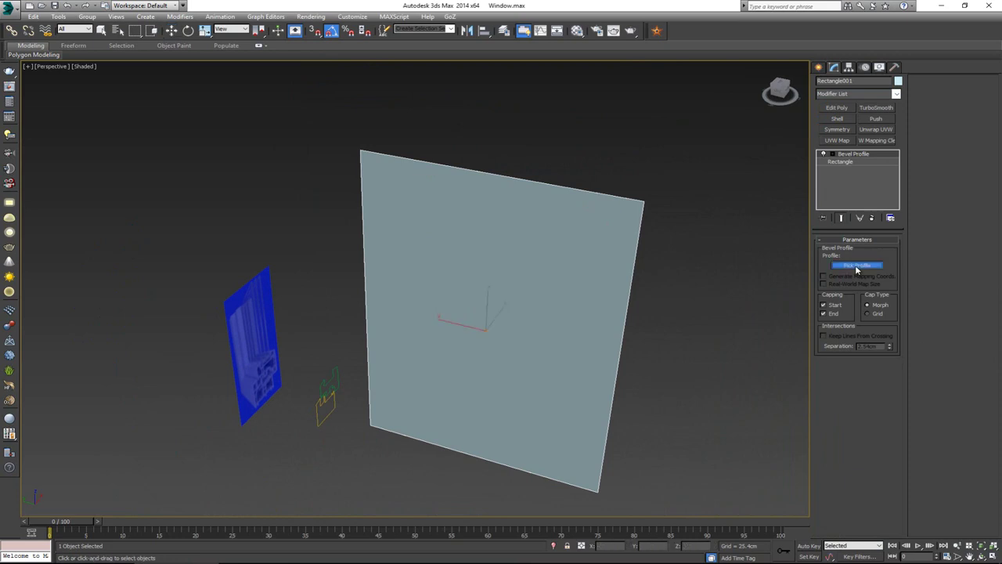
{"action": "middle_click_drag", "start_coordinate": [319, 442], "coordinate": [325, 398]}
{"action": "scroll", "coordinate": [329, 393], "scroll_direction": "up", "scroll_amount": 3}
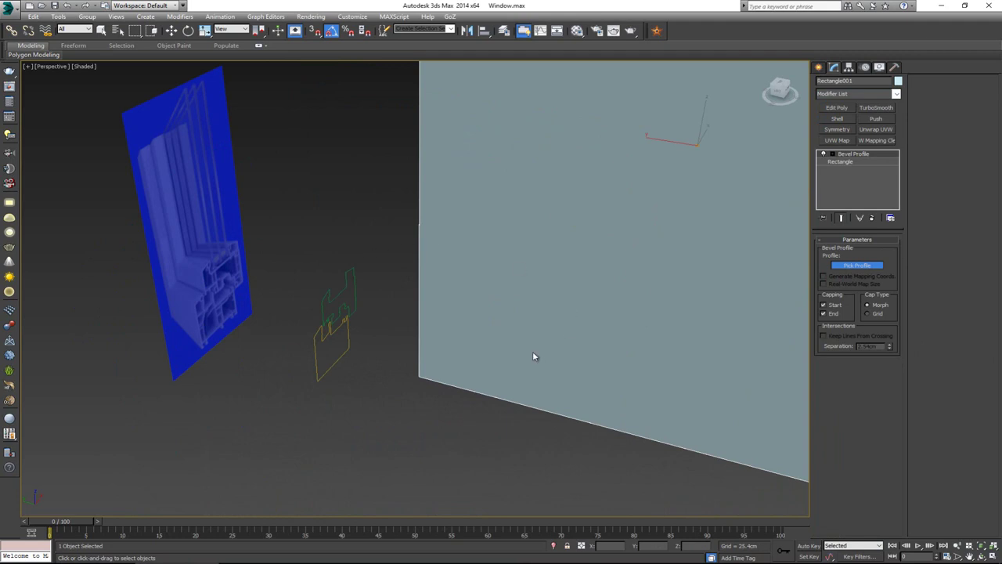
{"action": "left_click", "coordinate": [324, 371]}
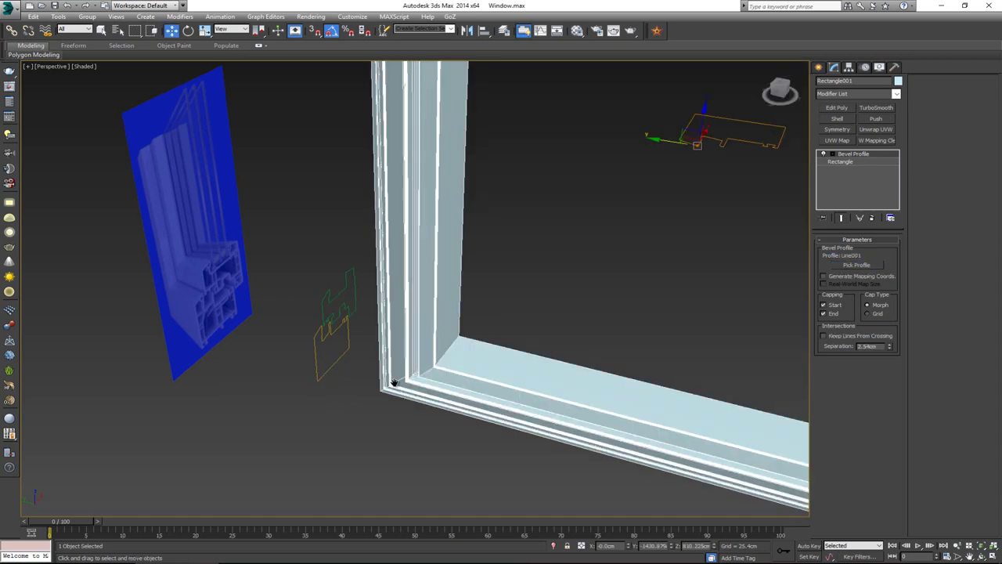
- Inspect the swept frame from several angles and compare its corner with the traced profile splines
{"action": "key", "text": "z"}
{"action": "middle_click_drag", "start_coordinate": [395, 383], "coordinate": [370, 389]}
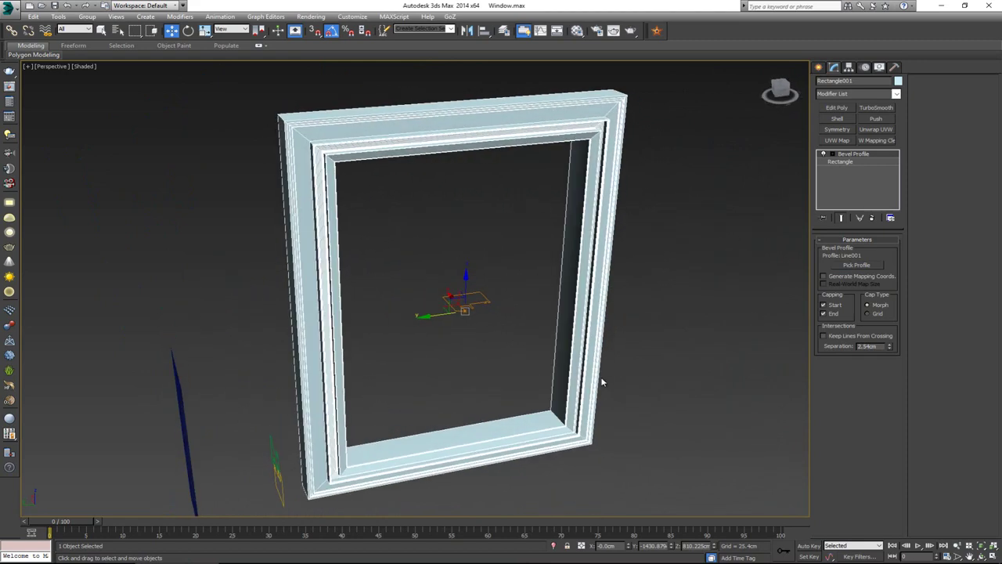
{"action": "middle_click_drag", "start_coordinate": [412, 429], "coordinate": [405, 405]}
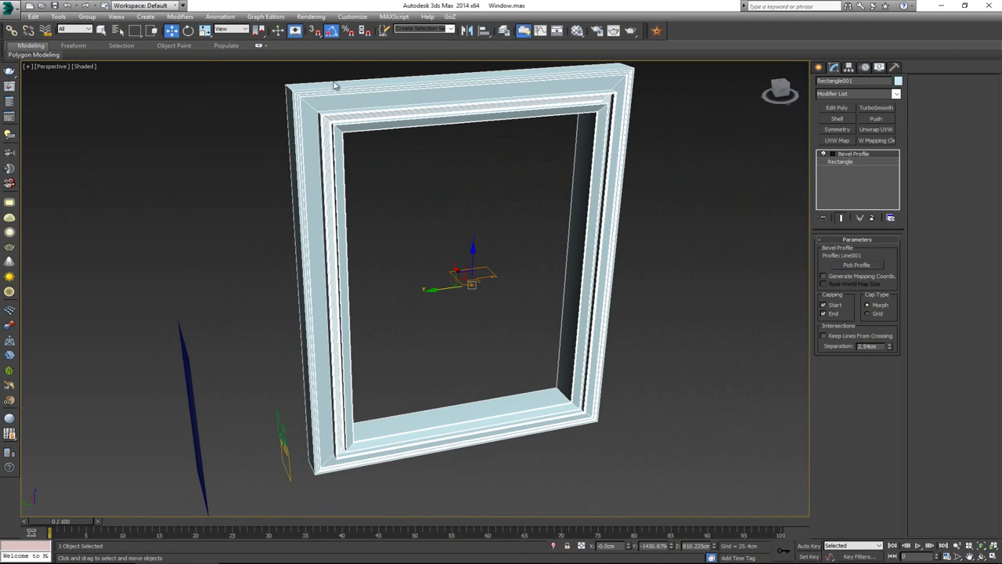
{"action": "middle_click_drag", "start_coordinate": [345, 186], "coordinate": [301, 190], "text": "alt"}
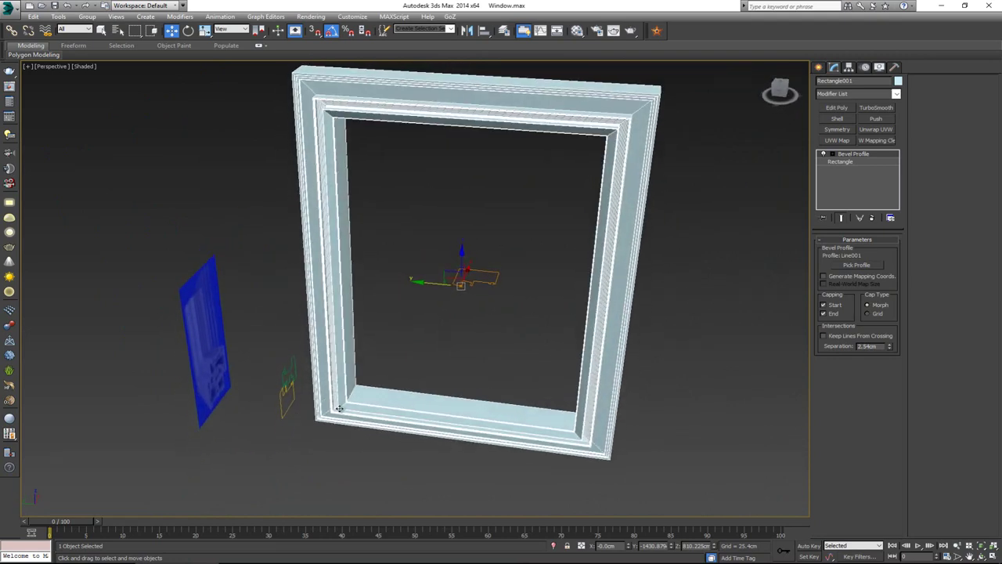
{"action": "scroll", "coordinate": [284, 400], "scroll_direction": "up", "scroll_amount": 5}
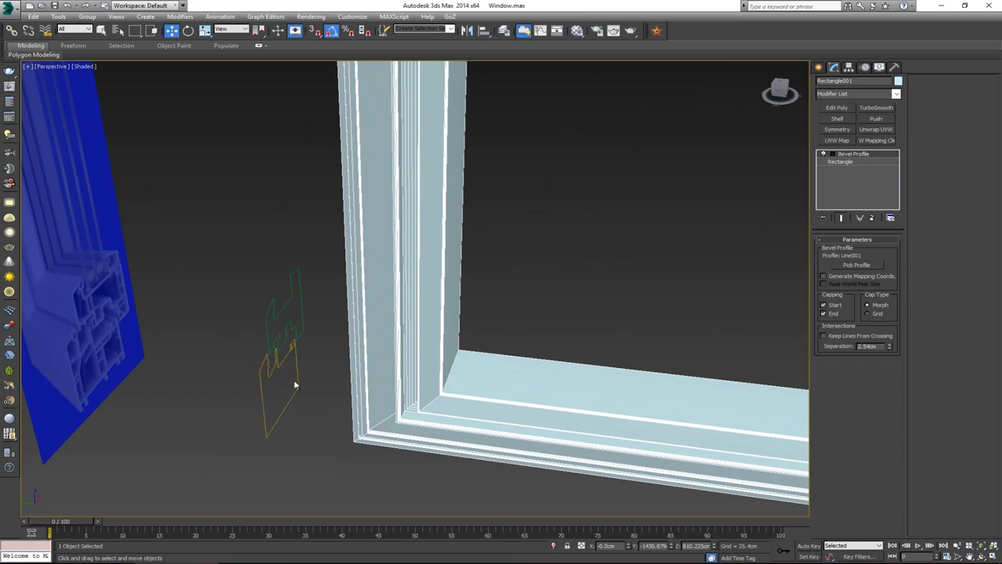
{"action": "scroll", "coordinate": [378, 347], "scroll_direction": "down", "scroll_amount": 2}
{"action": "middle_click_drag", "start_coordinate": [449, 321], "coordinate": [352, 307]}
{"action": "scroll", "coordinate": [374, 341], "scroll_direction": "down", "scroll_amount": 4}
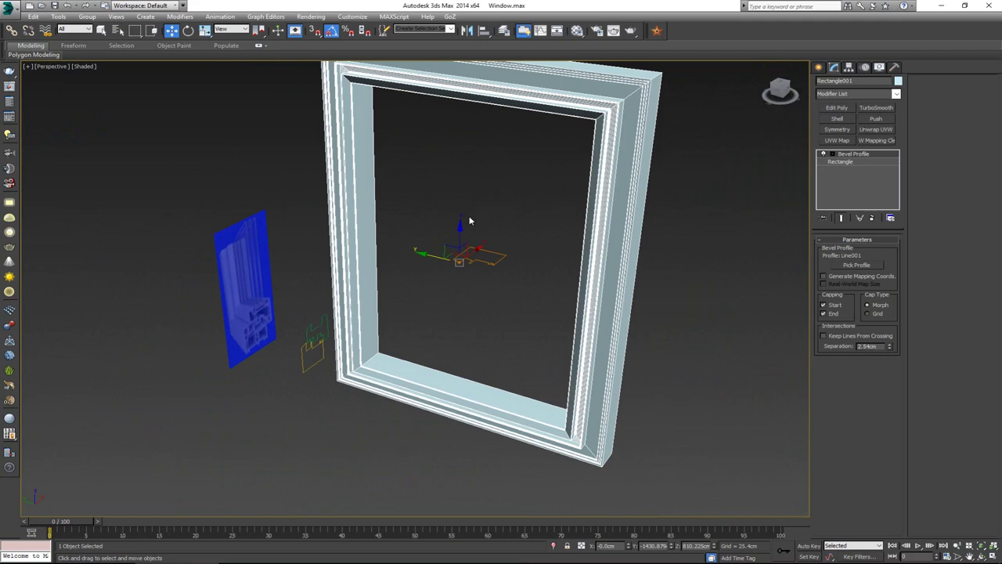
- Rotate the frame's Profile Gizmo about half a turn around the vertical axis, turning the stepped side outward
{"action": "left_click", "coordinate": [834, 156]}
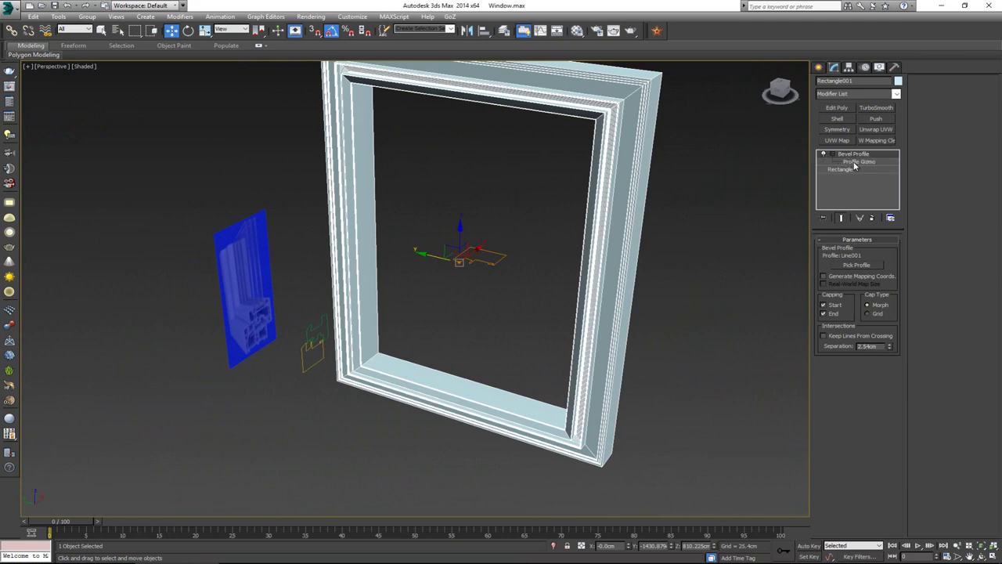
{"action": "left_click", "coordinate": [856, 161]}
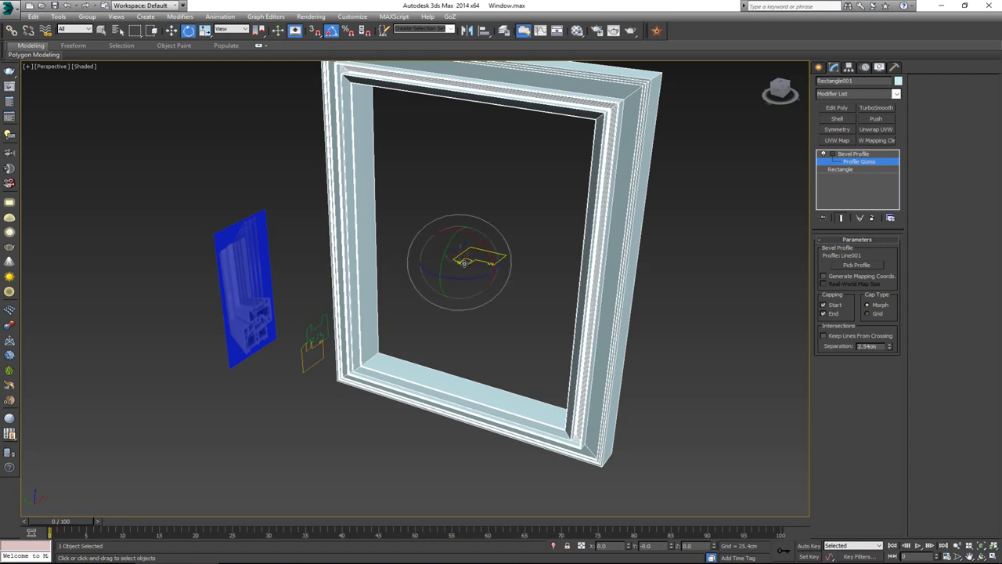
{"action": "key", "text": "e"}
{"action": "left_click_drag", "start_coordinate": [444, 261], "coordinate": [496, 232]}
{"action": "right_click", "coordinate": [495, 231]}
{"action": "left_click_drag", "start_coordinate": [452, 275], "coordinate": [500, 270]}
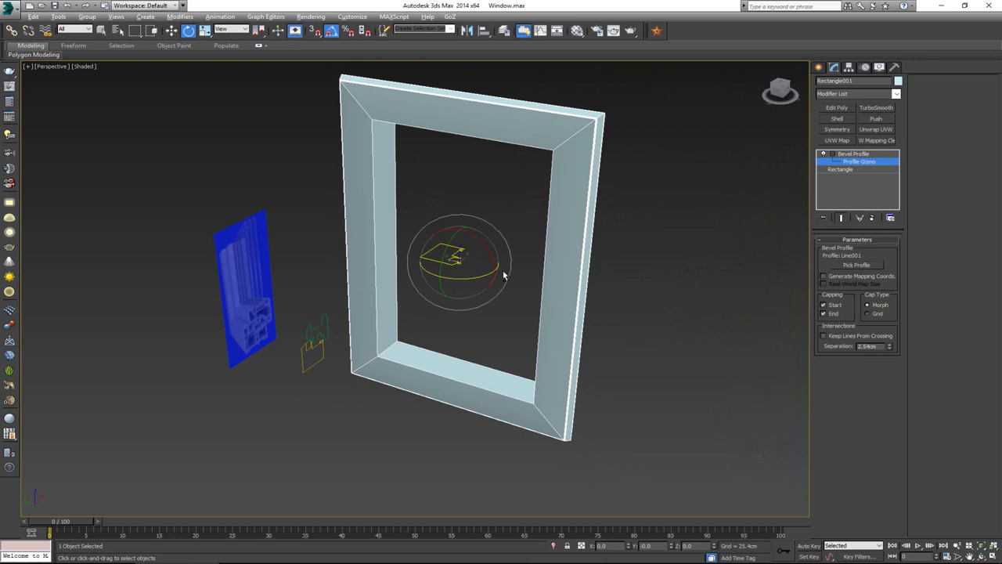
{"action": "middle_click_drag", "start_coordinate": [503, 276], "coordinate": [399, 276], "text": "alt"}
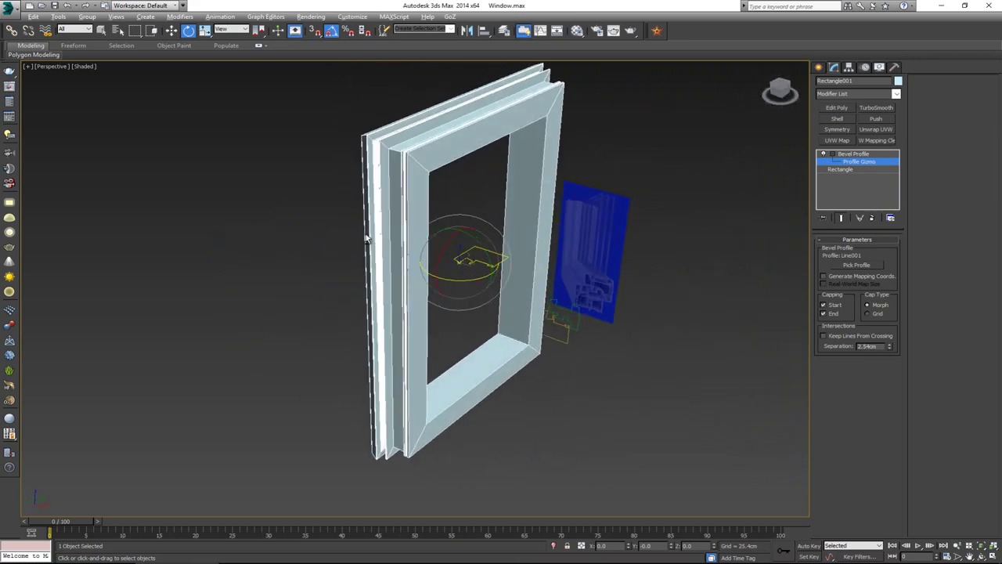
{"action": "middle_click_drag", "start_coordinate": [366, 240], "coordinate": [436, 378], "text": "alt"}
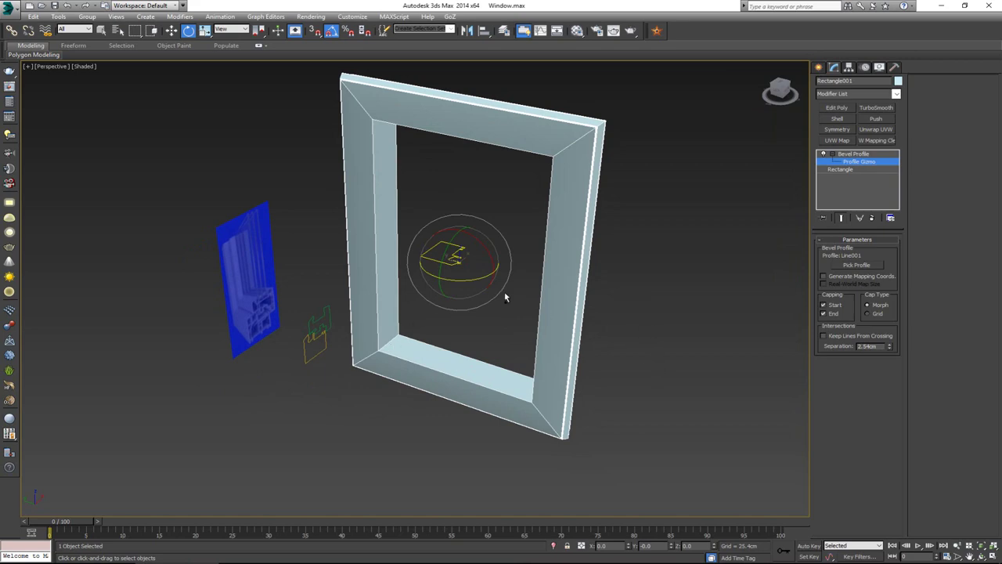
- Rotate the Profile Gizmo further around the vertical axis so the stepped side faces the window opening, and exit gizmo editing
{"action": "left_click_drag", "start_coordinate": [504, 296], "coordinate": [422, 283]}
{"action": "mouse_move", "coordinate": [424, 286]}
{"action": "middle_mouse_down", "text": "alt"}
{"action": "mouse_move", "coordinate": [357, 255]}
{"action": "mouse_move", "coordinate": [320, 259]}
{"action": "mouse_move", "coordinate": [353, 277]}
{"action": "mouse_move", "coordinate": [438, 286]}
{"action": "middle_mouse_up", "text": "alt"}
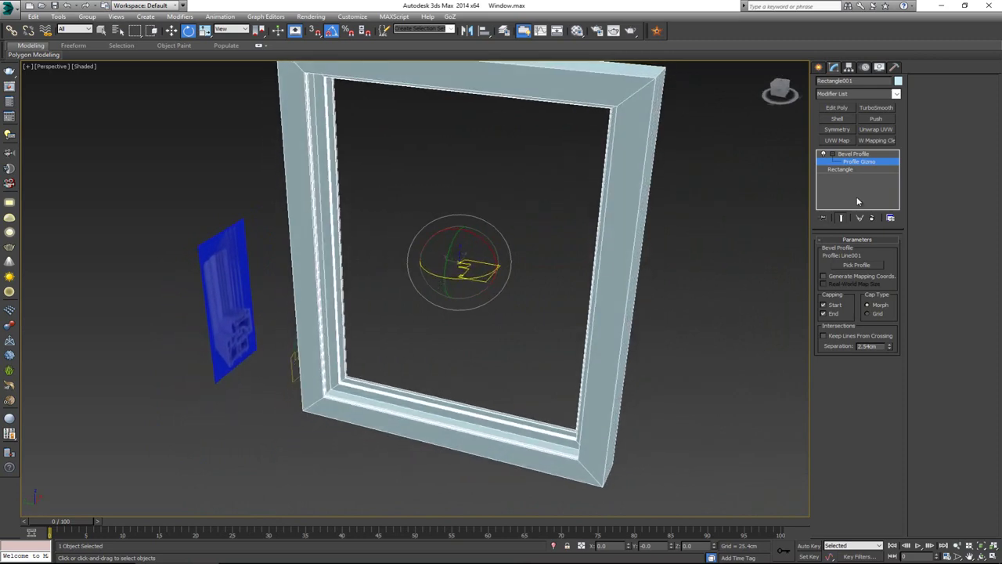
{"action": "left_click", "coordinate": [833, 154]}
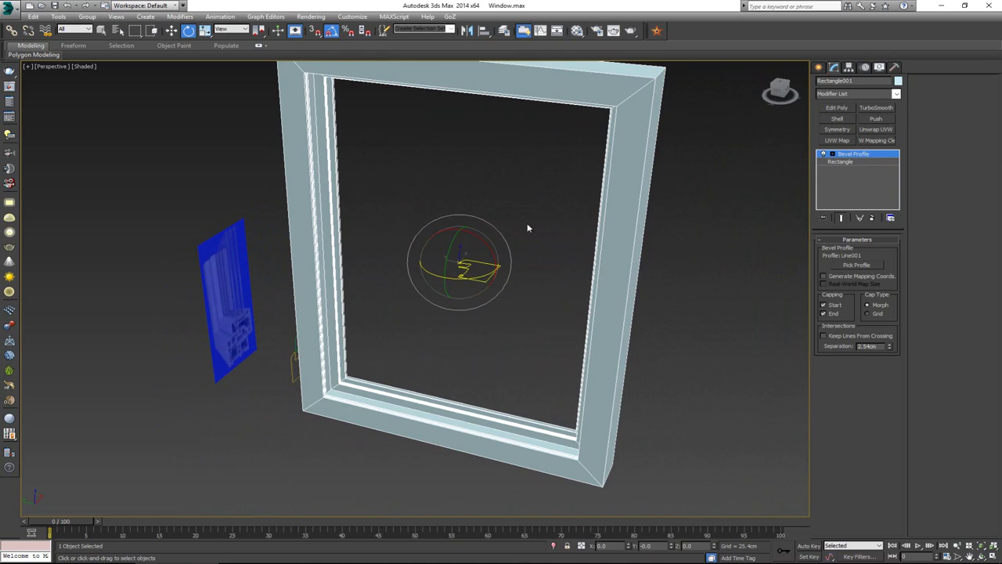
{"action": "scroll", "coordinate": [444, 227], "scroll_direction": "down", "scroll_amount": 2}
{"action": "middle_click_drag", "start_coordinate": [444, 215], "coordinate": [797, 202], "text": "alt"}
{"action": "left_click", "coordinate": [862, 156]}
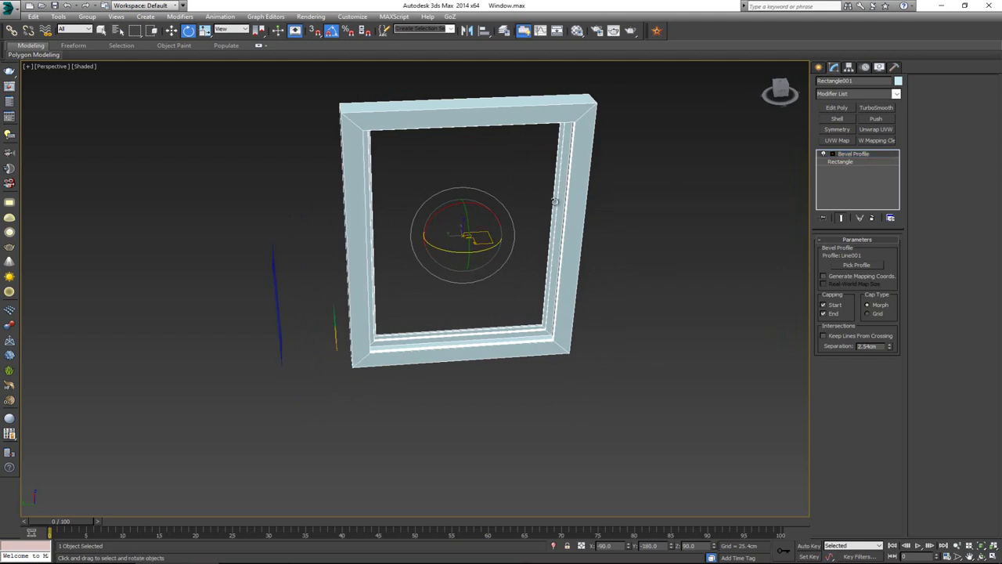
- Clone the frame as one independent copy uniformly scaled down to about 86.6%
{"action": "key", "text": "r"}
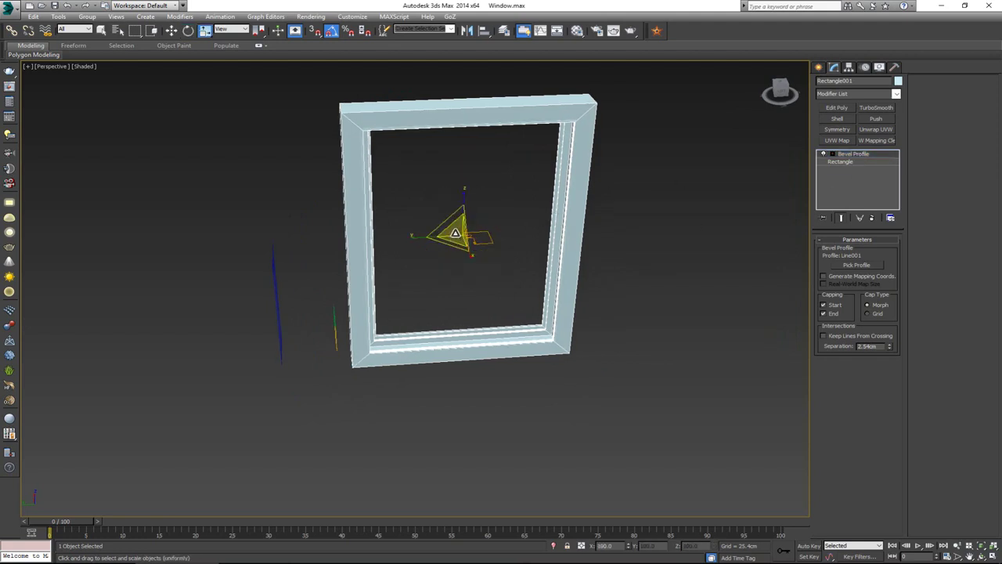
{"action": "middle_click_drag", "start_coordinate": [456, 233], "coordinate": [476, 231], "text": "alt"}
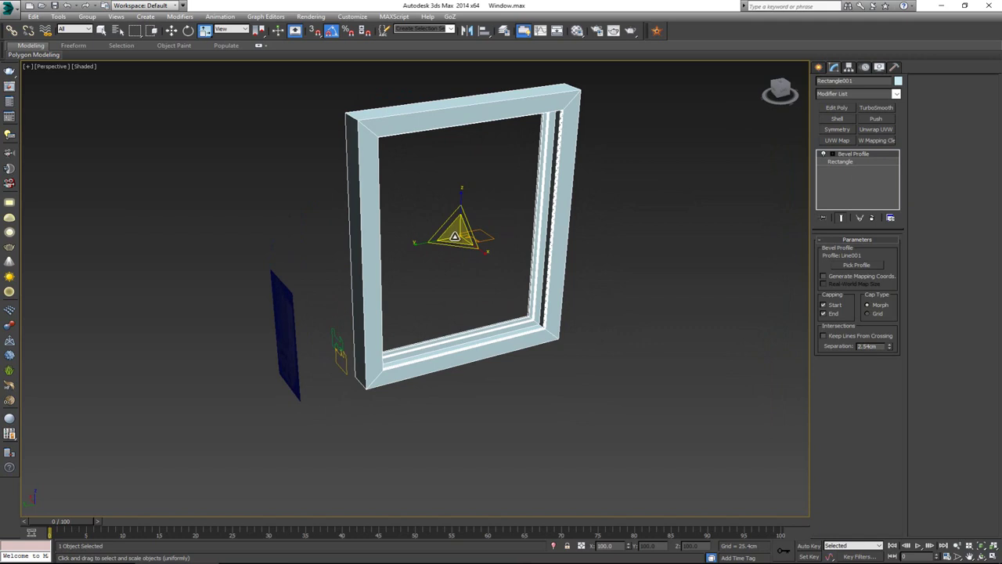
{"action": "left_click_drag", "start_coordinate": [454, 235], "coordinate": [462, 245], "text": "shift"}
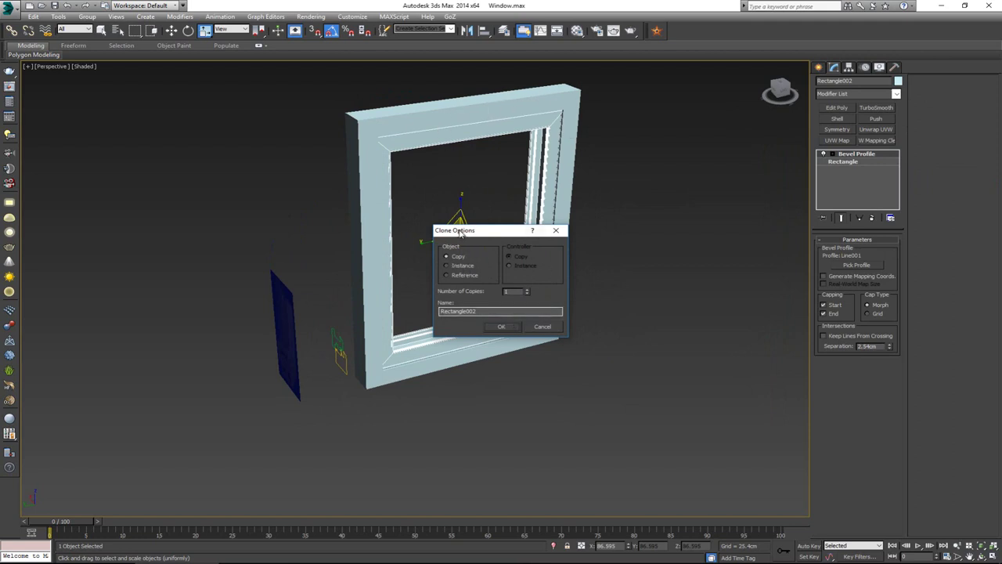
{"action": "left_click", "coordinate": [507, 327]}
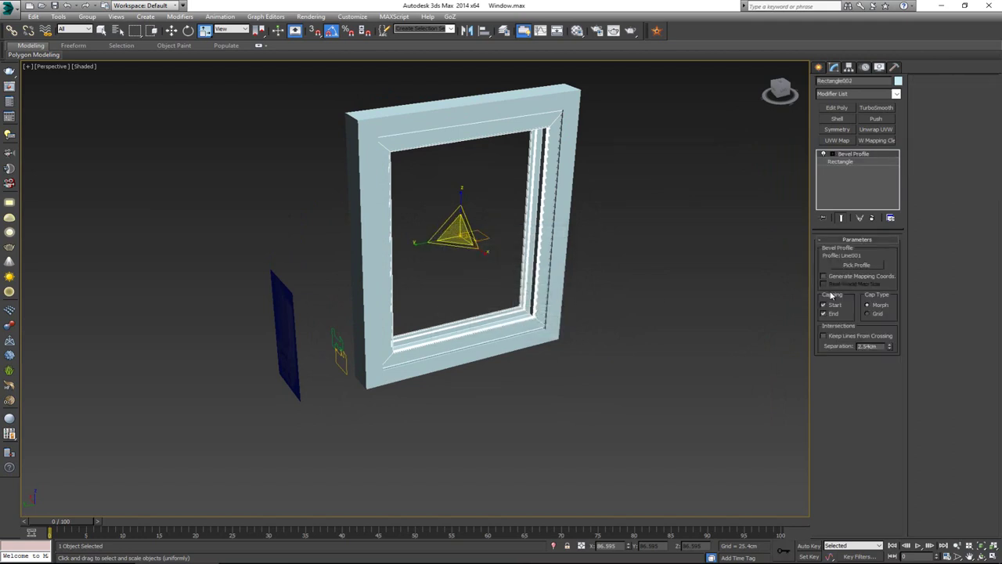
- Replace the smaller copy's Bevel Profile shape with the green sash spline
{"action": "left_click", "coordinate": [863, 264]}
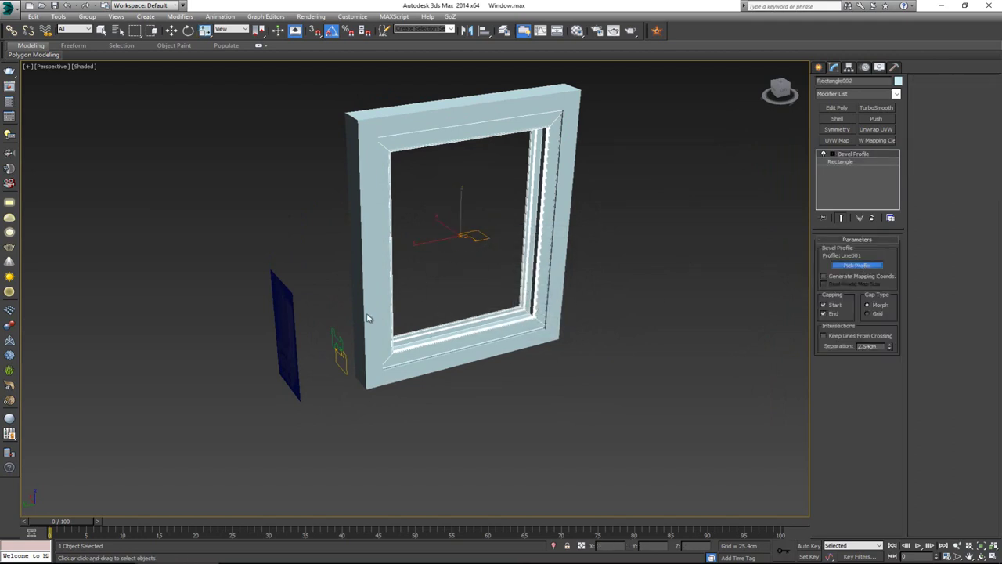
{"action": "left_click", "coordinate": [342, 340]}
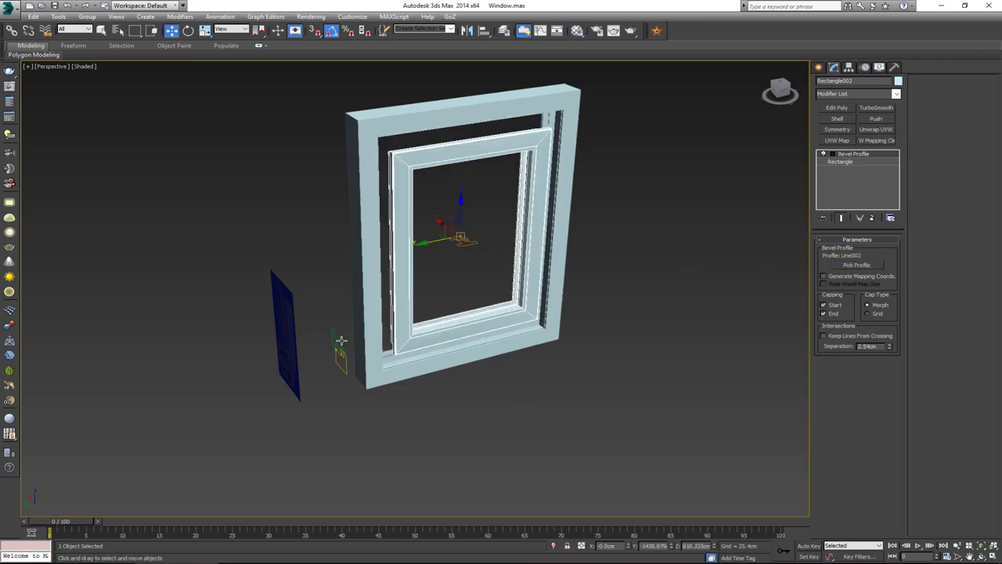
{"action": "middle_click_drag", "start_coordinate": [431, 311], "coordinate": [436, 224], "text": "alt"}
- In the maximized Top view, move the sash along X to about -5.5 cm to seat it against the frame
{"action": "scroll", "coordinate": [454, 222], "scroll_direction": "up", "scroll_amount": 5}
{"action": "key", "text": "r"}
{"action": "scroll", "coordinate": [409, 209], "scroll_direction": "up", "scroll_amount": 4}
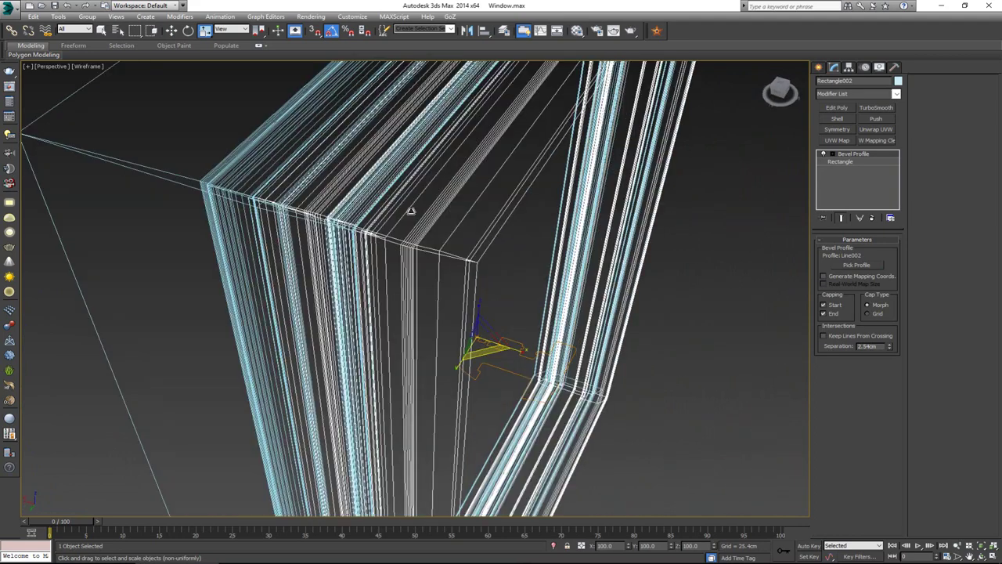
{"action": "key", "text": "alt+w"}
{"action": "left_click", "coordinate": [283, 174]}
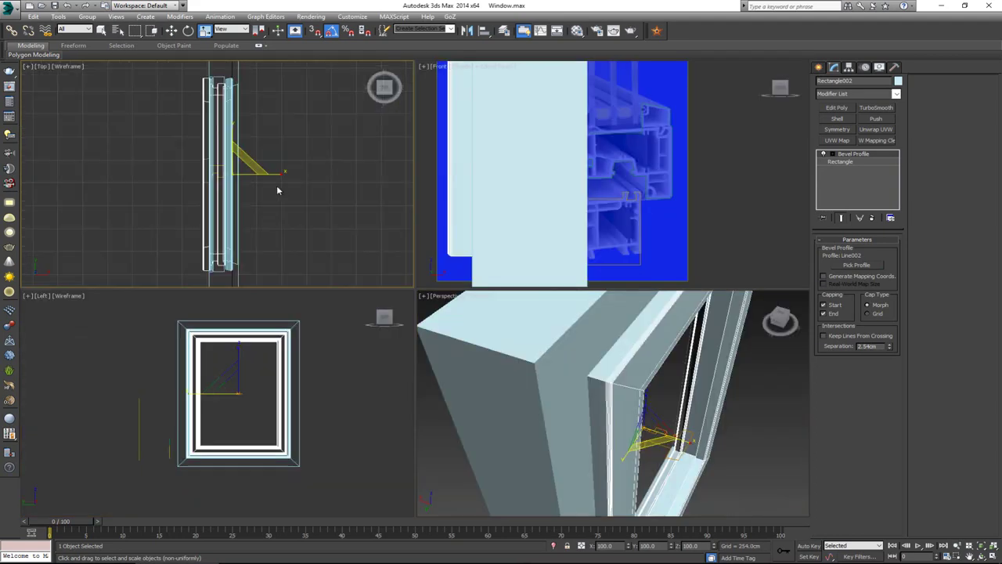
{"action": "scroll", "coordinate": [227, 84], "scroll_direction": "up", "scroll_amount": 3}
{"action": "key", "text": "alt+w"}
{"action": "middle_click_drag", "start_coordinate": [233, 85], "coordinate": [298, 157]}
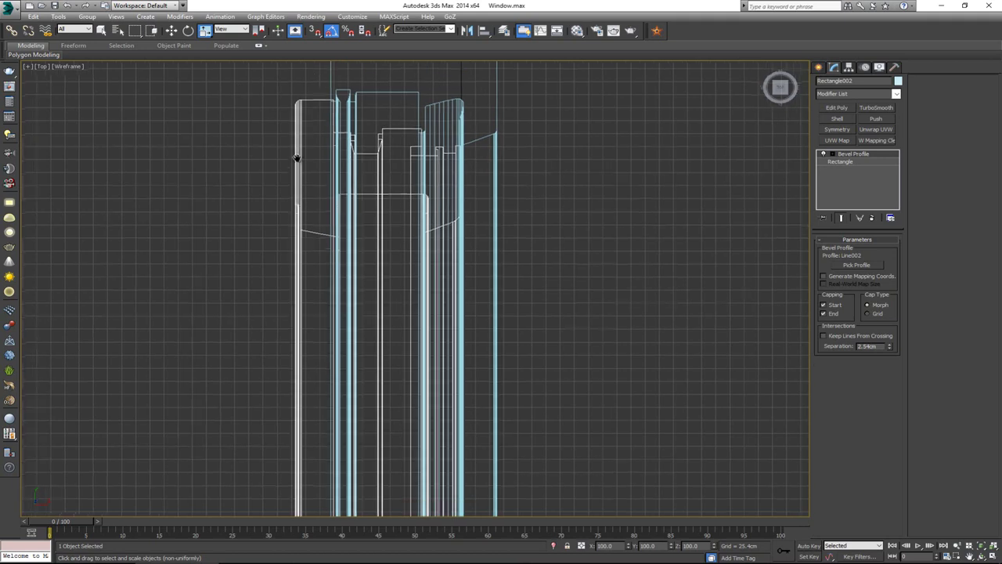
{"action": "scroll", "coordinate": [300, 167], "scroll_direction": "down", "scroll_amount": 2}
{"action": "middle_click_drag", "start_coordinate": [337, 229], "coordinate": [339, 166]}
{"action": "scroll", "coordinate": [339, 166], "scroll_direction": "down", "scroll_amount": 2}
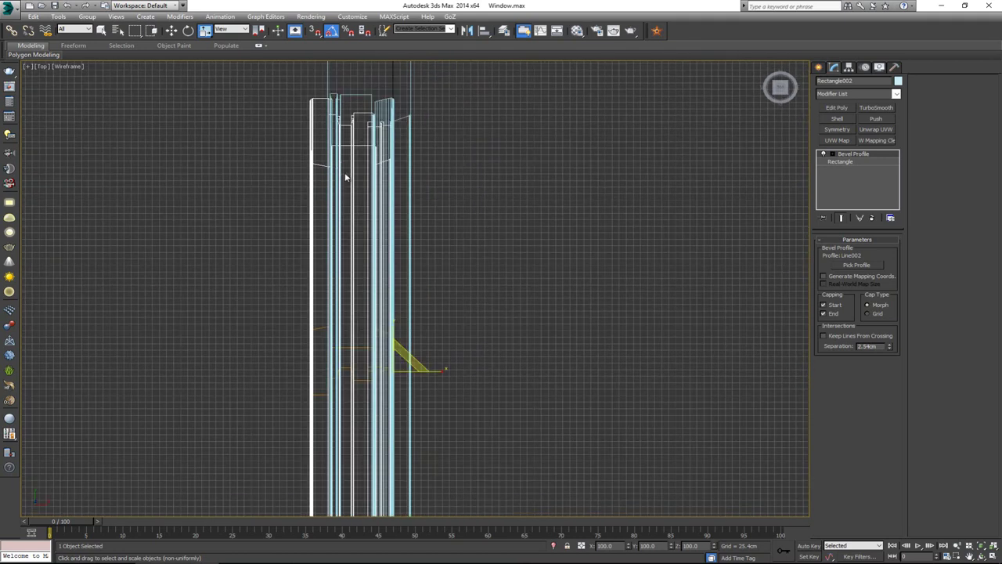
{"action": "key", "text": "w"}
{"action": "left_click_drag", "start_coordinate": [427, 368], "coordinate": [425, 367]}
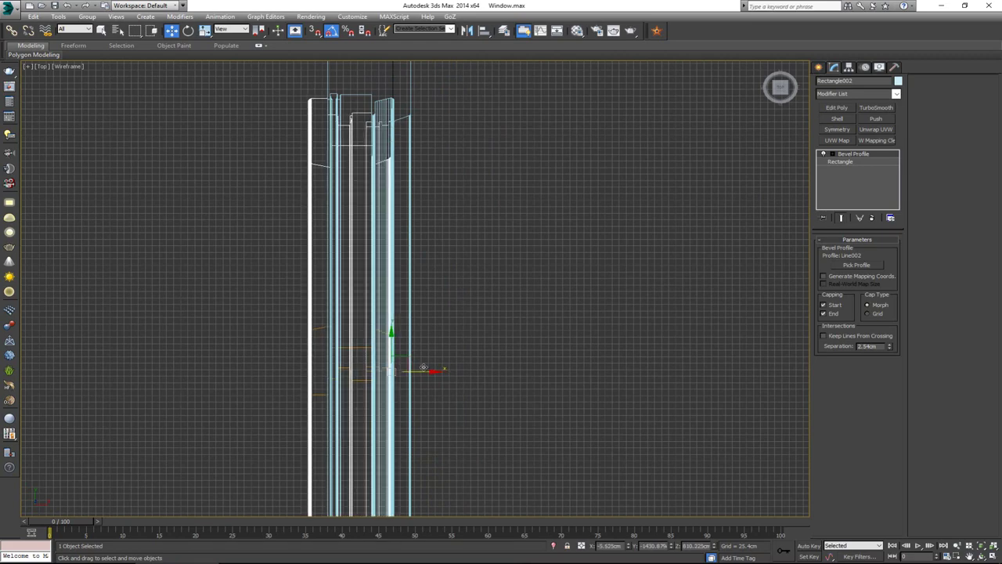
- Return to the maximized Perspective view, inspect how the sash sits in the frame and keep the sash selected
{"action": "key", "text": "alt+w"}
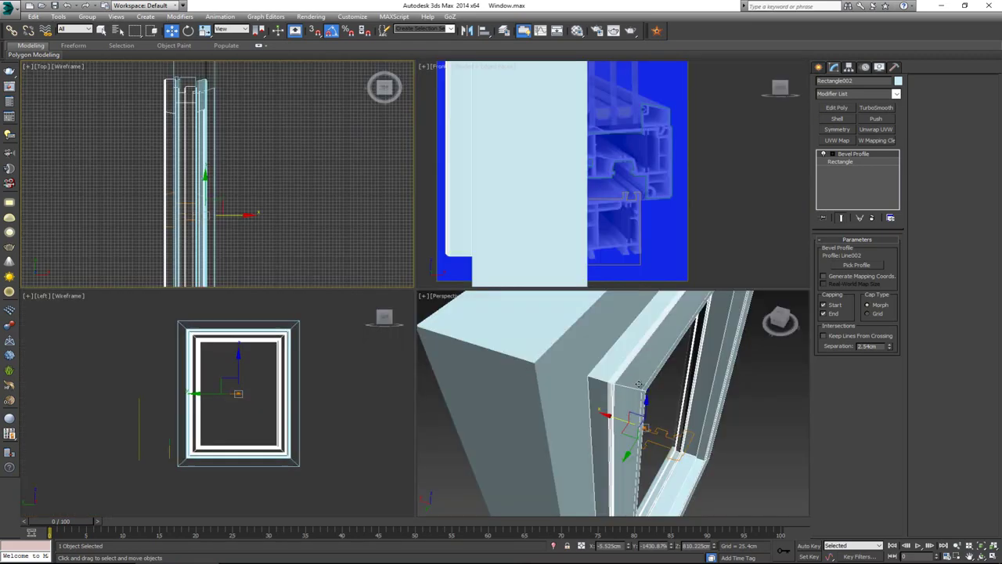
{"action": "middle_click_drag", "start_coordinate": [640, 384], "coordinate": [449, 385]}
{"action": "key", "text": "alt+w"}
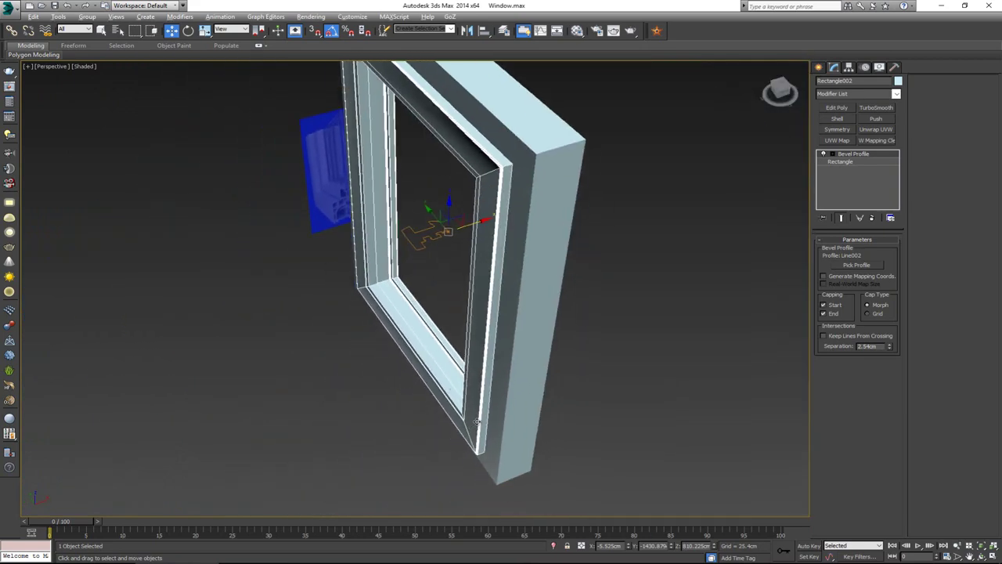
{"action": "middle_click_drag", "start_coordinate": [477, 422], "coordinate": [414, 379], "text": "alt"}
{"action": "left_click", "coordinate": [588, 414]}
{"action": "left_click", "coordinate": [550, 403]}
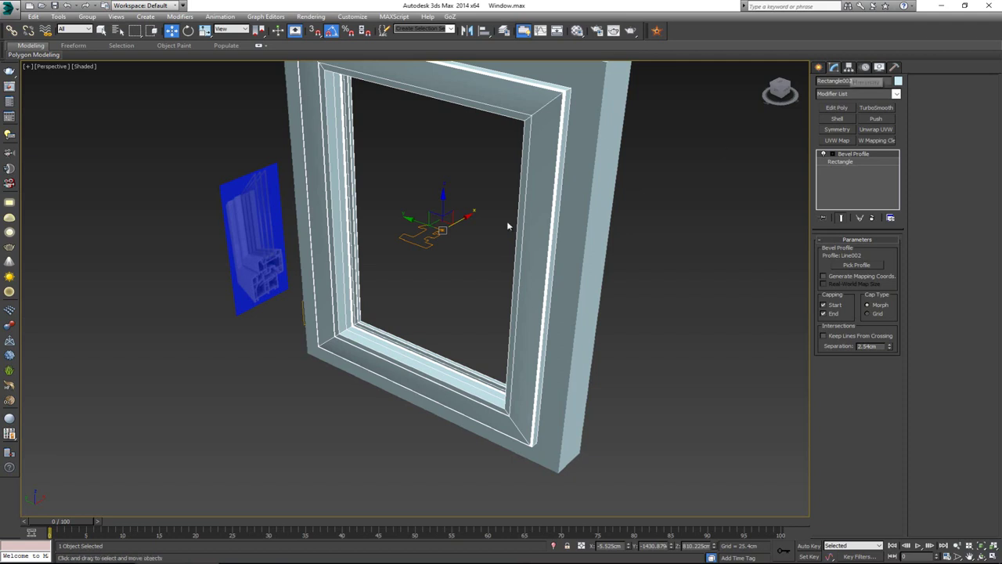
- Try rotating the sash around the vertical axis at its central pivot, and undo the rotation
{"action": "key", "text": "e"}
{"action": "left_click_drag", "start_coordinate": [442, 249], "coordinate": [413, 252]}
{"action": "key", "text": "ctrl+z"}
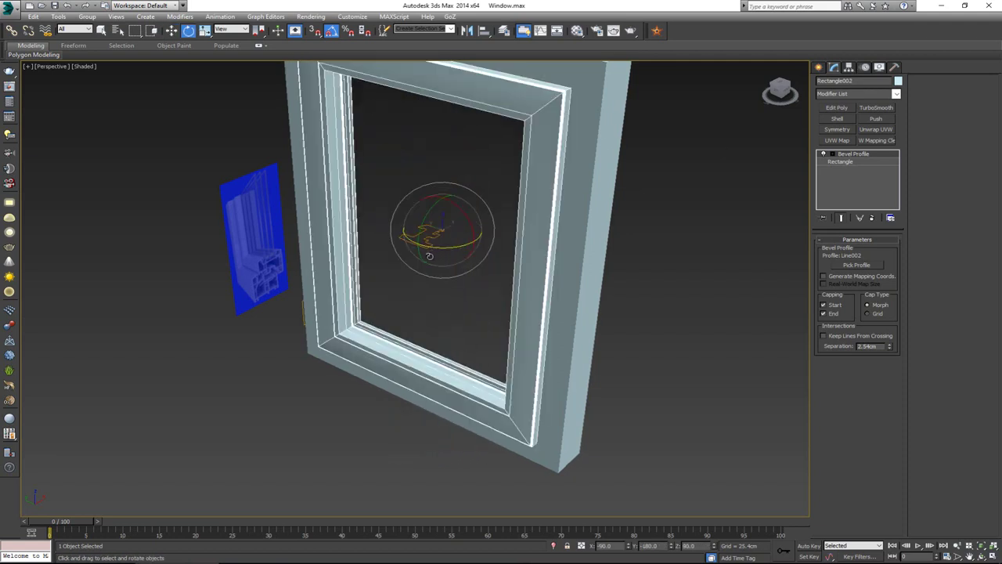
- Move only the sash's pivot along Y from its center to the hinge-side edge, and end pivot editing
{"action": "middle_click_drag", "start_coordinate": [430, 255], "coordinate": [468, 262], "text": "alt"}
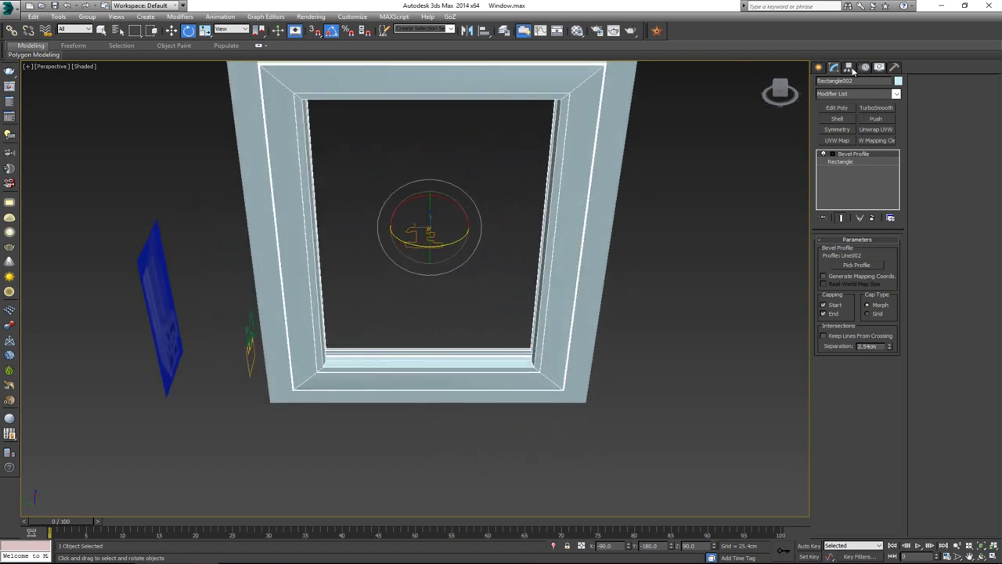
{"action": "left_click", "coordinate": [849, 67]}
{"action": "left_click", "coordinate": [858, 128]}
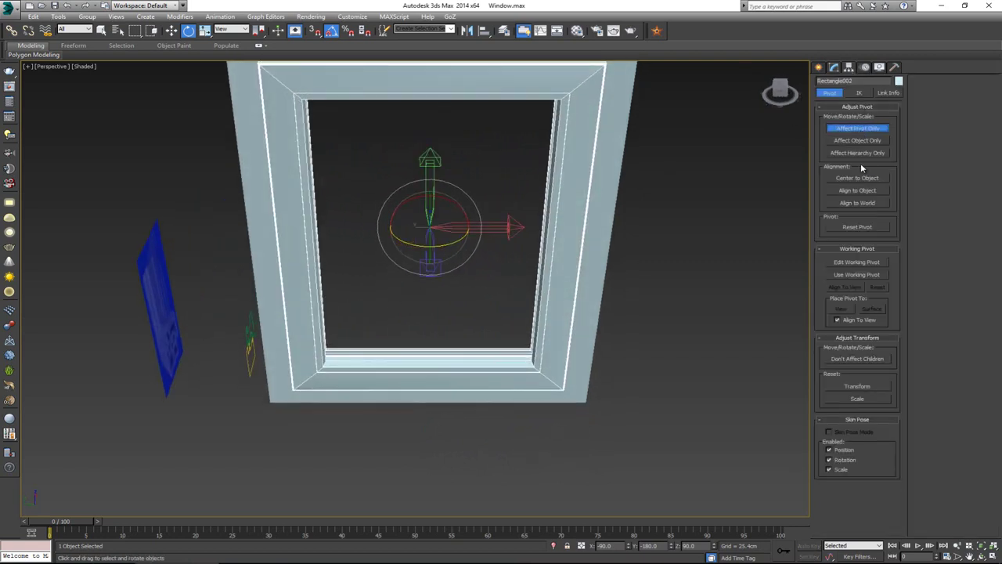
{"action": "middle_click_drag", "start_coordinate": [533, 177], "coordinate": [454, 220], "text": "alt"}
{"action": "key", "text": "w"}
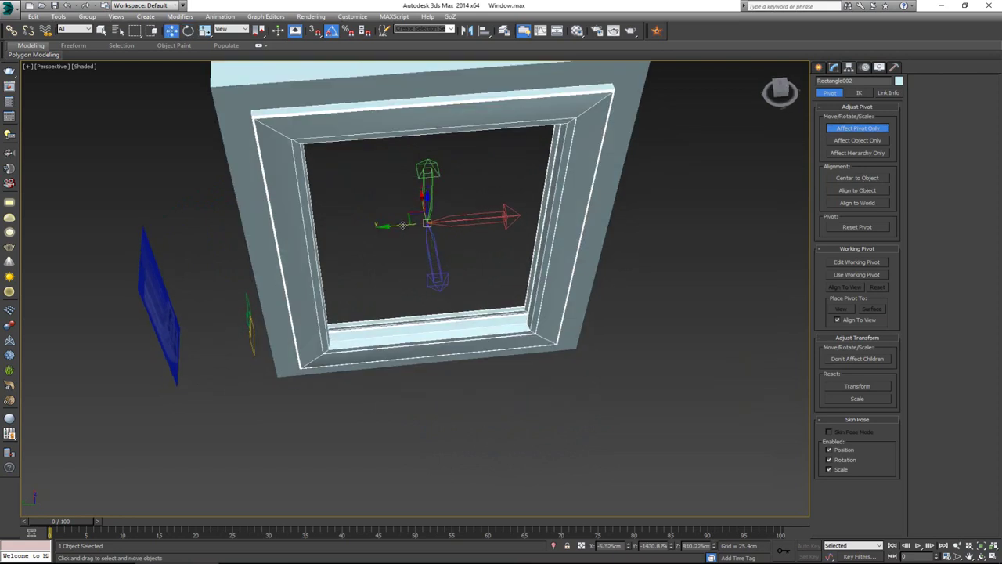
{"action": "left_click_drag", "start_coordinate": [403, 226], "coordinate": [251, 264]}
{"action": "left_click", "coordinate": [853, 130]}
- Try swinging the sash open around the vertical axis at its hinge-side pivot and inspect it with edged faces shown
{"action": "key", "text": "e"}
{"action": "middle_click_drag", "start_coordinate": [252, 264], "coordinate": [267, 222], "text": "alt"}
{"action": "left_click", "coordinate": [533, 289]}
{"action": "key", "text": "F4"}
{"action": "middle_click_drag", "start_coordinate": [351, 203], "coordinate": [337, 111]}
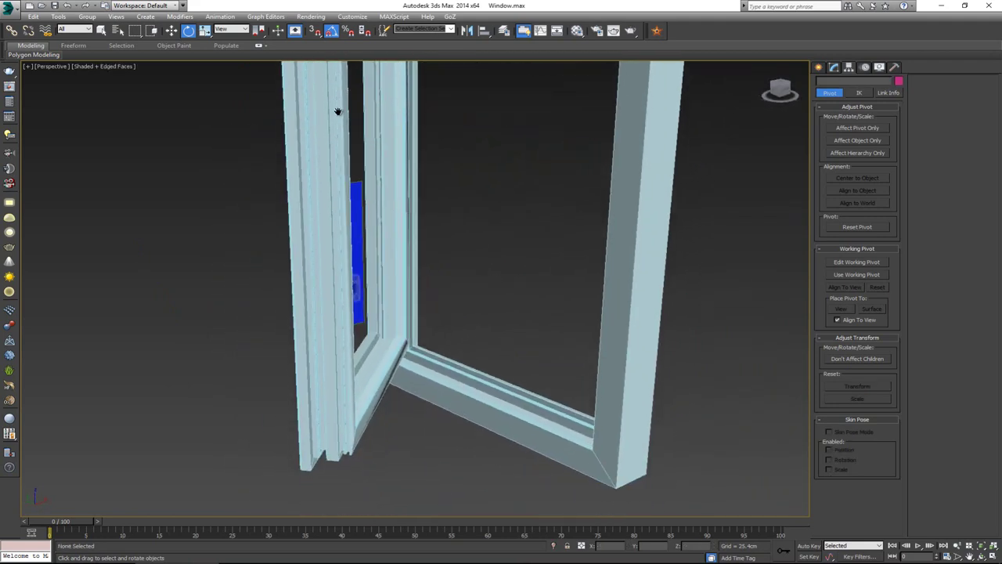
{"action": "scroll", "coordinate": [472, 349], "scroll_direction": "down", "scroll_amount": 5}
{"action": "middle_click_drag", "start_coordinate": [459, 376], "coordinate": [500, 346], "text": "alt"}
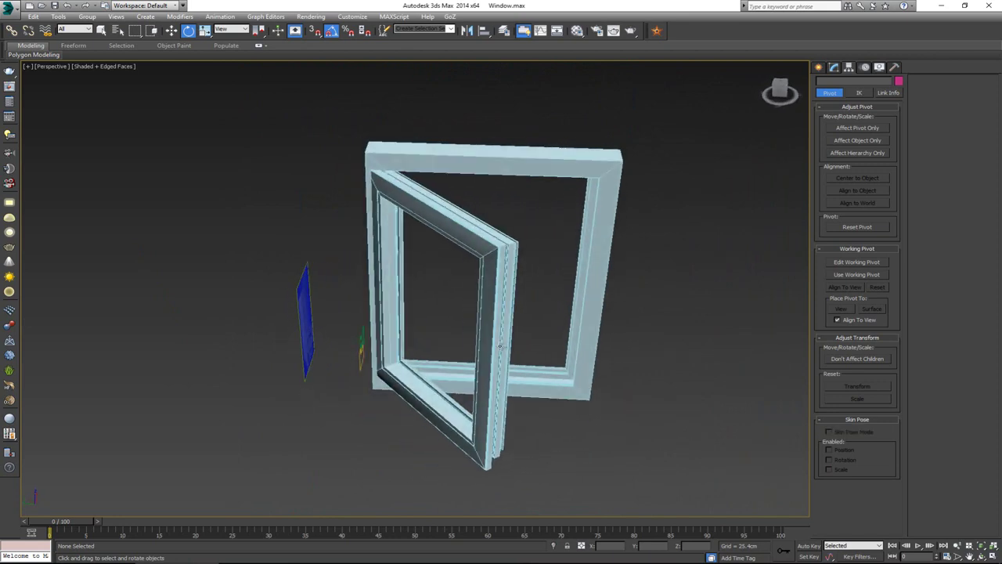
- Undo the sash rotation, deselect the sash and hide the edged faces
{"action": "left_click", "coordinate": [399, 332]}
{"action": "key", "text": "w"}
{"action": "middle_click_drag", "start_coordinate": [415, 269], "coordinate": [458, 266], "text": "alt"}
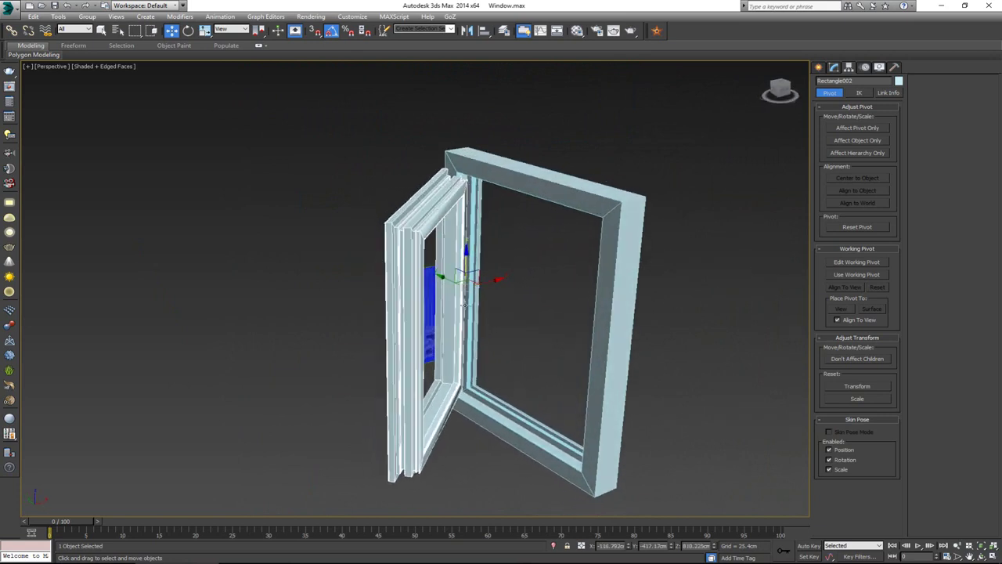
{"action": "middle_click_drag", "start_coordinate": [468, 377], "coordinate": [518, 376], "text": "alt"}
{"action": "left_click", "coordinate": [518, 375]}
{"action": "key", "text": "ctrl+z"}
{"action": "key", "text": "ctrl+z"}
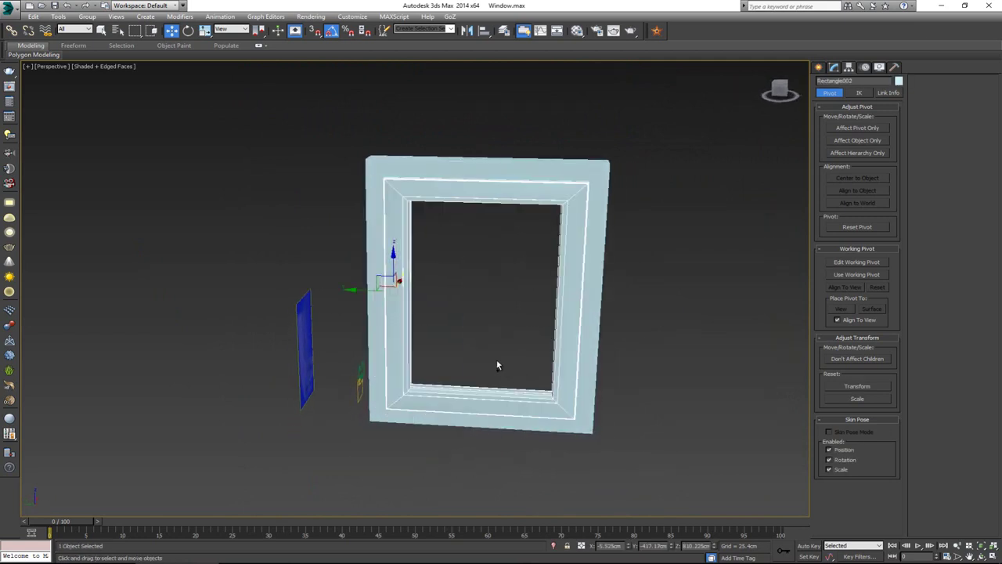
{"action": "left_click", "coordinate": [487, 336]}
{"action": "mouse_move", "coordinate": [487, 336]}
{"action": "middle_mouse_down", "text": "alt"}
{"action": "mouse_move", "coordinate": [469, 340]}
{"action": "mouse_move", "coordinate": [512, 340]}
{"action": "mouse_move", "coordinate": [434, 331]}
{"action": "middle_mouse_up", "text": "alt"}
{"action": "key", "text": "F4"}
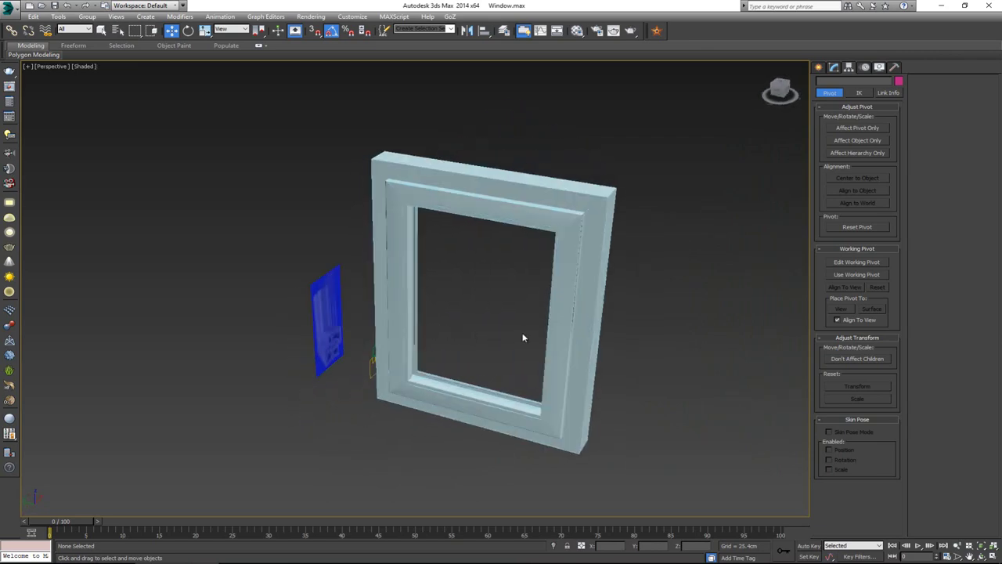
- Examine the fit of the closed sash within the outer frame from both sides of the window
{"action": "scroll", "coordinate": [524, 337], "scroll_direction": "up", "scroll_amount": 5}
{"action": "middle_click_drag", "start_coordinate": [496, 283], "coordinate": [405, 265], "text": "alt"}
{"action": "left_click", "coordinate": [566, 197]}
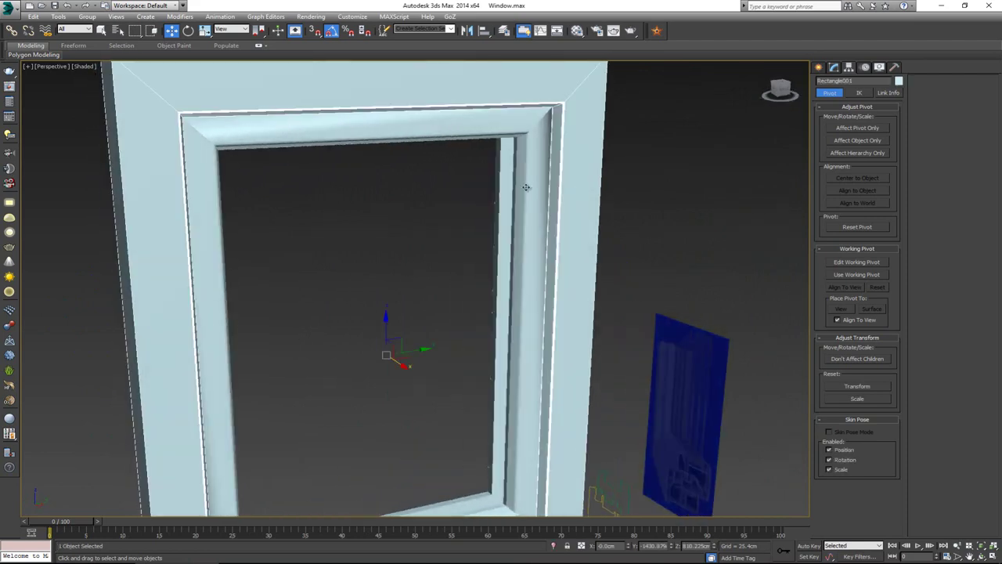
{"action": "left_click", "coordinate": [528, 188]}
{"action": "middle_click_drag", "start_coordinate": [397, 223], "coordinate": [395, 202]}
{"action": "scroll", "coordinate": [387, 253], "scroll_direction": "down", "scroll_amount": 5}
{"action": "middle_click_drag", "start_coordinate": [386, 253], "coordinate": [529, 278], "text": "alt"}
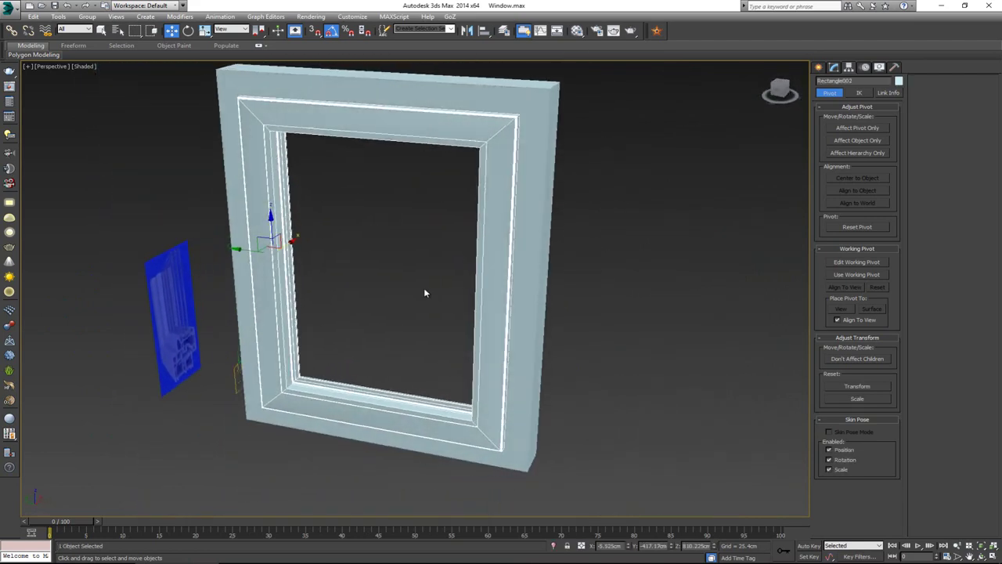
{"action": "left_click", "coordinate": [388, 324]}
{"action": "middle_click_drag", "start_coordinate": [389, 328], "coordinate": [398, 290], "text": "alt"}
{"action": "scroll", "coordinate": [398, 290], "scroll_direction": "down", "scroll_amount": 2}
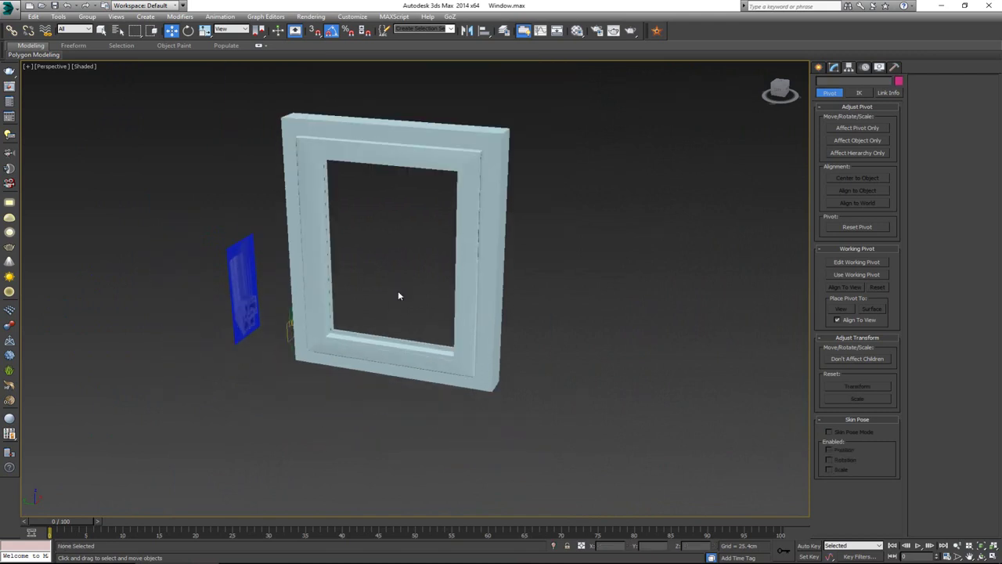
{"action": "scroll", "coordinate": [398, 290], "scroll_direction": "up", "scroll_amount": 3}
{"action": "scroll", "coordinate": [411, 227], "scroll_direction": "down", "scroll_amount": 2}
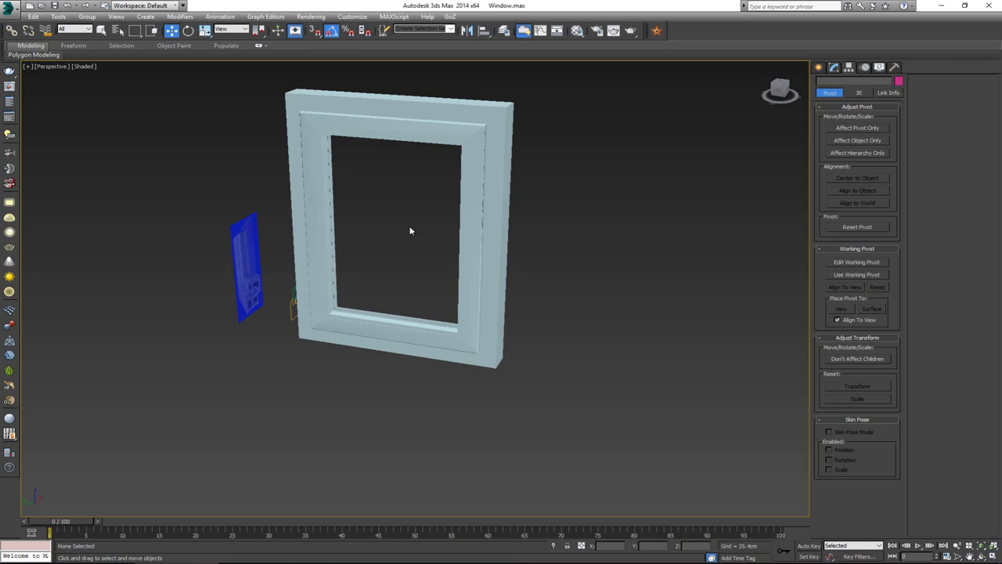
{"action": "middle_click_drag", "start_coordinate": [219, 391], "coordinate": [212, 422]}
{"action": "scroll", "coordinate": [212, 423], "scroll_direction": "up", "scroll_amount": 2}
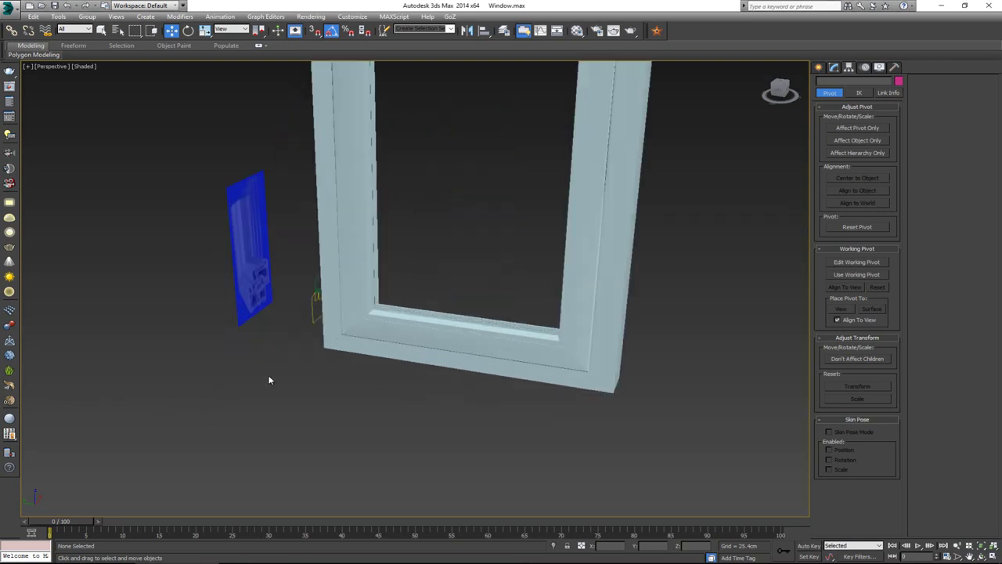
- Examine the gap between frame and sash up close at an upper corner on the reverse side
{"action": "left_click", "coordinate": [592, 261]}
{"action": "middle_click_drag", "start_coordinate": [598, 273], "coordinate": [375, 302], "text": "alt"}
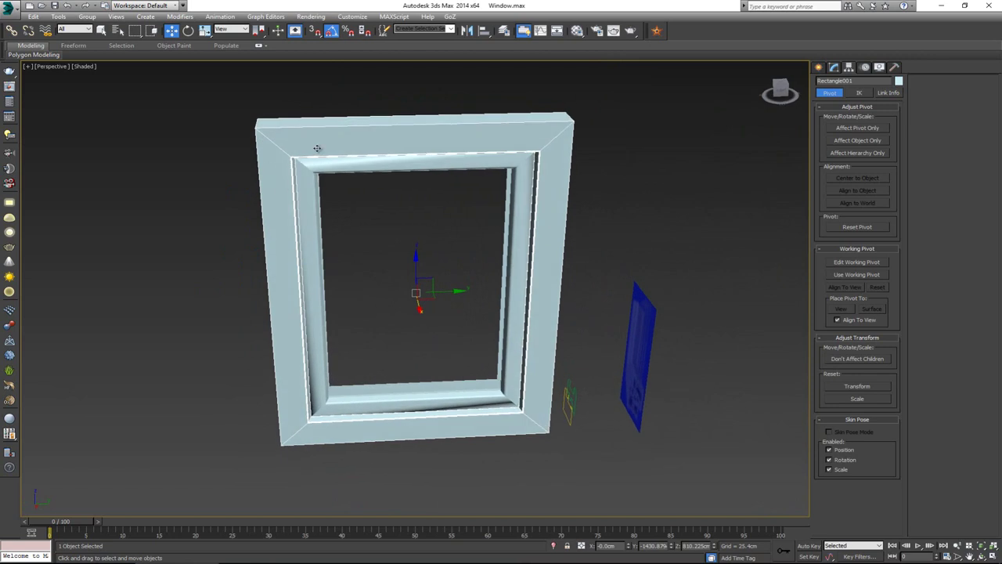
{"action": "scroll", "coordinate": [340, 328], "scroll_direction": "up", "scroll_amount": 2}
{"action": "scroll", "coordinate": [246, 290], "scroll_direction": "up", "scroll_amount": 4}
{"action": "scroll", "coordinate": [259, 224], "scroll_direction": "down", "scroll_amount": 2}
{"action": "scroll", "coordinate": [268, 249], "scroll_direction": "up", "scroll_amount": 3}
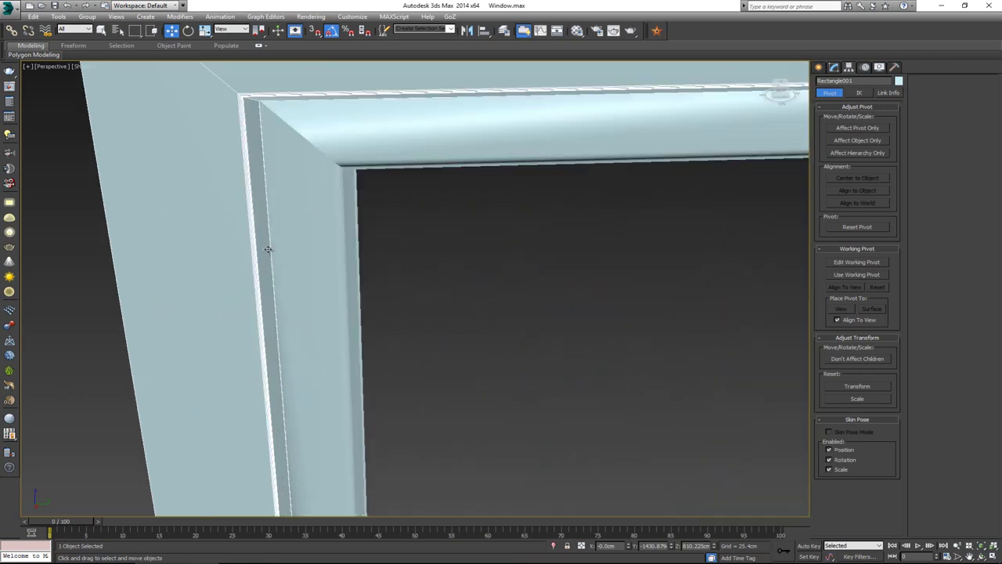
{"action": "left_click", "coordinate": [464, 305]}
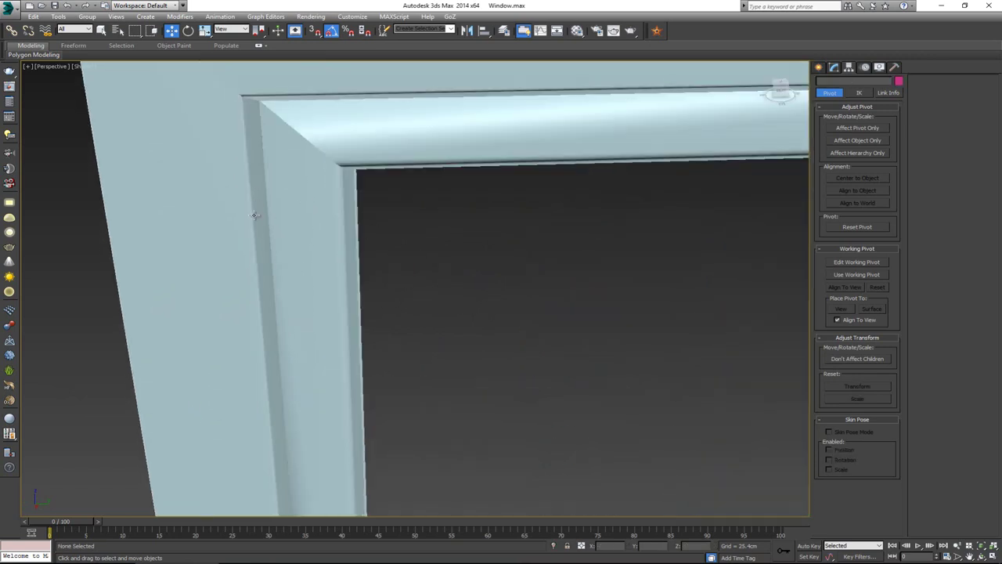
{"action": "middle_click_drag", "start_coordinate": [254, 216], "coordinate": [291, 262]}
{"action": "scroll", "coordinate": [251, 267], "scroll_direction": "down", "scroll_amount": 2}
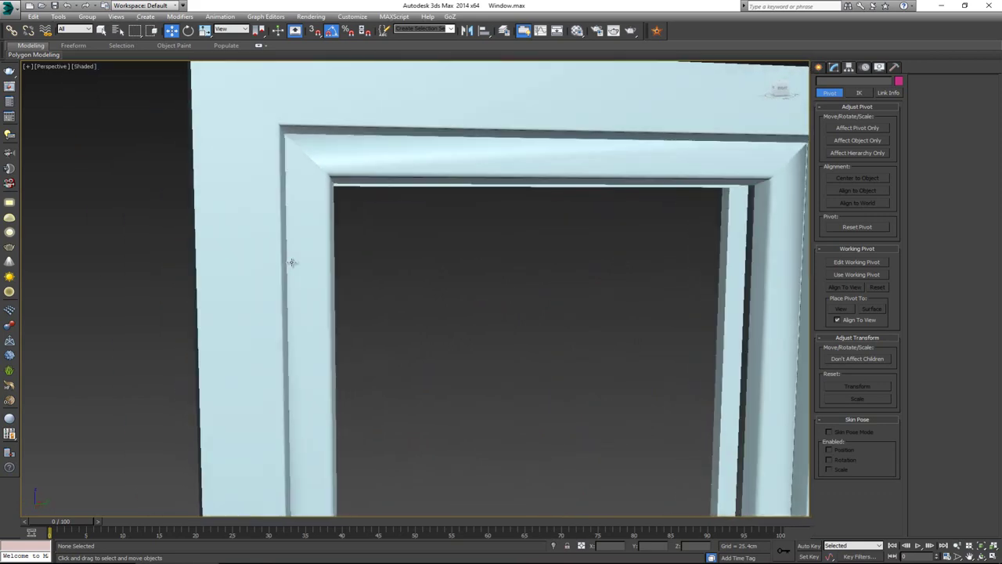
{"action": "scroll", "coordinate": [285, 261], "scroll_direction": "down", "scroll_amount": 2}
{"action": "scroll", "coordinate": [324, 264], "scroll_direction": "down", "scroll_amount": 4}
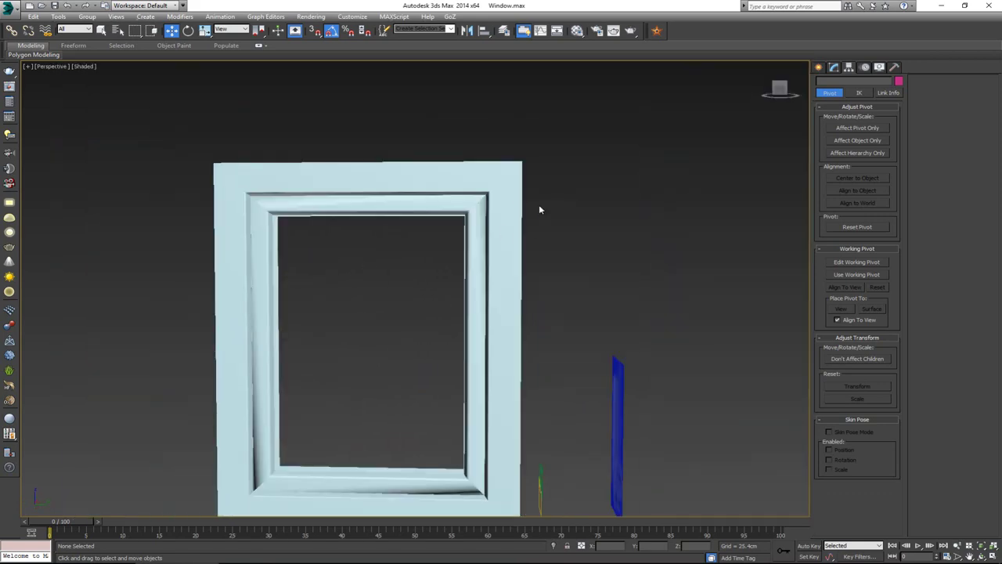
- Isolate the outer window frame so it is the only object displayed
{"action": "left_click", "coordinate": [507, 172]}
{"action": "middle_click_drag", "start_coordinate": [512, 174], "coordinate": [328, 214], "text": "alt"}
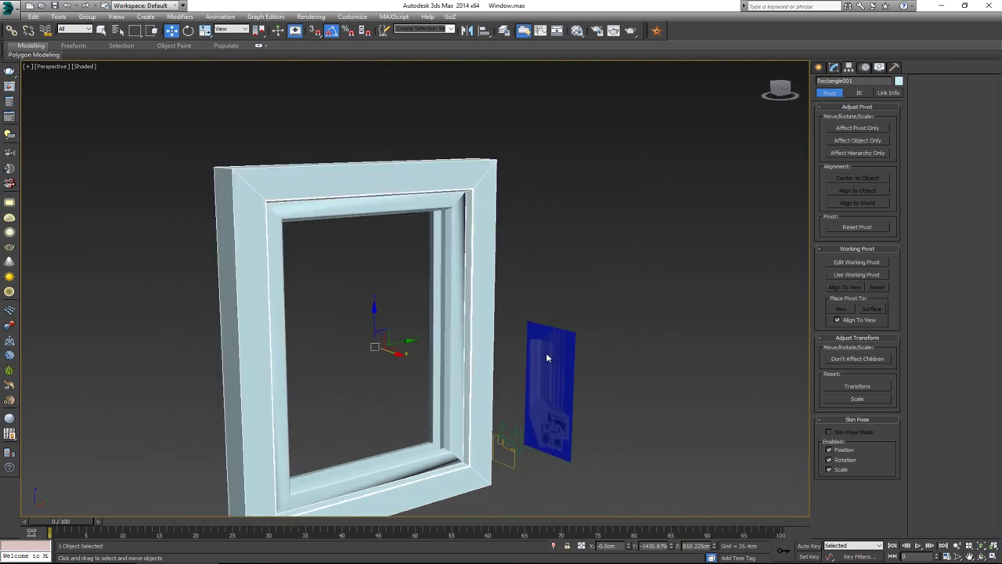
{"action": "left_click", "coordinate": [383, 295]}
{"action": "middle_click_drag", "start_coordinate": [392, 327], "coordinate": [374, 300]}
{"action": "left_click", "coordinate": [434, 117]}
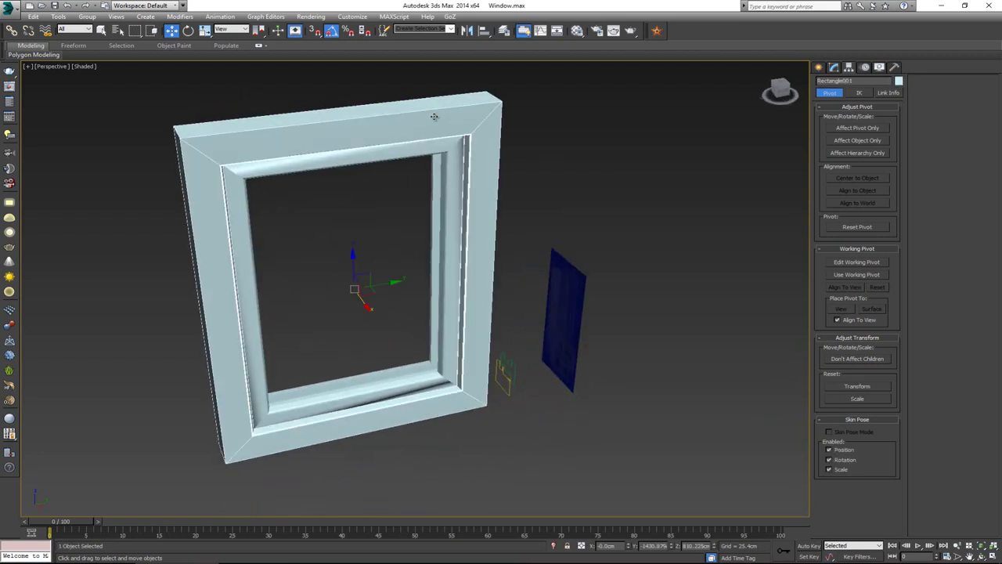
{"action": "middle_click_drag", "start_coordinate": [359, 227], "coordinate": [476, 209], "text": "alt"}
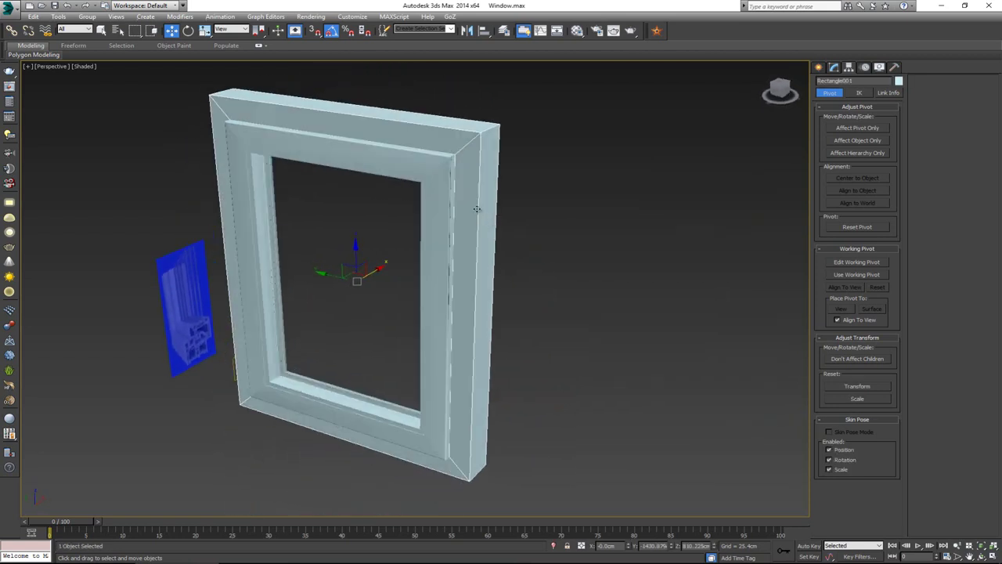
{"action": "key", "text": "alt+q"}
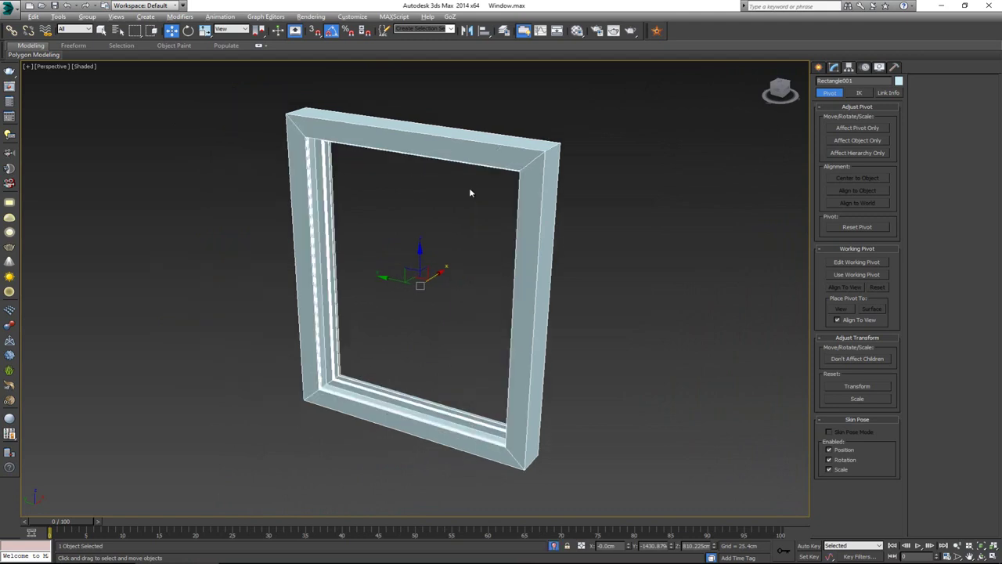
{"action": "left_click", "coordinate": [438, 273]}
{"action": "middle_click_drag", "start_coordinate": [436, 274], "coordinate": [481, 269], "text": "alt"}
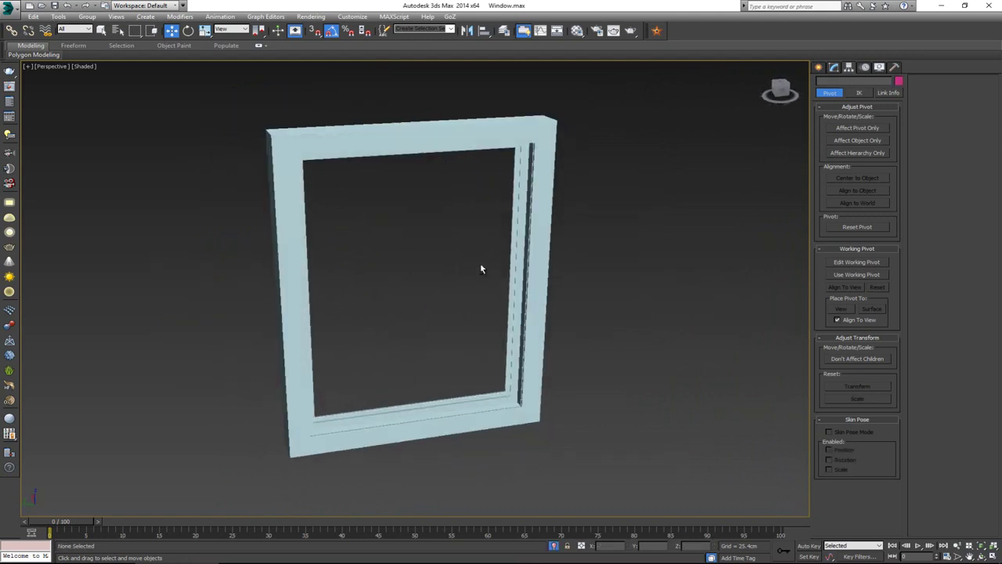
- Add an Edit Poly modifier to the outer frame above its Bevel Profile
{"action": "left_click", "coordinate": [452, 404]}
{"action": "scroll", "coordinate": [454, 383], "scroll_direction": "up", "scroll_amount": 3}
{"action": "left_click", "coordinate": [834, 68]}
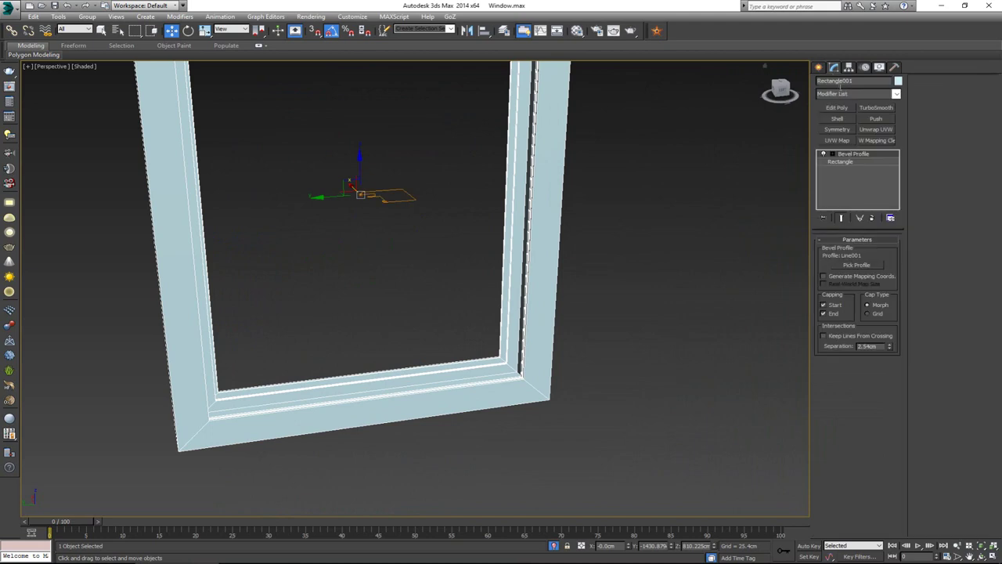
{"action": "left_click", "coordinate": [838, 108]}
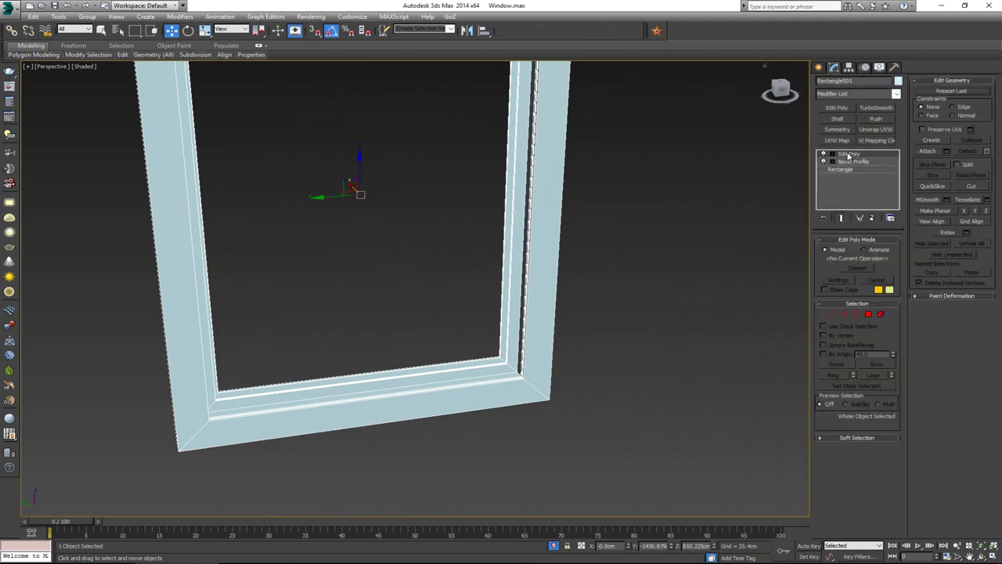
{"action": "scroll", "coordinate": [507, 368], "scroll_direction": "up", "scroll_amount": 2}
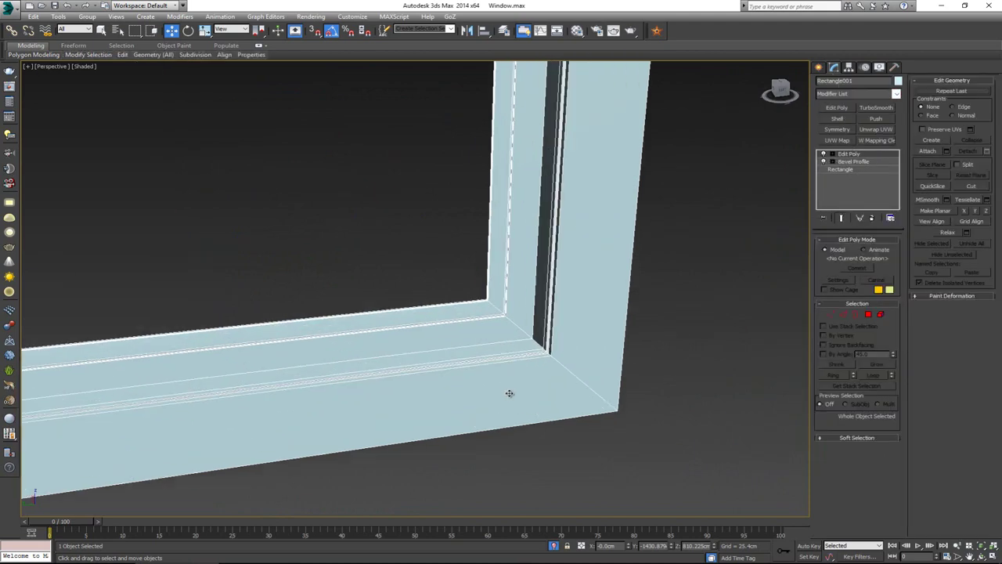
- Select the diagonal miter edge at each of the frame's four corners and extend the selection to full edge loops
{"action": "key", "text": "2"}
{"action": "left_click", "coordinate": [573, 376]}
{"action": "middle_click_drag", "start_coordinate": [333, 311], "coordinate": [465, 295]}
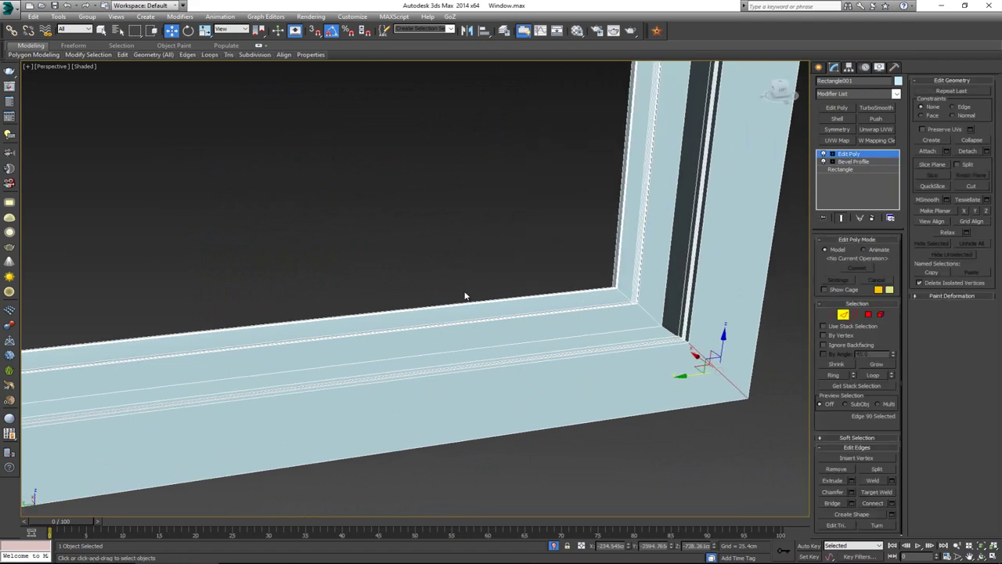
{"action": "scroll", "coordinate": [465, 296], "scroll_direction": "down", "scroll_amount": 3}
{"action": "left_click", "coordinate": [115, 382]}
{"action": "scroll", "coordinate": [233, 253], "scroll_direction": "down", "scroll_amount": 4}
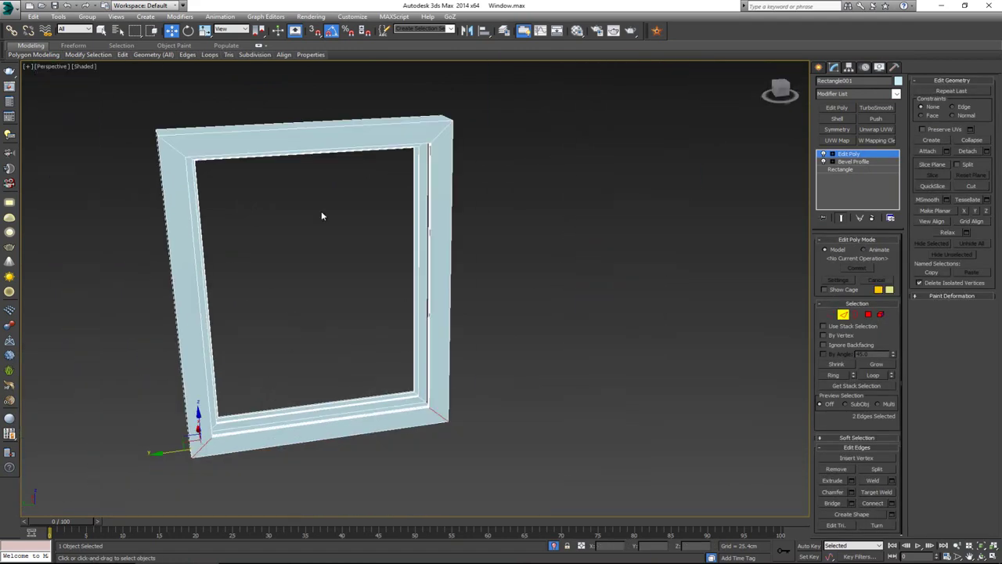
{"action": "left_click", "coordinate": [437, 142], "text": "ctrl"}
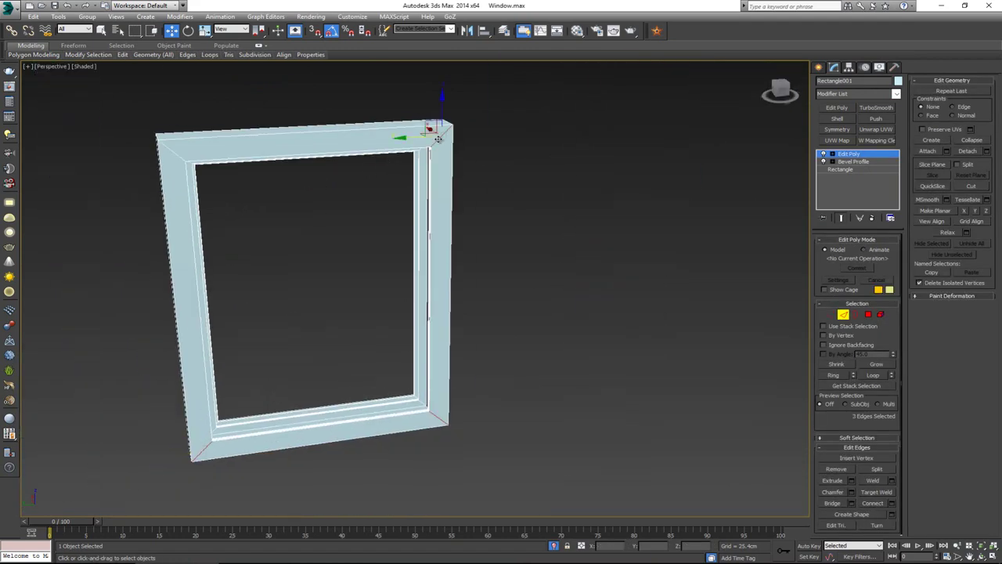
{"action": "left_click", "coordinate": [174, 152], "text": "ctrl"}
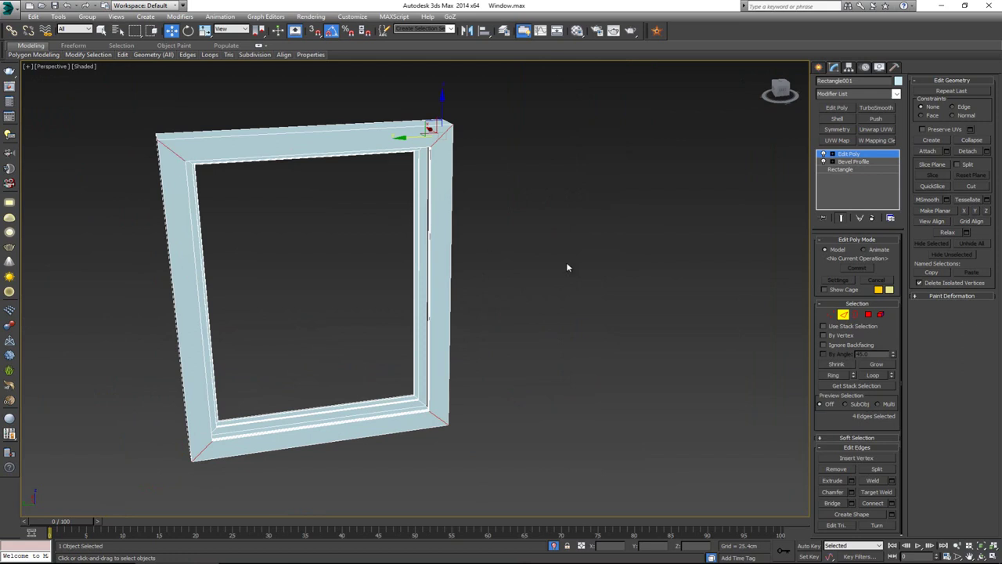
{"action": "left_click", "coordinate": [874, 375]}
- Chamfer the selected miter edge loops at the frame's corners by a small amount
{"action": "scroll", "coordinate": [436, 438], "scroll_direction": "up", "scroll_amount": 4}
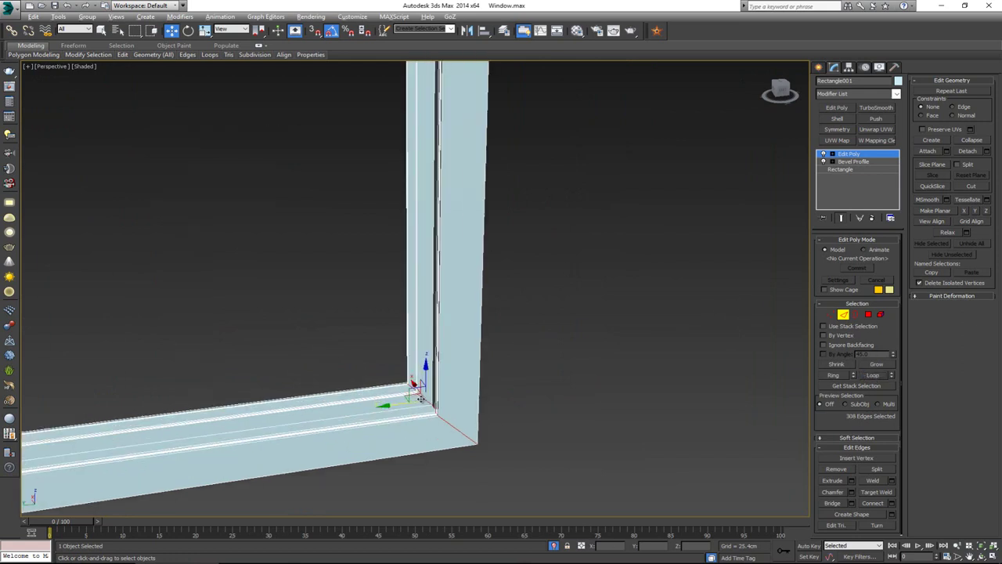
{"action": "middle_click_drag", "start_coordinate": [420, 399], "coordinate": [435, 329], "text": "alt"}
{"action": "scroll", "coordinate": [438, 327], "scroll_direction": "up", "scroll_amount": 4}
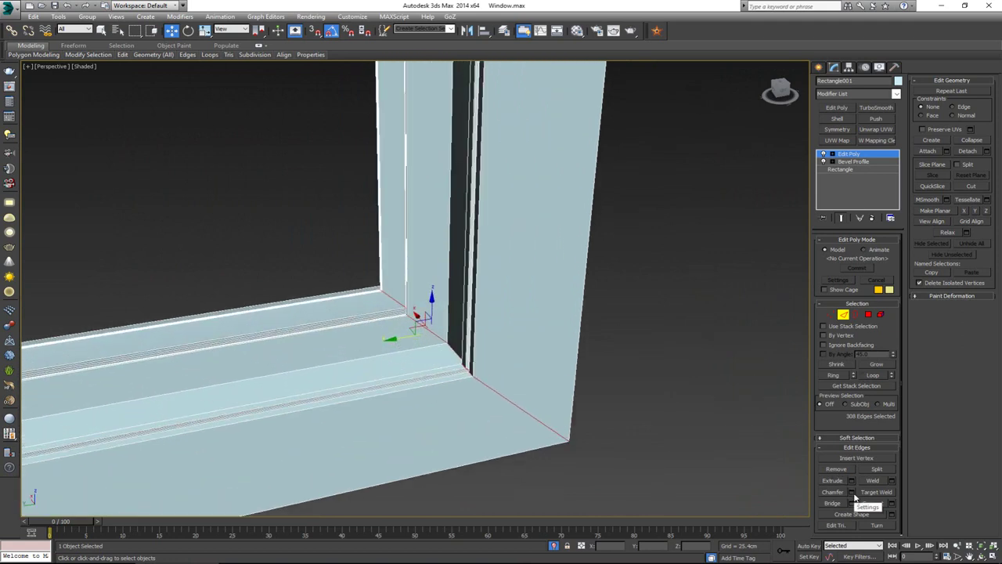
{"action": "left_click", "coordinate": [853, 494]}
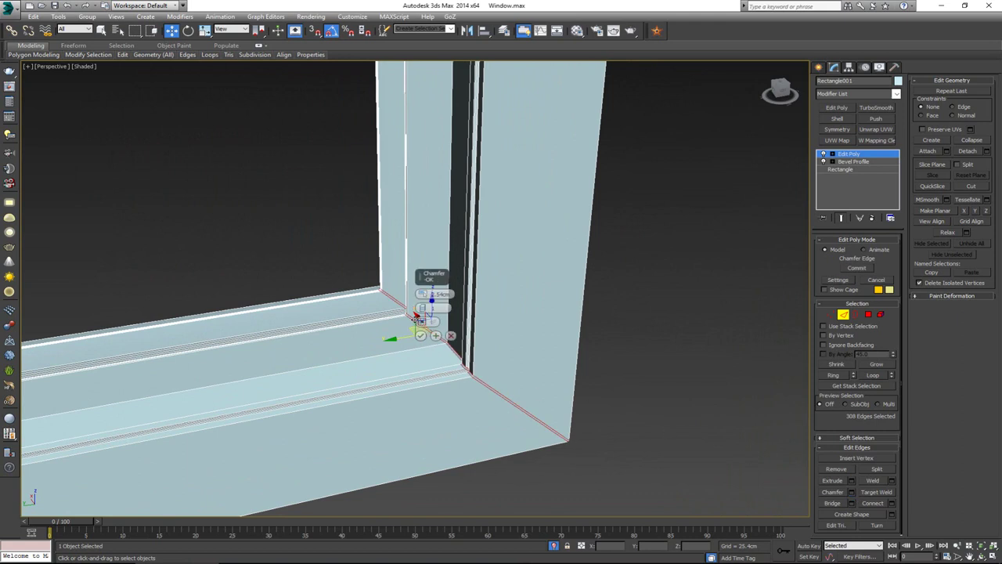
{"action": "left_click_drag", "start_coordinate": [423, 294], "coordinate": [423, 305]}
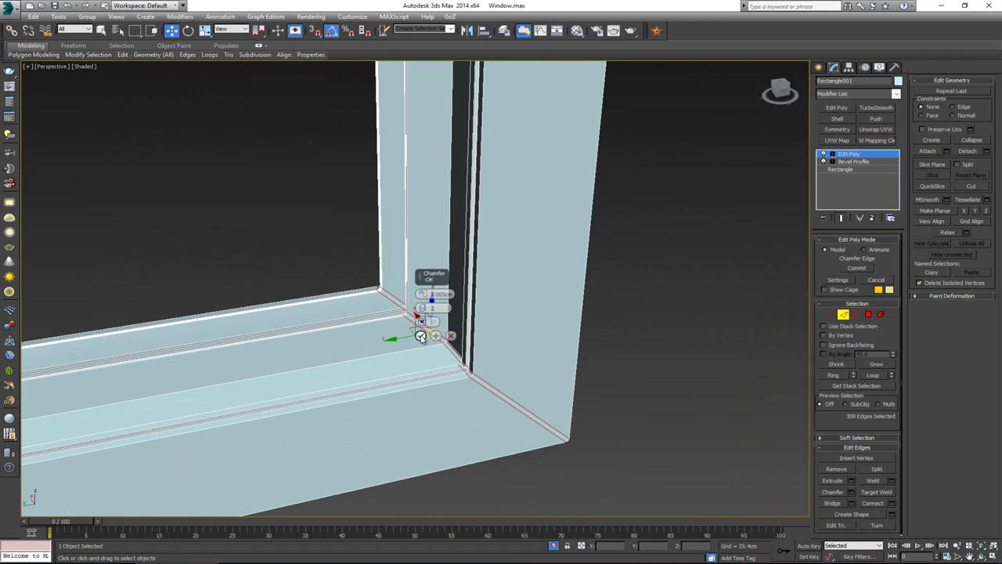
{"action": "left_click", "coordinate": [421, 336]}
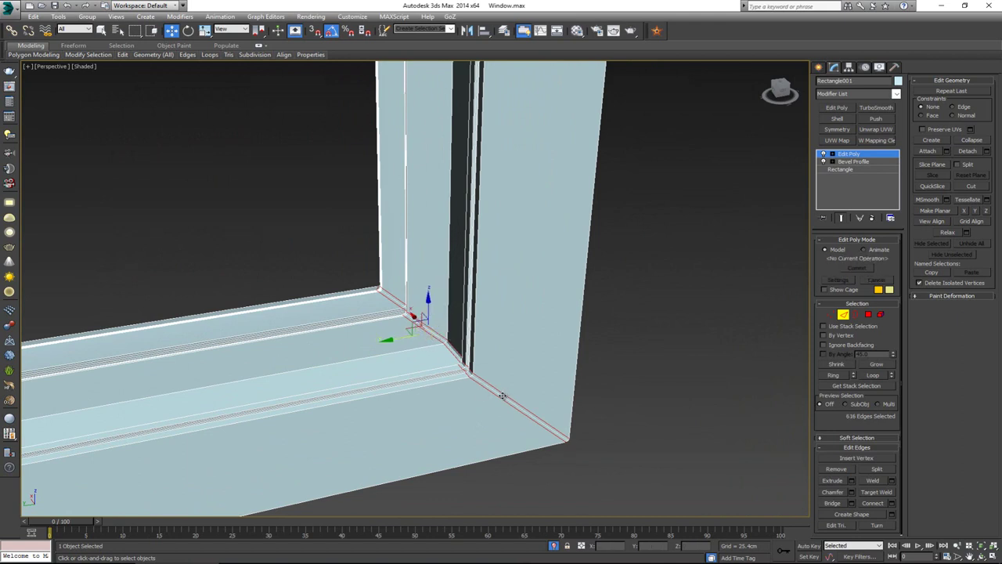
- Select the centre edge loops of the chamfered miter joints at the frame's two lower corners
{"action": "left_click", "coordinate": [503, 396]}
{"action": "scroll", "coordinate": [498, 396], "scroll_direction": "up", "scroll_amount": 2}
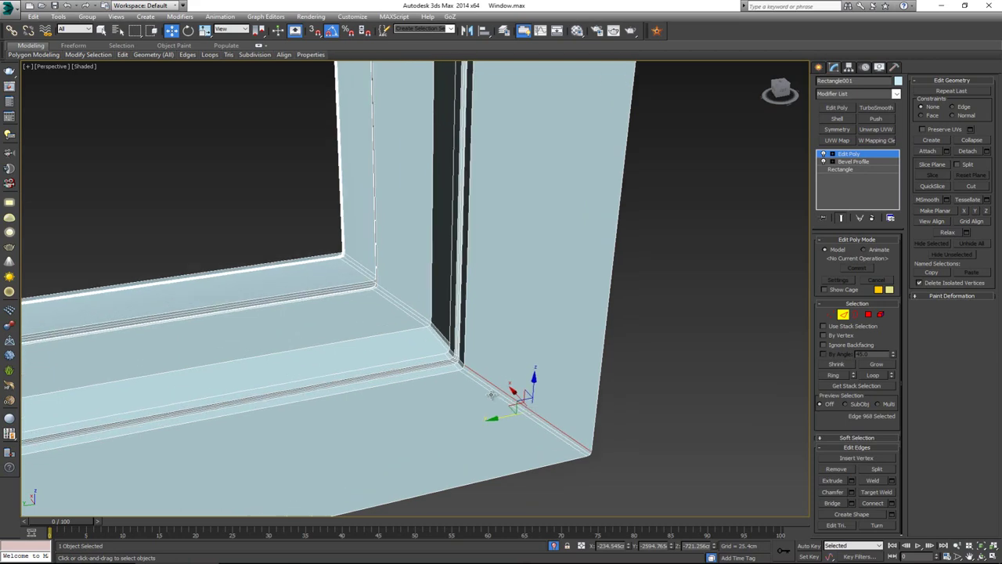
{"action": "double_click", "coordinate": [502, 395]}
{"action": "middle_click_drag", "start_coordinate": [537, 356], "coordinate": [582, 358]}
{"action": "scroll", "coordinate": [573, 356], "scroll_direction": "down", "scroll_amount": 6}
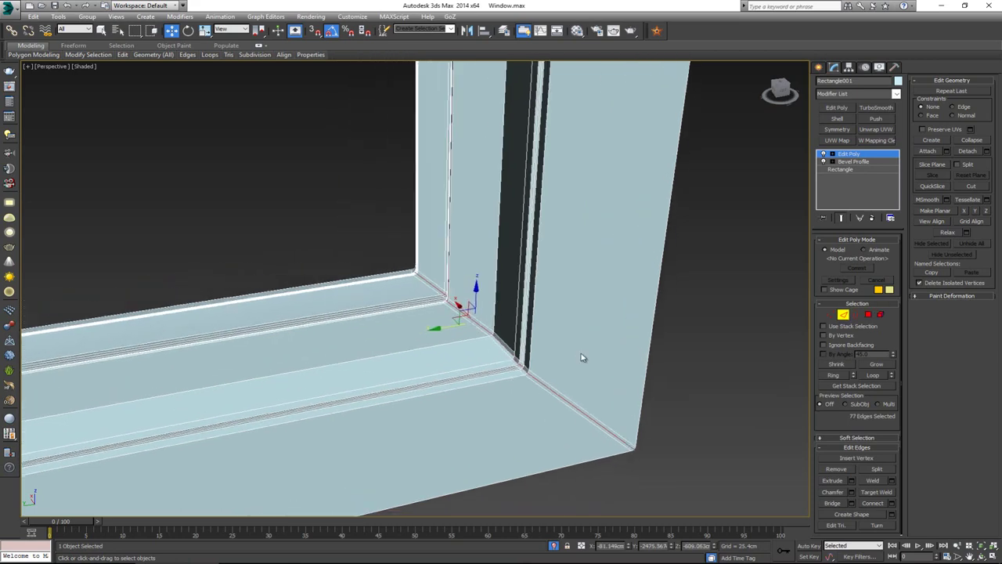
{"action": "middle_click_drag", "start_coordinate": [353, 412], "coordinate": [458, 313]}
{"action": "scroll", "coordinate": [389, 338], "scroll_direction": "up", "scroll_amount": 4}
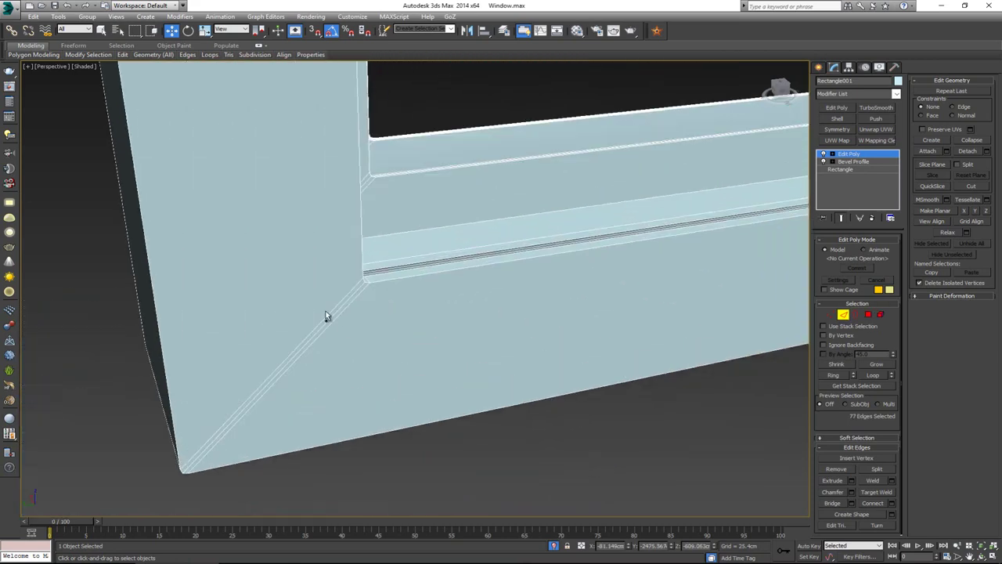
{"action": "double_click", "coordinate": [334, 316], "text": "ctrl"}
{"action": "middle_click_drag", "start_coordinate": [385, 300], "coordinate": [365, 322]}
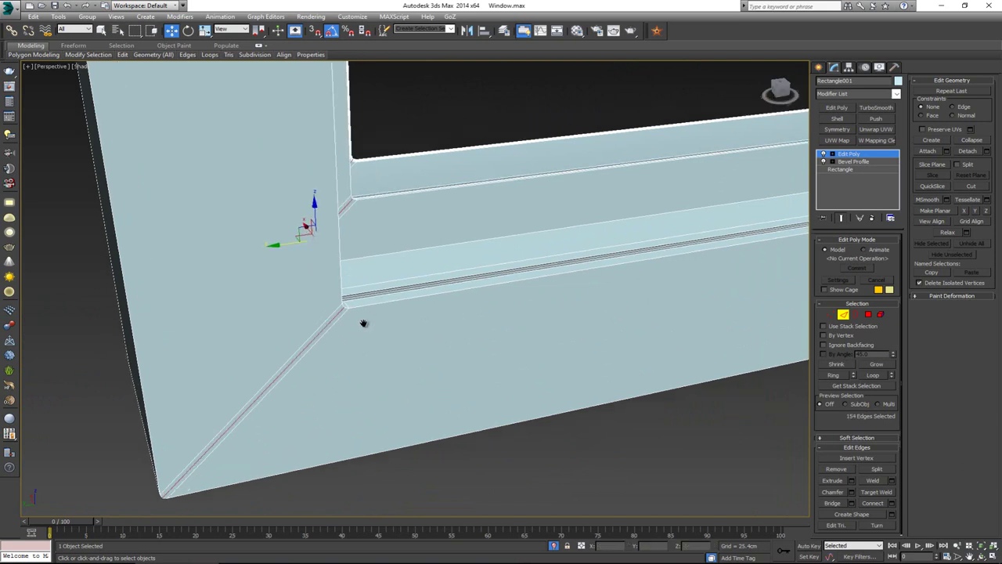
- Add the centre edge loops of the chamfered miter joints at the frame's two upper corners to the selection
{"action": "scroll", "coordinate": [374, 291], "scroll_direction": "down", "scroll_amount": 6}
{"action": "middle_click_drag", "start_coordinate": [383, 201], "coordinate": [377, 262]}
{"action": "scroll", "coordinate": [376, 261], "scroll_direction": "up", "scroll_amount": 5}
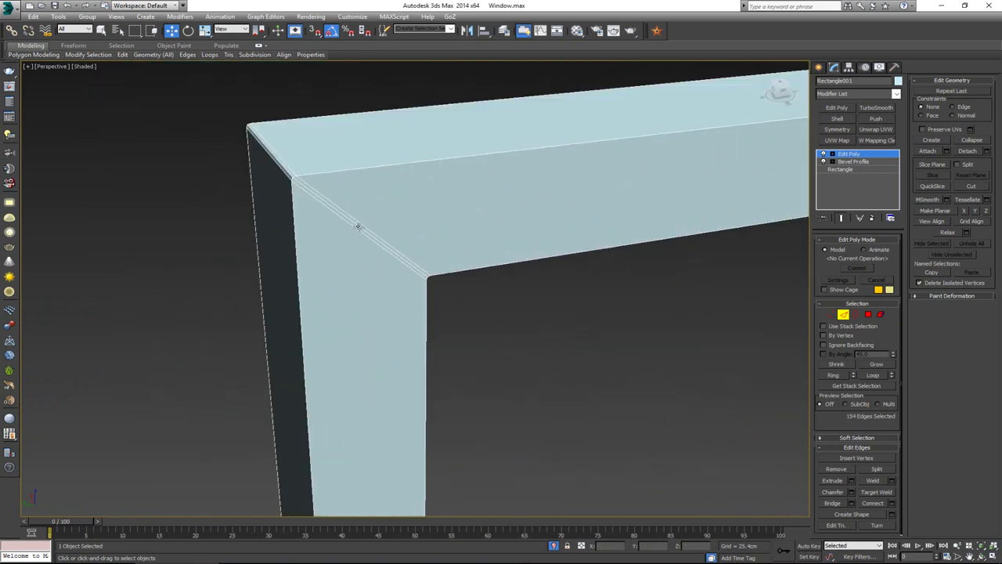
{"action": "double_click", "coordinate": [358, 226], "text": "ctrl"}
{"action": "scroll", "coordinate": [512, 285], "scroll_direction": "down", "scroll_amount": 6}
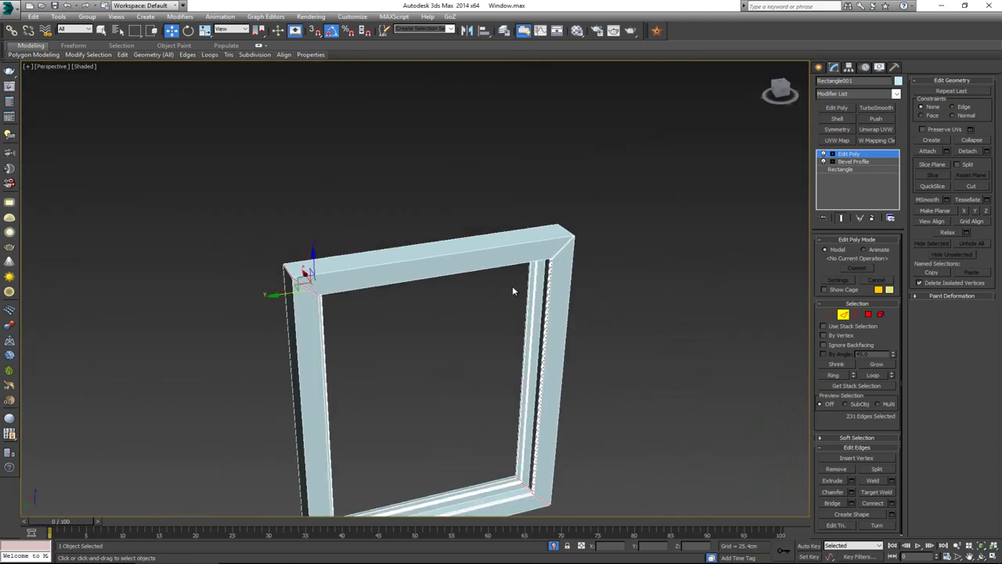
{"action": "scroll", "coordinate": [537, 290], "scroll_direction": "up", "scroll_amount": 6}
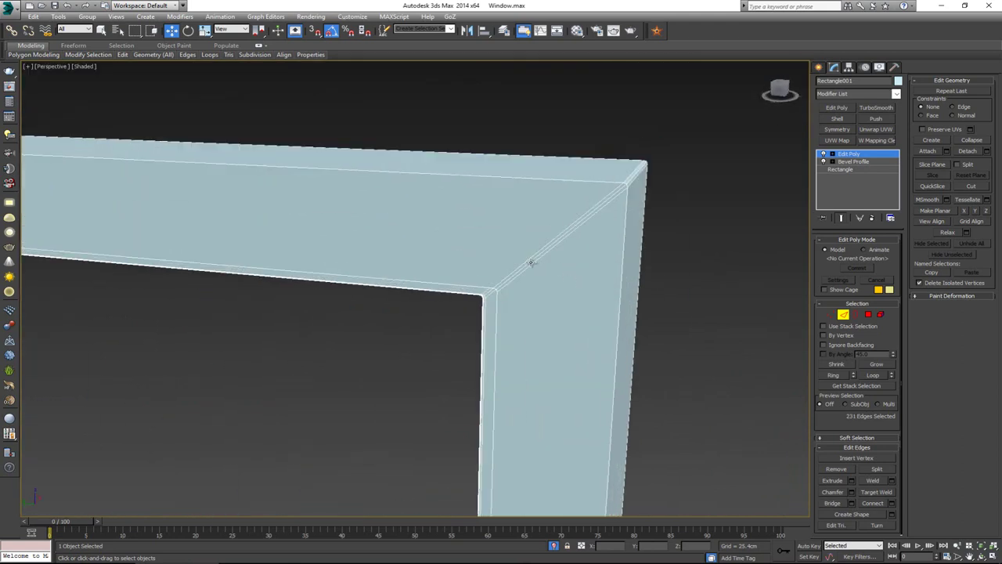
{"action": "double_click", "coordinate": [531, 262], "text": "ctrl"}
{"action": "key", "text": "ctrl+z"}
{"action": "key", "text": "ctrl+z"}
{"action": "double_click", "coordinate": [531, 260], "text": "ctrl"}
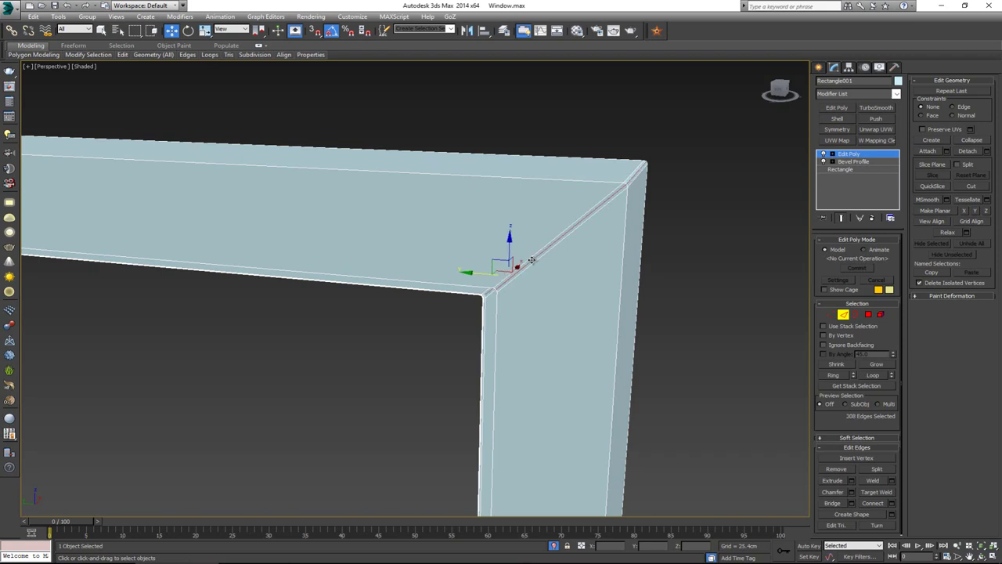
- Extrude the selected miter loops inward with a negative height and a small width to form narrow seam grooves, then finish edge editing
{"action": "left_click", "coordinate": [853, 480]}
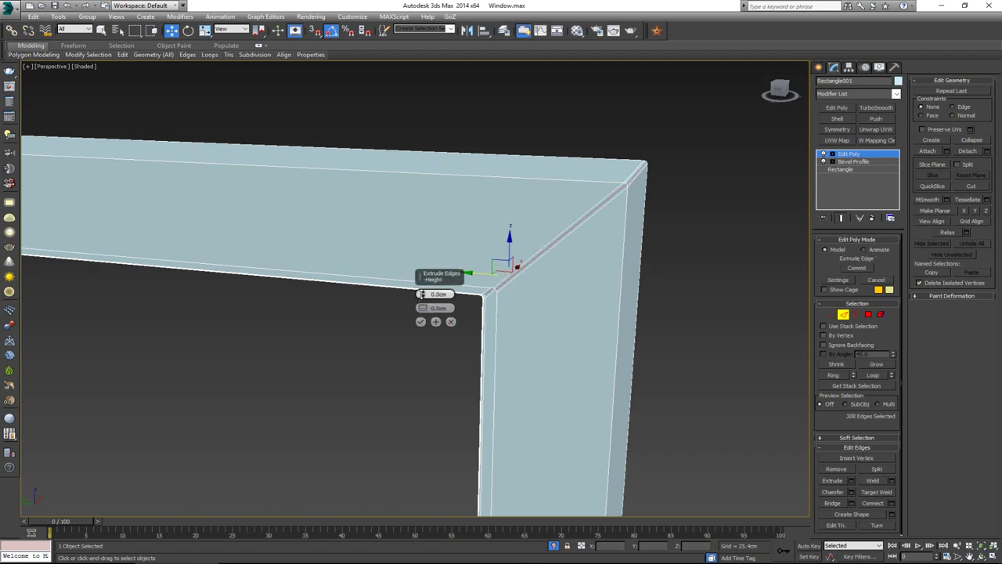
{"action": "left_click_drag", "start_coordinate": [421, 294], "coordinate": [426, 308]}
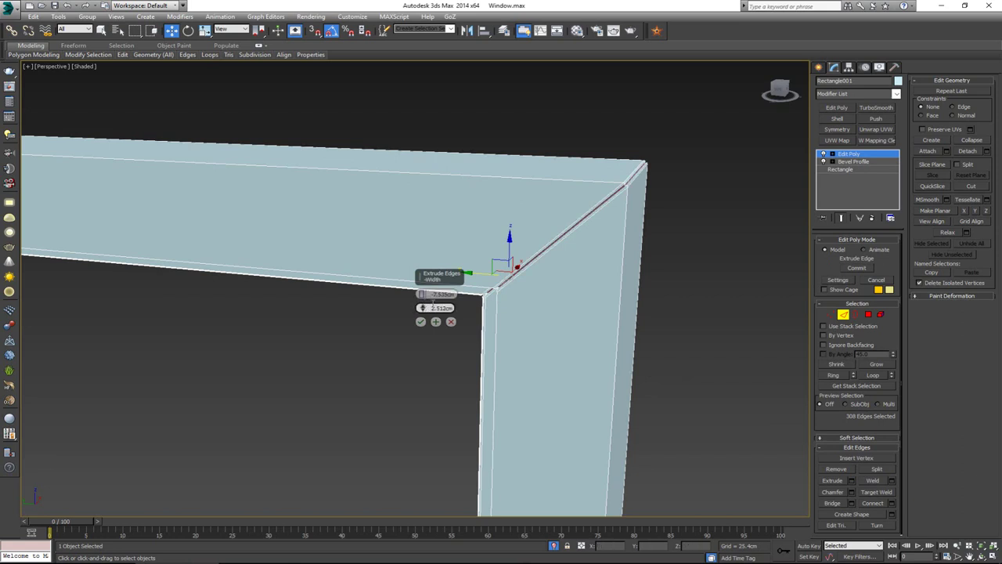
{"action": "left_click", "coordinate": [421, 321]}
{"action": "left_click", "coordinate": [428, 322]}
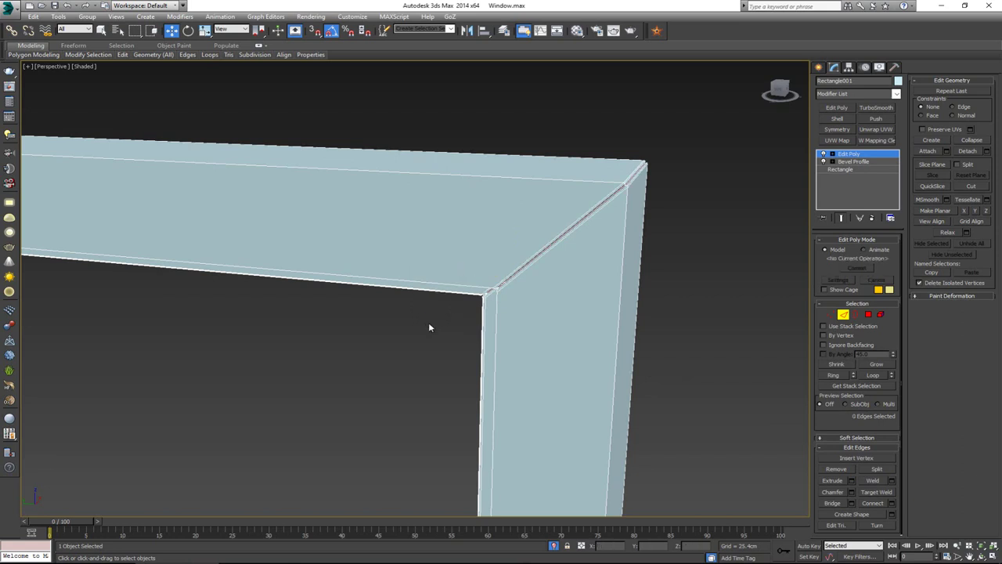
{"action": "left_click", "coordinate": [844, 315]}
{"action": "left_click", "coordinate": [646, 235]}
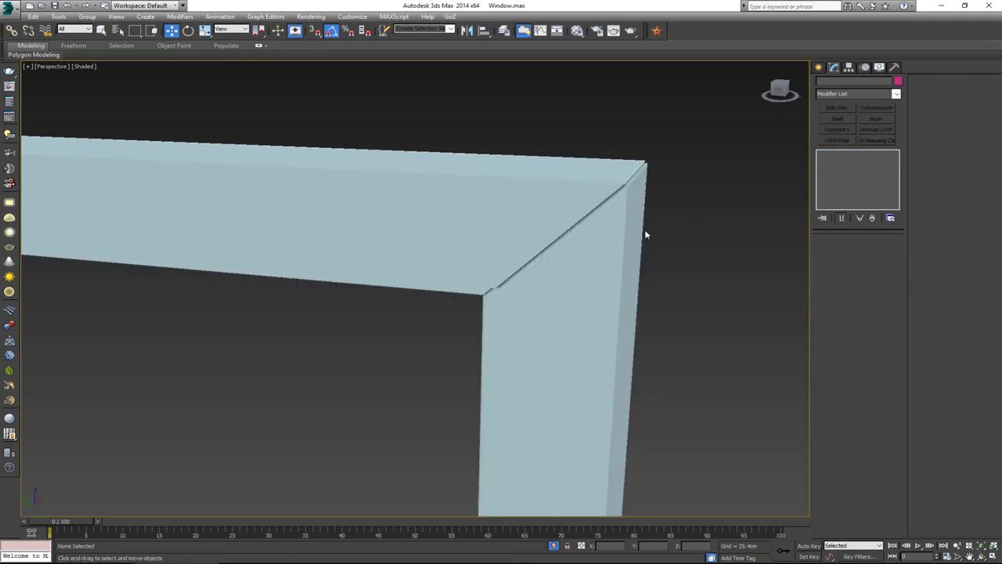
- Examine the miter grooves at the frame's corners from several angles and distances
{"action": "scroll", "coordinate": [486, 270], "scroll_direction": "down", "scroll_amount": 8}
{"action": "mouse_move", "coordinate": [454, 271]}
{"action": "middle_mouse_down", "text": "alt"}
{"action": "mouse_move", "coordinate": [482, 257]}
{"action": "mouse_move", "coordinate": [469, 268]}
{"action": "middle_mouse_up", "text": "alt"}
{"action": "scroll", "coordinate": [531, 159], "scroll_direction": "up", "scroll_amount": 10}
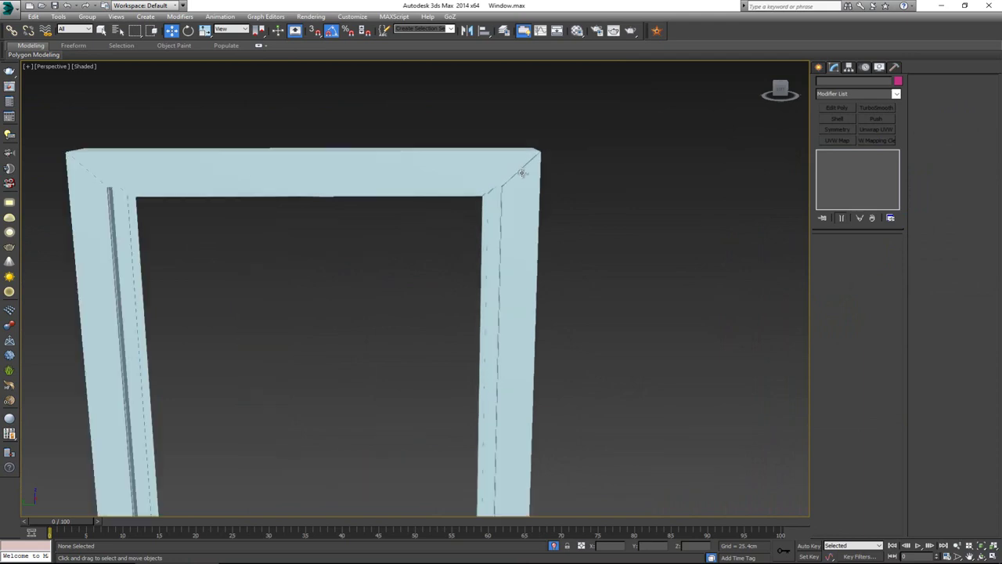
{"action": "scroll", "coordinate": [521, 174], "scroll_direction": "down", "scroll_amount": 3}
{"action": "scroll", "coordinate": [516, 190], "scroll_direction": "down", "scroll_amount": 6}
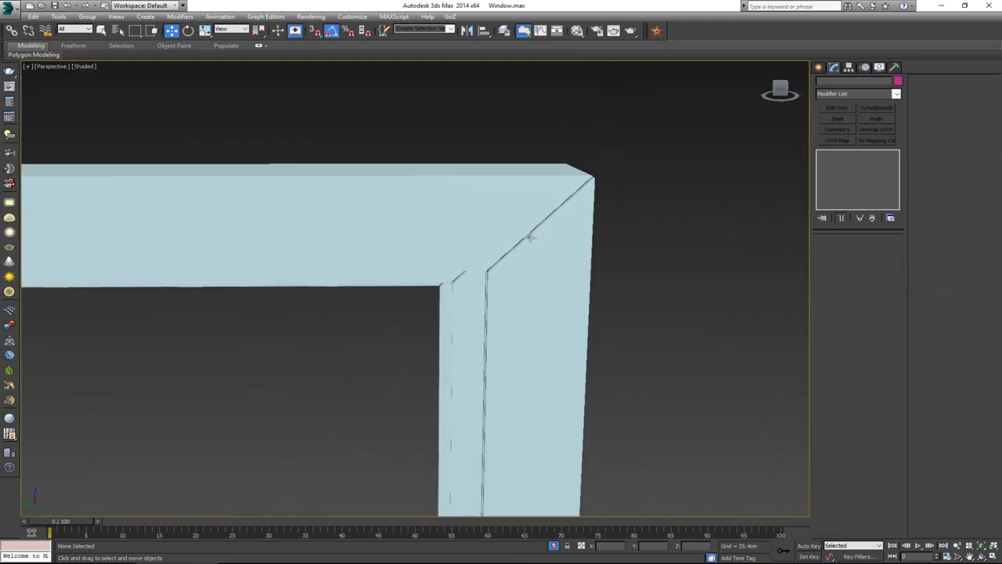
{"action": "middle_click_drag", "start_coordinate": [527, 237], "coordinate": [491, 241], "text": "alt"}
{"action": "scroll", "coordinate": [468, 212], "scroll_direction": "up", "scroll_amount": 4}
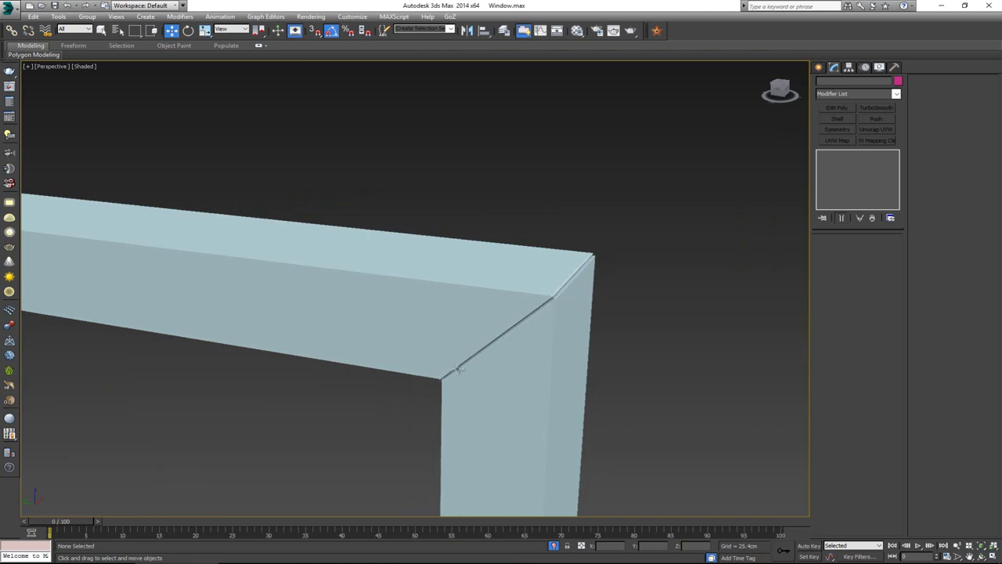
{"action": "middle_click_drag", "start_coordinate": [452, 348], "coordinate": [477, 284]}
{"action": "scroll", "coordinate": [476, 284], "scroll_direction": "down", "scroll_amount": 5}
{"action": "middle_click_drag", "start_coordinate": [443, 443], "coordinate": [441, 349]}
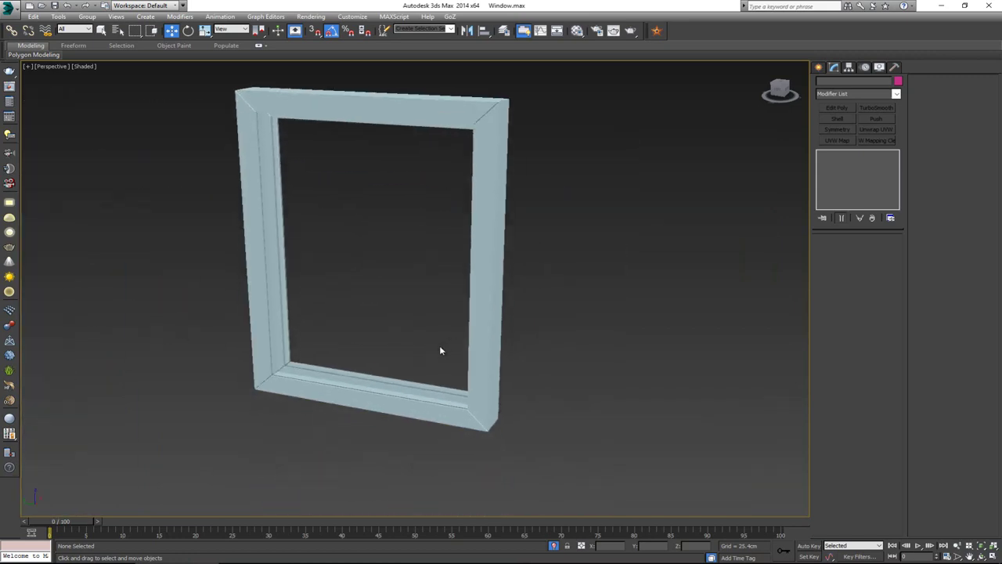
{"action": "middle_click_drag", "start_coordinate": [287, 308], "coordinate": [326, 315], "text": "alt"}
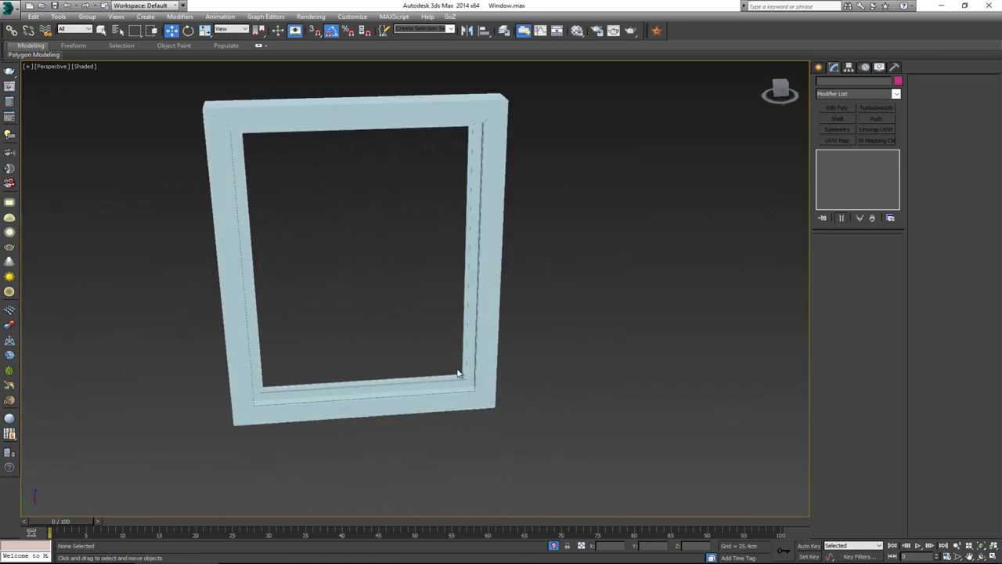
{"action": "middle_click_drag", "start_coordinate": [469, 349], "coordinate": [453, 325], "text": "alt"}
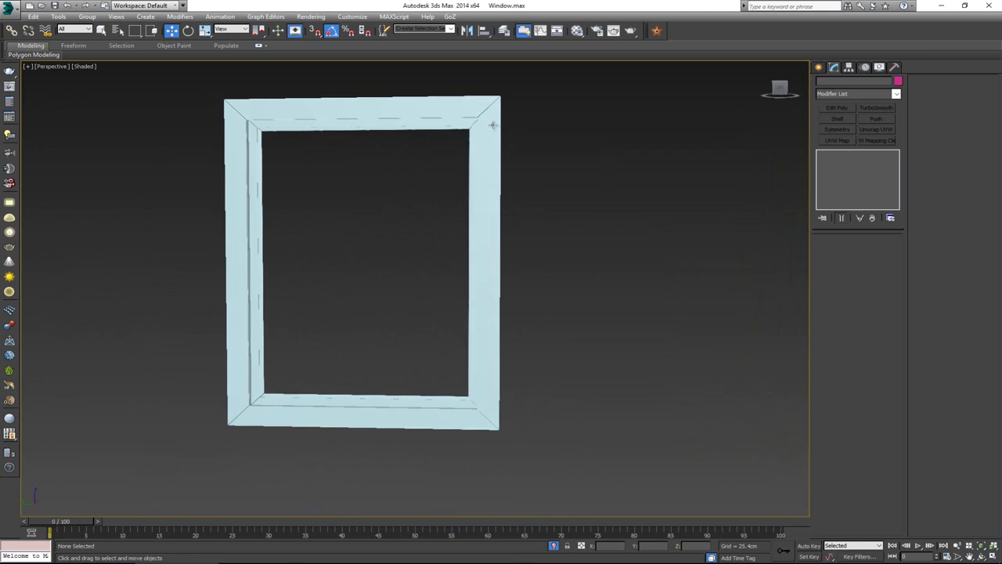
{"action": "middle_click_drag", "start_coordinate": [418, 173], "coordinate": [281, 144], "text": "alt"}
{"action": "scroll", "coordinate": [262, 121], "scroll_direction": "up", "scroll_amount": 7}
{"action": "scroll", "coordinate": [285, 144], "scroll_direction": "down", "scroll_amount": 6}
{"action": "middle_click_drag", "start_coordinate": [430, 174], "coordinate": [398, 175], "text": "alt"}
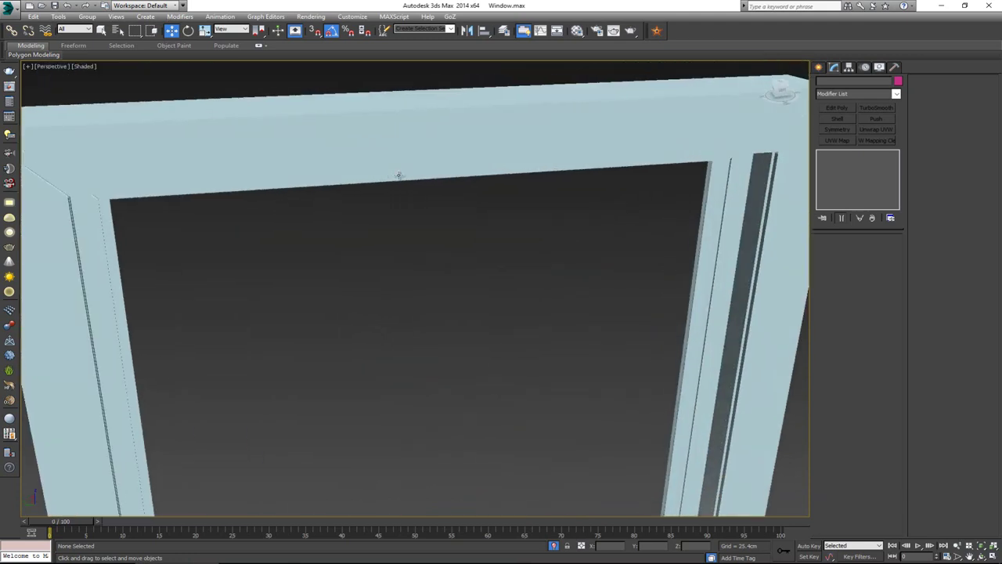
- Select all lengthwise edges across the outer frame's top member and extend the selection to full loops around the frame
{"action": "left_click", "coordinate": [400, 165]}
{"action": "scroll", "coordinate": [418, 157], "scroll_direction": "down", "scroll_amount": 5}
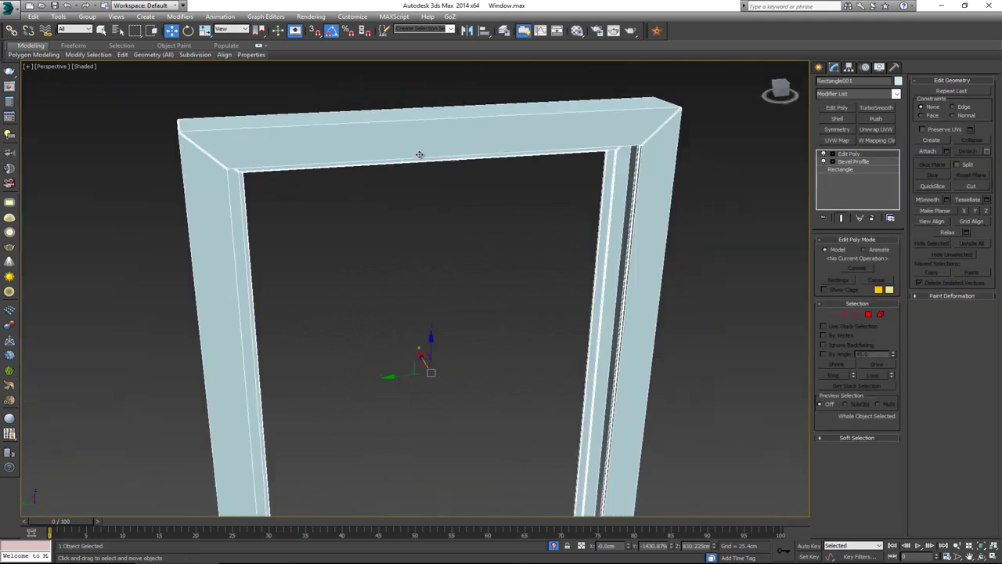
{"action": "key", "text": "2"}
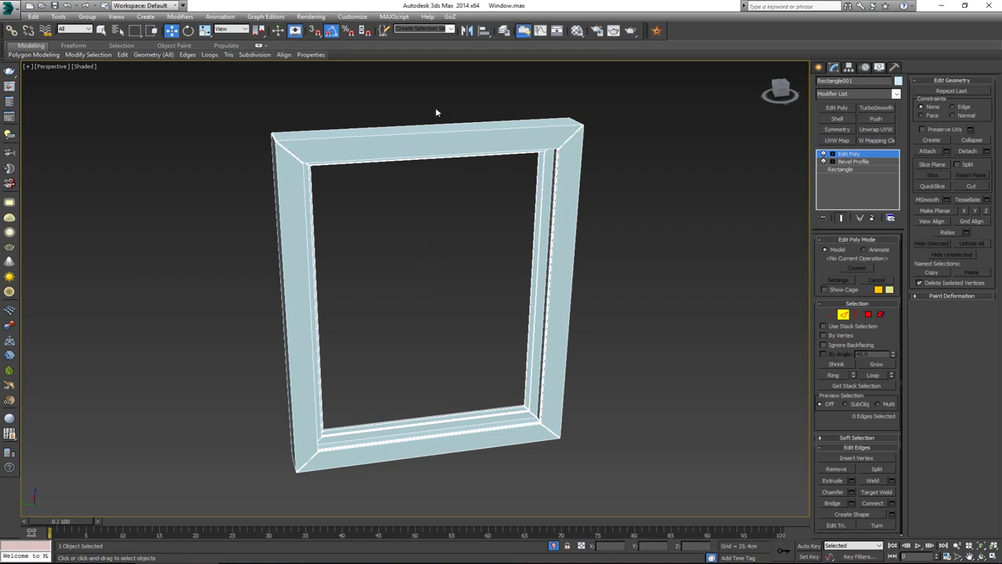
{"action": "mouse_move", "coordinate": [436, 108]}
{"action": "left_mouse_down"}
{"action": "mouse_move", "coordinate": [441, 175]}
{"action": "mouse_move", "coordinate": [435, 120]}
{"action": "left_mouse_up"}
{"action": "middle_click_drag", "start_coordinate": [437, 125], "coordinate": [424, 125], "text": "alt"}
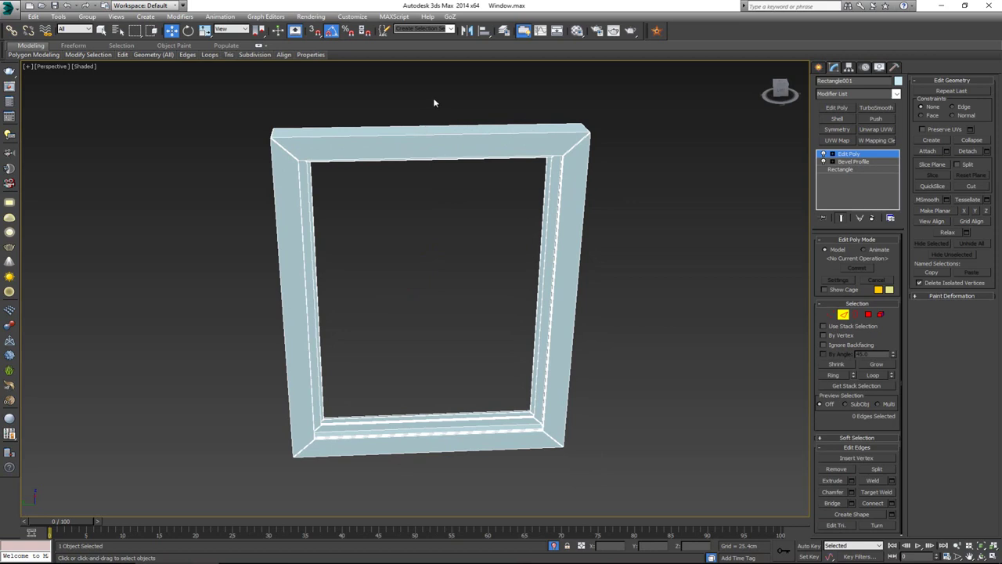
{"action": "left_click_drag", "start_coordinate": [436, 180], "coordinate": [434, 177]}
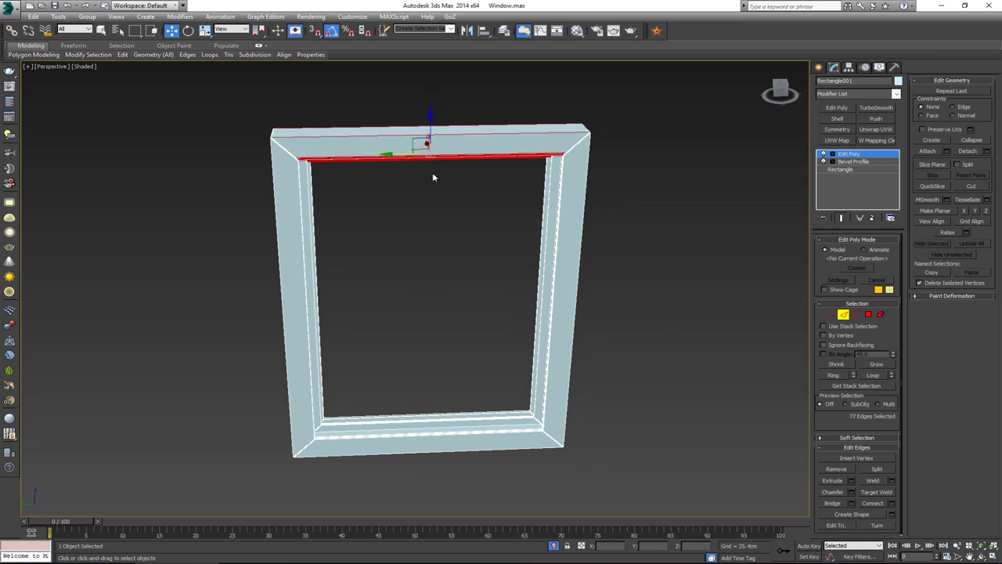
{"action": "left_click_drag", "start_coordinate": [475, 263], "coordinate": [632, 278]}
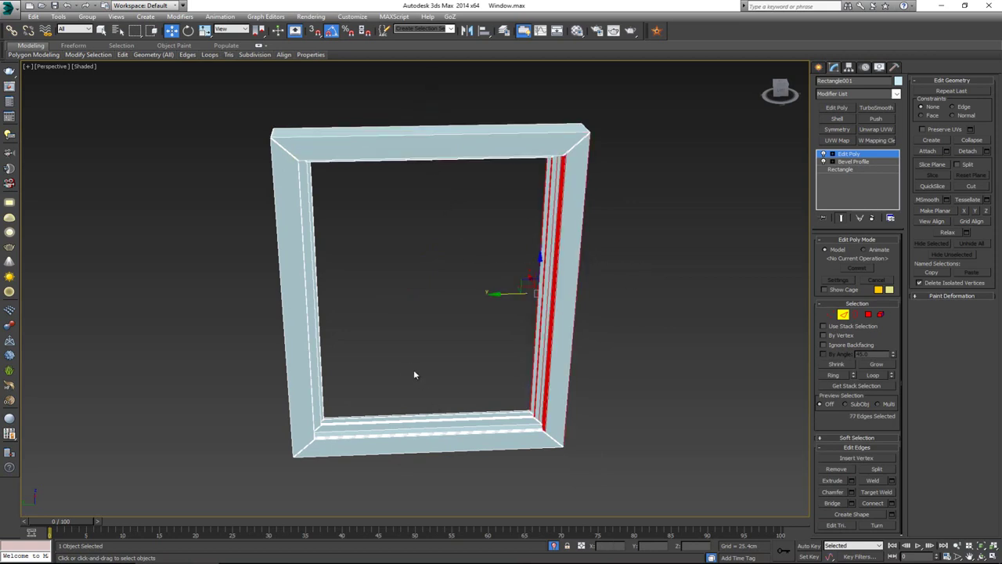
{"action": "left_click_drag", "start_coordinate": [414, 373], "coordinate": [422, 511]}
{"action": "left_click_drag", "start_coordinate": [361, 282], "coordinate": [227, 299]}
{"action": "left_click_drag", "start_coordinate": [419, 104], "coordinate": [419, 194]}
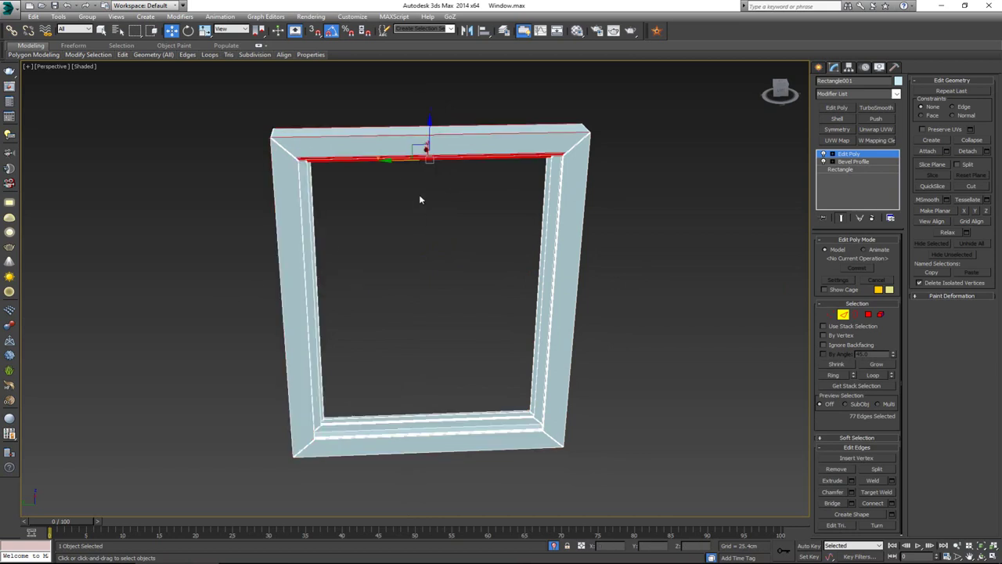
{"action": "left_click", "coordinate": [869, 377]}
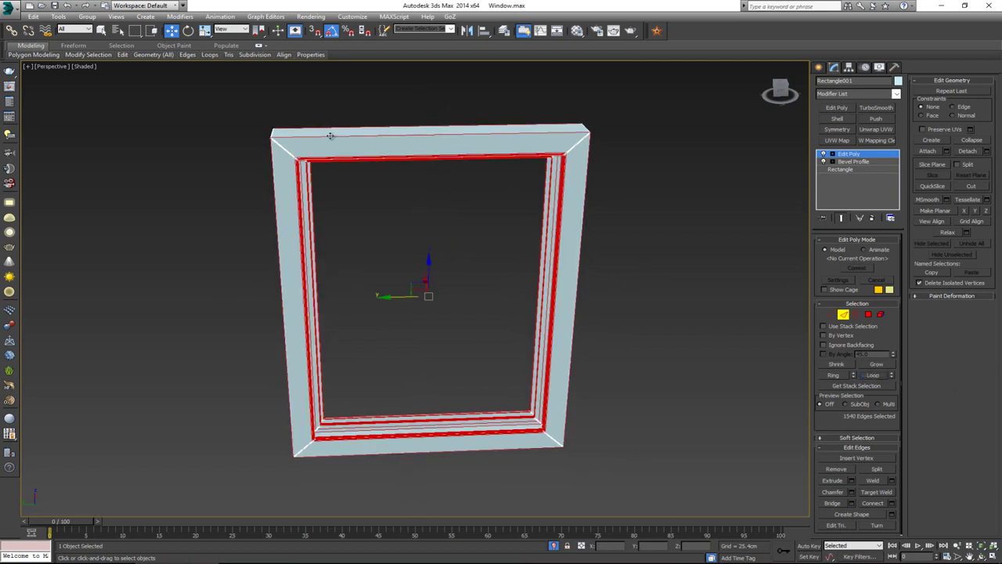
- Chamfer the selected lengthwise edge loops by a small amount with 2 segments, then finish edge editing
{"action": "middle_click_drag", "start_coordinate": [349, 386], "coordinate": [377, 229], "text": "alt"}
{"action": "scroll", "coordinate": [353, 206], "scroll_direction": "up", "scroll_amount": 7}
{"action": "middle_click_drag", "start_coordinate": [352, 198], "coordinate": [412, 249], "text": "alt"}
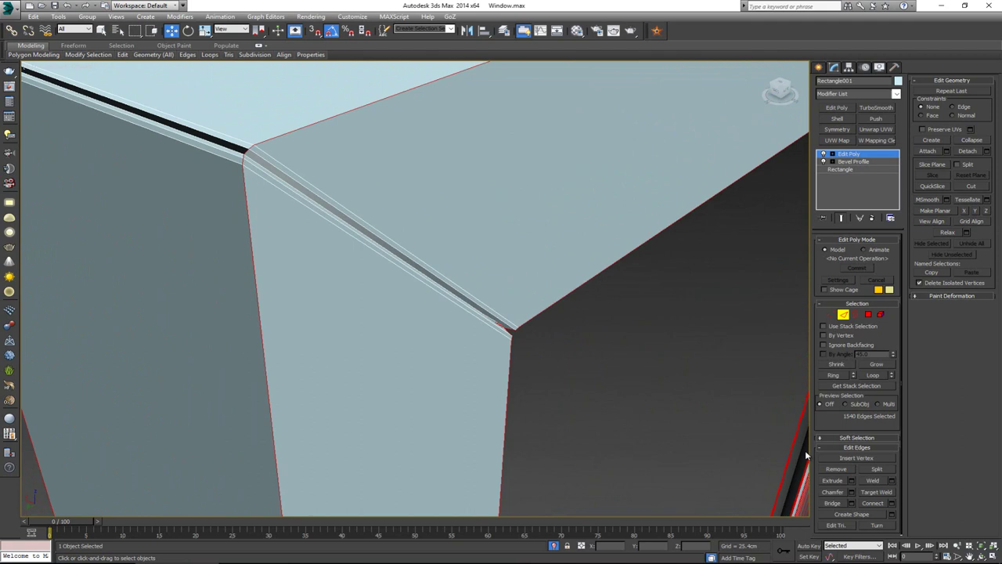
{"action": "left_click", "coordinate": [852, 492]}
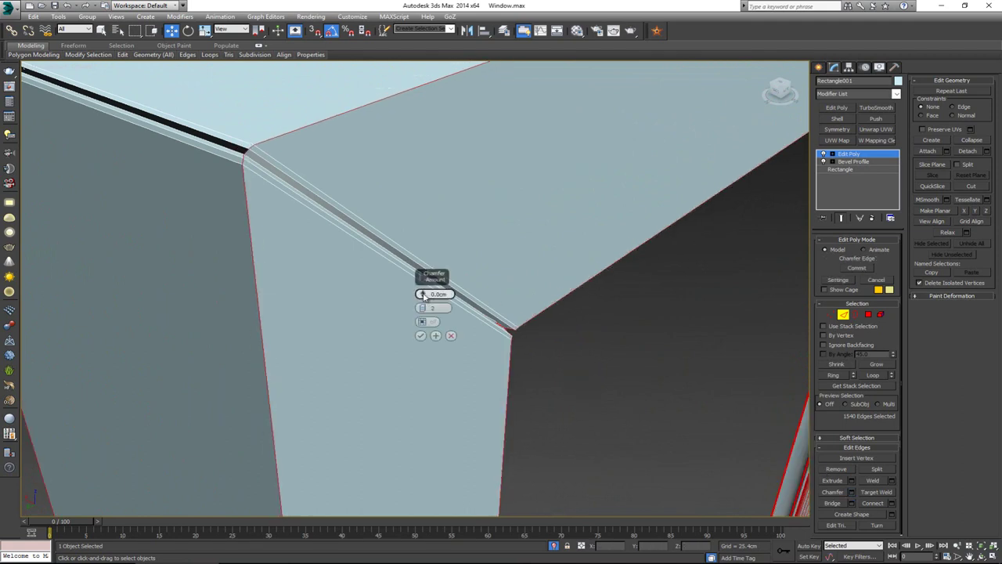
{"action": "left_click_drag", "start_coordinate": [422, 294], "coordinate": [425, 291]}
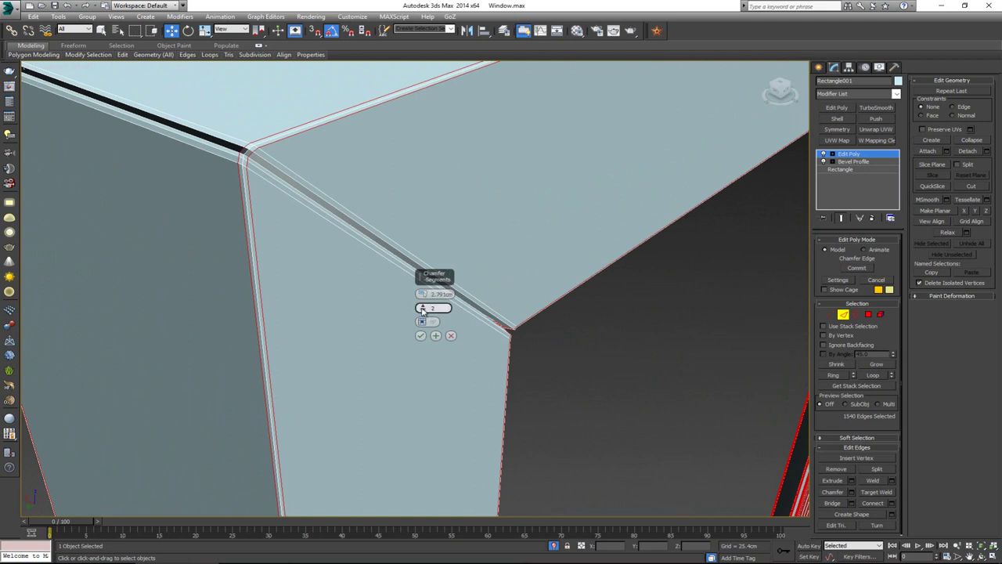
{"action": "left_click", "coordinate": [423, 310]}
{"action": "left_click", "coordinate": [420, 335]}
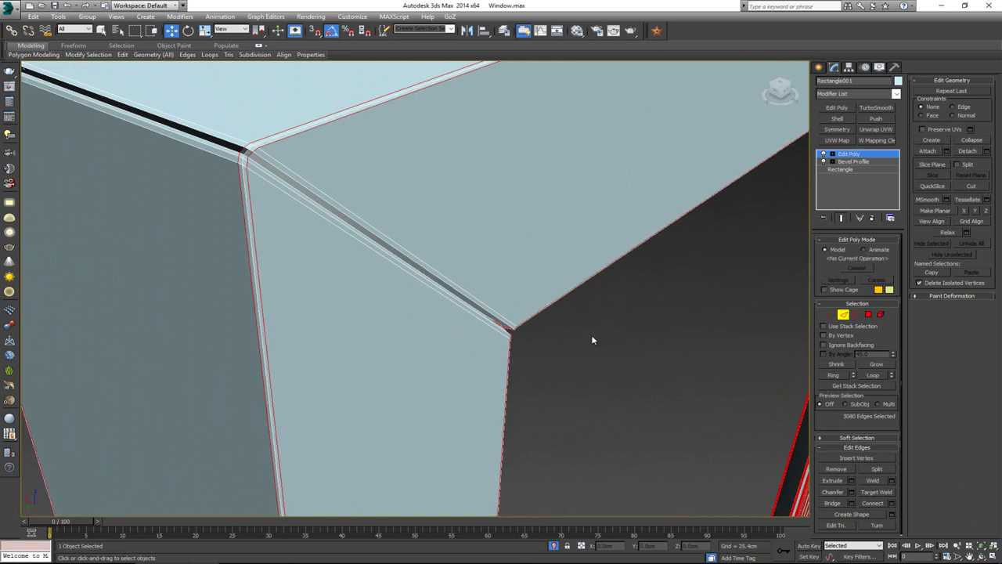
{"action": "left_click", "coordinate": [844, 316]}
{"action": "left_click", "coordinate": [680, 345]}
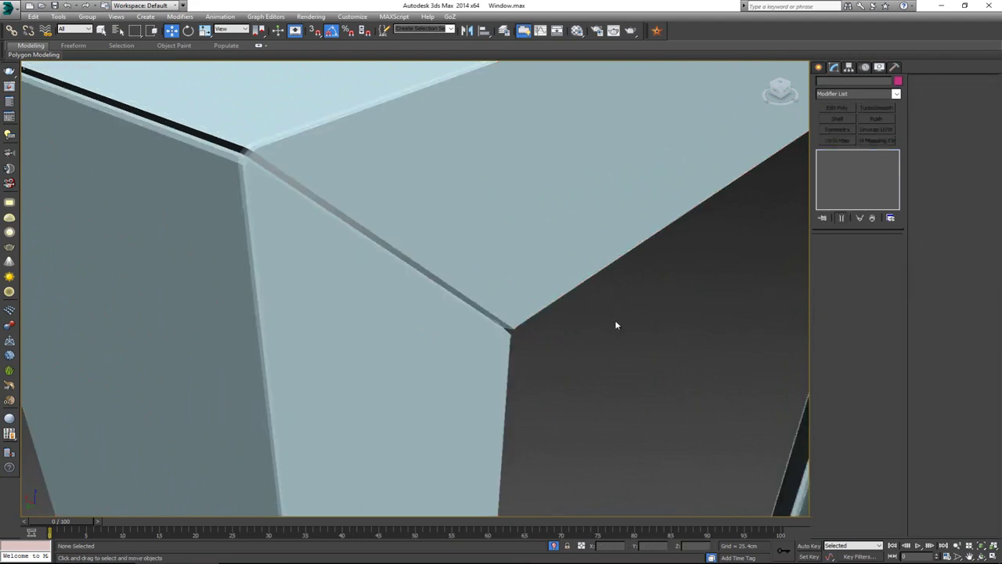
- Inspect the chamfered lengthwise edges and miter grooves at the frame's lower inner corner, with and without the wireframe overlay
{"action": "middle_click_drag", "start_coordinate": [615, 319], "coordinate": [494, 136]}
{"action": "scroll", "coordinate": [545, 289], "scroll_direction": "down", "scroll_amount": 5}
{"action": "scroll", "coordinate": [410, 416], "scroll_direction": "up", "scroll_amount": 3}
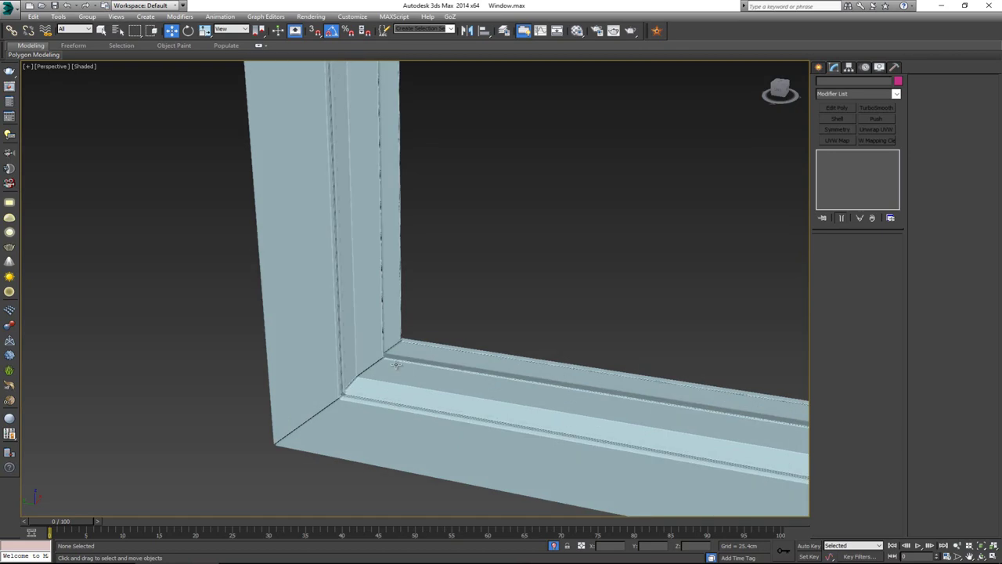
{"action": "middle_click_drag", "start_coordinate": [445, 363], "coordinate": [372, 354], "text": "alt"}
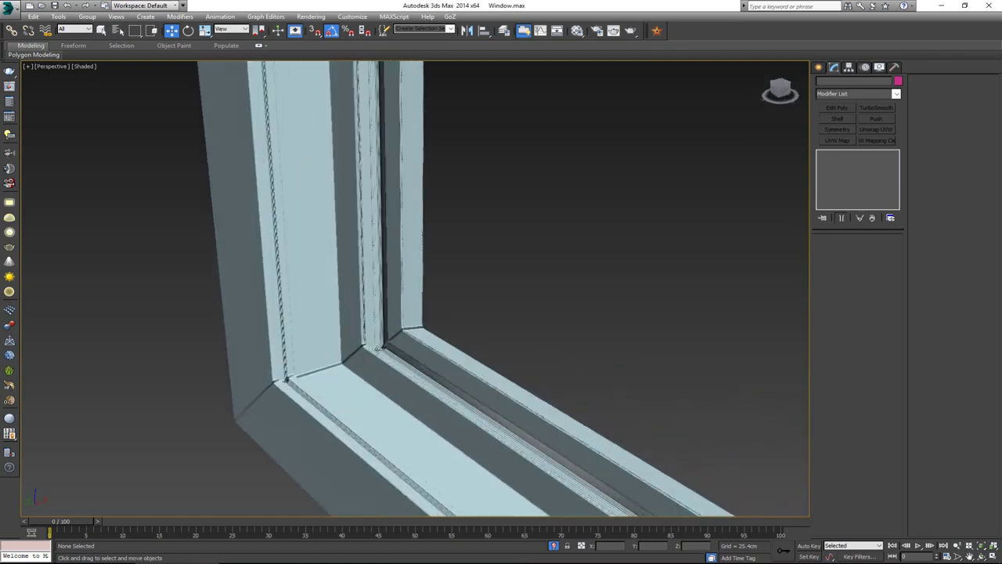
{"action": "scroll", "coordinate": [372, 354], "scroll_direction": "up", "scroll_amount": 3}
{"action": "left_click", "coordinate": [372, 355]}
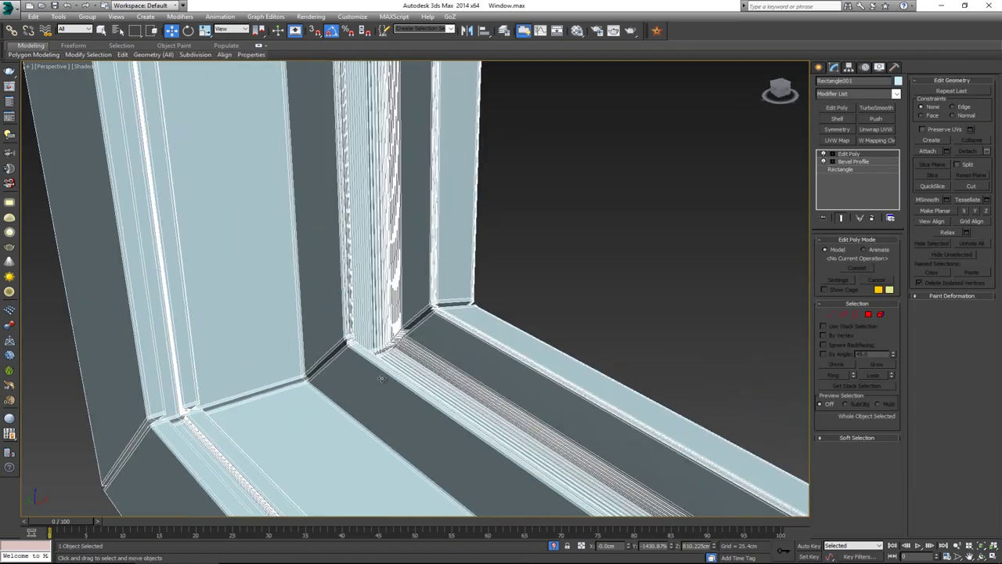
{"action": "scroll", "coordinate": [382, 378], "scroll_direction": "down", "scroll_amount": 5}
{"action": "left_click", "coordinate": [486, 317]}
{"action": "scroll", "coordinate": [439, 313], "scroll_direction": "down", "scroll_amount": 1}
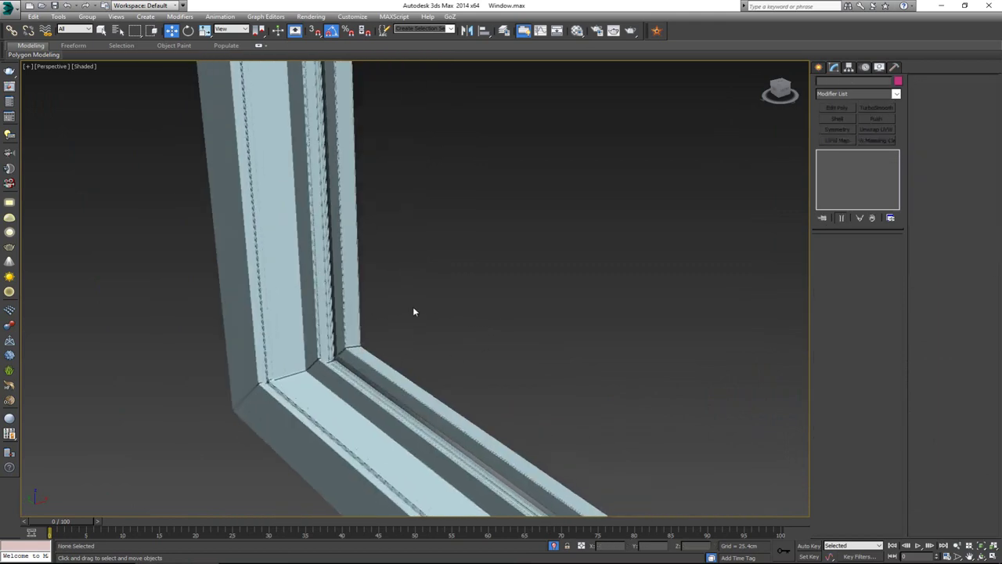
- End the outer frame's isolation, then select the inner sash frame and show it on its own
{"action": "middle_click_drag", "start_coordinate": [416, 308], "coordinate": [354, 329], "text": "alt"}
{"action": "right_click", "coordinate": [354, 329]}
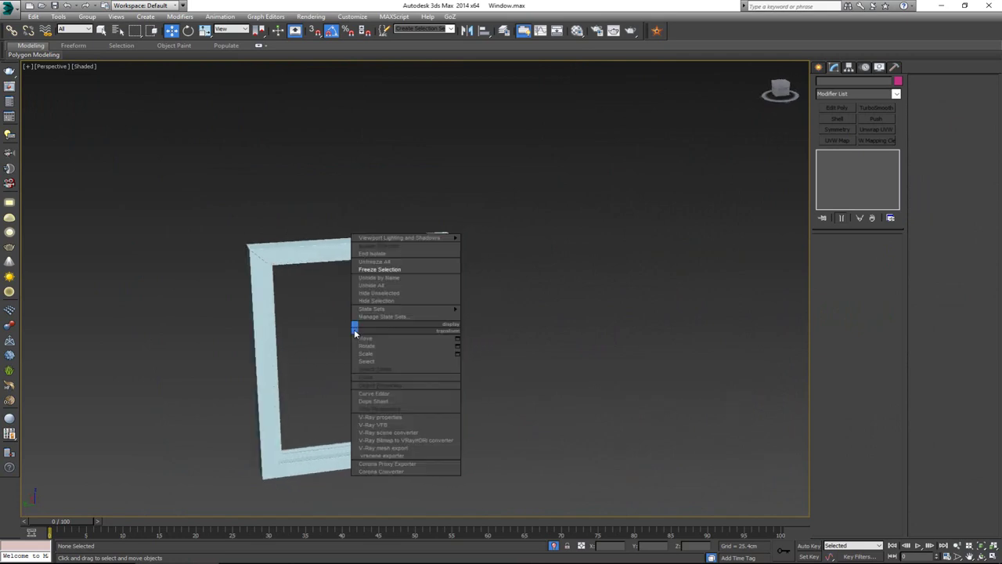
{"action": "left_click", "coordinate": [388, 261]}
{"action": "middle_click_drag", "start_coordinate": [400, 291], "coordinate": [470, 319], "text": "alt"}
{"action": "left_click", "coordinate": [430, 320]}
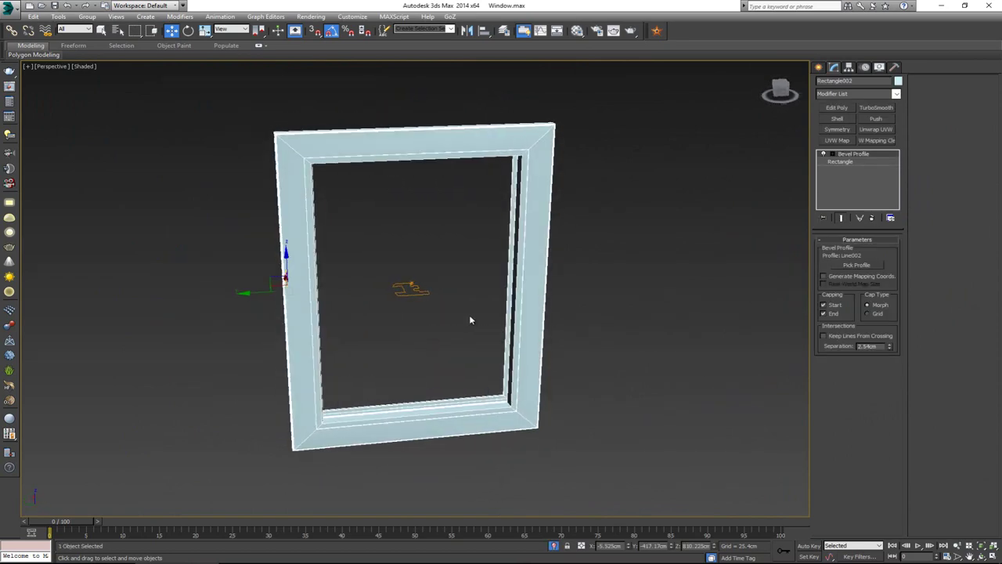
- Add an Edit Poly modifier to the sash and select the miter edges at all four corners, extended to full loops
{"action": "left_click", "coordinate": [852, 104]}
{"action": "key", "text": "2"}
{"action": "left_click", "coordinate": [539, 138]}
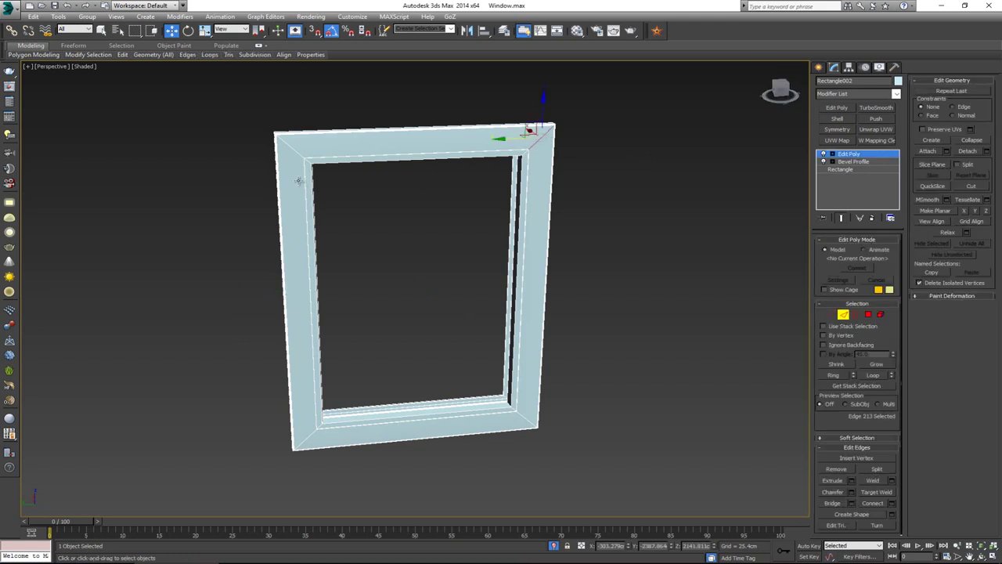
{"action": "left_click", "coordinate": [294, 150], "text": "ctrl"}
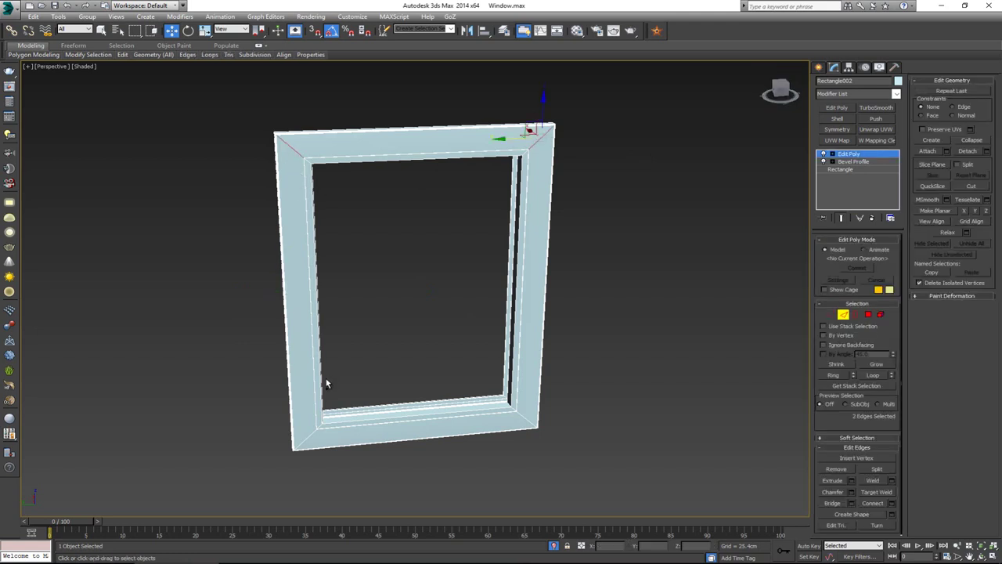
{"action": "left_click", "coordinate": [307, 435], "text": "ctrl"}
{"action": "left_click", "coordinate": [522, 417], "text": "ctrl"}
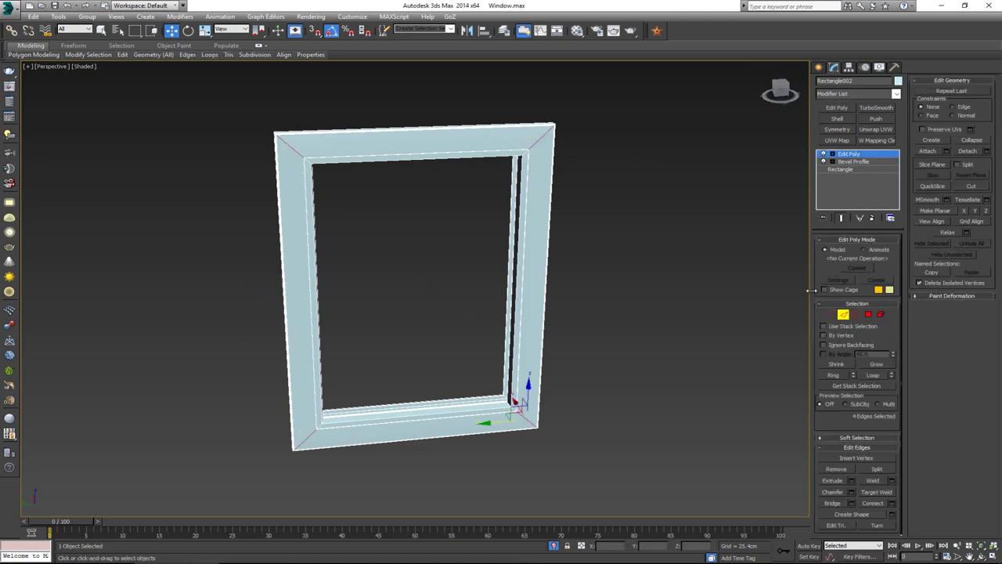
{"action": "left_click", "coordinate": [872, 374]}
- Chamfer the sash's miter edge loops by 3.377 cm with 2 segments
{"action": "middle_click_drag", "start_coordinate": [468, 303], "coordinate": [493, 315], "text": "alt"}
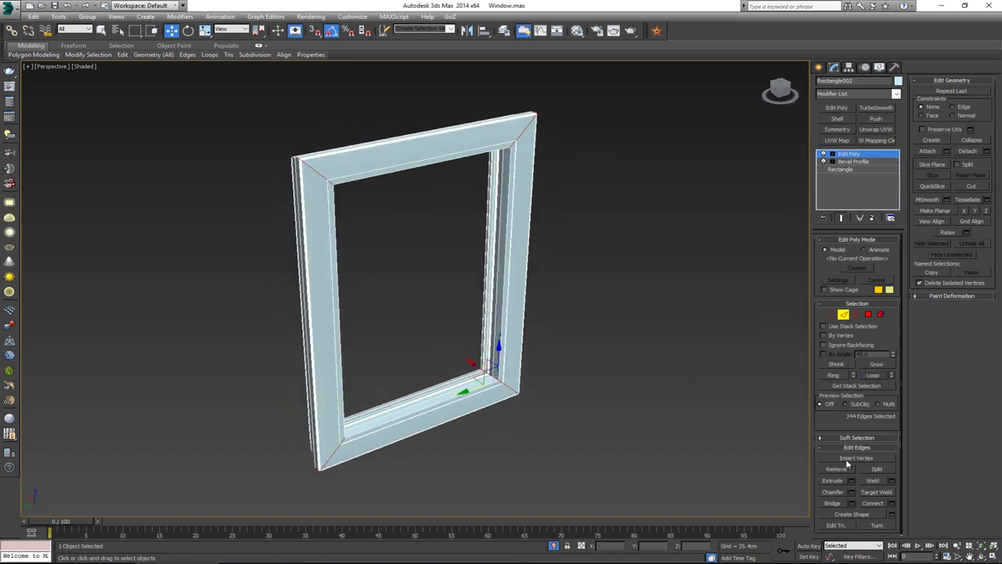
{"action": "left_click", "coordinate": [851, 492]}
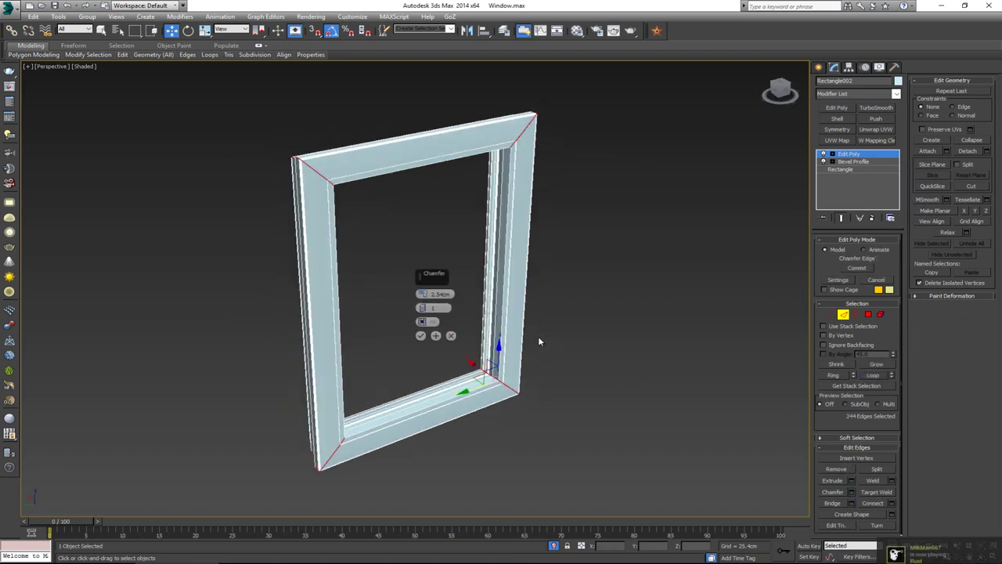
{"action": "scroll", "coordinate": [392, 212], "scroll_direction": "up", "scroll_amount": 10}
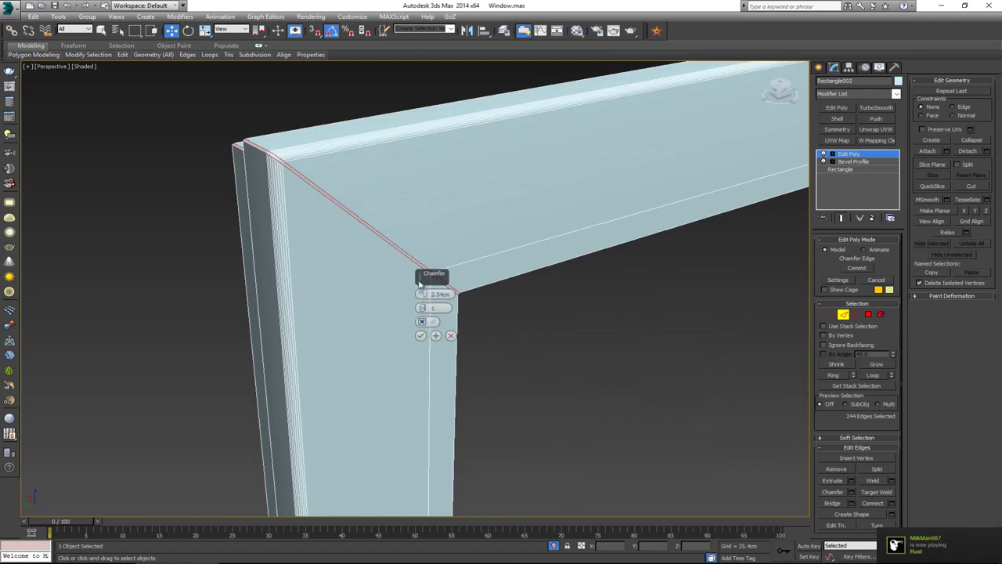
{"action": "left_click_drag", "start_coordinate": [421, 294], "coordinate": [424, 310]}
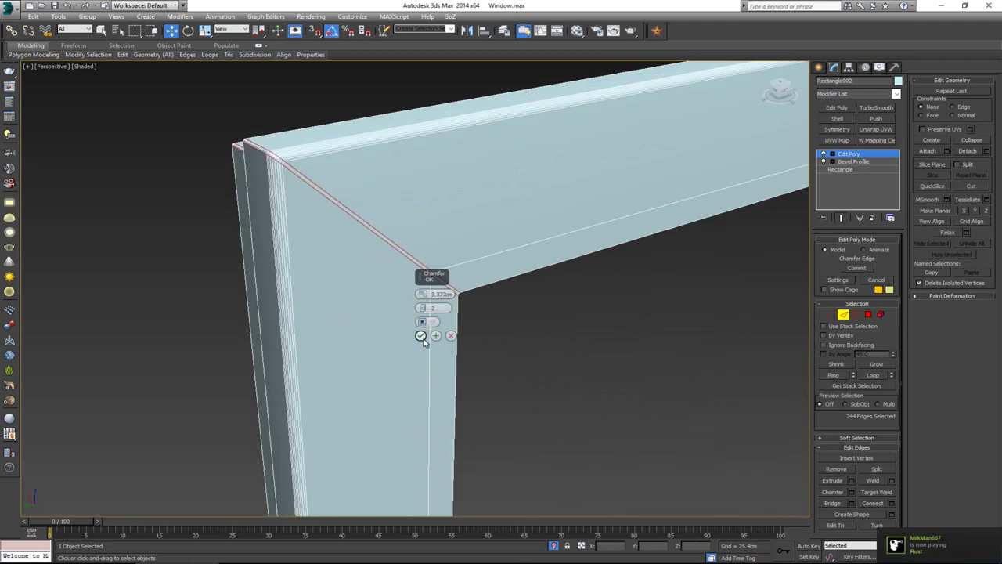
{"action": "left_click", "coordinate": [421, 335]}
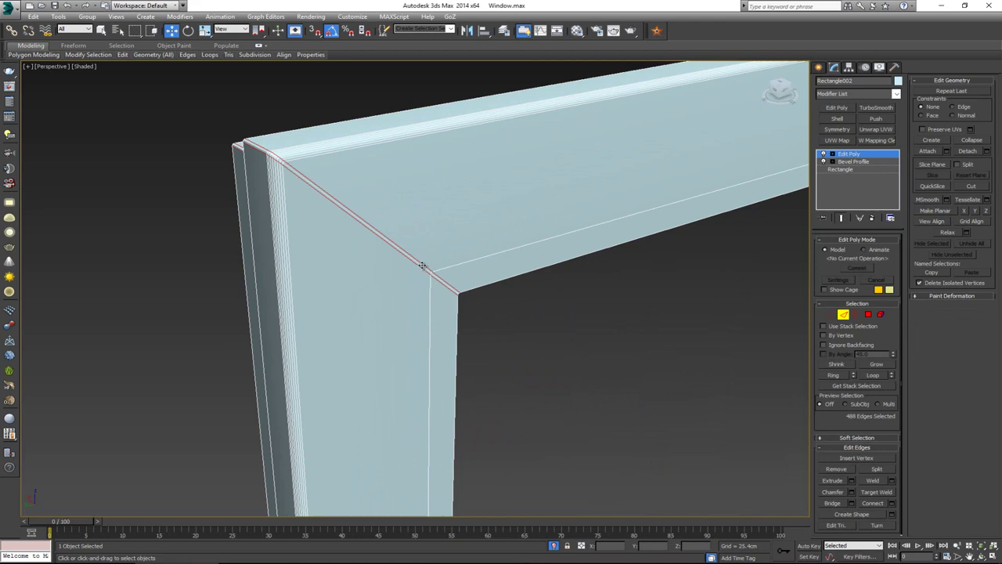
- Select the middle edge loops of the chamfered miters at the sash's two upper corners
{"action": "double_click", "coordinate": [422, 265]}
{"action": "scroll", "coordinate": [414, 289], "scroll_direction": "down", "scroll_amount": 5}
{"action": "middle_click_drag", "start_coordinate": [415, 289], "coordinate": [514, 273], "text": "alt"}
{"action": "scroll", "coordinate": [591, 323], "scroll_direction": "up", "scroll_amount": 5}
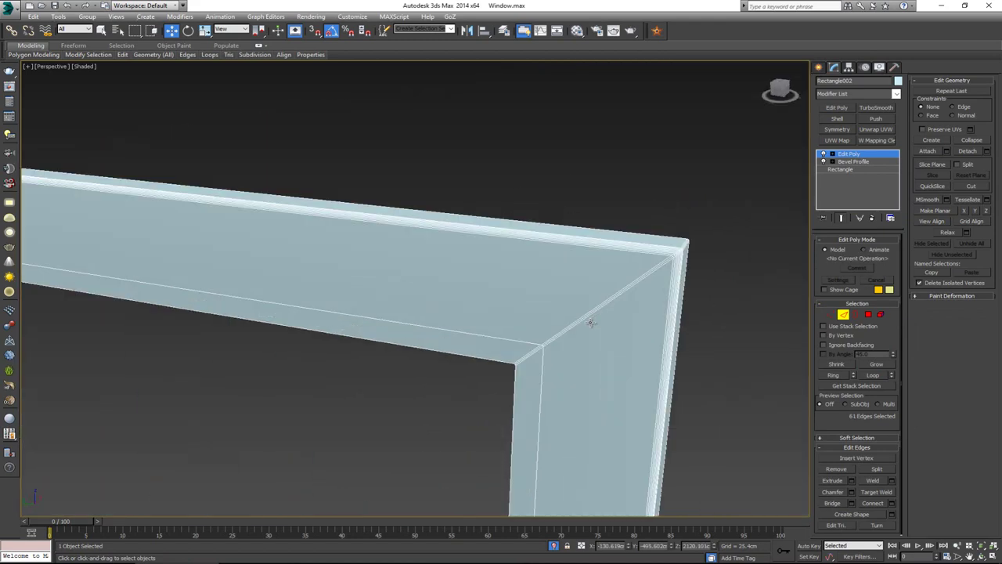
{"action": "scroll", "coordinate": [592, 322], "scroll_direction": "up", "scroll_amount": 5}
{"action": "double_click", "coordinate": [535, 323], "text": "ctrl"}
- Add the middle edge loops of the two lower corner miters to the selection
{"action": "scroll", "coordinate": [459, 345], "scroll_direction": "down", "scroll_amount": 10}
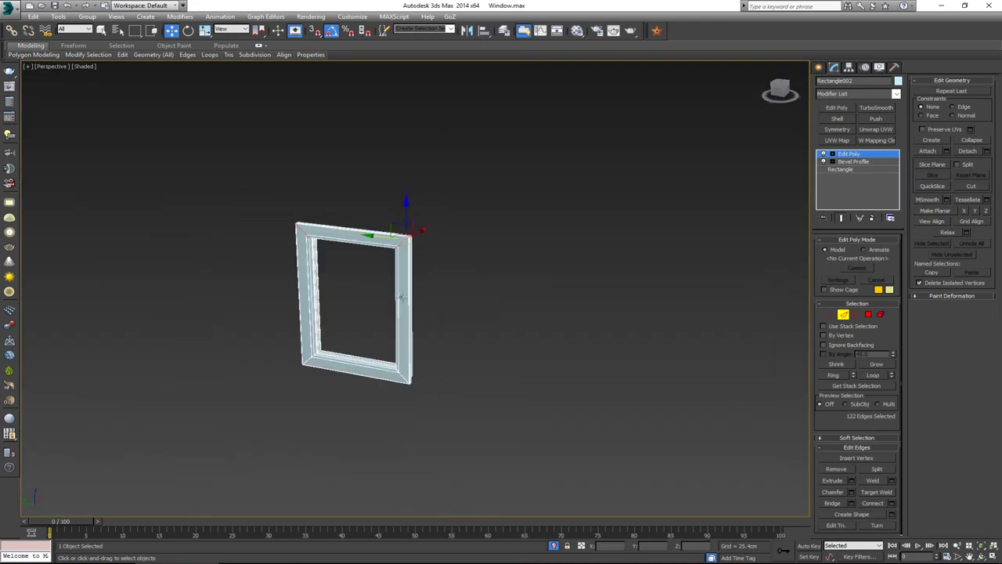
{"action": "middle_click_drag", "start_coordinate": [332, 356], "coordinate": [376, 374], "text": "alt"}
{"action": "scroll", "coordinate": [336, 389], "scroll_direction": "up", "scroll_amount": 5}
{"action": "scroll", "coordinate": [309, 379], "scroll_direction": "up", "scroll_amount": 5}
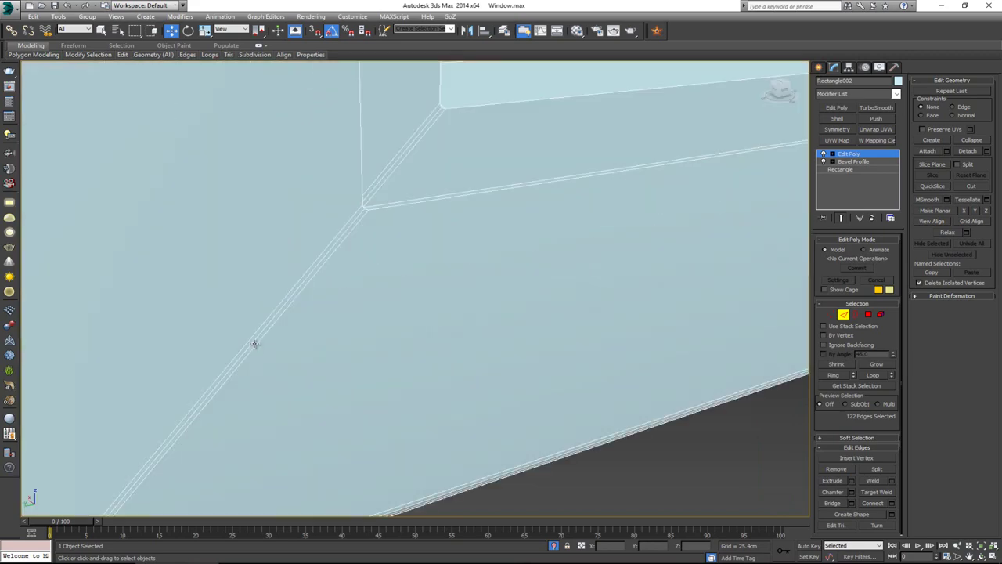
{"action": "double_click", "coordinate": [256, 338], "text": "ctrl"}
{"action": "scroll", "coordinate": [260, 337], "scroll_direction": "down", "scroll_amount": 5}
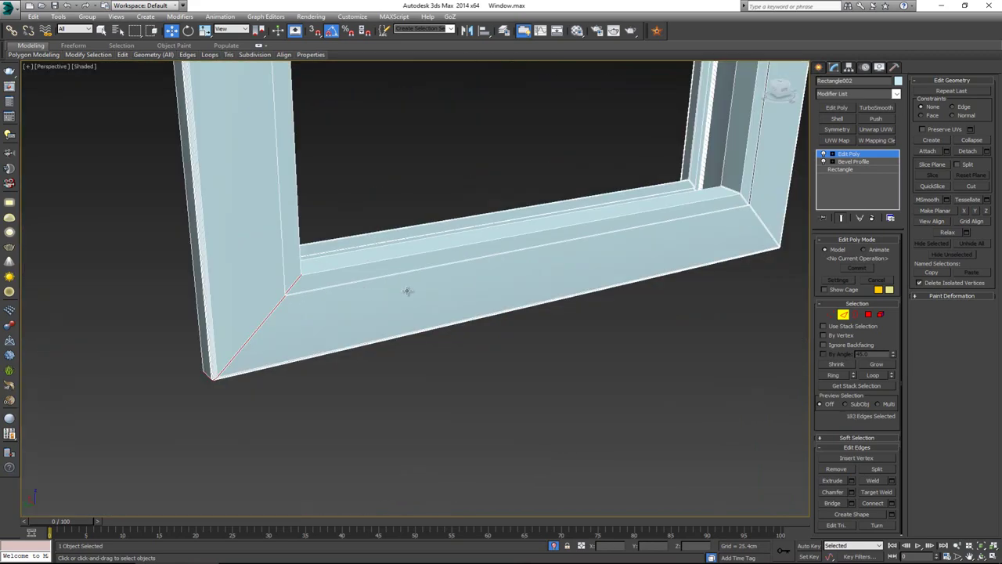
{"action": "scroll", "coordinate": [405, 291], "scroll_direction": "up", "scroll_amount": 4}
{"action": "scroll", "coordinate": [567, 346], "scroll_direction": "up", "scroll_amount": 4}
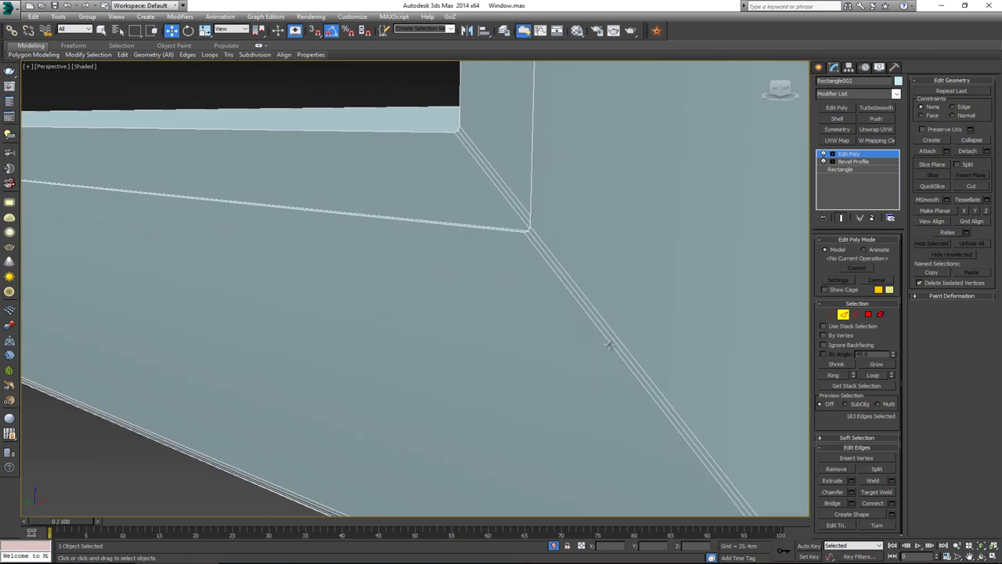
{"action": "left_click", "coordinate": [617, 344], "text": "ctrl"}
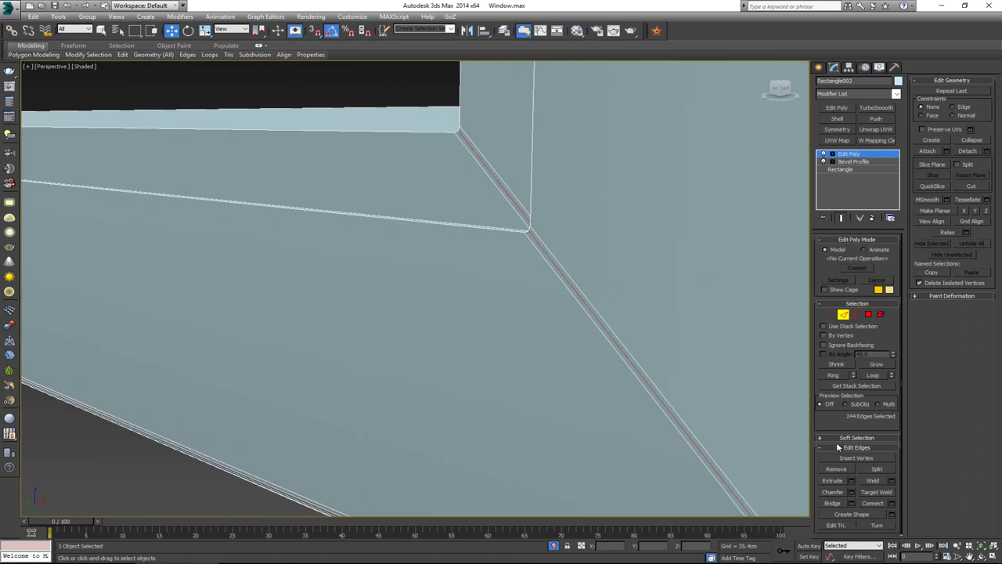
- Extrude the four middle miter loops inward to form grooves, with height -1.954 cm and width 0.837 cm
{"action": "left_click", "coordinate": [850, 481]}
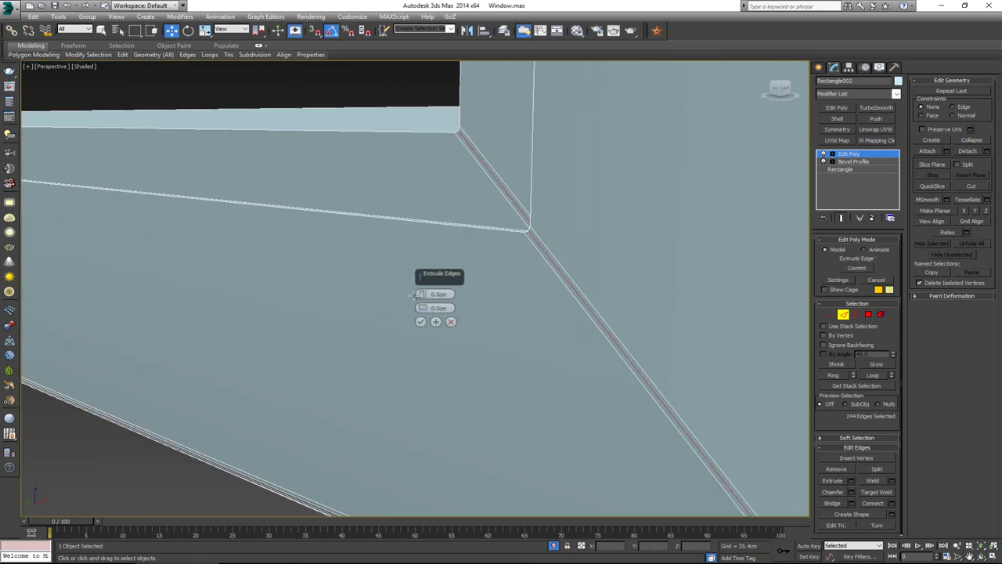
{"action": "left_click_drag", "start_coordinate": [421, 295], "coordinate": [423, 304]}
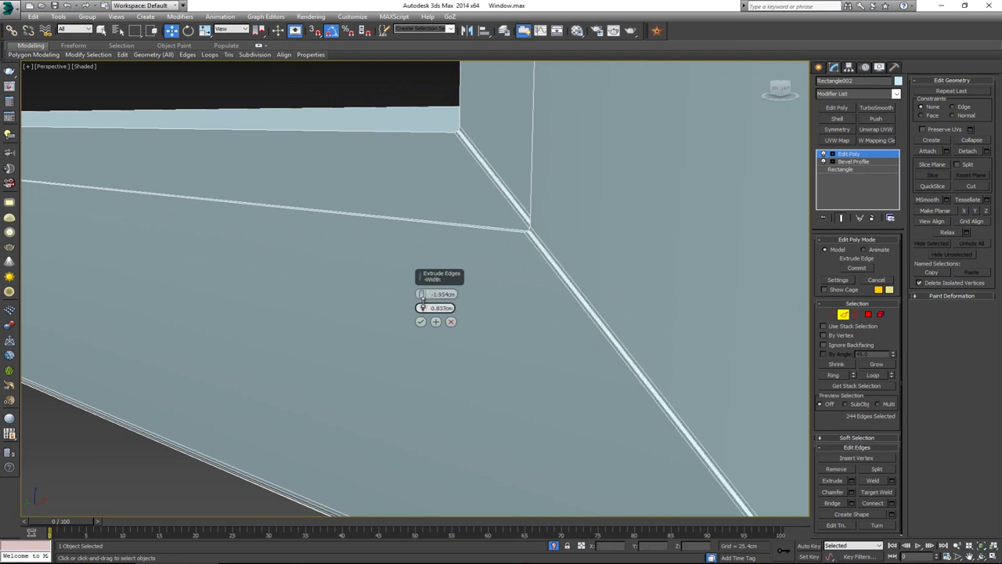
{"action": "left_click", "coordinate": [420, 321]}
{"action": "key", "text": "z"}
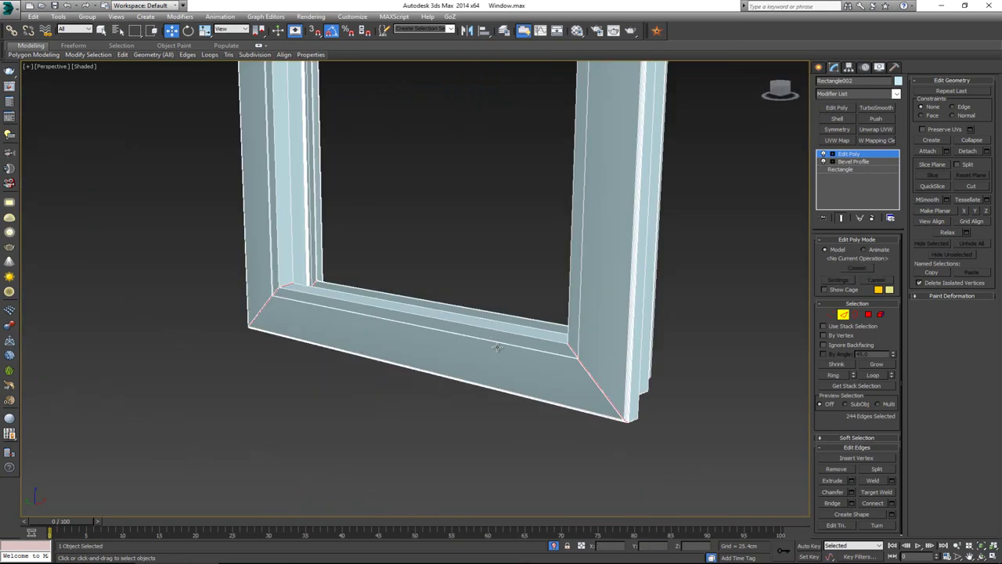
{"action": "middle_click_drag", "start_coordinate": [497, 347], "coordinate": [527, 355], "text": "alt"}
{"action": "left_click_drag", "start_coordinate": [452, 456], "coordinate": [453, 457]}
{"action": "middle_click_drag", "start_coordinate": [447, 285], "coordinate": [447, 359]}
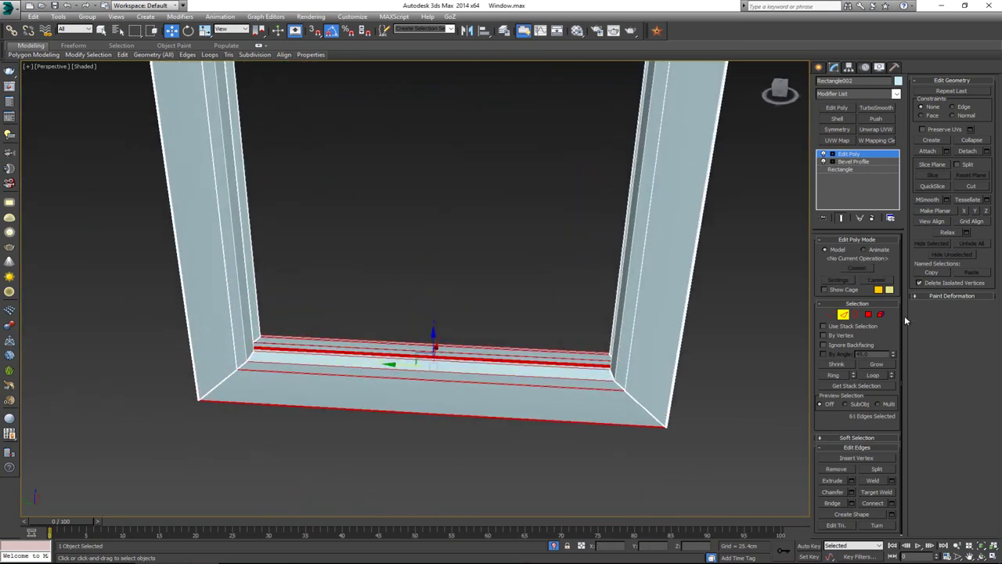
{"action": "left_click", "coordinate": [875, 375]}
{"action": "left_click", "coordinate": [852, 492]}
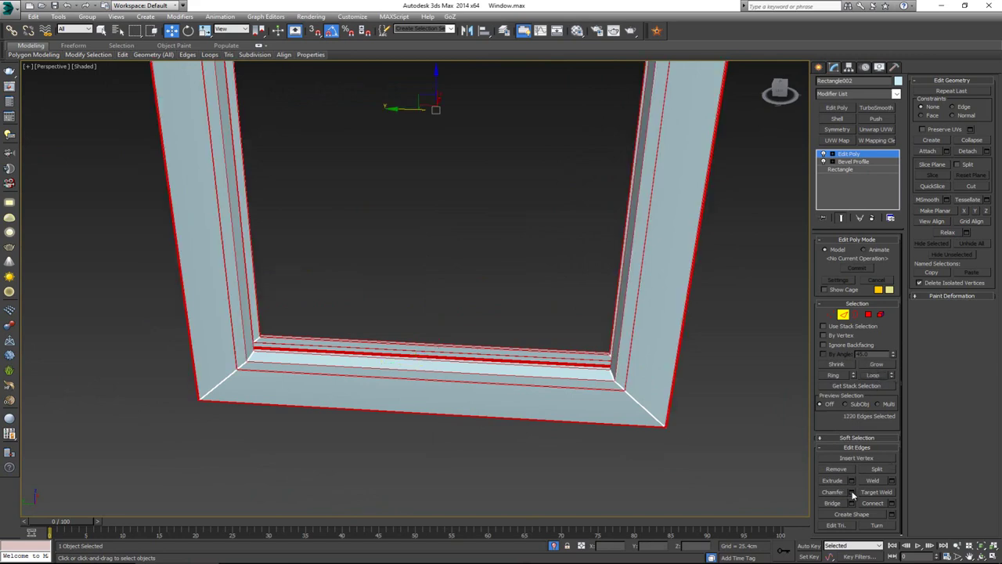
{"action": "middle_click_drag", "start_coordinate": [352, 274], "coordinate": [219, 411], "text": "alt"}
{"action": "scroll", "coordinate": [219, 405], "scroll_direction": "up", "scroll_amount": 5}
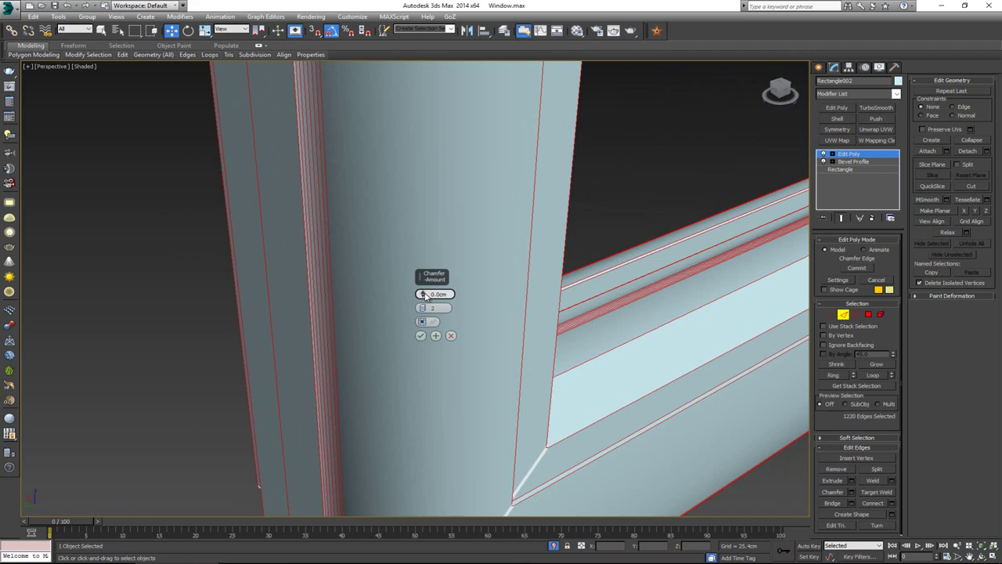
{"action": "left_click_drag", "start_coordinate": [423, 294], "coordinate": [335, 293]}
{"action": "middle_click_drag", "start_coordinate": [335, 293], "coordinate": [339, 294], "text": "alt"}
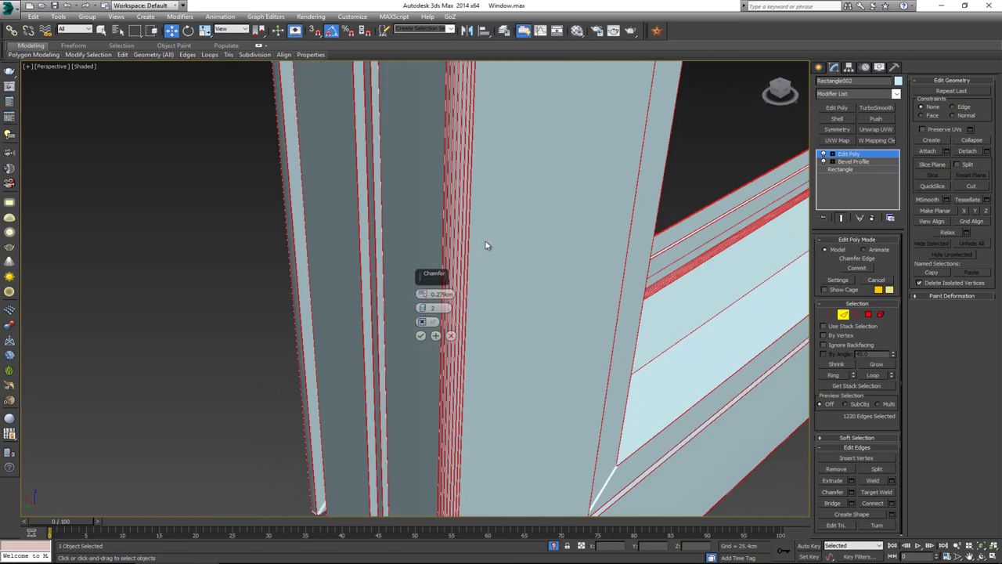
{"action": "middle_click_drag", "start_coordinate": [455, 253], "coordinate": [488, 275], "text": "alt"}
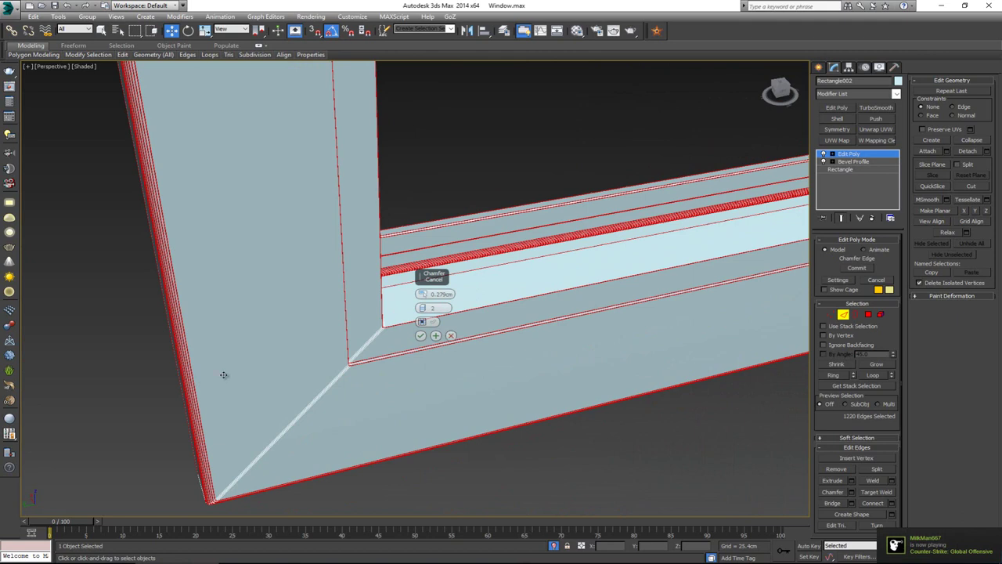
{"action": "left_click", "coordinate": [453, 338]}
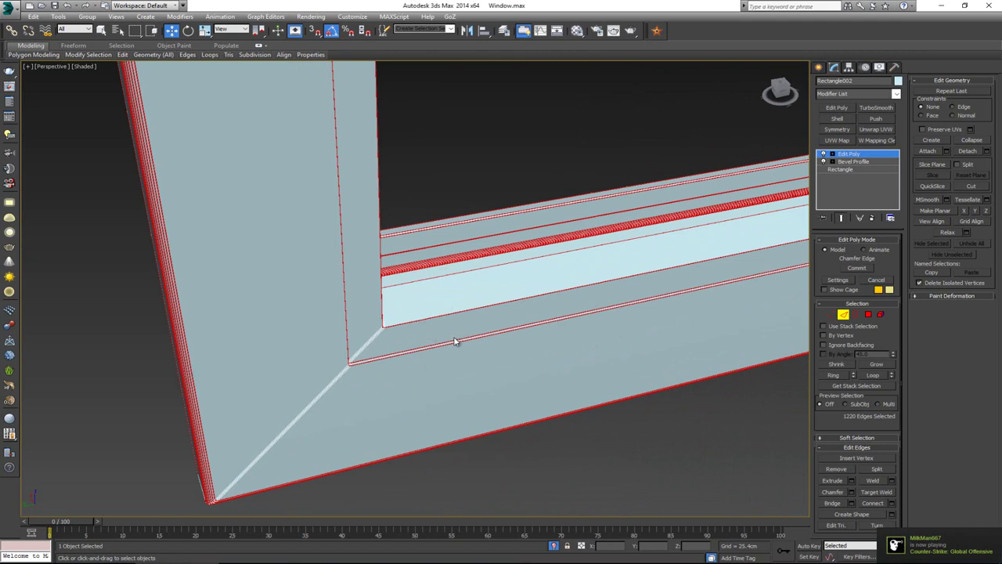
{"action": "middle_click_drag", "start_coordinate": [521, 321], "coordinate": [526, 335]}
{"action": "scroll", "coordinate": [527, 335], "scroll_direction": "down", "scroll_amount": 3}
{"action": "left_click", "coordinate": [601, 406]}
- Select the lengthwise edges across the sash's bottom member, leaving out the rounded outer edges, and extend them to full loops
{"action": "middle_click_drag", "start_coordinate": [657, 378], "coordinate": [591, 332], "text": "alt"}
{"action": "key", "text": "F3"}
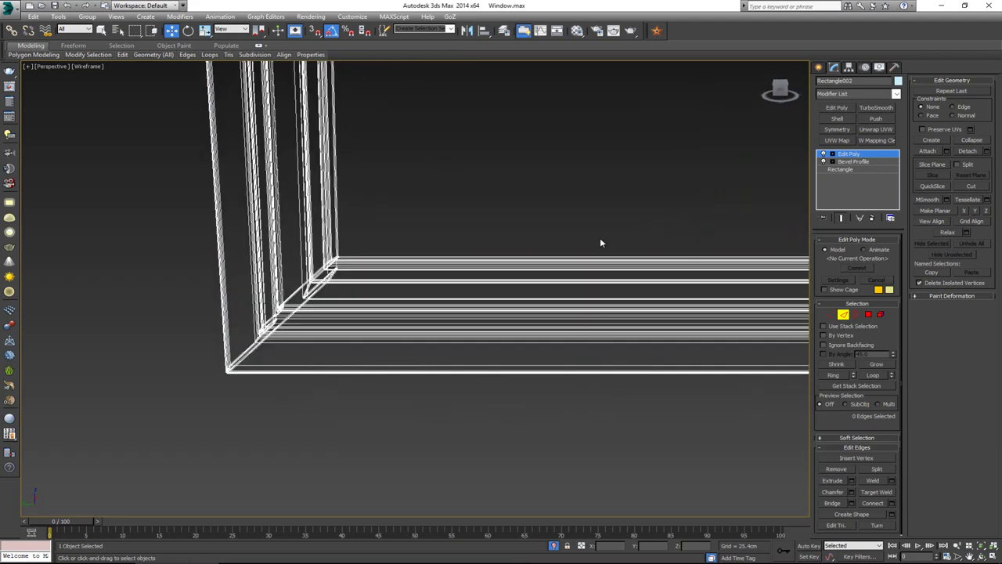
{"action": "key", "text": "F3"}
{"action": "left_click_drag", "start_coordinate": [700, 362], "coordinate": [699, 361]}
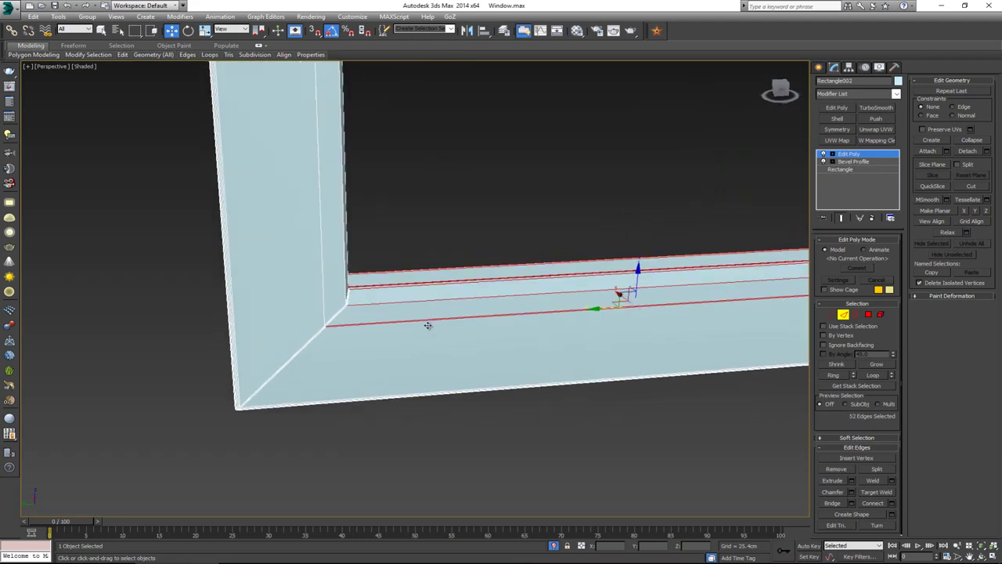
{"action": "middle_click_drag", "start_coordinate": [430, 324], "coordinate": [447, 312], "text": "alt"}
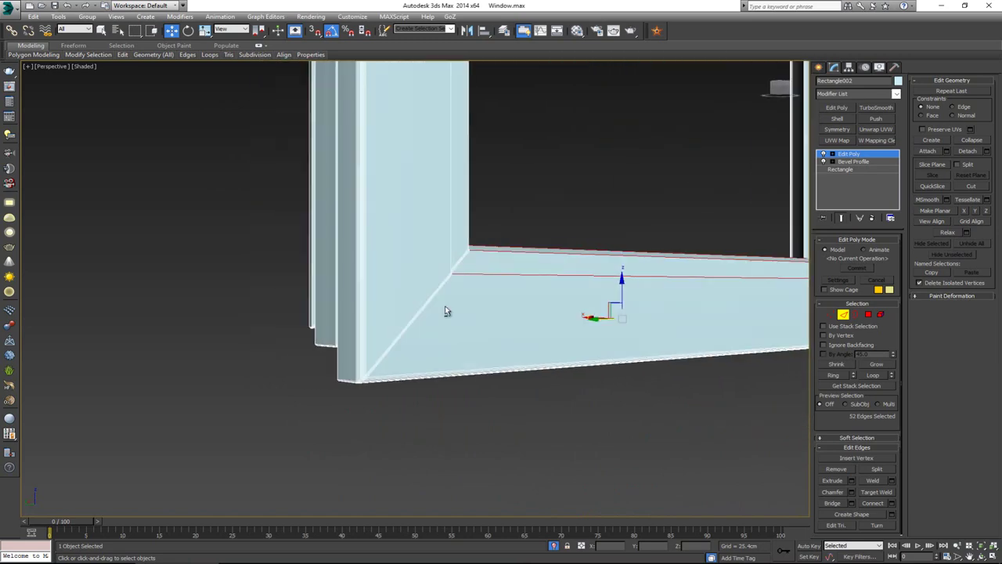
{"action": "left_click", "coordinate": [874, 376]}
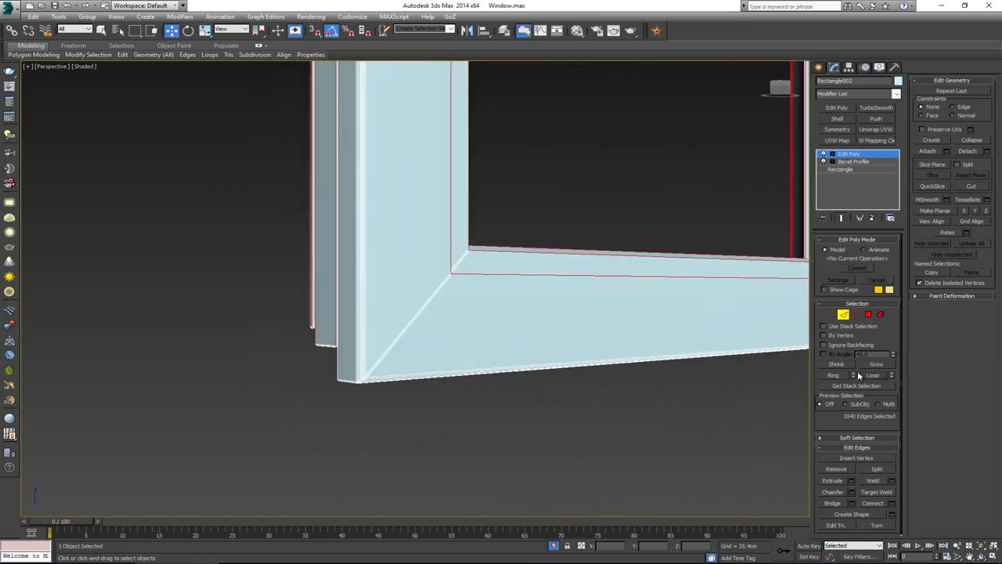
{"action": "middle_click_drag", "start_coordinate": [475, 315], "coordinate": [425, 361], "text": "alt"}
{"action": "scroll", "coordinate": [426, 360], "scroll_direction": "down", "scroll_amount": 5}
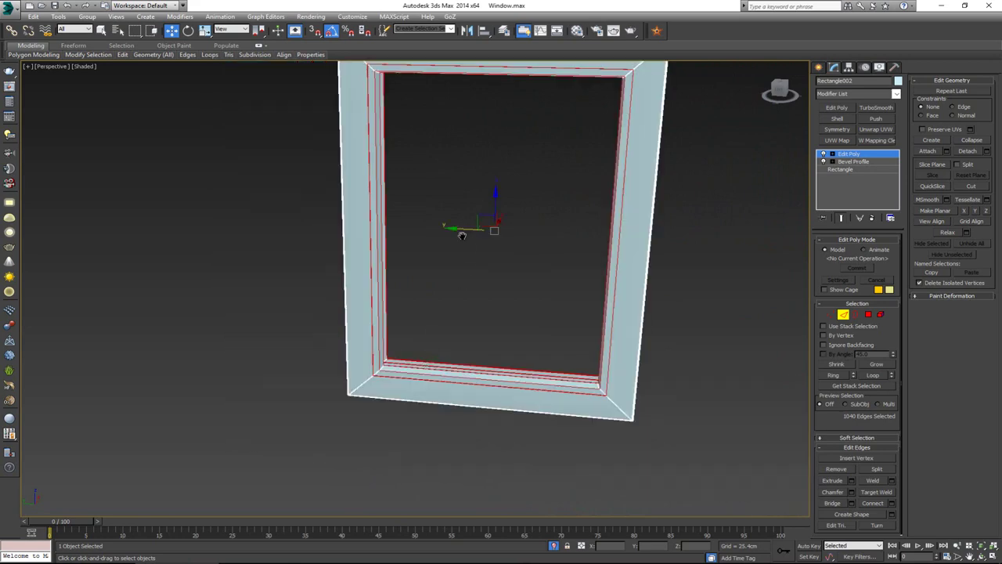
- Chamfer the selected lengthwise edge loops of the sash by 0.558 cm with 2 segments
{"action": "middle_click_drag", "start_coordinate": [461, 233], "coordinate": [427, 243]}
{"action": "scroll", "coordinate": [392, 213], "scroll_direction": "up", "scroll_amount": 5}
{"action": "middle_click_drag", "start_coordinate": [353, 220], "coordinate": [393, 241], "text": "alt"}
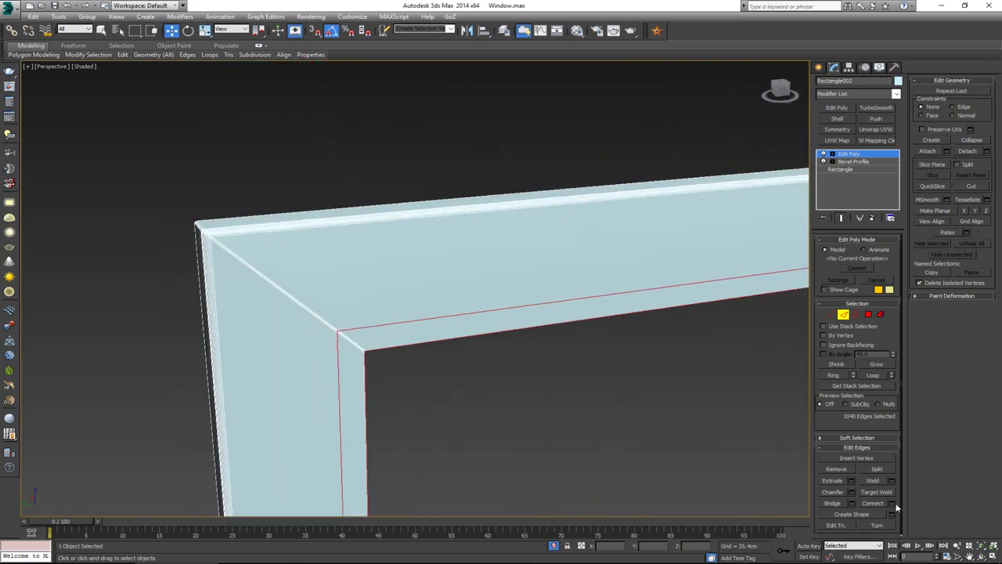
{"action": "left_click", "coordinate": [852, 492]}
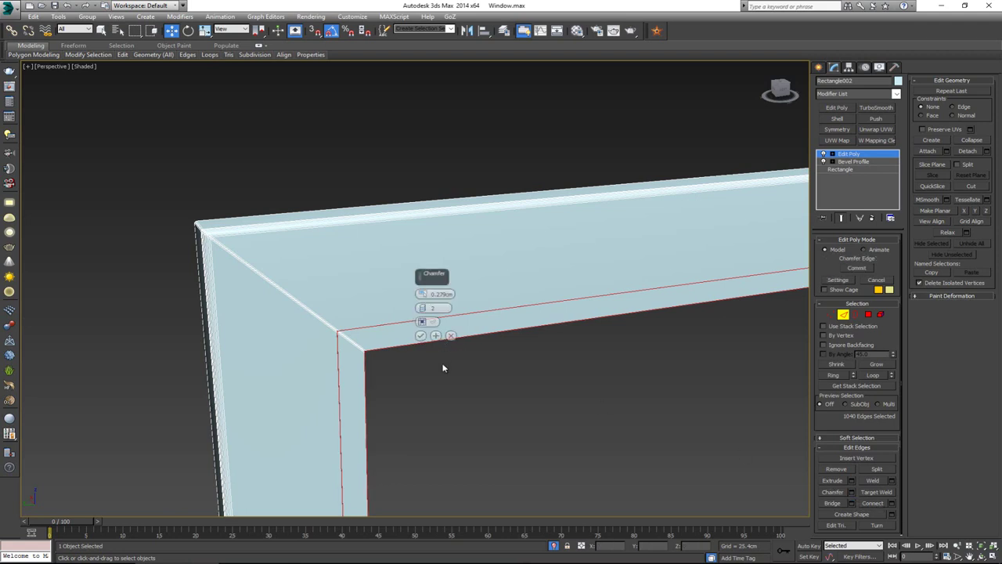
{"action": "middle_click_drag", "start_coordinate": [443, 368], "coordinate": [397, 351], "text": "alt"}
{"action": "middle_click_drag", "start_coordinate": [263, 121], "coordinate": [289, 175]}
{"action": "scroll", "coordinate": [289, 175], "scroll_direction": "up", "scroll_amount": 4}
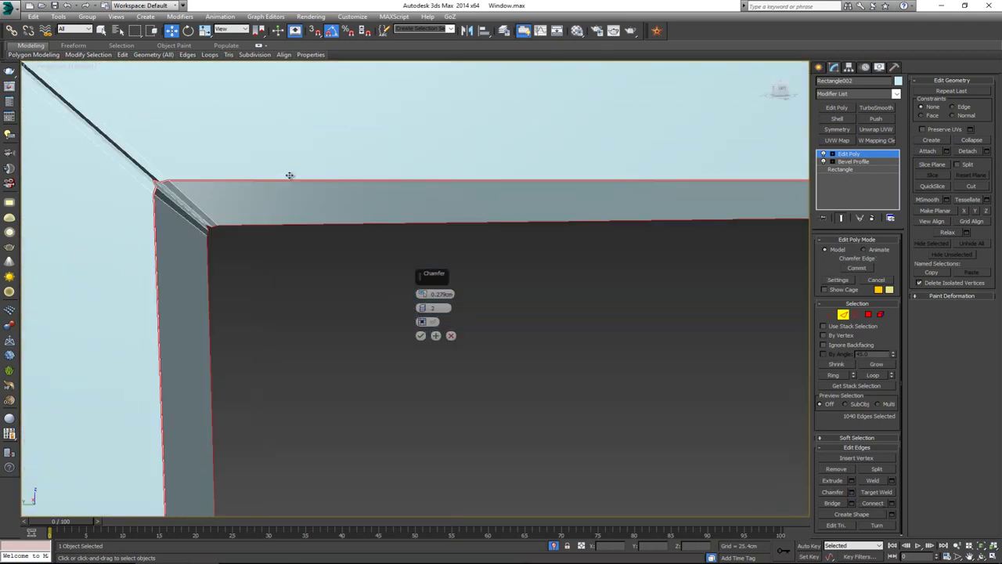
{"action": "left_click_drag", "start_coordinate": [422, 294], "coordinate": [423, 291]}
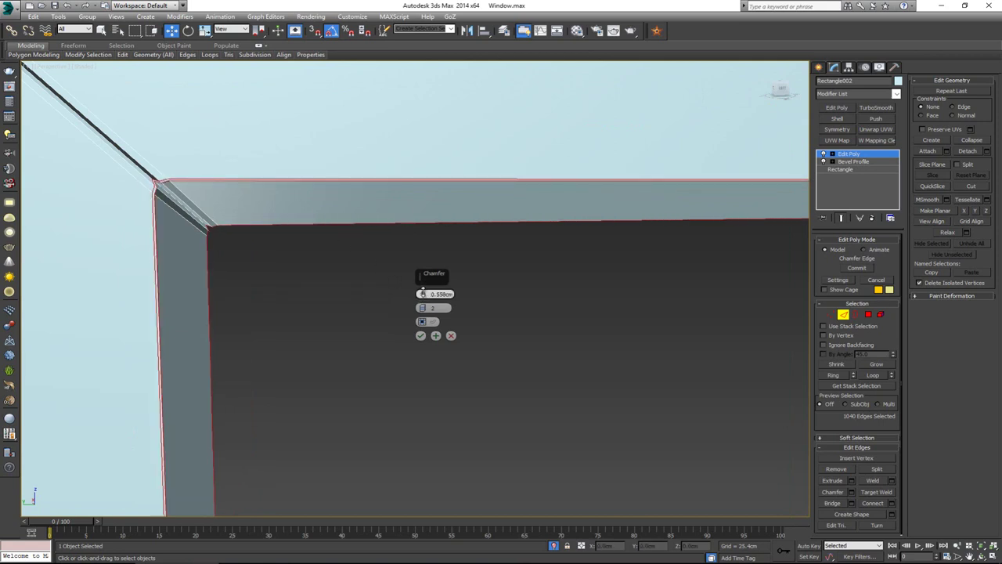
{"action": "left_click", "coordinate": [420, 335]}
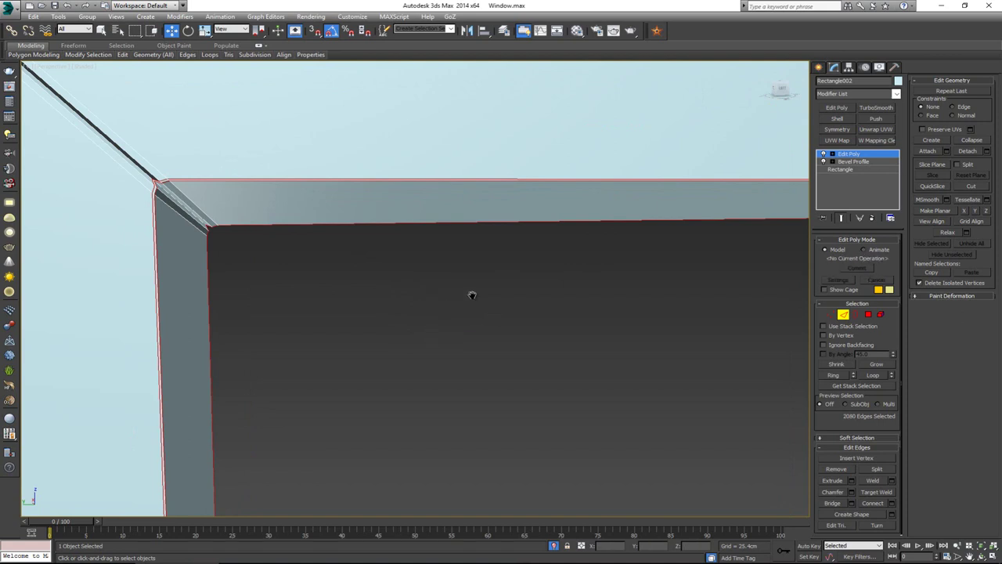
- Leave edge editing on the sash, deselect it, and end isolation so the whole window is shown again
{"action": "scroll", "coordinate": [521, 329], "scroll_direction": "down", "scroll_amount": 3}
{"action": "left_click", "coordinate": [521, 328]}
{"action": "left_click", "coordinate": [844, 315]}
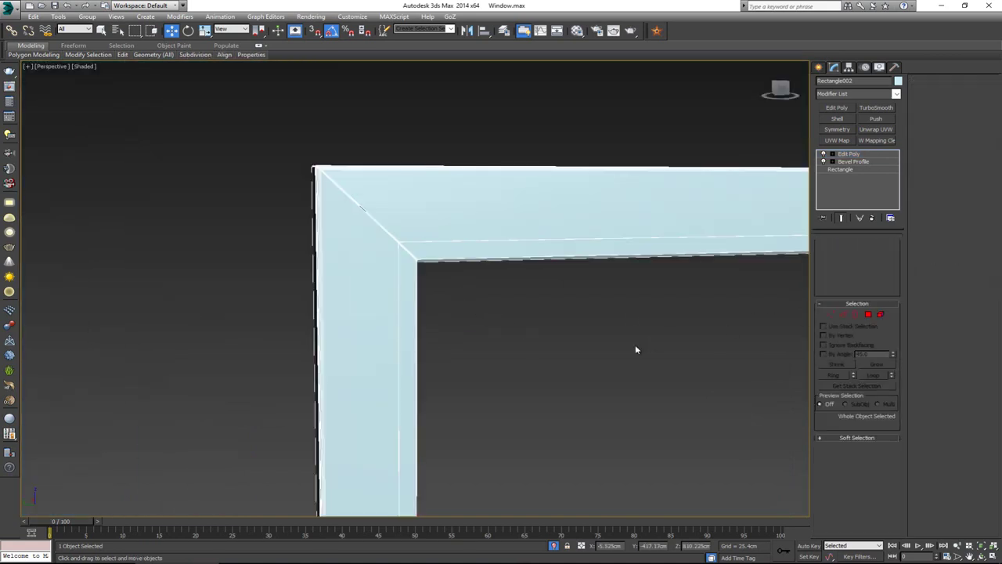
{"action": "left_click", "coordinate": [635, 347]}
{"action": "key", "text": "F4"}
{"action": "middle_click_drag", "start_coordinate": [649, 351], "coordinate": [488, 281]}
{"action": "key", "text": "F4"}
{"action": "scroll", "coordinate": [565, 287], "scroll_direction": "down", "scroll_amount": 5}
{"action": "right_click", "coordinate": [470, 257]}
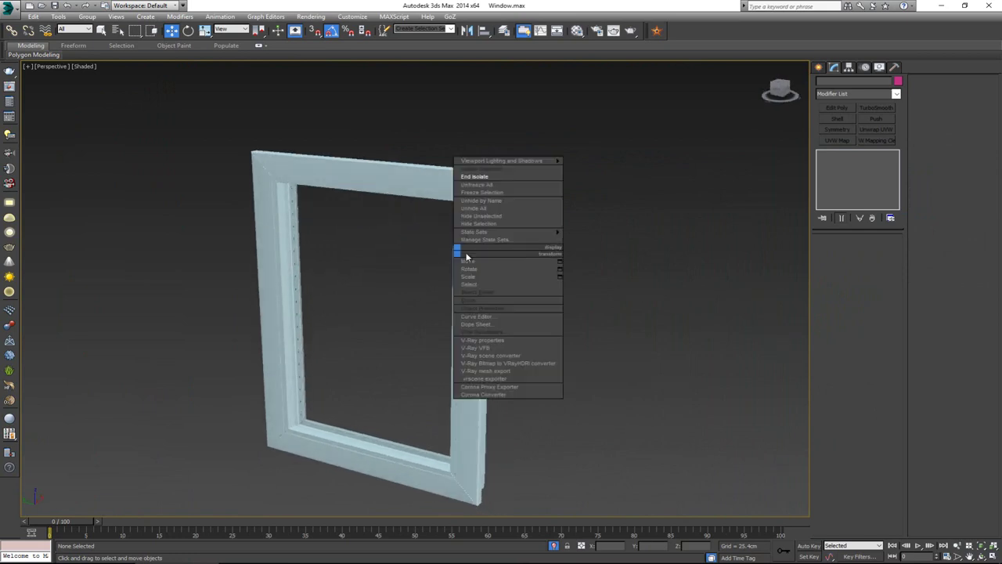
{"action": "left_click", "coordinate": [467, 179]}
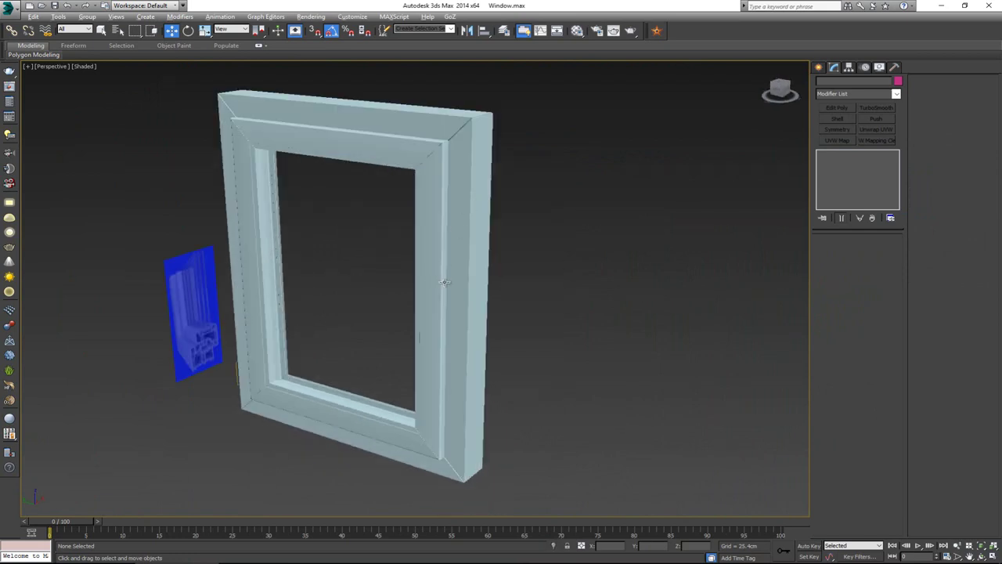
- Select the frame and sash together, move them along X away from the reference image and profile shapes, and deselect them
{"action": "middle_click_drag", "start_coordinate": [444, 282], "coordinate": [527, 279], "text": "alt"}
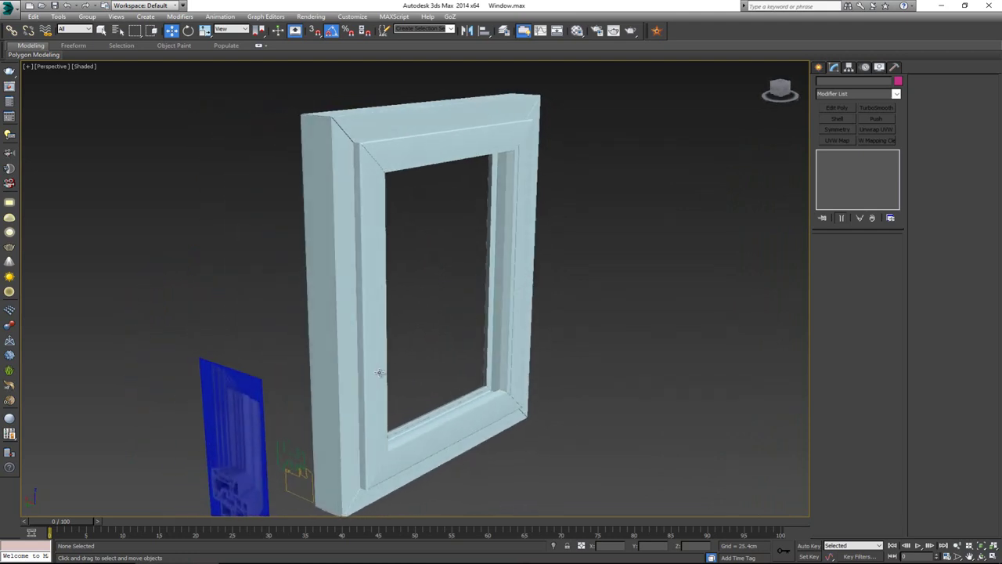
{"action": "left_click_drag", "start_coordinate": [432, 442], "coordinate": [431, 440]}
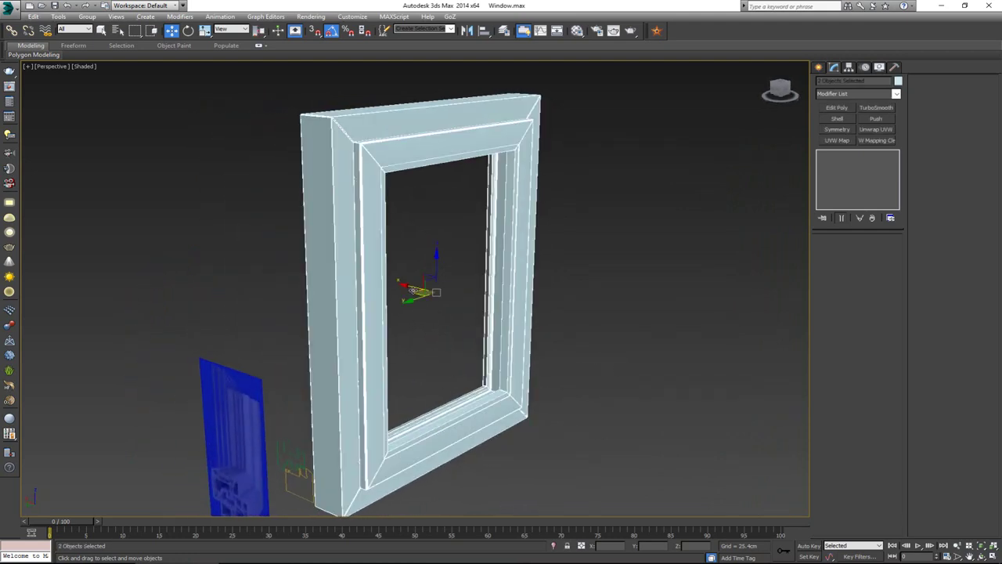
{"action": "left_click_drag", "start_coordinate": [412, 289], "coordinate": [493, 307]}
{"action": "left_click", "coordinate": [495, 391]}
- In the Front view, draw a rectangle about 142 cm long and 15 cm wide over the base of the reference's first glass pane
{"action": "key", "text": "alt+w"}
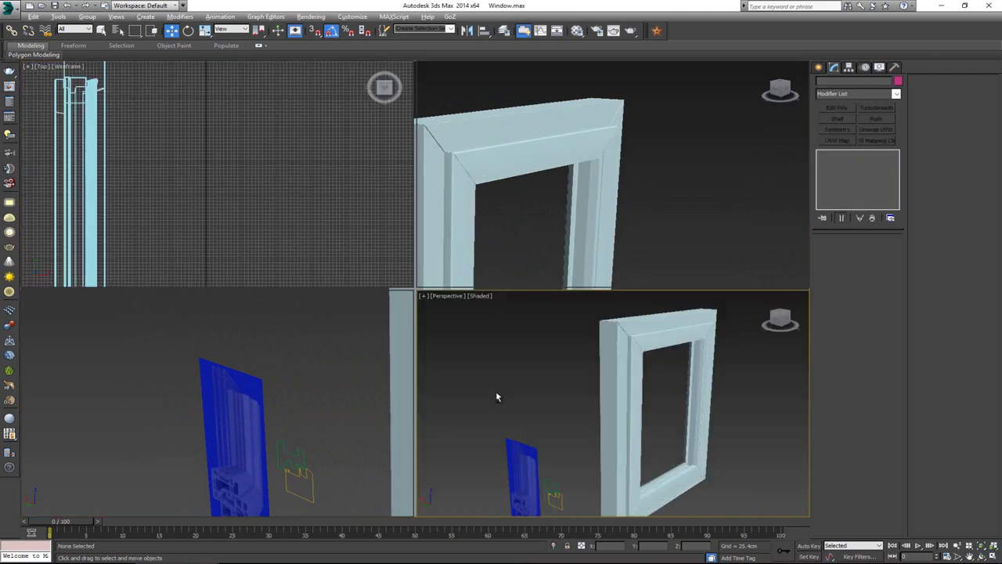
{"action": "scroll", "coordinate": [502, 216], "scroll_direction": "up", "scroll_amount": 2}
{"action": "key", "text": "alt+w"}
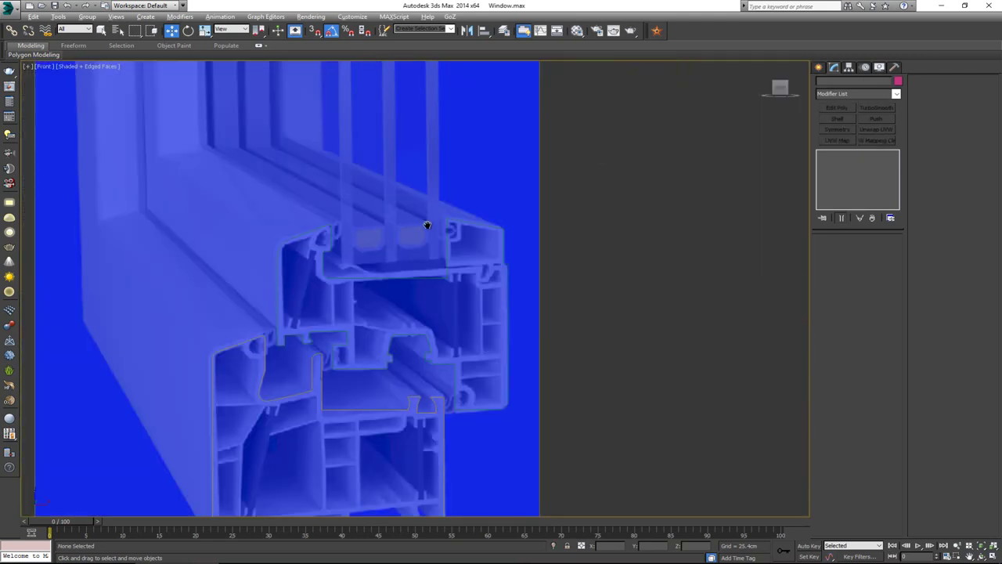
{"action": "scroll", "coordinate": [384, 258], "scroll_direction": "up", "scroll_amount": 3}
{"action": "right_click", "coordinate": [384, 254], "text": "ctrl"}
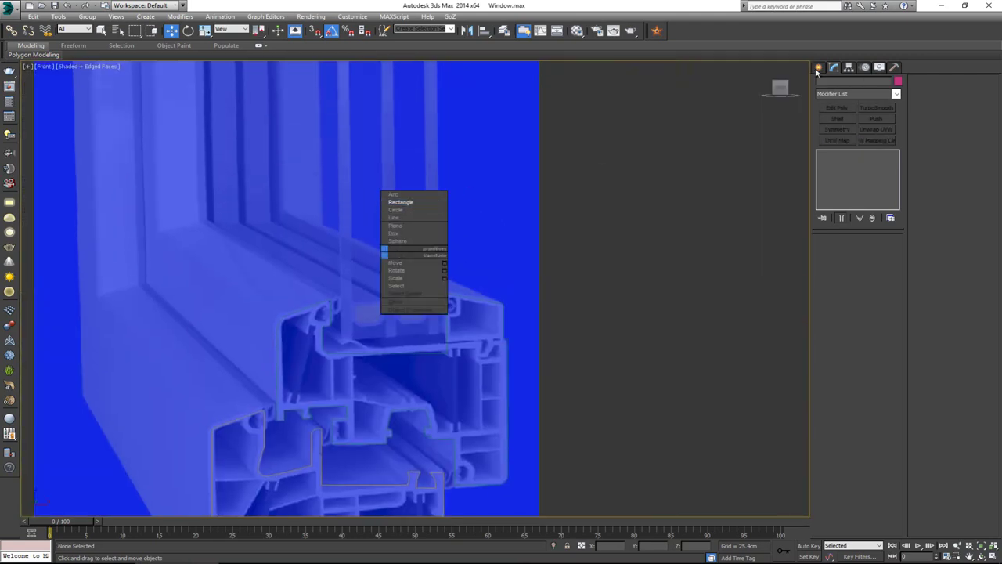
{"action": "left_click", "coordinate": [820, 68]}
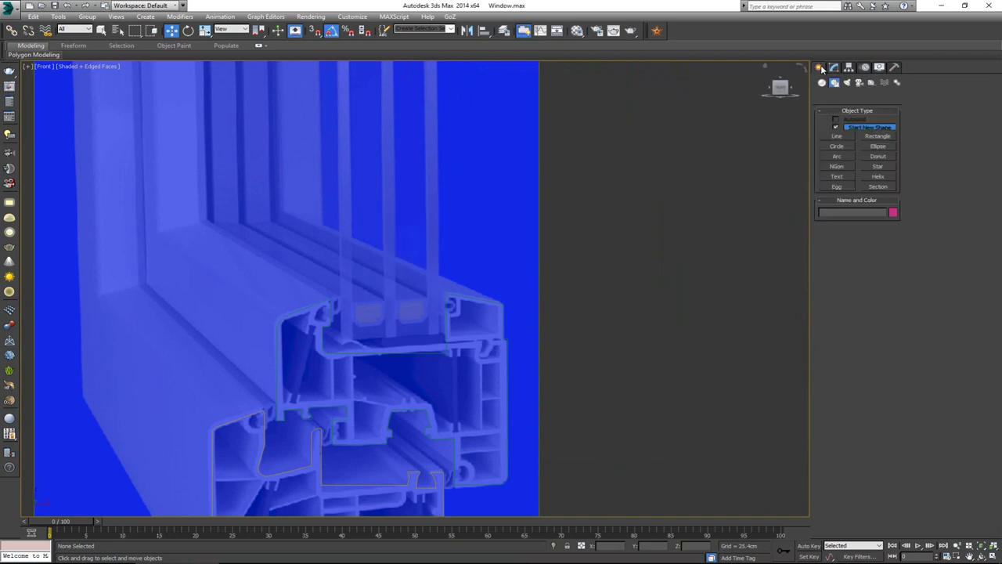
{"action": "left_click", "coordinate": [878, 137]}
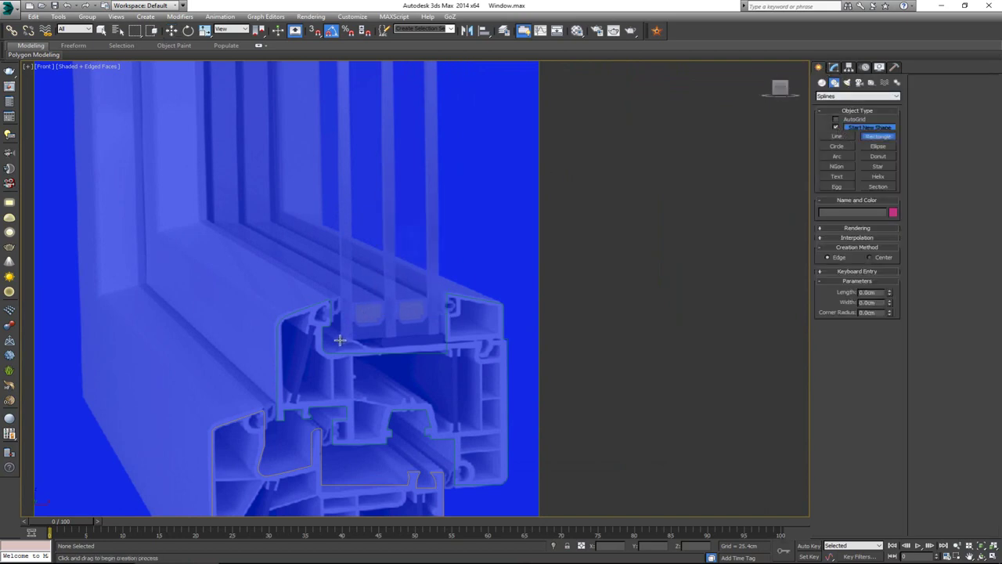
{"action": "left_click_drag", "start_coordinate": [341, 340], "coordinate": [353, 238]}
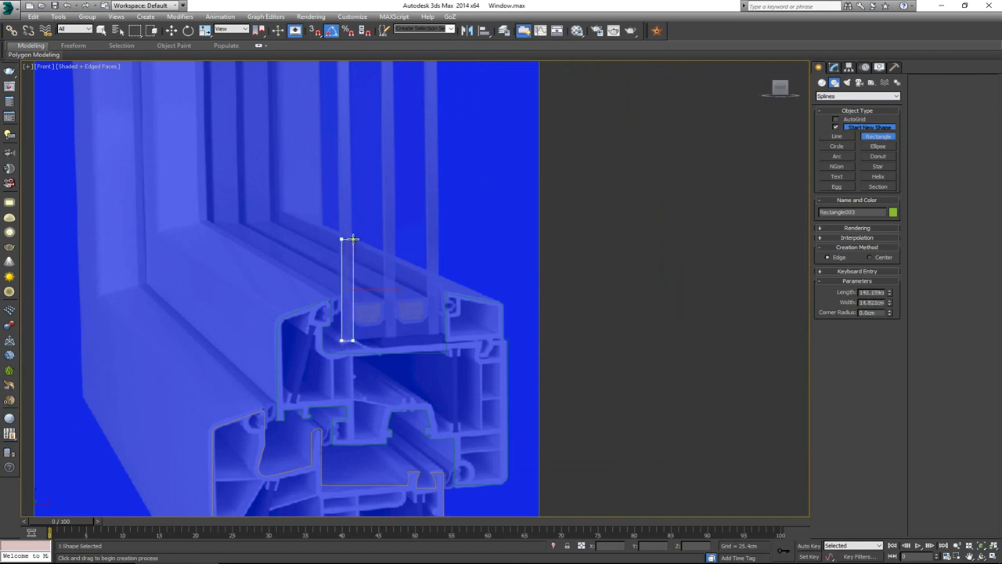
- Clone the pane rectangle along X as two copies placed over the second and third glass panes of the reference
{"action": "key", "text": "w"}
{"action": "left_click_drag", "start_coordinate": [375, 290], "coordinate": [419, 290], "text": "shift"}
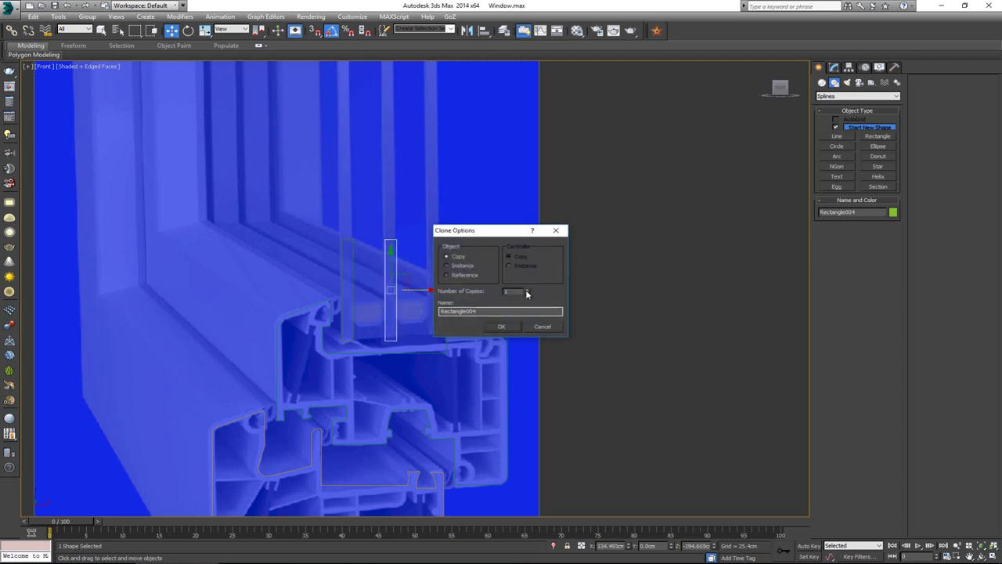
{"action": "left_click", "coordinate": [508, 326]}
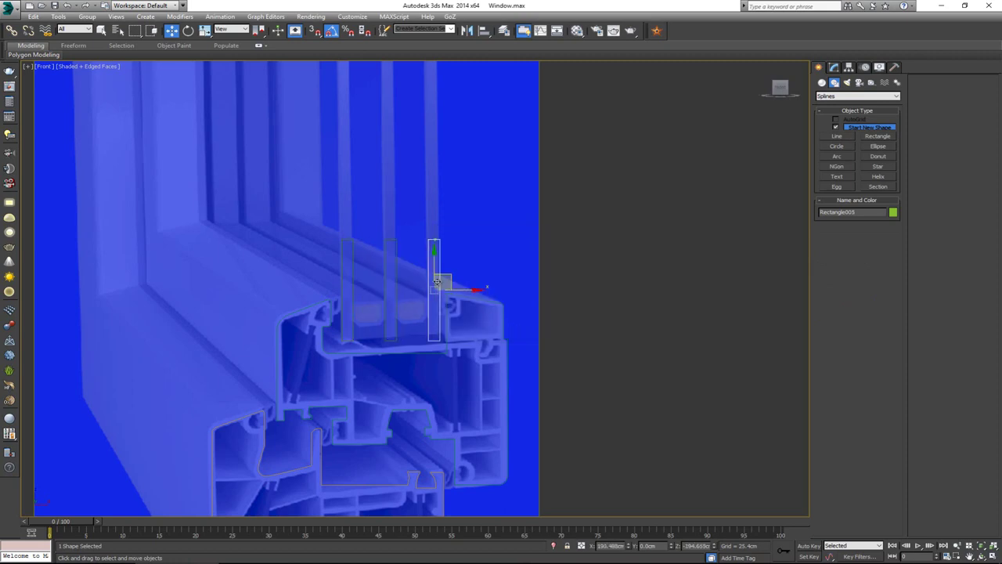
- Convert the first pane rectangle to an Editable Spline and attach the other two pane rectangles to it
{"action": "left_click", "coordinate": [353, 340]}
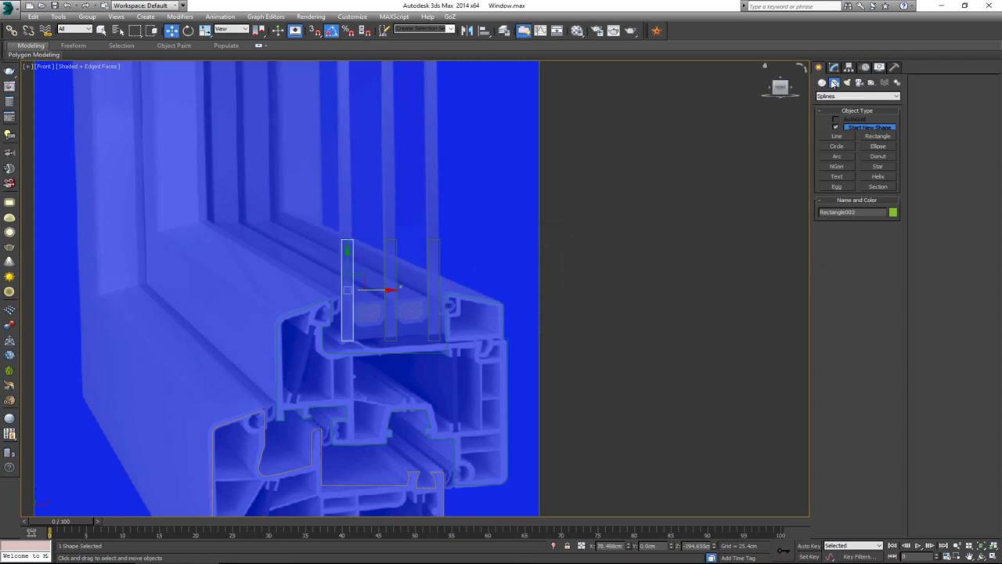
{"action": "left_click", "coordinate": [834, 67]}
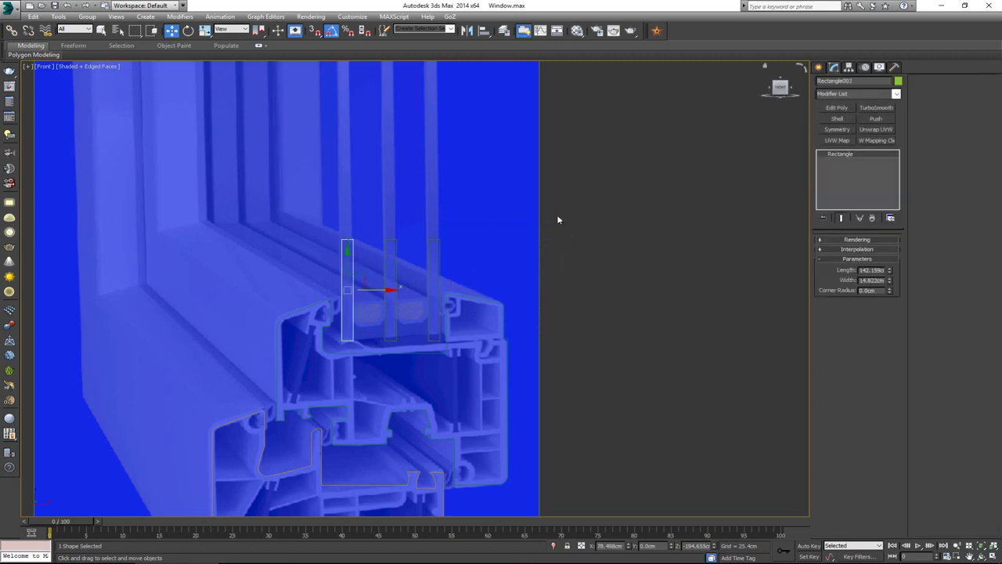
{"action": "right_click", "coordinate": [485, 254]}
{"action": "mouse_move", "coordinate": [583, 338]}
{"action": "left_click", "coordinate": [632, 339]}
{"action": "key", "text": "q"}
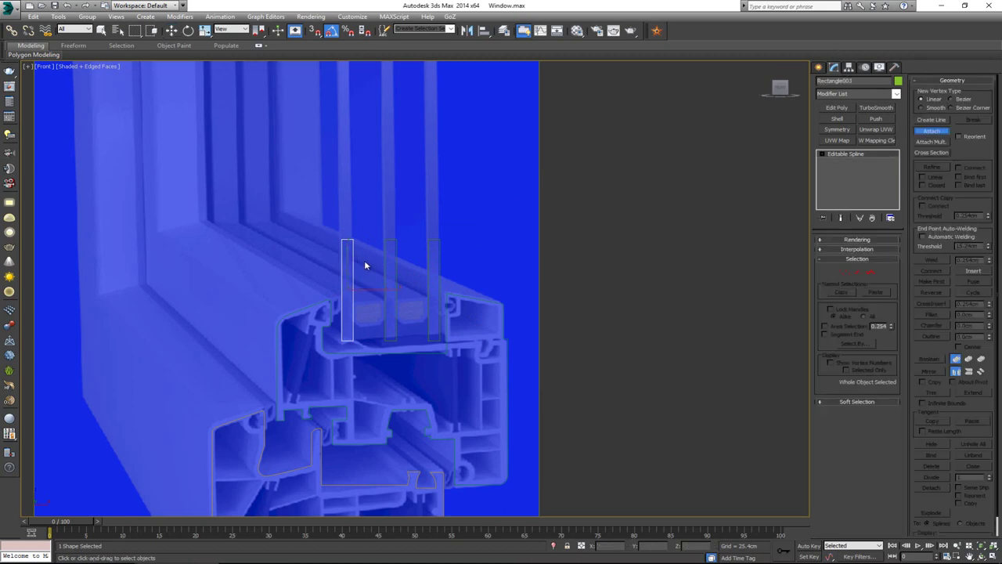
{"action": "left_click", "coordinate": [395, 300]}
{"action": "left_click", "coordinate": [432, 296]}
{"action": "key", "text": "w"}
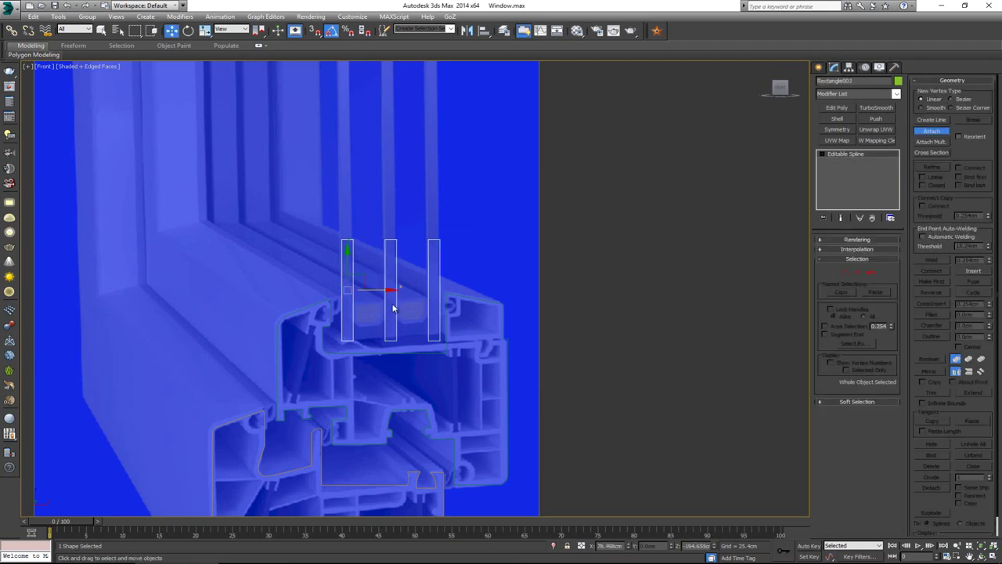
- Raise the upper vertices of all three pane outlines to near the top of the reference's glass, and leave vertex editing
{"action": "scroll", "coordinate": [391, 290], "scroll_direction": "down", "scroll_amount": 4}
{"action": "key", "text": "1"}
{"action": "left_click_drag", "start_coordinate": [462, 227], "coordinate": [353, 278]}
{"action": "middle_click_drag", "start_coordinate": [367, 211], "coordinate": [373, 252]}
{"action": "scroll", "coordinate": [374, 246], "scroll_direction": "down", "scroll_amount": 2}
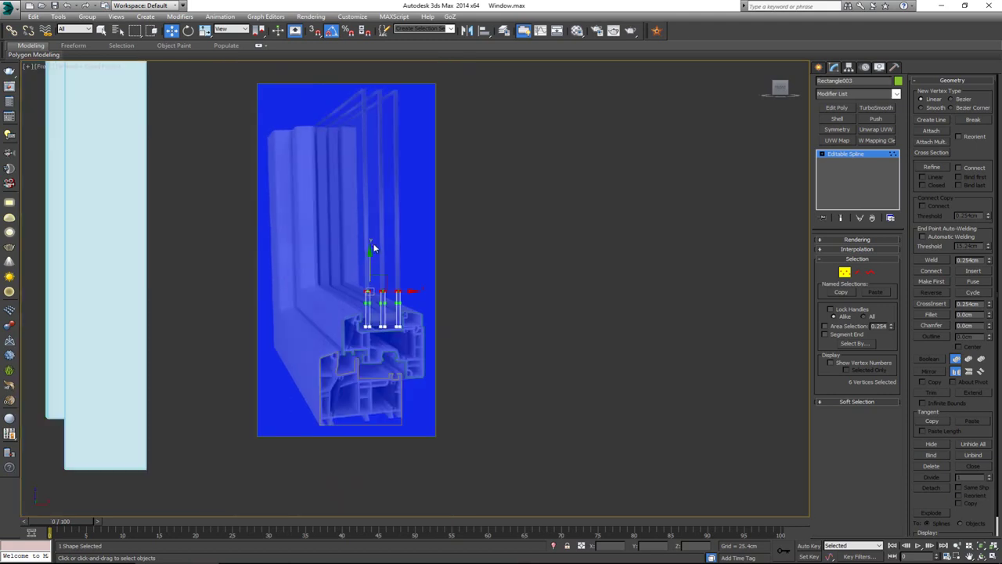
{"action": "left_click_drag", "start_coordinate": [368, 265], "coordinate": [368, 96]}
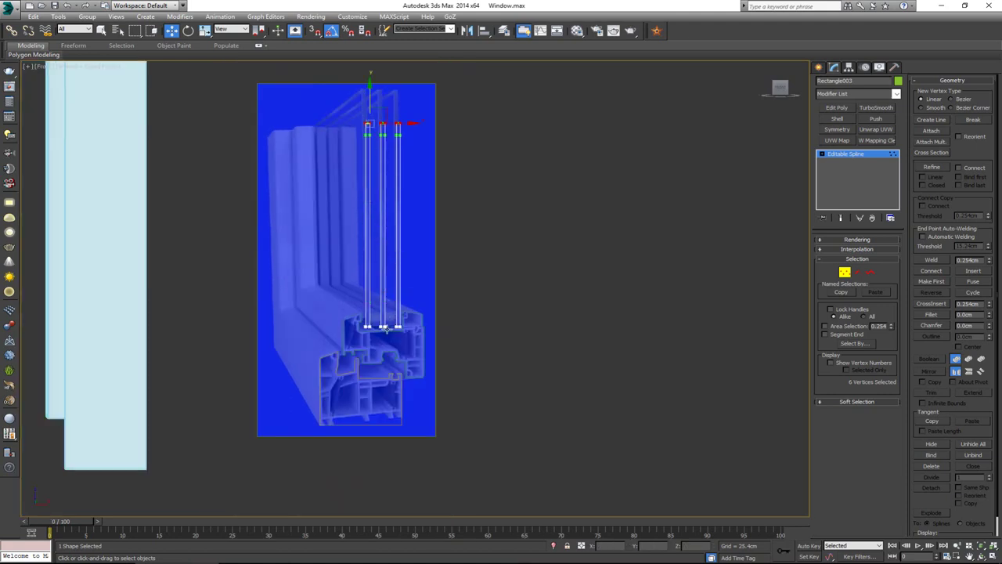
{"action": "scroll", "coordinate": [386, 336], "scroll_direction": "up", "scroll_amount": 5}
{"action": "left_click", "coordinate": [845, 272]}
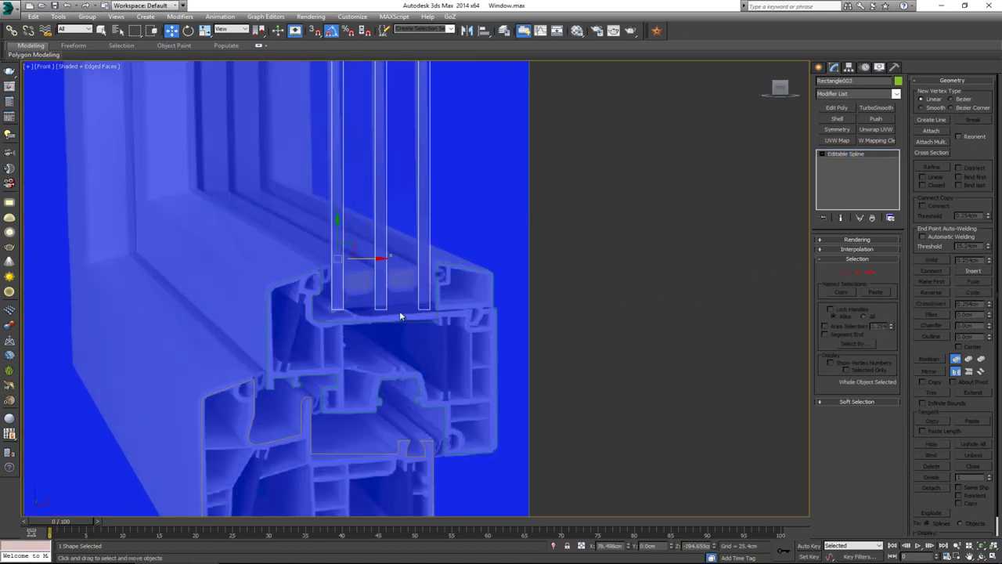
- Lower the pane outlines to about Z -211.2 cm so their bottoms reach the floor of the sash's glazing recess
{"action": "scroll", "coordinate": [378, 291], "scroll_direction": "up", "scroll_amount": 3}
{"action": "left_click_drag", "start_coordinate": [297, 206], "coordinate": [299, 227]}
{"action": "scroll", "coordinate": [304, 255], "scroll_direction": "down", "scroll_amount": 5}
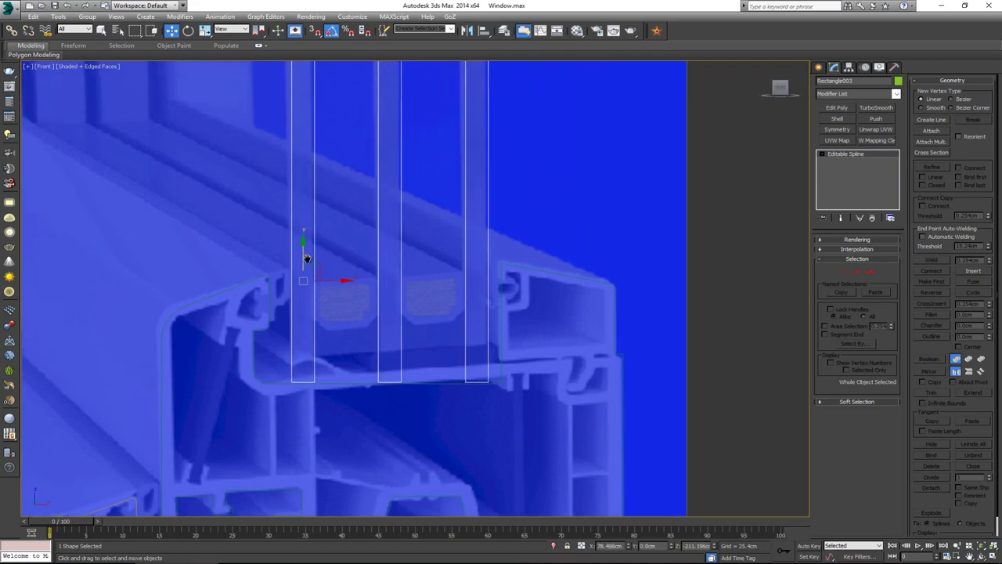
- Apply an Extrude modifier to the three pane outlines with an amount of 1243.33 cm
{"action": "left_click", "coordinate": [842, 96]}
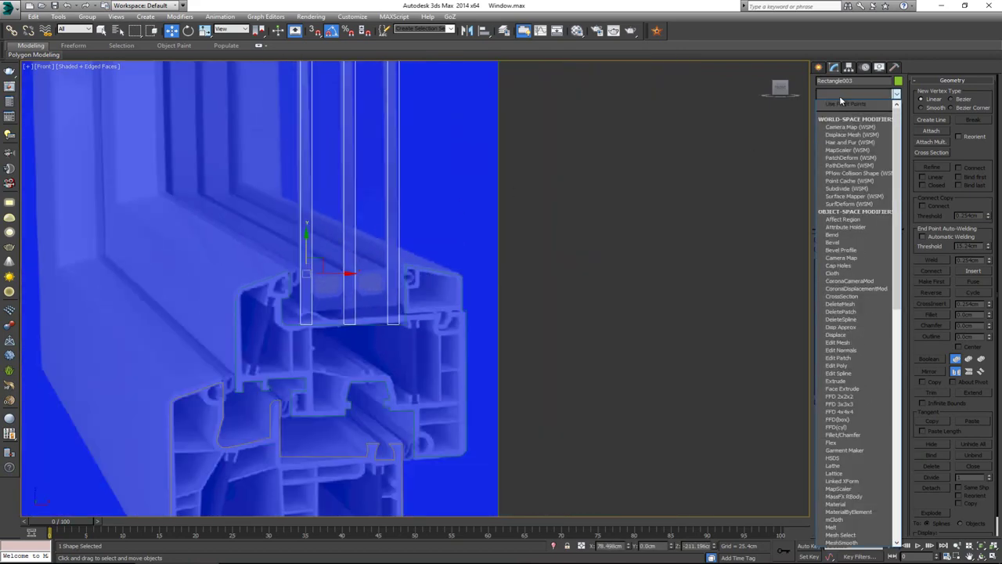
{"action": "key", "text": "e"}
{"action": "left_click", "coordinate": [838, 142]}
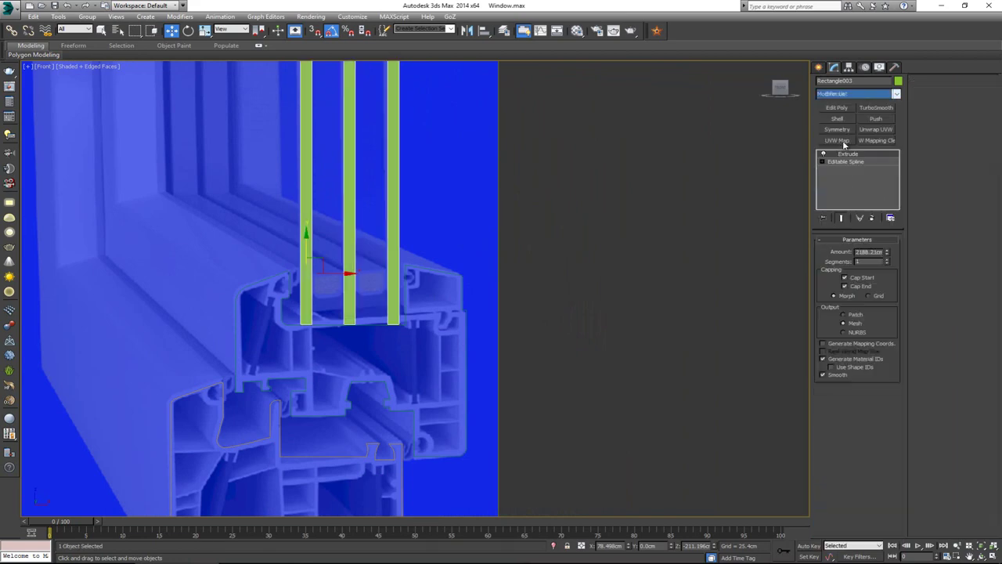
{"action": "key", "text": "alt+w"}
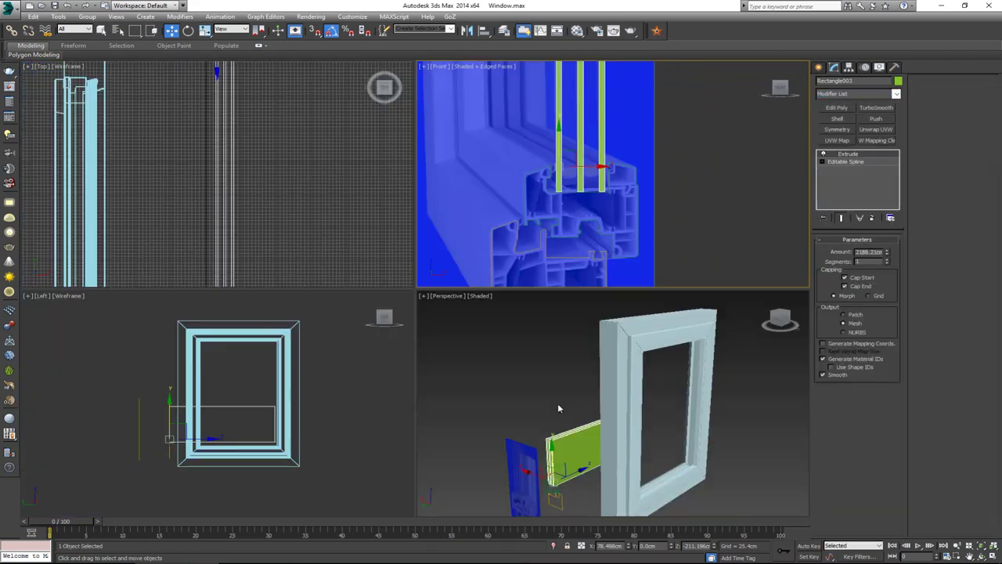
{"action": "scroll", "coordinate": [558, 402], "scroll_direction": "up", "scroll_amount": 5}
{"action": "key", "text": "alt+w"}
{"action": "scroll", "coordinate": [505, 378], "scroll_direction": "down", "scroll_amount": 4}
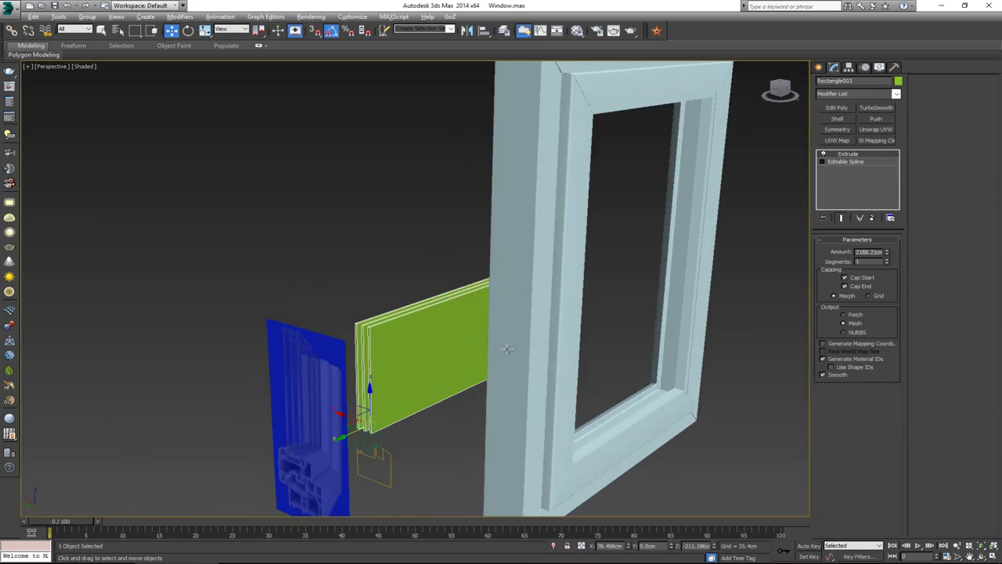
{"action": "middle_click_drag", "start_coordinate": [509, 351], "coordinate": [634, 364], "text": "alt"}
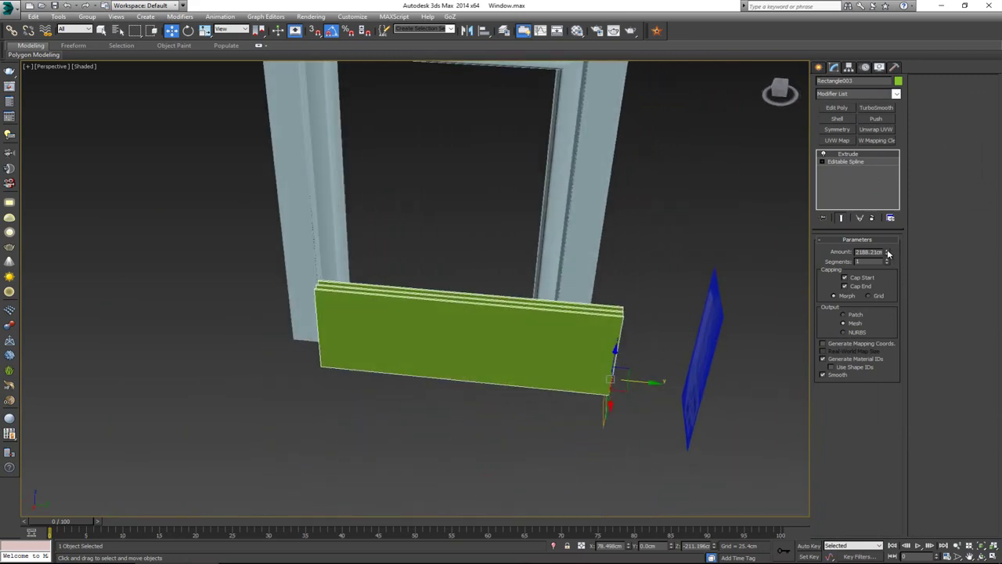
{"action": "left_click_drag", "start_coordinate": [889, 253], "coordinate": [945, 40]}
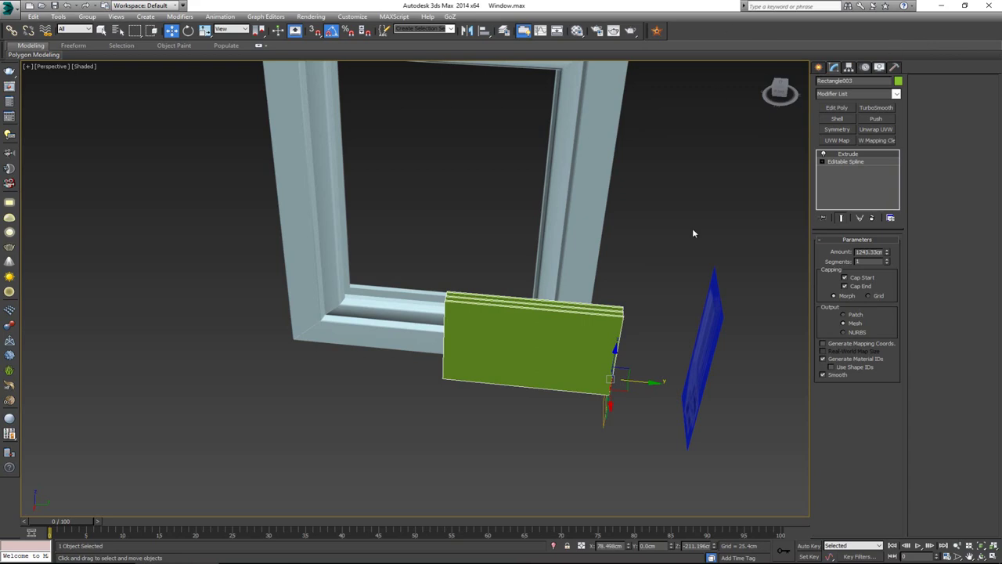
- In the Top view, move the extruded glass panes next to the window, near the end of the sash
{"action": "scroll", "coordinate": [611, 332], "scroll_direction": "down", "scroll_amount": 3}
{"action": "middle_click_drag", "start_coordinate": [611, 332], "coordinate": [671, 343], "text": "alt"}
{"action": "key", "text": "alt+w"}
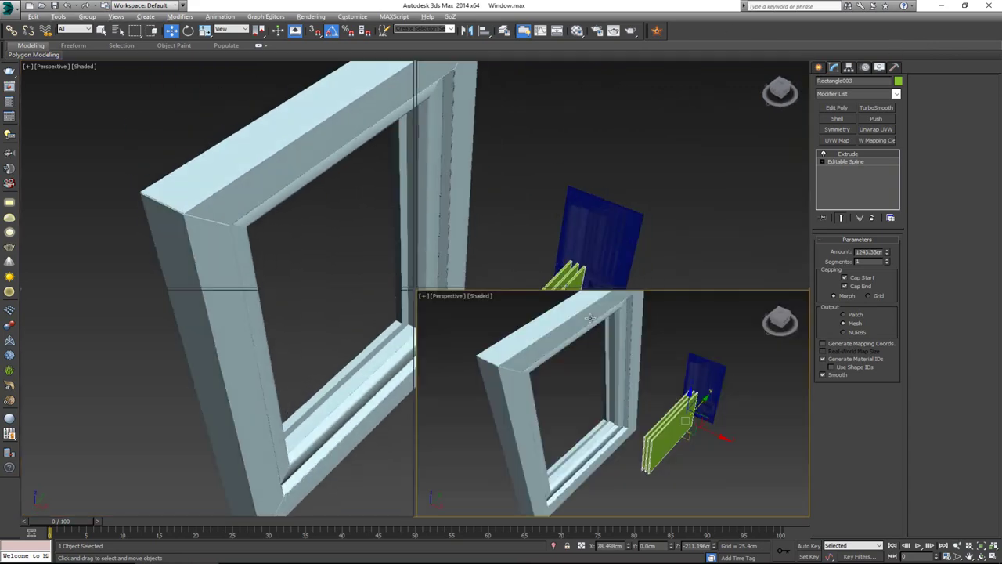
{"action": "key", "text": "alt+w"}
{"action": "middle_click_drag", "start_coordinate": [495, 190], "coordinate": [524, 256]}
{"action": "scroll", "coordinate": [524, 256], "scroll_direction": "down", "scroll_amount": 4}
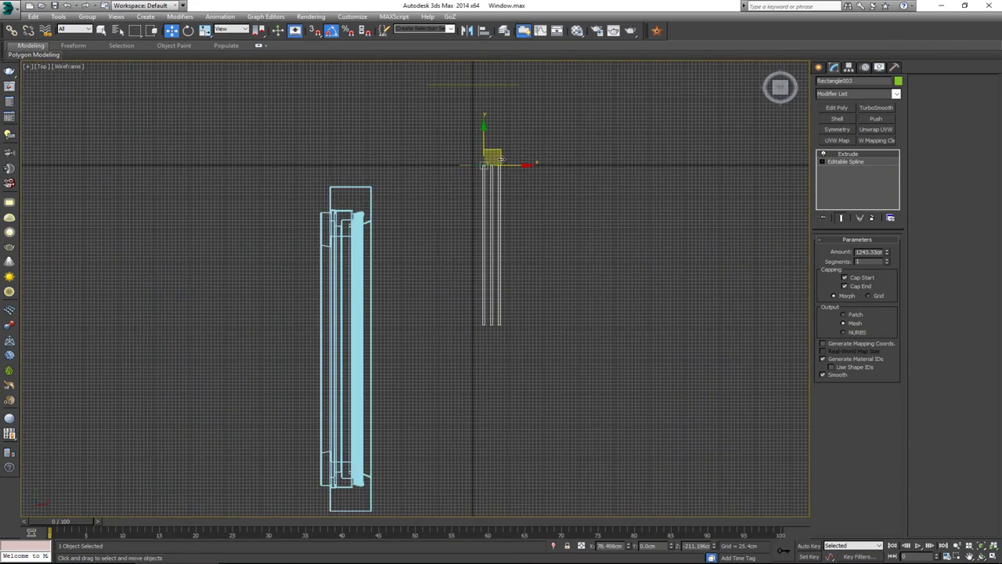
{"action": "left_click_drag", "start_coordinate": [501, 159], "coordinate": [396, 230]}
{"action": "scroll", "coordinate": [395, 229], "scroll_direction": "up", "scroll_amount": 3}
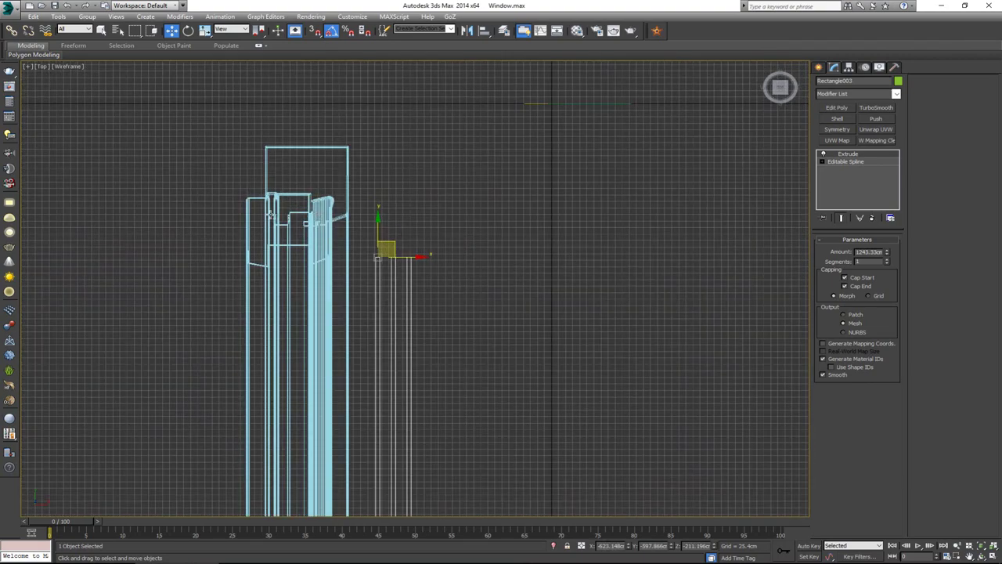
- Isolate the sash together with the glass panes, and reselect only the panes
{"action": "left_click", "coordinate": [249, 229], "text": "ctrl"}
{"action": "key", "text": "alt+q"}
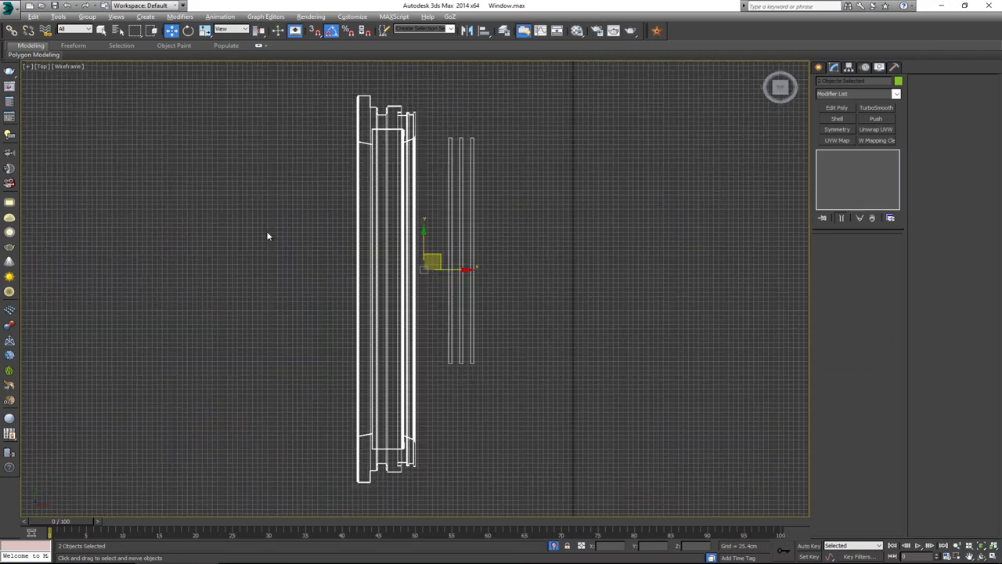
{"action": "left_click", "coordinate": [520, 145]}
{"action": "left_click_drag", "start_coordinate": [461, 188], "coordinate": [461, 190]}
- Move the glass panes into the sash's glazing recess, aligning their ends with its inner edge, and check the fit in Perspective
{"action": "scroll", "coordinate": [459, 157], "scroll_direction": "up", "scroll_amount": 5}
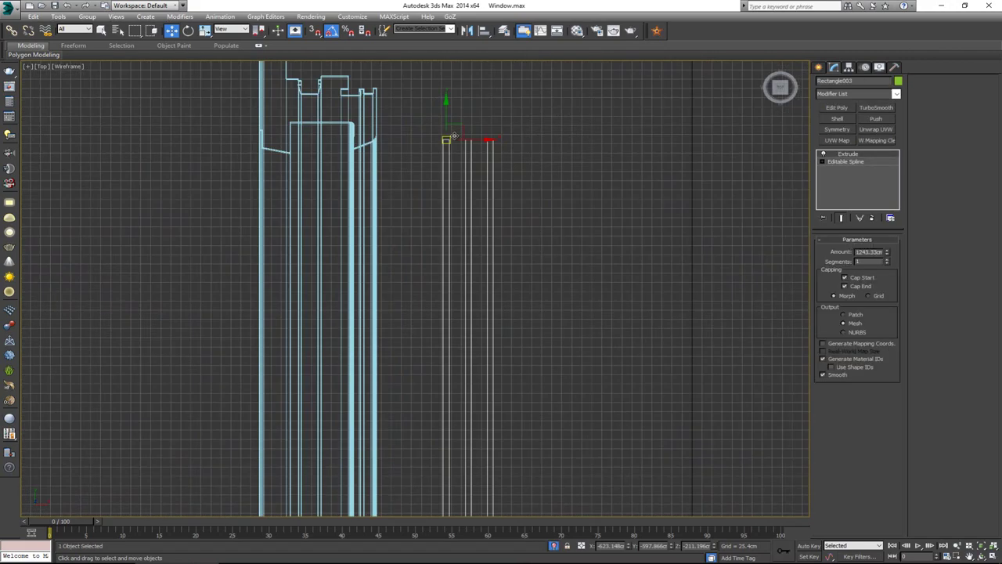
{"action": "left_click_drag", "start_coordinate": [452, 132], "coordinate": [247, 111]}
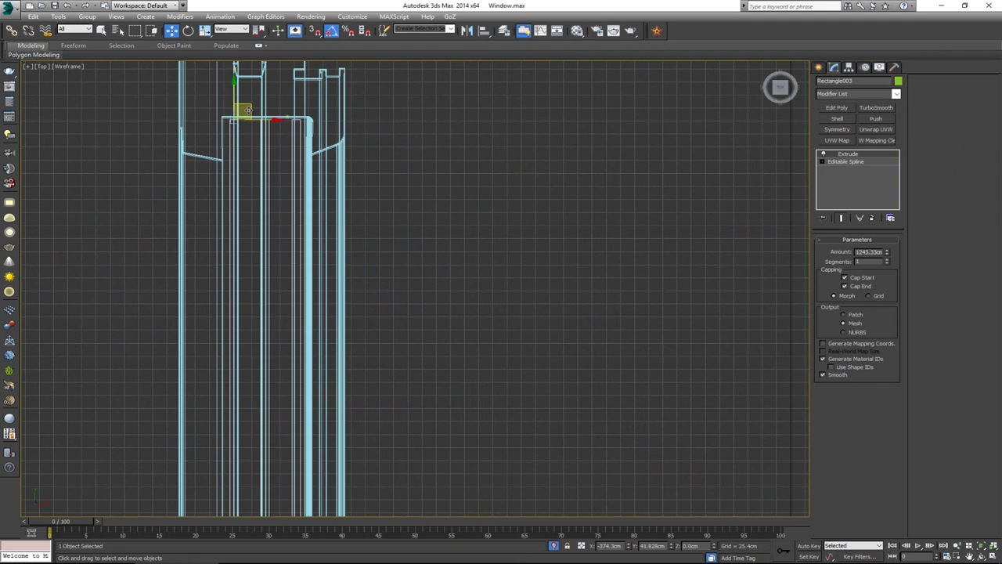
{"action": "key", "text": "alt+w"}
{"action": "right_click", "coordinate": [623, 312]}
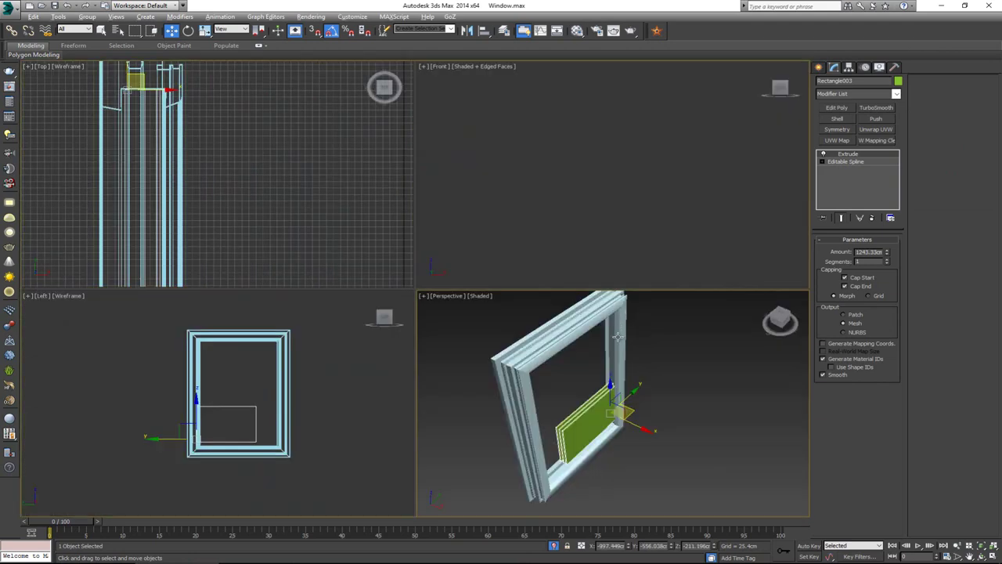
{"action": "key", "text": "alt+w"}
{"action": "middle_click_drag", "start_coordinate": [454, 209], "coordinate": [415, 210], "text": "alt"}
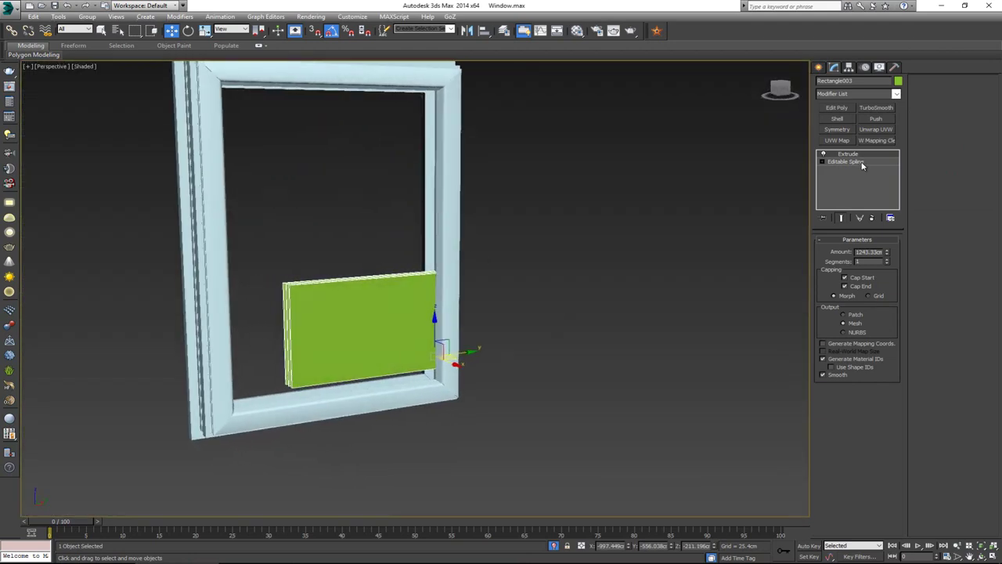
- Lower the glass panes into the sash's bottom recess, and raise their spline's upper vertices to the sash's top edge
{"action": "left_click_drag", "start_coordinate": [434, 332], "coordinate": [436, 350]}
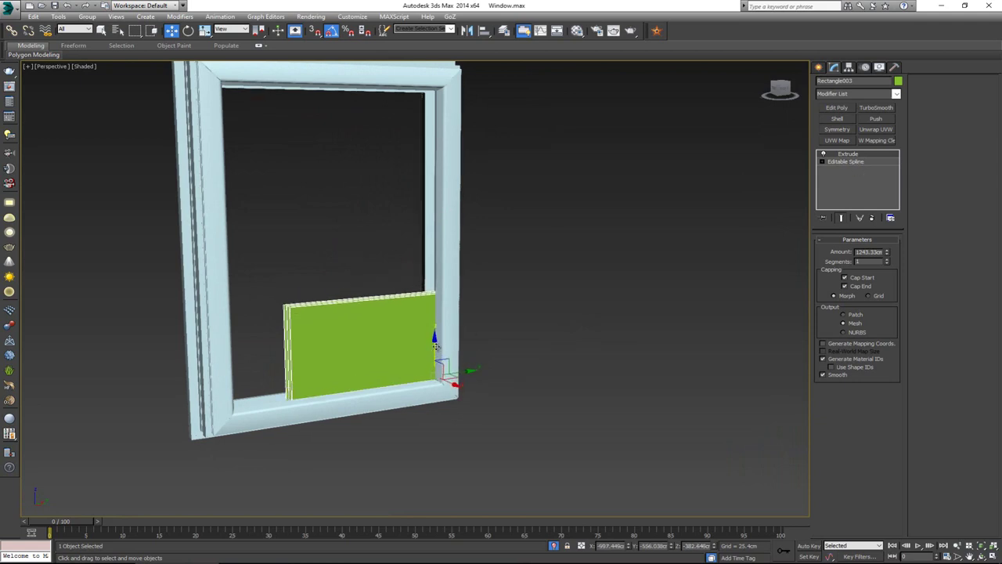
{"action": "middle_click_drag", "start_coordinate": [435, 345], "coordinate": [487, 356], "text": "alt"}
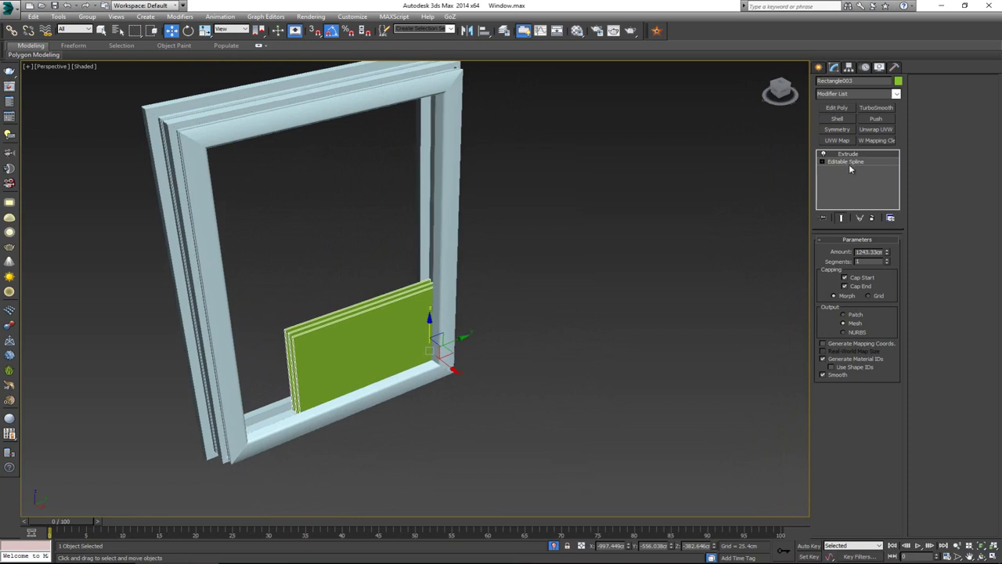
{"action": "left_click", "coordinate": [849, 164]}
{"action": "middle_click_drag", "start_coordinate": [482, 261], "coordinate": [533, 228], "text": "alt"}
{"action": "key", "text": "1"}
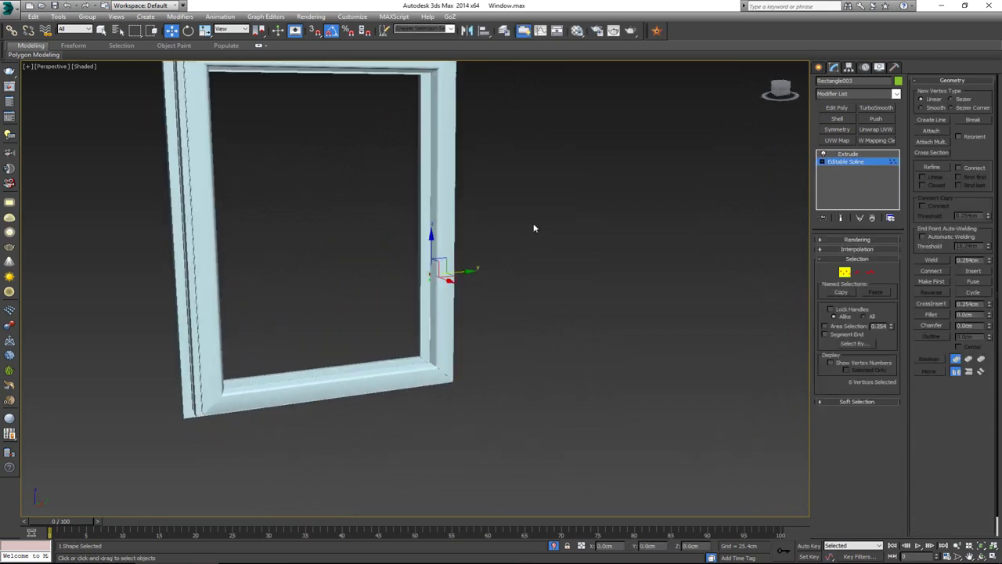
{"action": "mouse_move", "coordinate": [358, 329]}
{"action": "middle_mouse_down", "text": "alt"}
{"action": "mouse_move", "coordinate": [402, 286]}
{"action": "mouse_move", "coordinate": [452, 289]}
{"action": "middle_mouse_up", "text": "alt"}
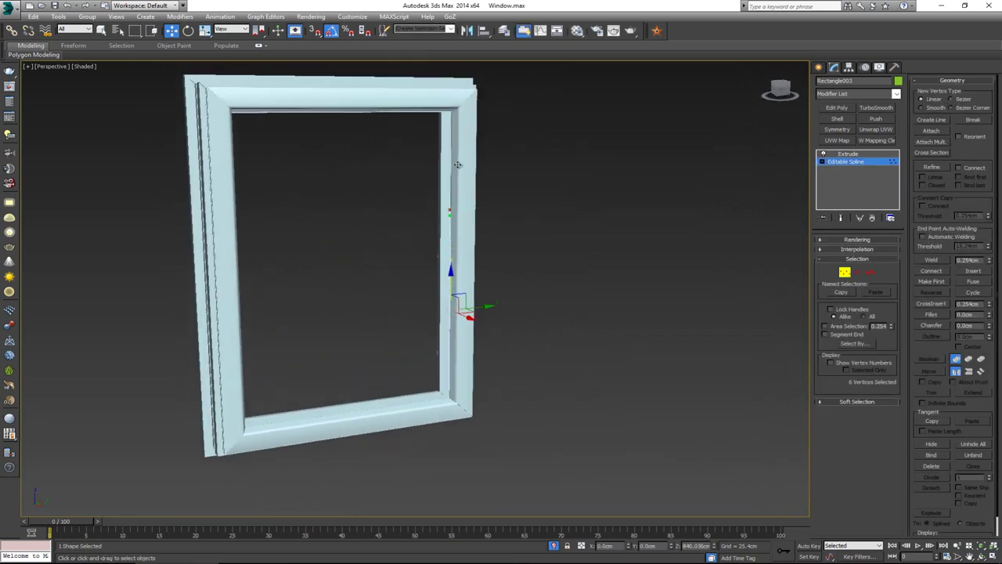
{"action": "left_click", "coordinate": [473, 83]}
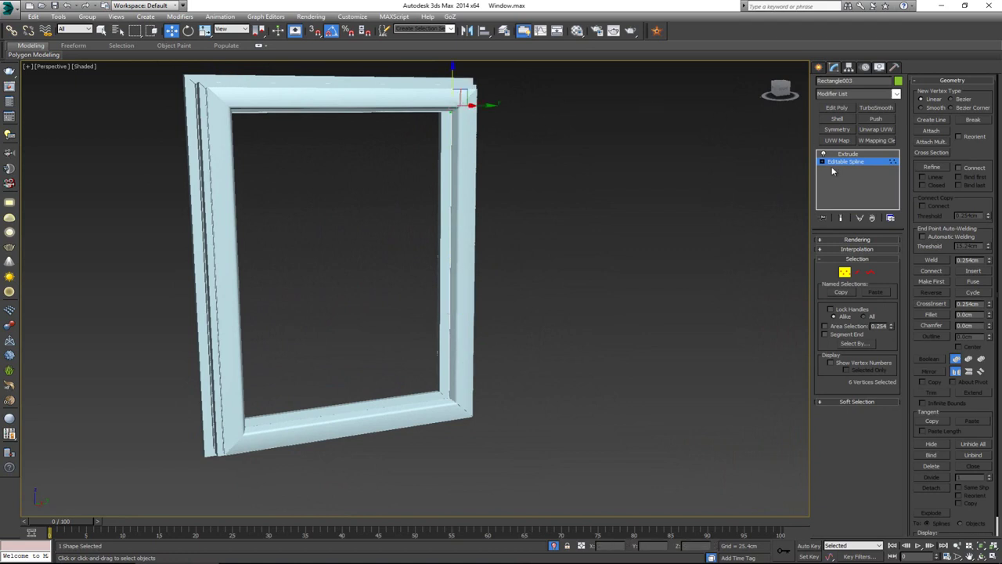
{"action": "left_click", "coordinate": [847, 275]}
{"action": "left_click", "coordinate": [852, 156]}
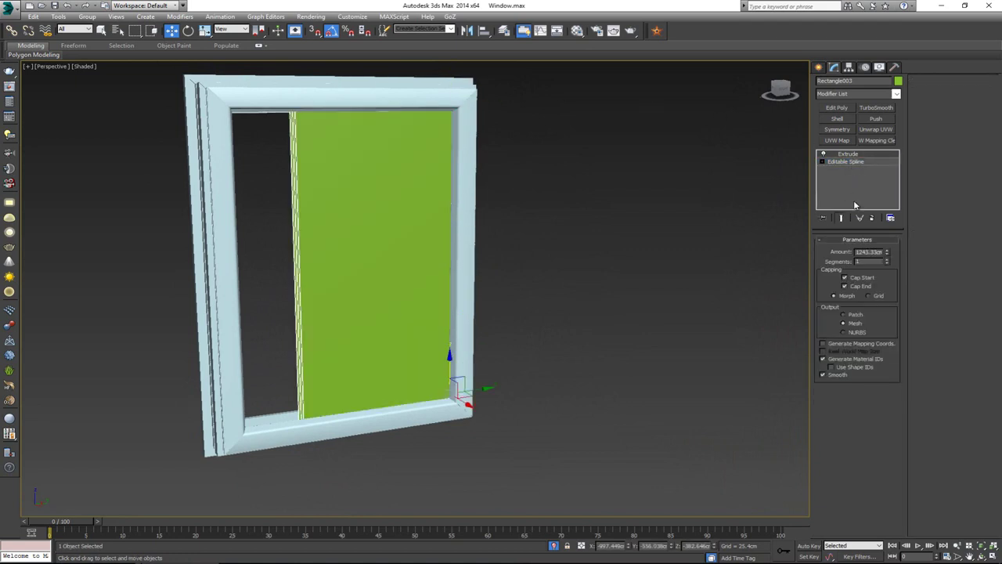
- Set the glass panes' Extrude amount to 1719.58 cm to fill the sash width, and make them see-through
{"action": "left_click_drag", "start_coordinate": [889, 256], "coordinate": [864, 84]}
{"action": "middle_click_drag", "start_coordinate": [454, 261], "coordinate": [537, 264], "text": "alt"}
{"action": "key", "text": "alt+x"}
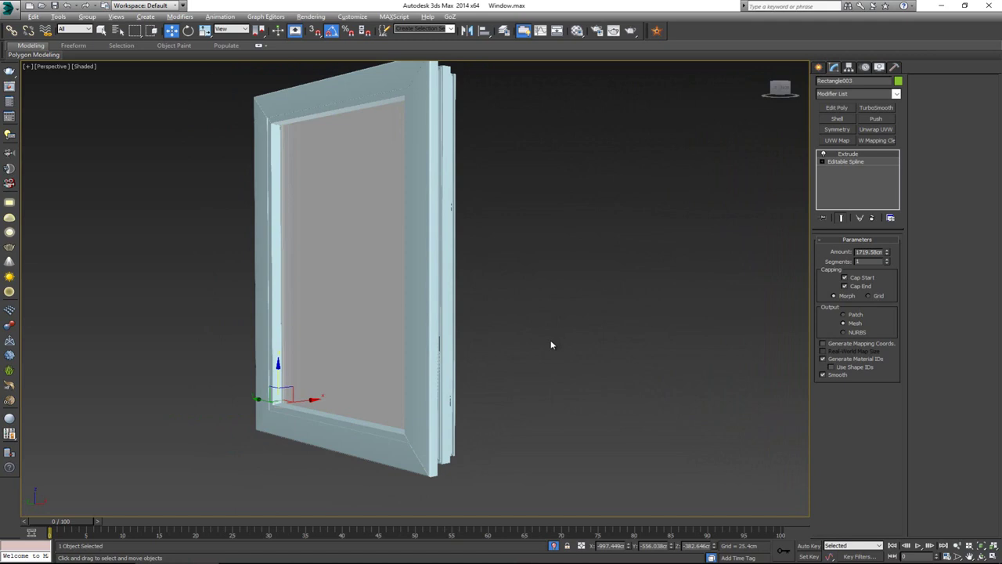
- Clear the selection and end isolation to bring back the rest of the window
{"action": "left_click", "coordinate": [551, 345]}
{"action": "middle_click_drag", "start_coordinate": [351, 367], "coordinate": [432, 371], "text": "alt"}
{"action": "right_click", "coordinate": [432, 368]}
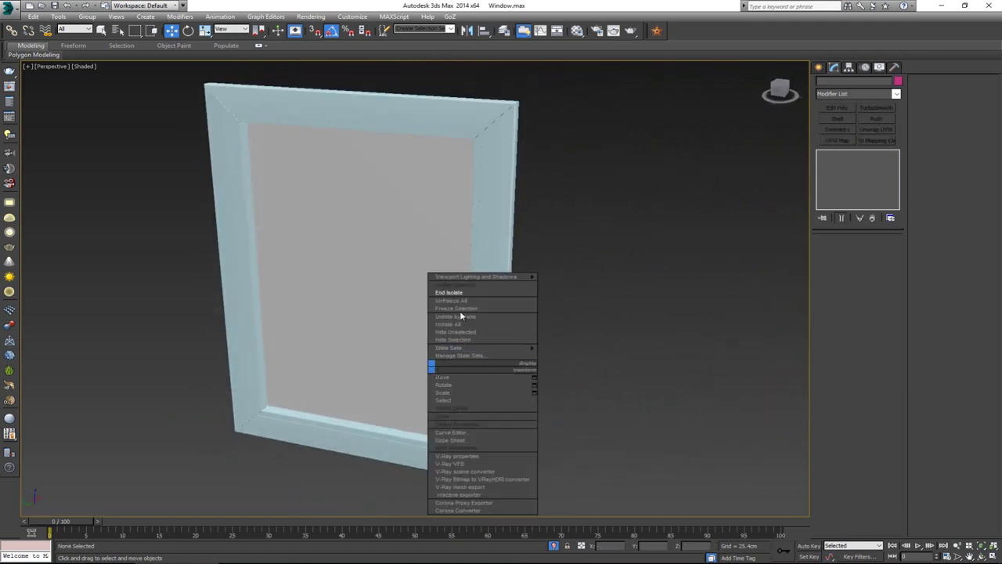
{"action": "left_click", "coordinate": [452, 292]}
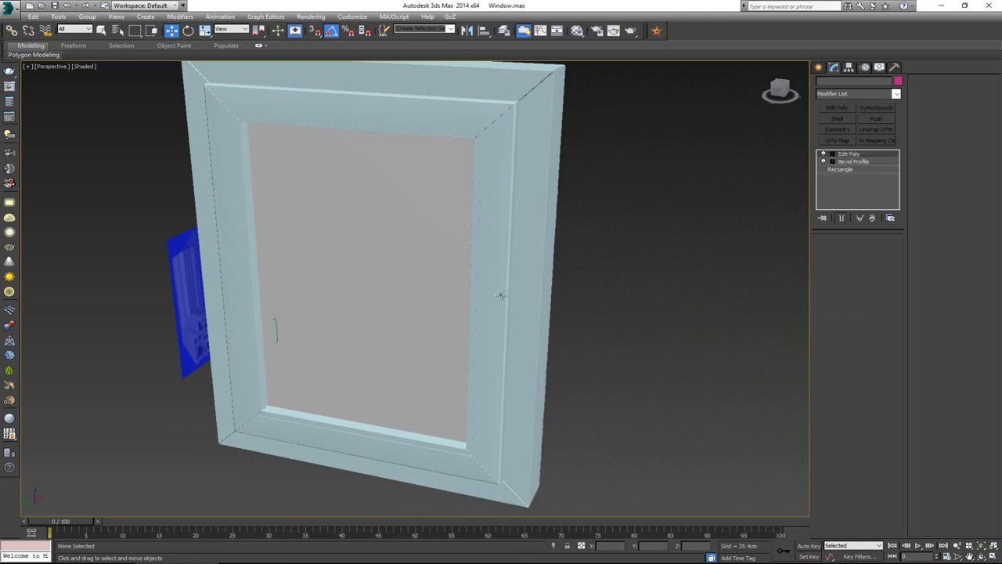
- Assign a dark blue object color to the outer frame and the sash together
{"action": "left_click", "coordinate": [526, 289]}
{"action": "left_click", "coordinate": [500, 294], "text": "ctrl"}
{"action": "left_click", "coordinate": [899, 81]}
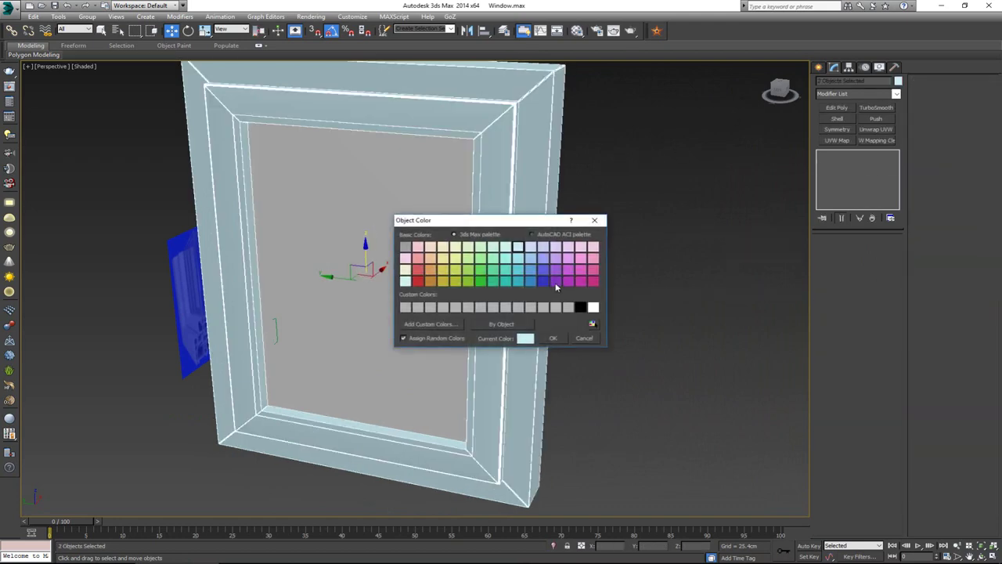
{"action": "left_click", "coordinate": [553, 339]}
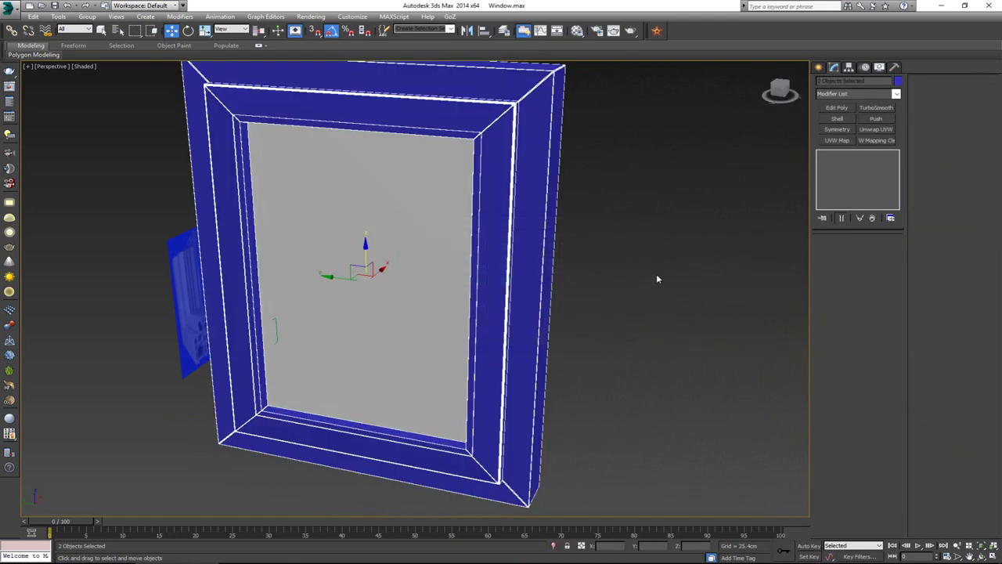
{"action": "left_click", "coordinate": [657, 276]}
- Attach the glass panes to the sash's Edit Poly object
{"action": "middle_click_drag", "start_coordinate": [494, 347], "coordinate": [375, 349], "text": "alt"}
{"action": "left_click", "coordinate": [362, 372]}
{"action": "left_click", "coordinate": [935, 151]}
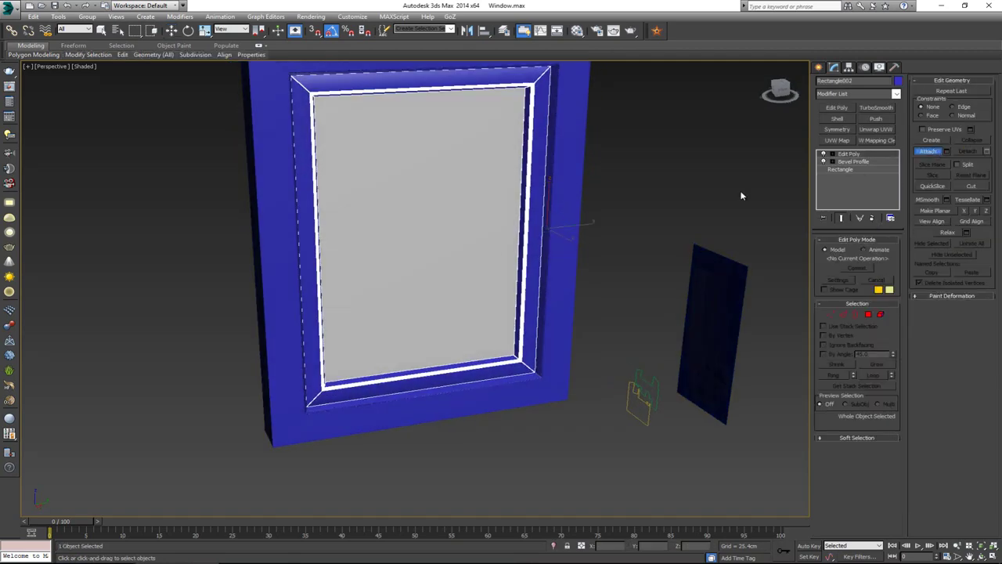
{"action": "left_click", "coordinate": [416, 254]}
{"action": "mouse_move", "coordinate": [402, 282]}
{"action": "middle_mouse_down", "text": "alt"}
{"action": "mouse_move", "coordinate": [532, 286]}
{"action": "mouse_move", "coordinate": [420, 288]}
{"action": "middle_mouse_up", "text": "alt"}
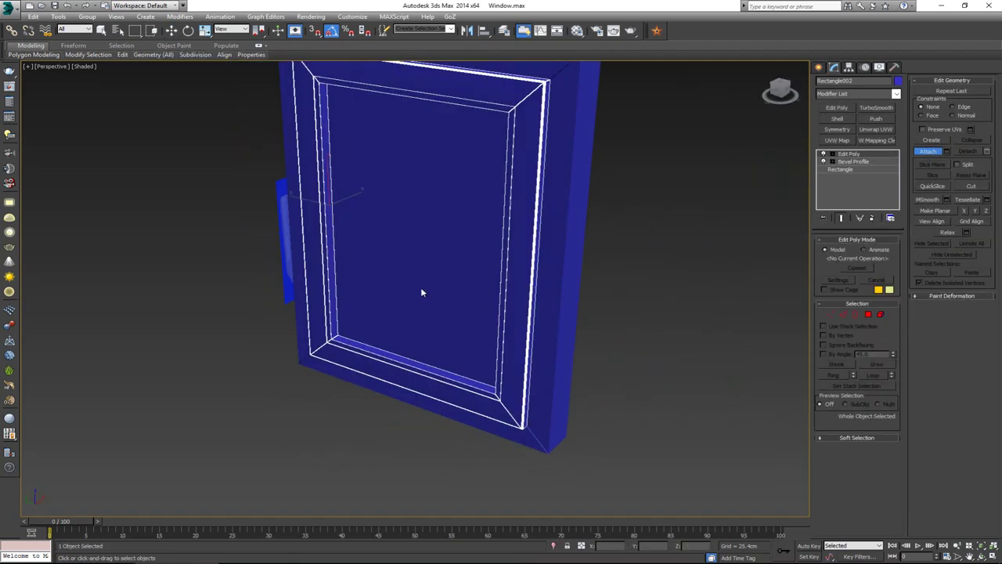
- Swing the sash open to a Z rotation of -175° and move it clear of the frame's hinge side
{"action": "key", "text": "e"}
{"action": "left_click_drag", "start_coordinate": [333, 218], "coordinate": [290, 222]}
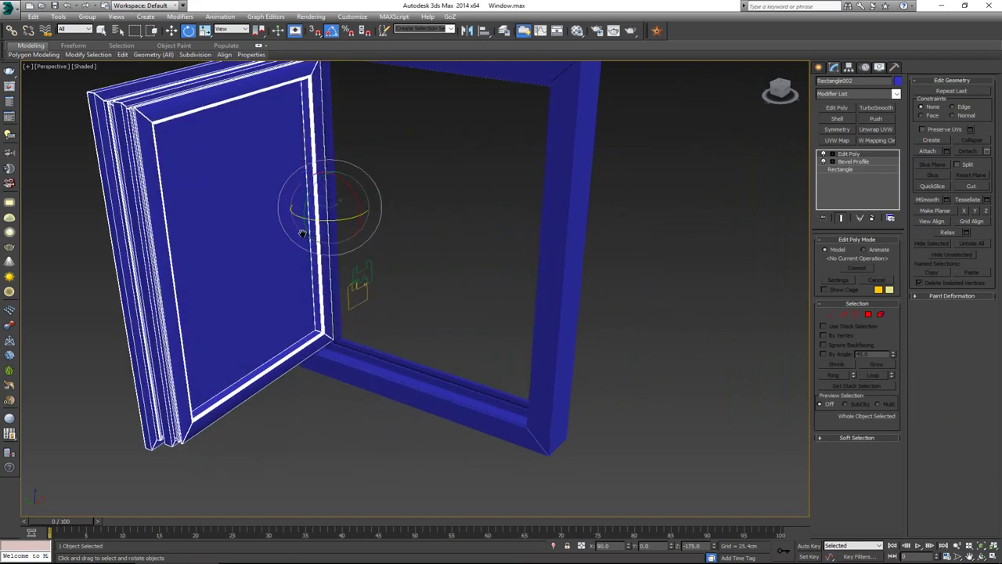
{"action": "middle_click_drag", "start_coordinate": [302, 233], "coordinate": [318, 286]}
{"action": "key", "text": "w"}
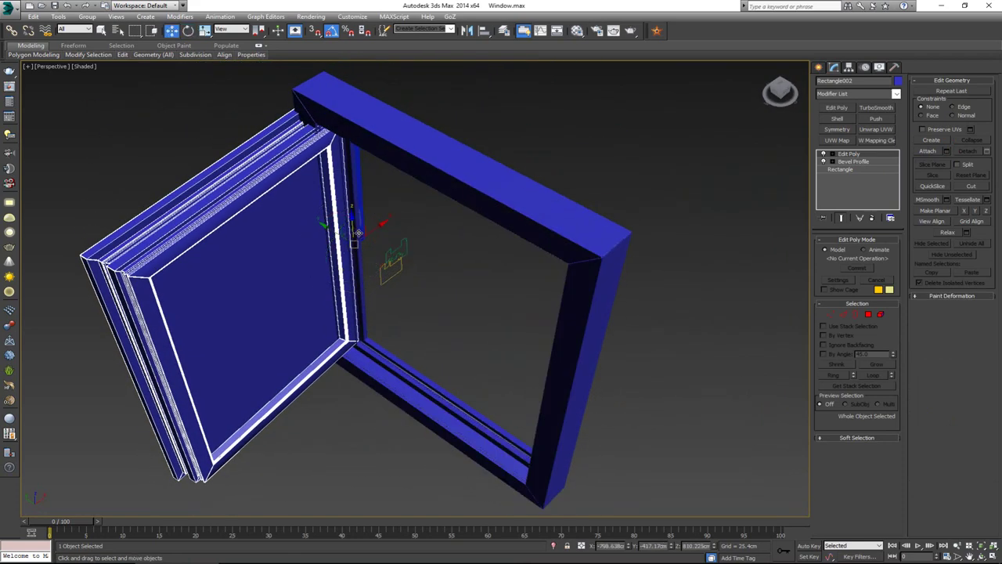
{"action": "left_click_drag", "start_coordinate": [358, 233], "coordinate": [340, 257]}
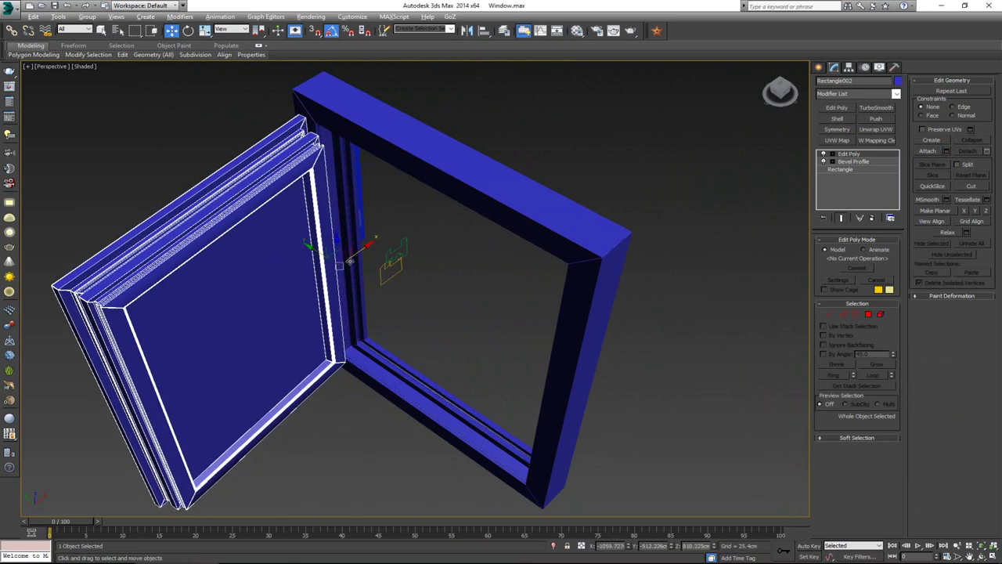
- Select the front glass pane of the opened sash at the element level
{"action": "middle_click_drag", "start_coordinate": [350, 260], "coordinate": [366, 253], "text": "alt"}
{"action": "left_click", "coordinate": [671, 295]}
{"action": "key", "text": "ctrl+z"}
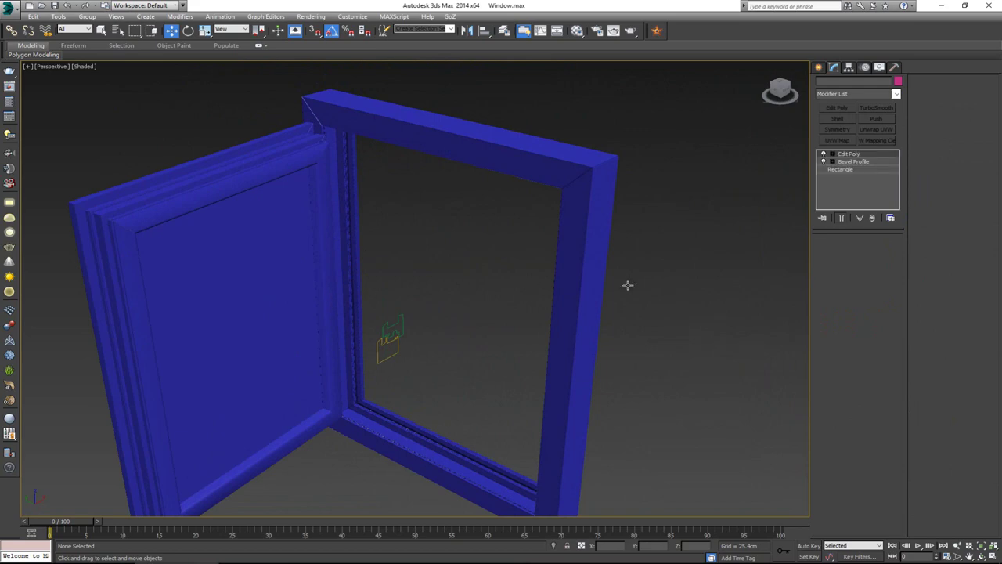
{"action": "left_click", "coordinate": [880, 314]}
{"action": "left_click", "coordinate": [263, 316]}
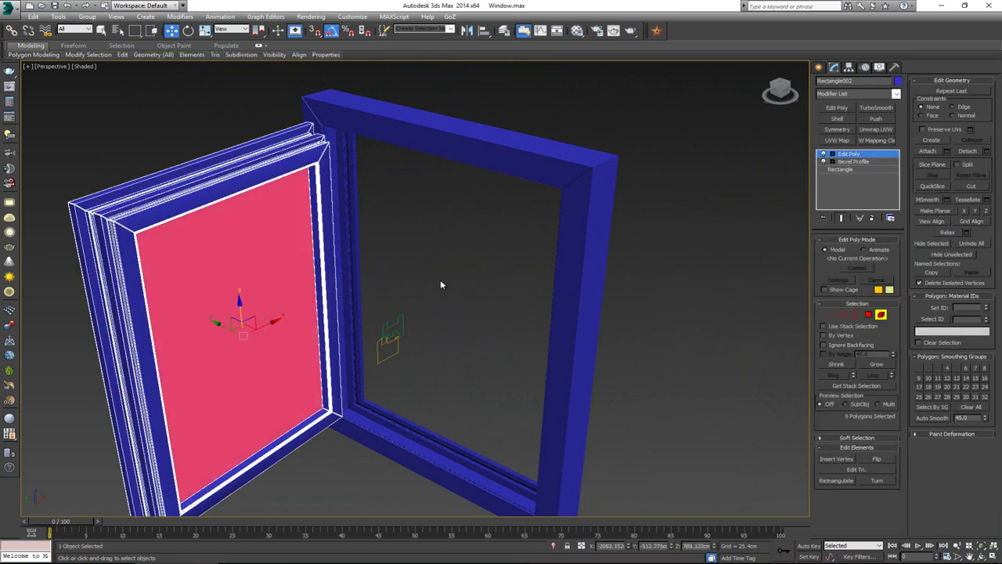
{"action": "left_click", "coordinate": [975, 152]}
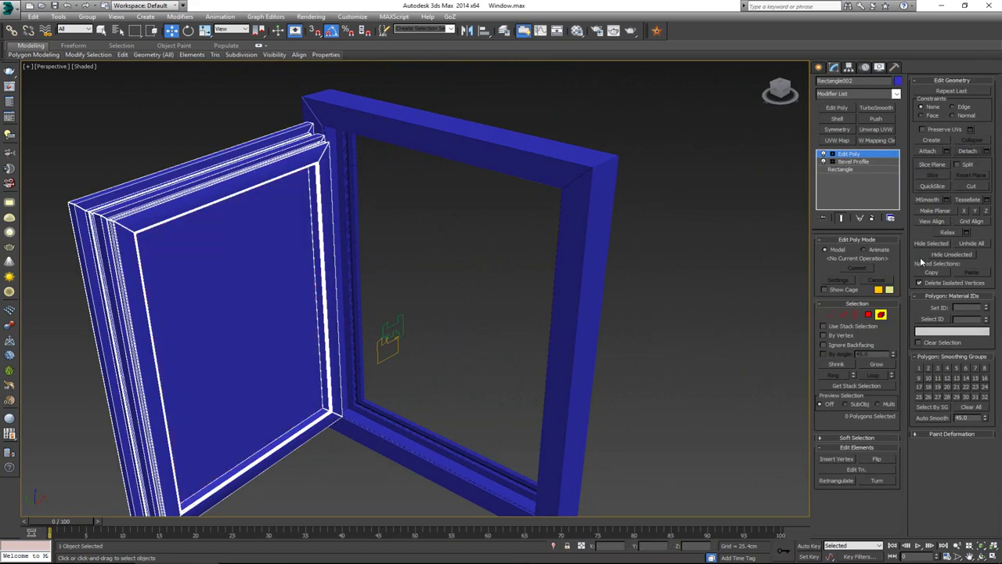
{"action": "key", "text": "ctrl+z"}
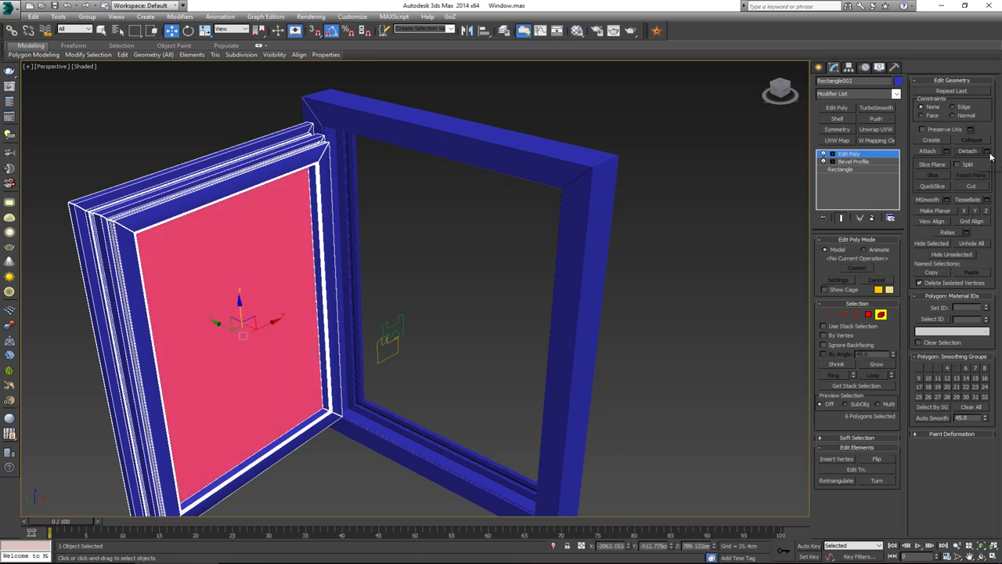
{"action": "left_click", "coordinate": [989, 154]}
{"action": "key", "text": "Return"}
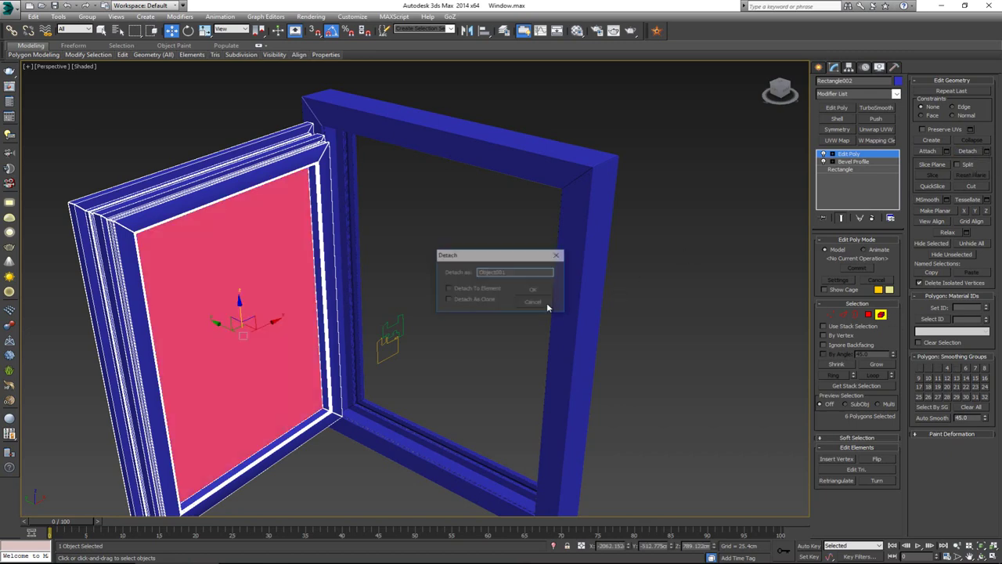
- Add the other two panes to the element selection and detach all three from the sash as a separate object
{"action": "middle_click_drag", "start_coordinate": [548, 306], "coordinate": [518, 303], "text": "alt"}
{"action": "key", "text": "q"}
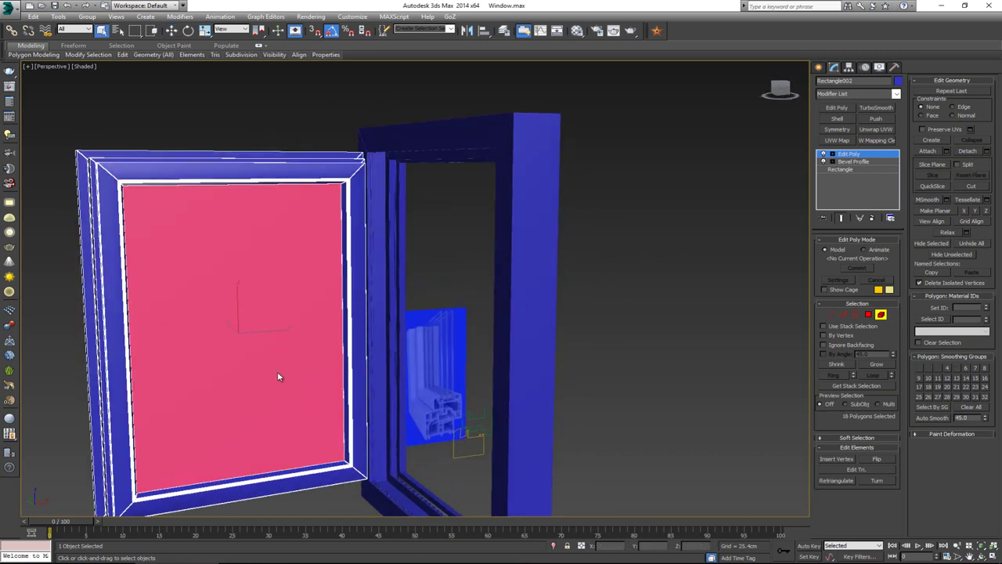
{"action": "middle_click_drag", "start_coordinate": [277, 376], "coordinate": [302, 386], "text": "alt"}
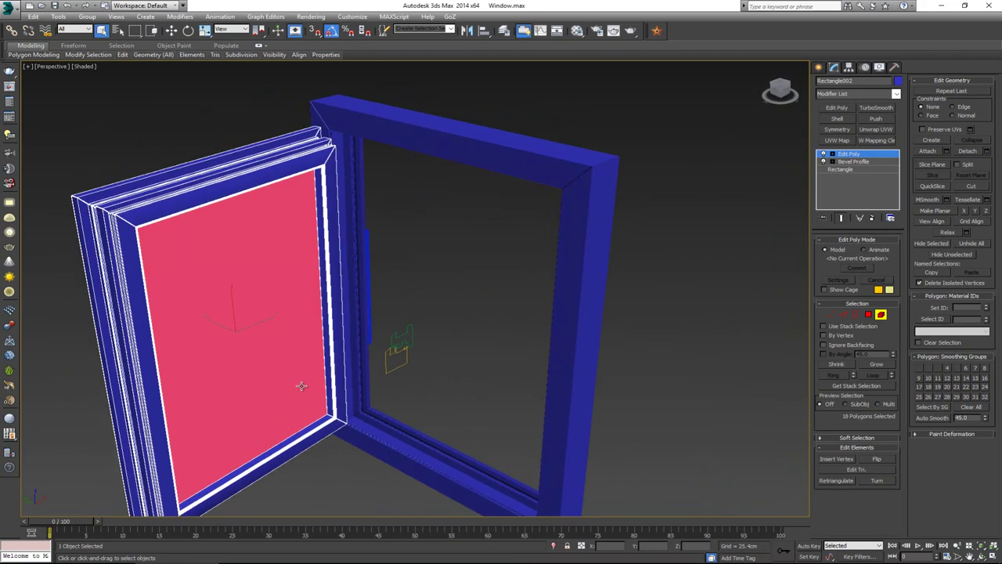
{"action": "left_click", "coordinate": [987, 151]}
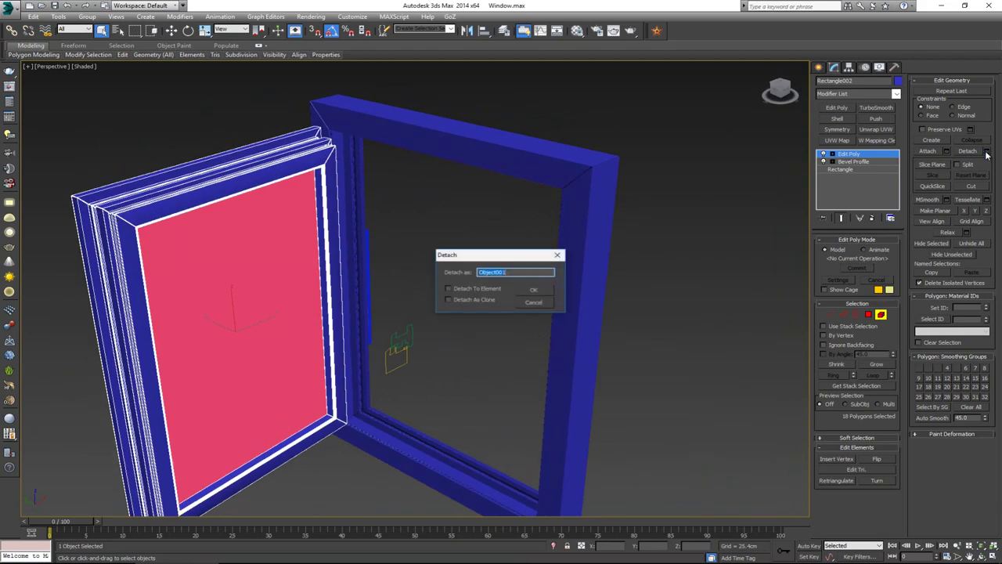
{"action": "left_click", "coordinate": [527, 294]}
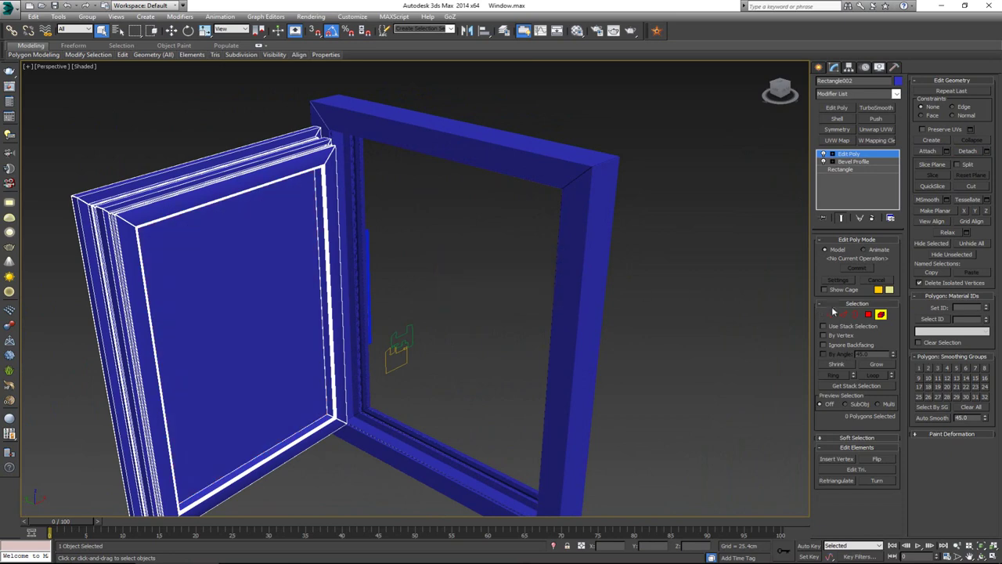
{"action": "left_click", "coordinate": [478, 302]}
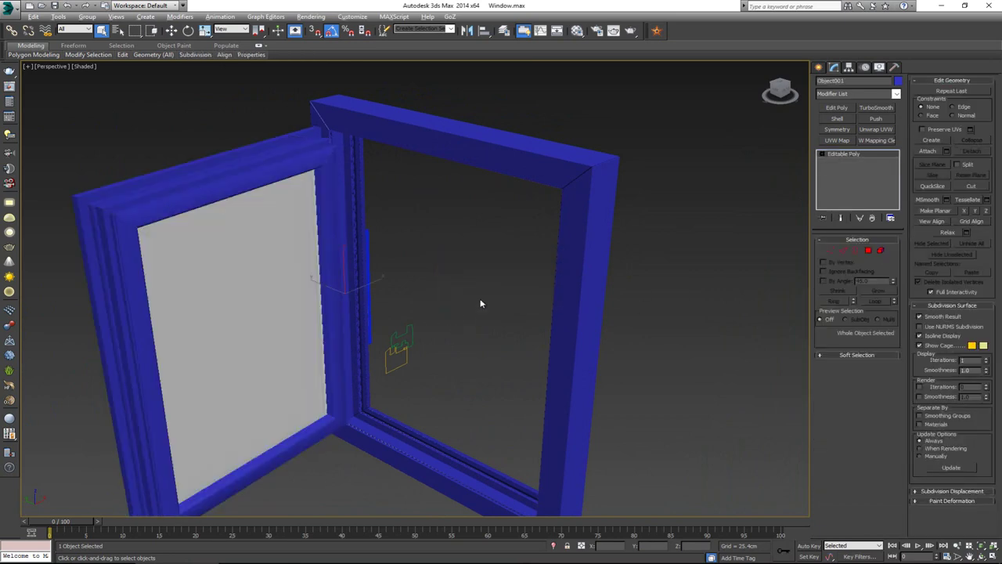
- Select the two profile splines beside the window and hide them
{"action": "mouse_move", "coordinate": [422, 339]}
{"action": "middle_mouse_down", "text": "alt"}
{"action": "mouse_move", "coordinate": [437, 316]}
{"action": "mouse_move", "coordinate": [376, 340]}
{"action": "mouse_move", "coordinate": [419, 341]}
{"action": "middle_mouse_up", "text": "alt"}
{"action": "left_click_drag", "start_coordinate": [614, 321], "coordinate": [518, 403]}
{"action": "right_click", "coordinate": [541, 368]}
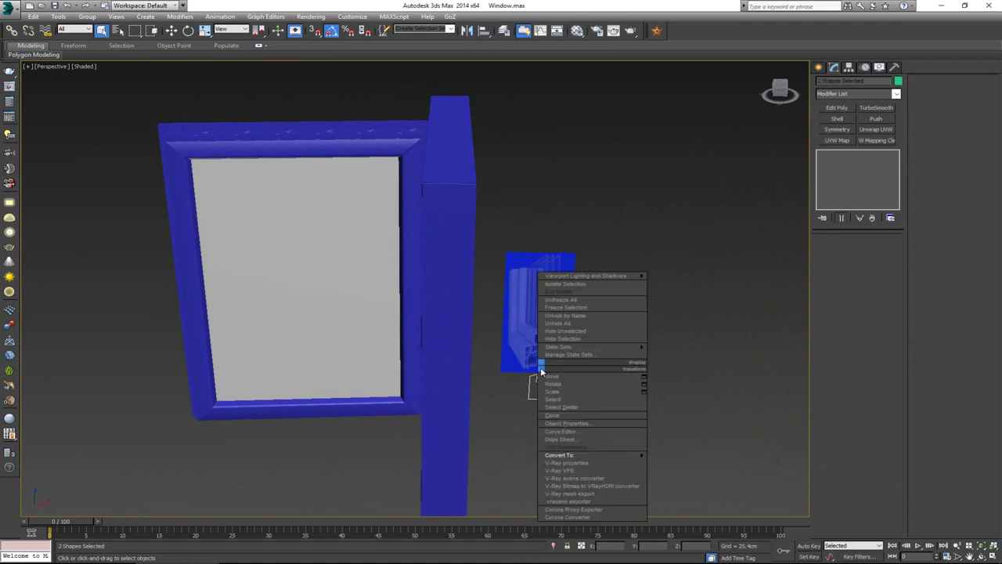
{"action": "left_click", "coordinate": [585, 339]}
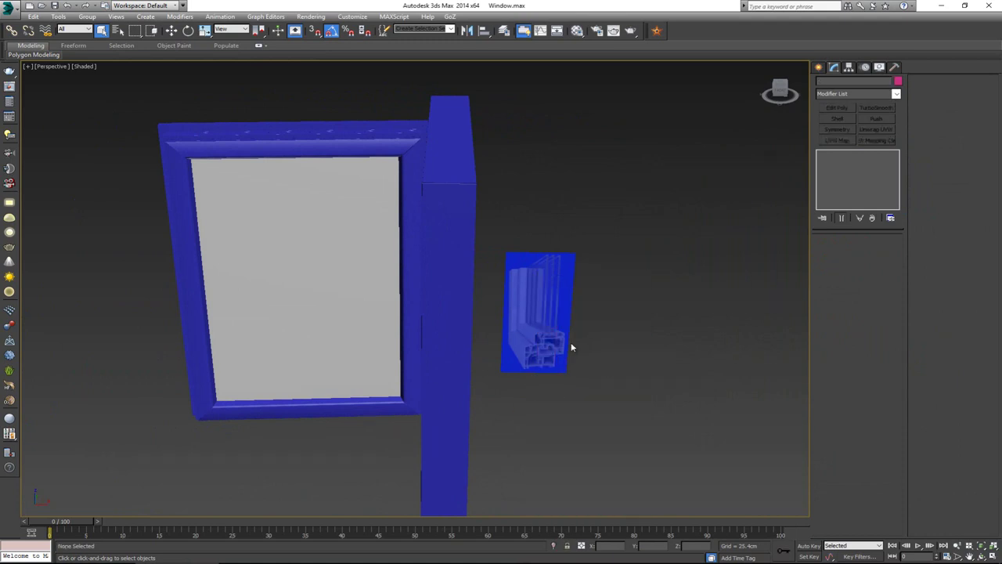
- Examine the opened window from several angles, with and without edged faces displayed
{"action": "mouse_move", "coordinate": [572, 347]}
{"action": "middle_mouse_down", "text": "alt"}
{"action": "mouse_move", "coordinate": [519, 353]}
{"action": "mouse_move", "coordinate": [546, 341]}
{"action": "mouse_move", "coordinate": [517, 349]}
{"action": "mouse_move", "coordinate": [472, 321]}
{"action": "middle_mouse_up", "text": "alt"}
{"action": "key", "text": "F4"}
{"action": "scroll", "coordinate": [463, 341], "scroll_direction": "down", "scroll_amount": 2}
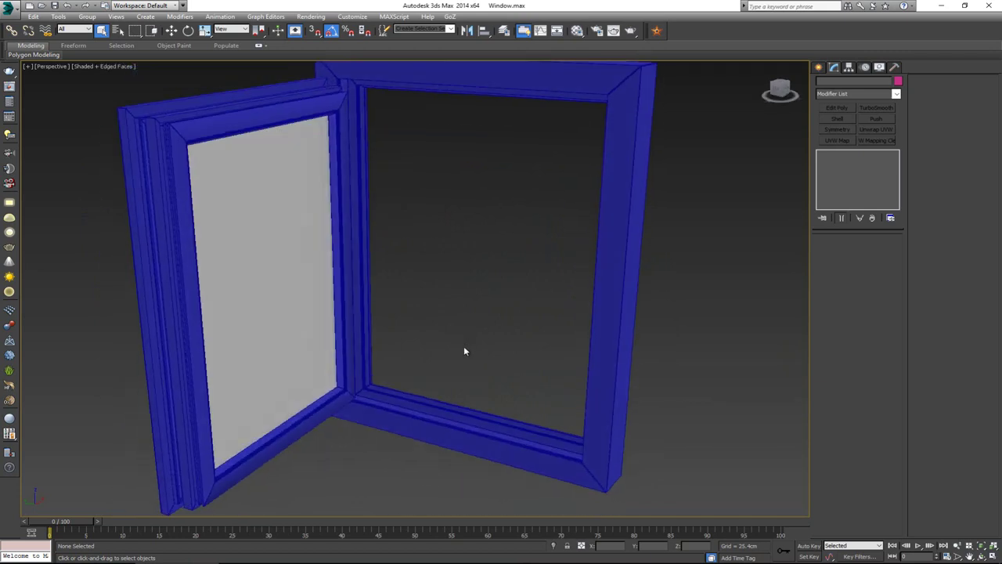
{"action": "key", "text": "F4"}
{"action": "scroll", "coordinate": [465, 333], "scroll_direction": "down", "scroll_amount": 4}
{"action": "middle_click_drag", "start_coordinate": [467, 337], "coordinate": [464, 329], "text": "alt"}
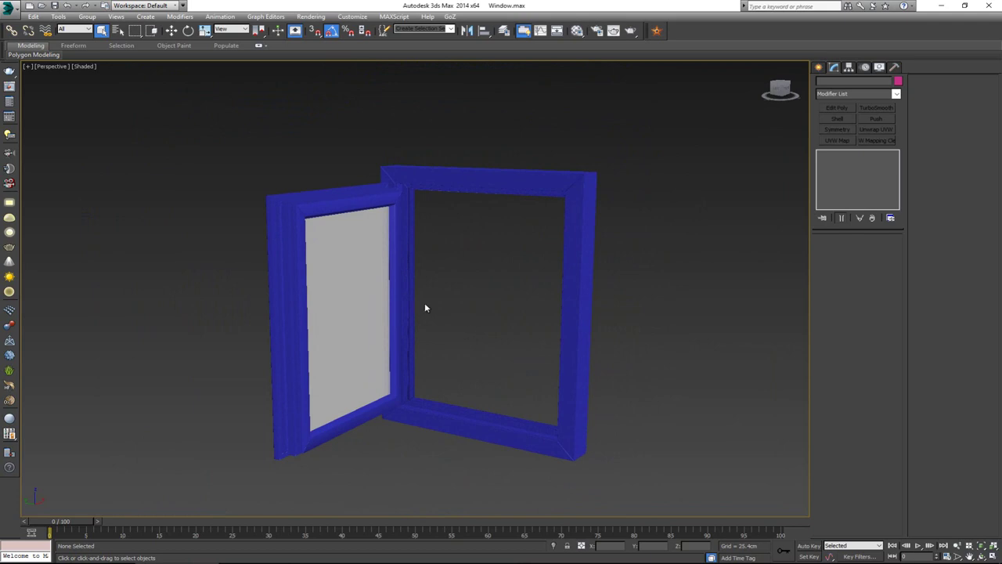
- Select the outer frame and the sash in turn to review them as separate objects, and clear the selection
{"action": "left_click", "coordinate": [462, 182]}
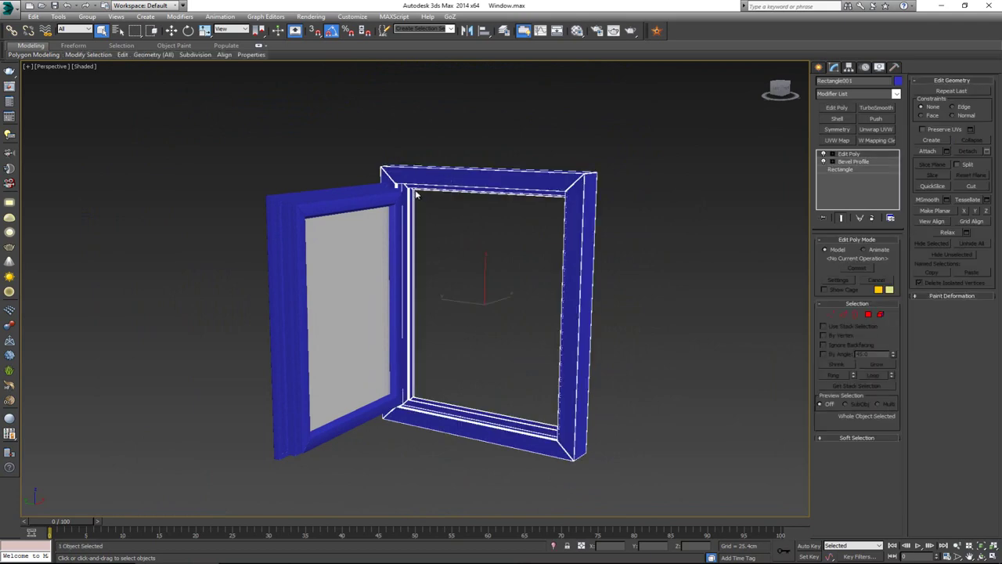
{"action": "left_click", "coordinate": [385, 193]}
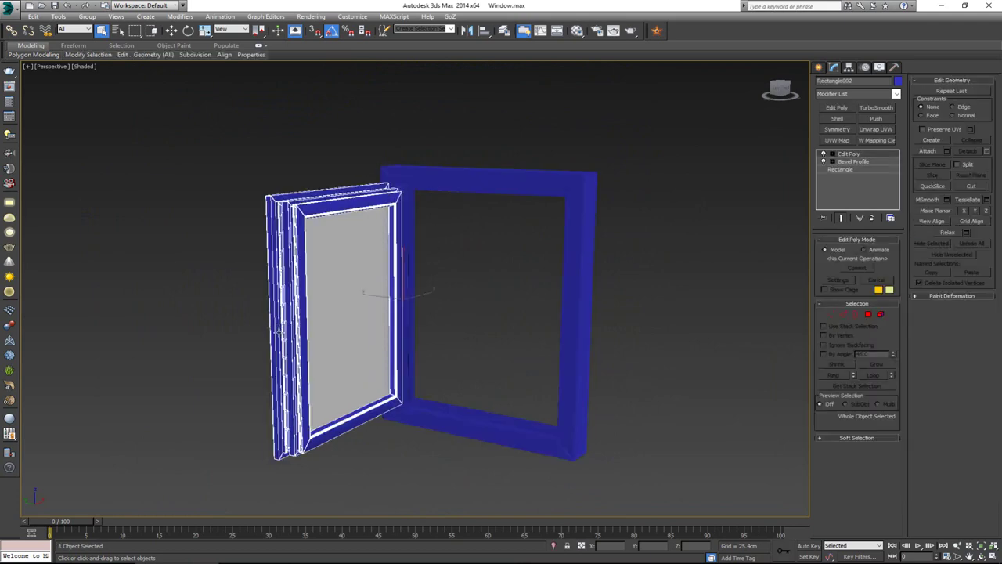
{"action": "key", "text": "ctrl+d"}
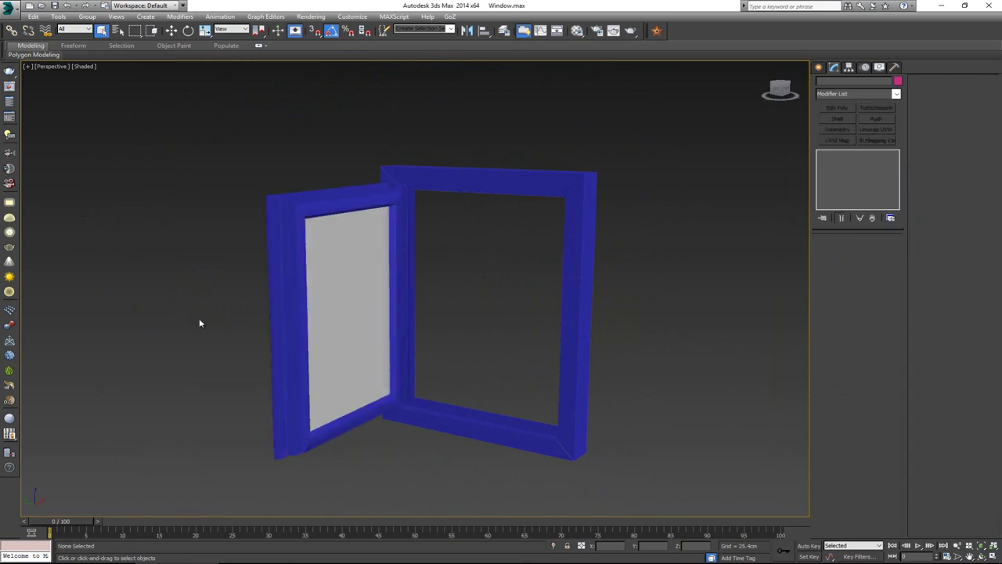
{"action": "left_click", "coordinate": [474, 169]}
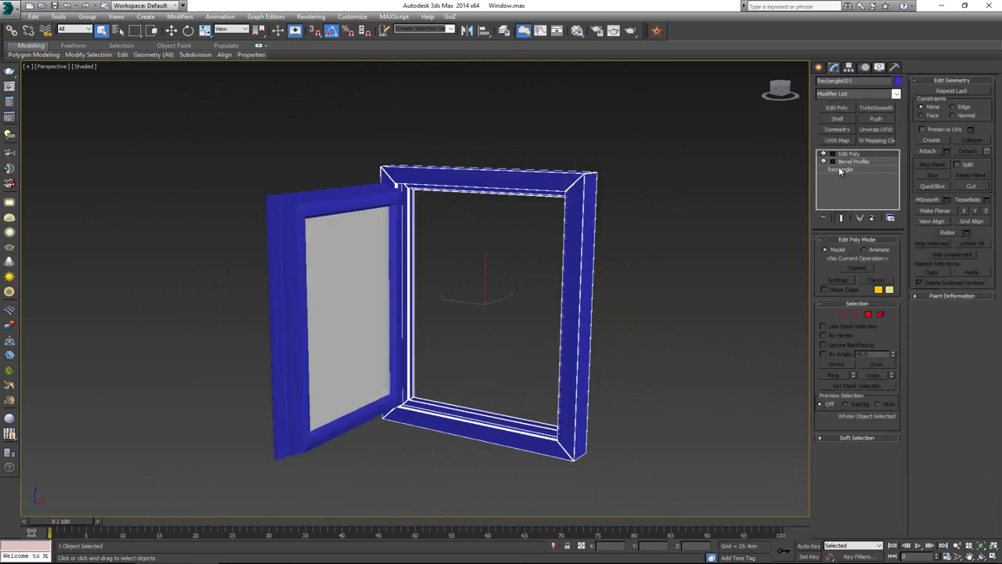
{"action": "left_click", "coordinate": [660, 235]}
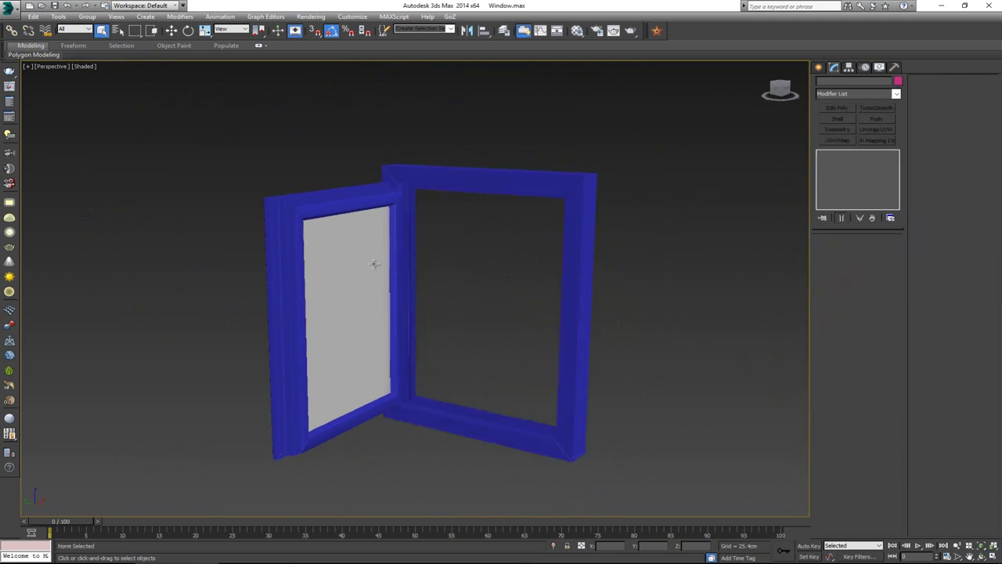